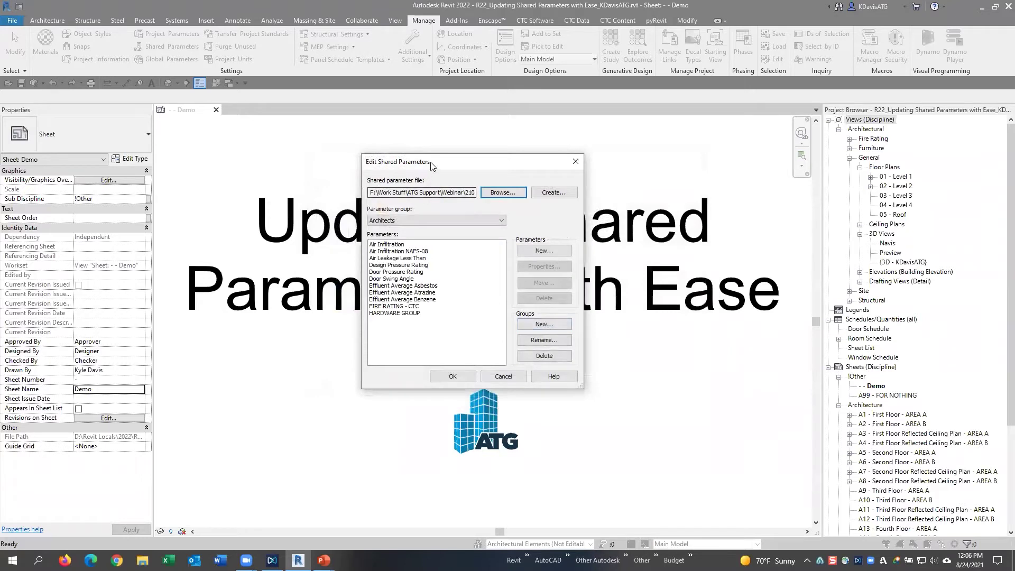
Choose the Architects parameter group and enlarge the Edit Shared Parameters dialog
{"action": "left_click", "coordinate": [369, 191]}
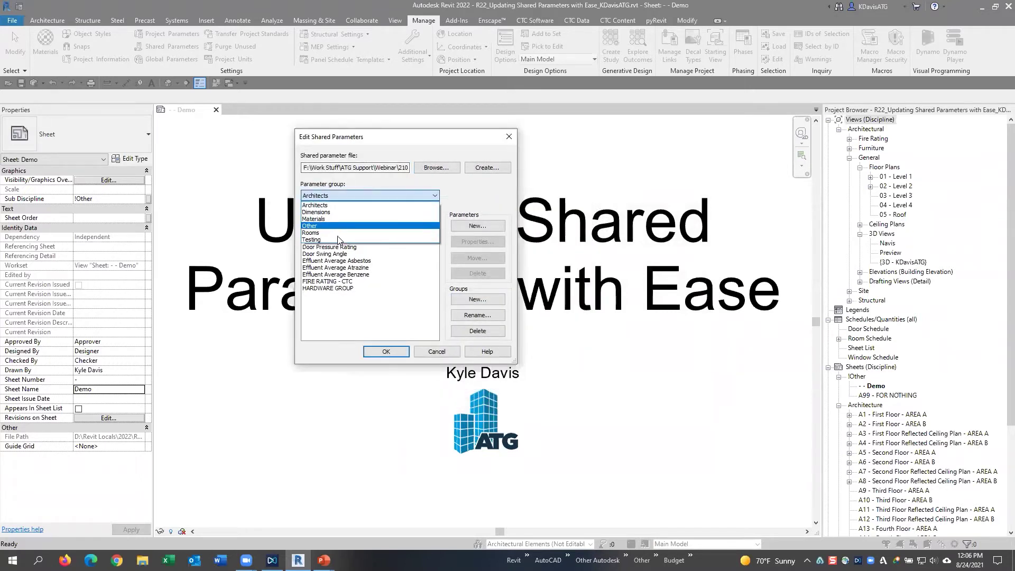
{"action": "left_click", "coordinate": [338, 205]}
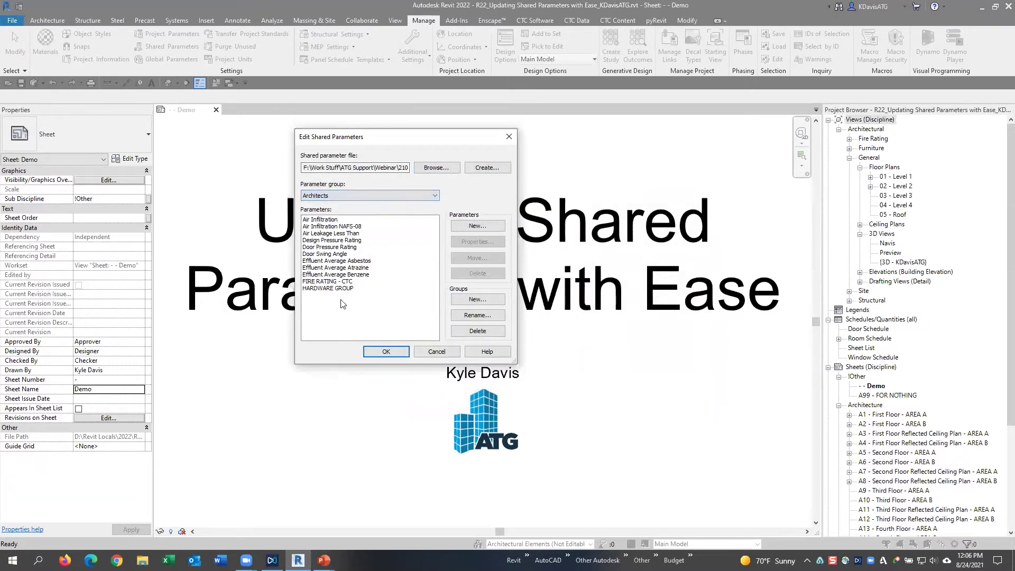
{"action": "left_click", "coordinate": [341, 255]}
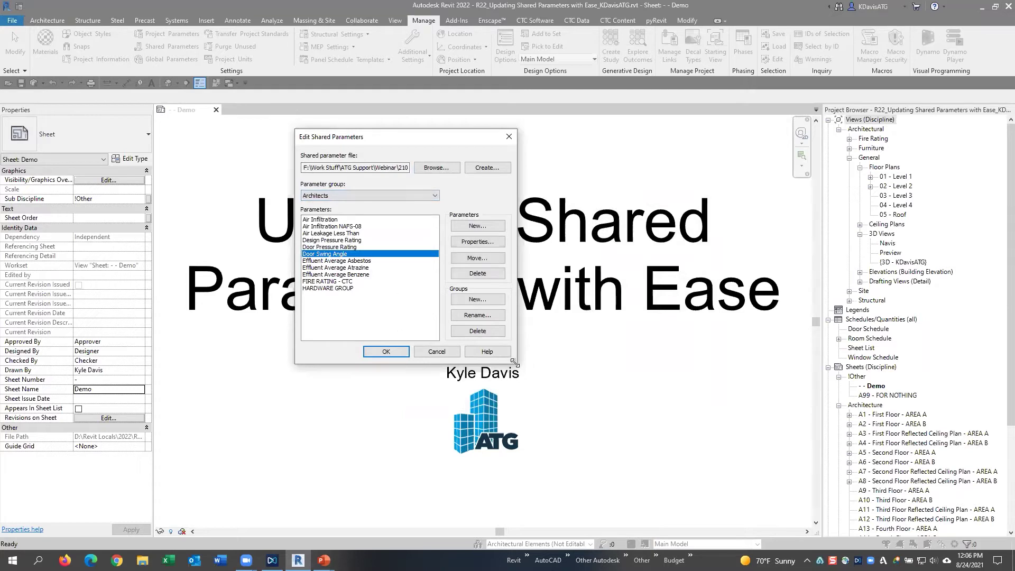
{"action": "left_click_drag", "start_coordinate": [514, 362], "coordinate": [575, 427]}
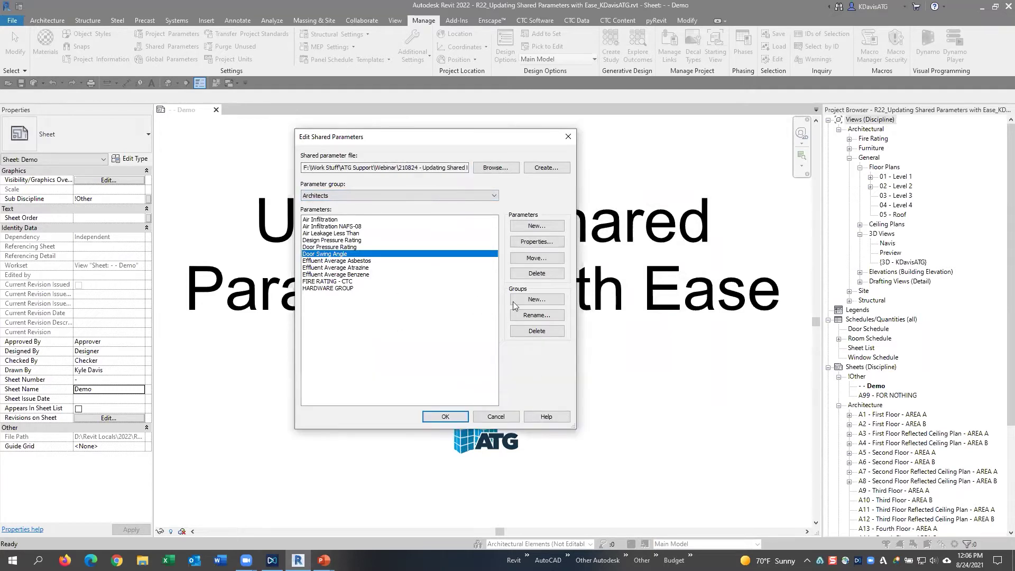
Create a shared parameter named ATG Testing in the Architects group with discipline Common and parameter type Text
{"action": "left_click", "coordinate": [536, 226]}
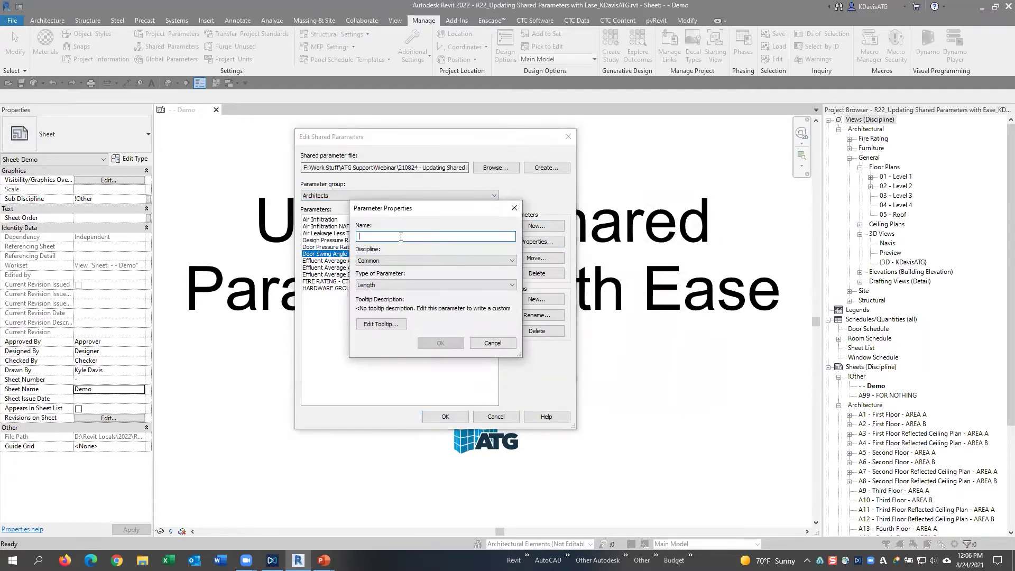
{"action": "type", "text": "ATG Testing"}
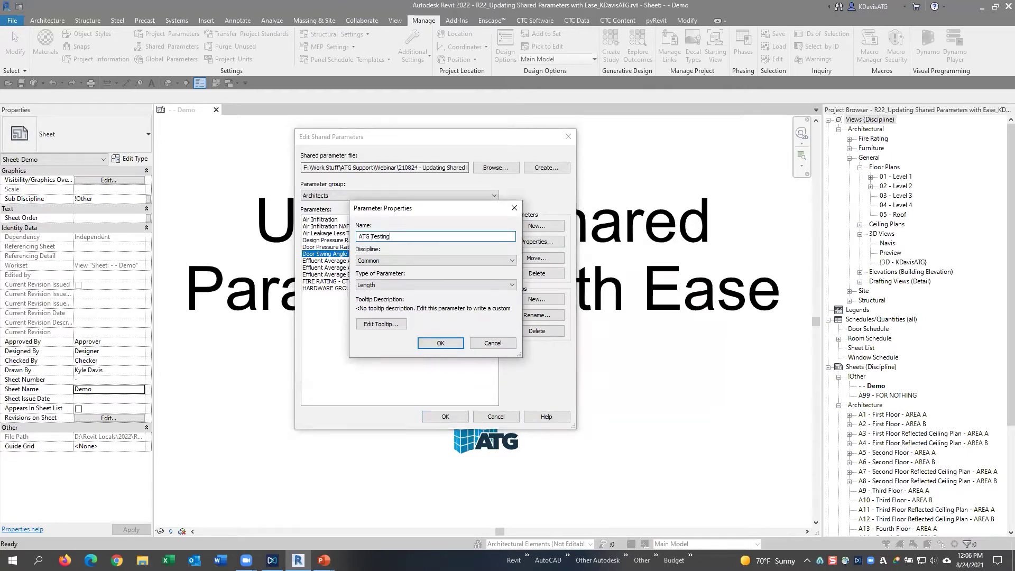
{"action": "left_click", "coordinate": [399, 259]}
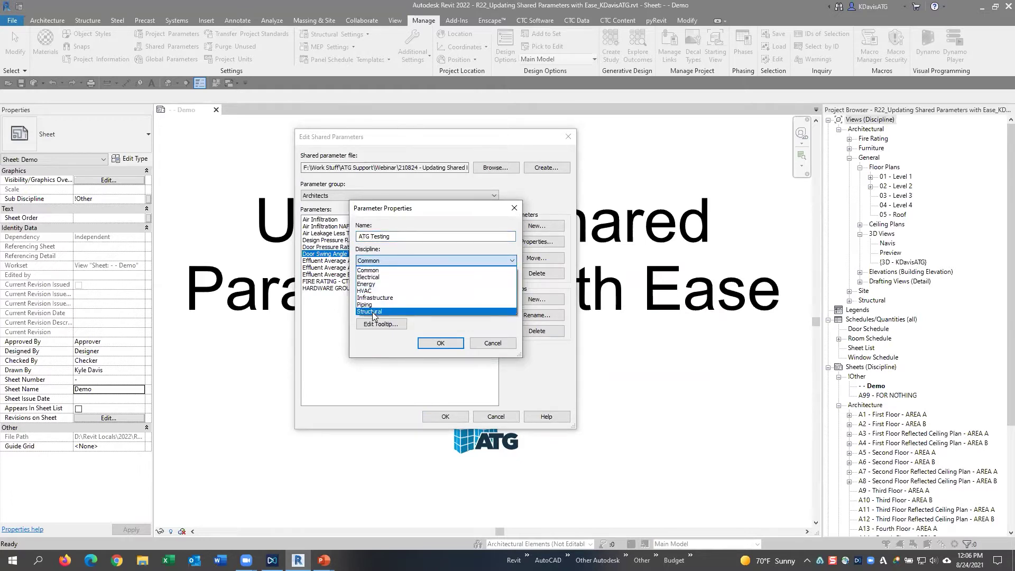
{"action": "left_click", "coordinate": [376, 270]}
{"action": "left_click", "coordinate": [390, 285]}
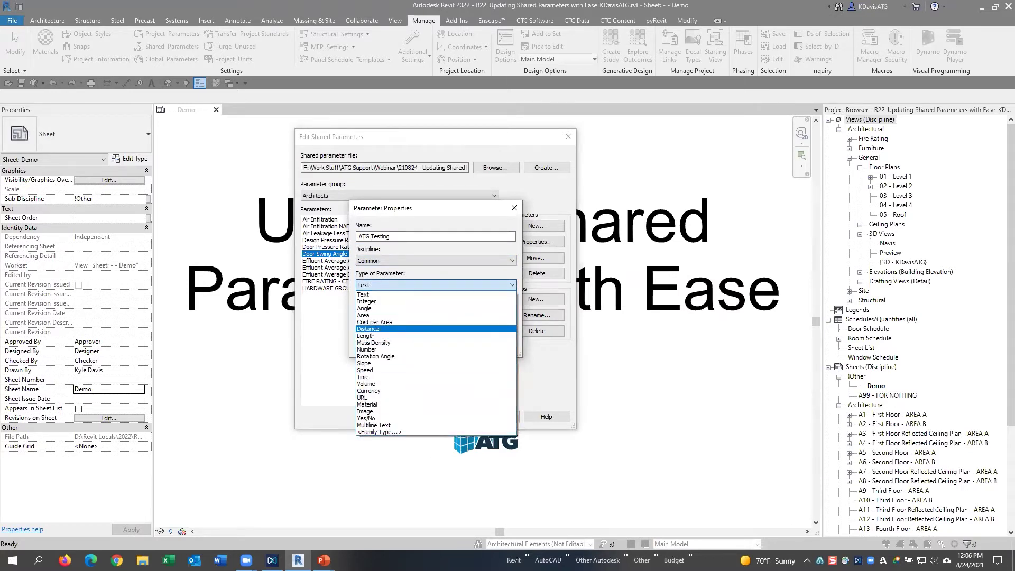
{"action": "key", "text": "Escape"}
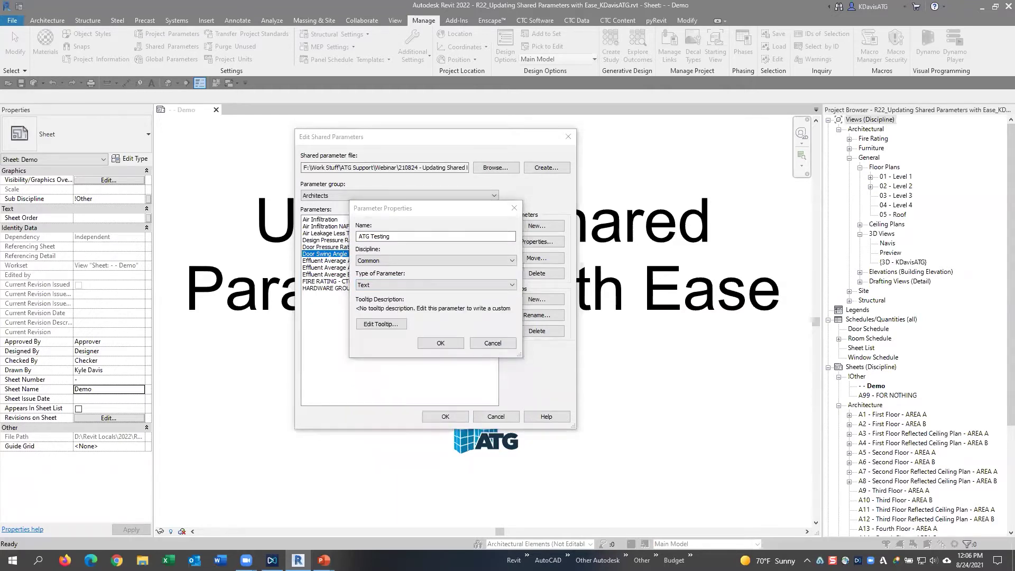
{"action": "left_click", "coordinate": [381, 284]}
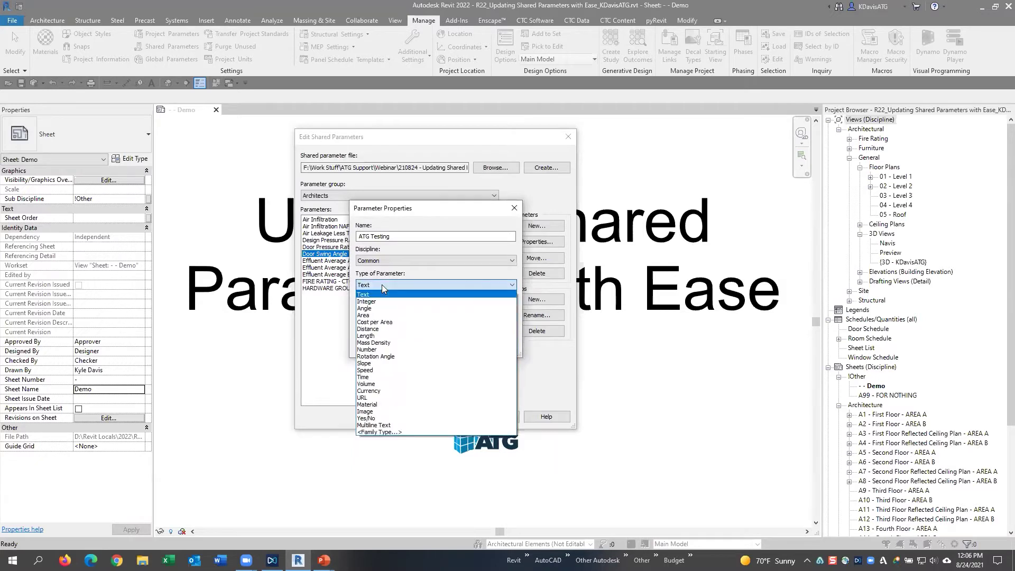
{"action": "left_click", "coordinate": [369, 295]}
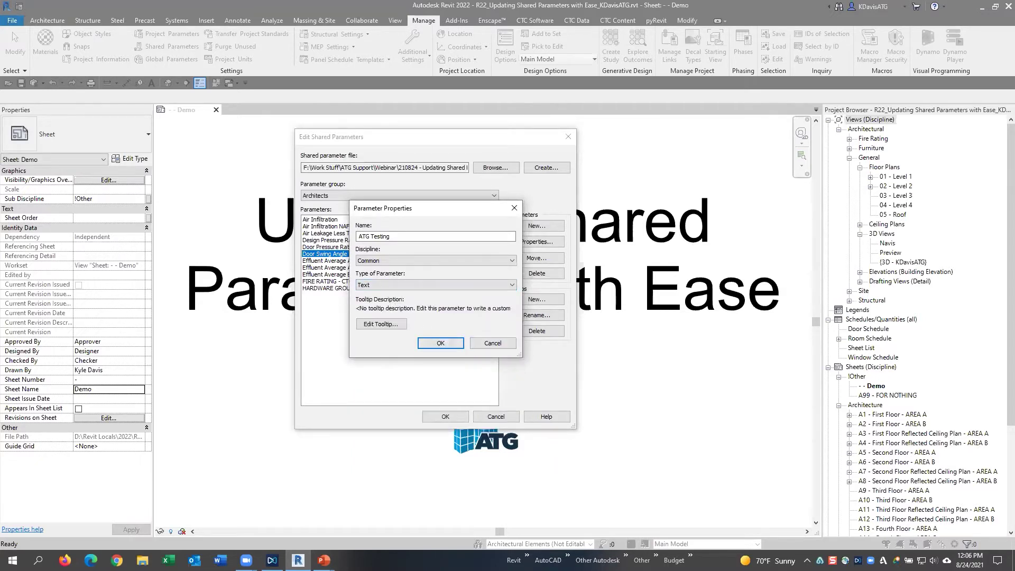
{"action": "left_click", "coordinate": [440, 343]}
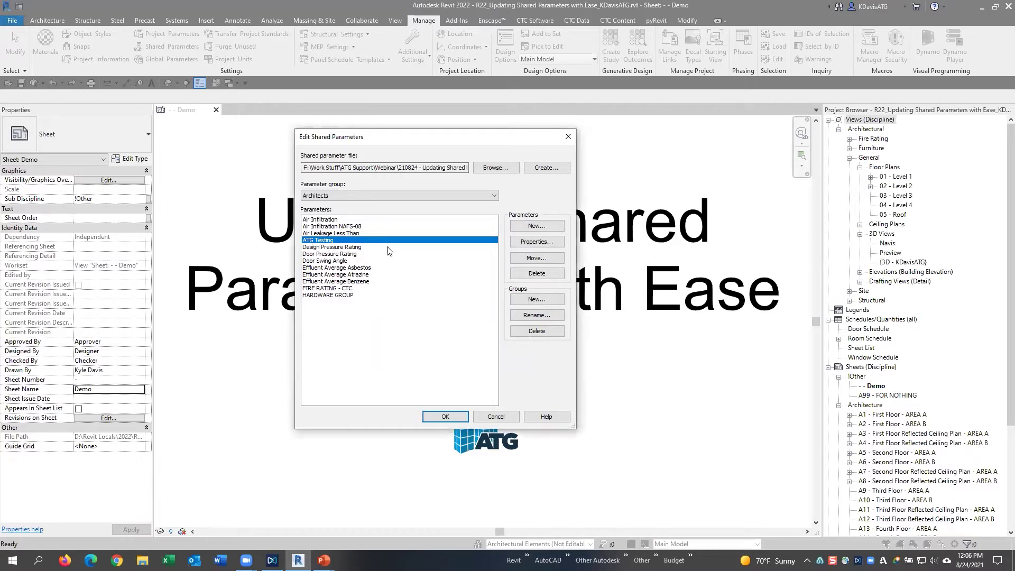
Examine the properties of the ATG Testing parameter for editable fields and close them without changes
{"action": "left_click", "coordinate": [550, 242]}
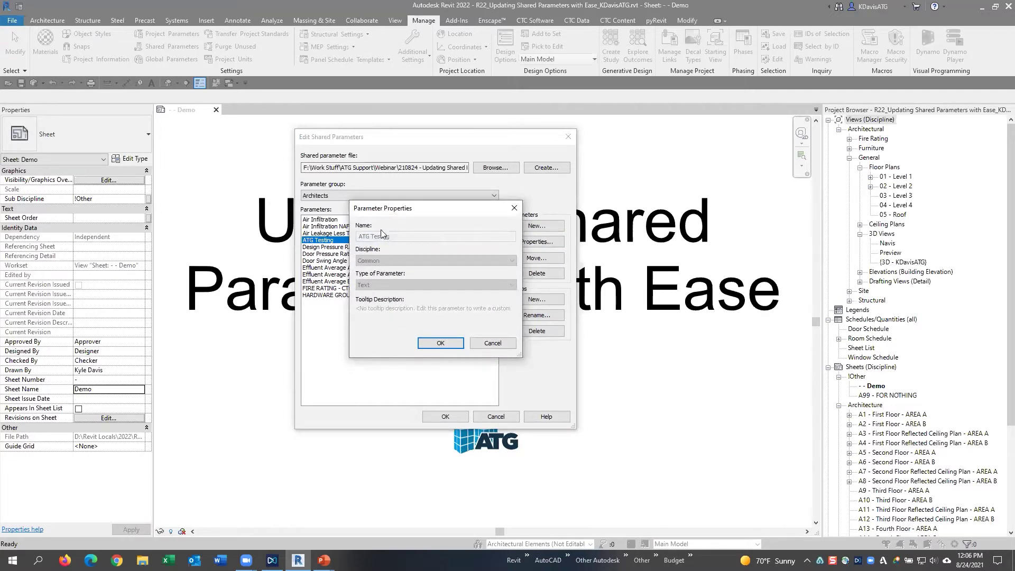
{"action": "left_click_drag", "start_coordinate": [396, 212], "coordinate": [351, 210]}
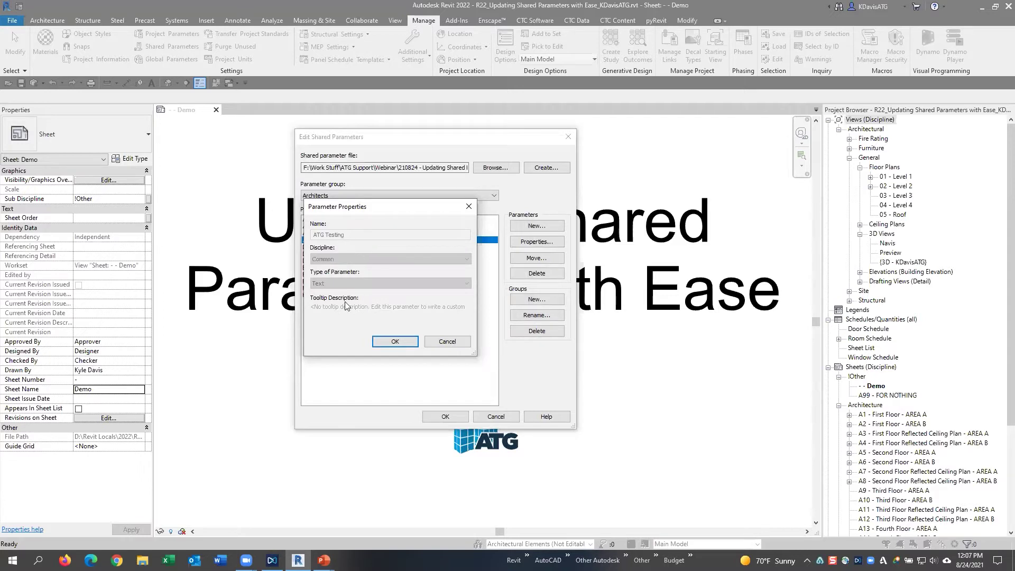
{"action": "left_click", "coordinate": [448, 343]}
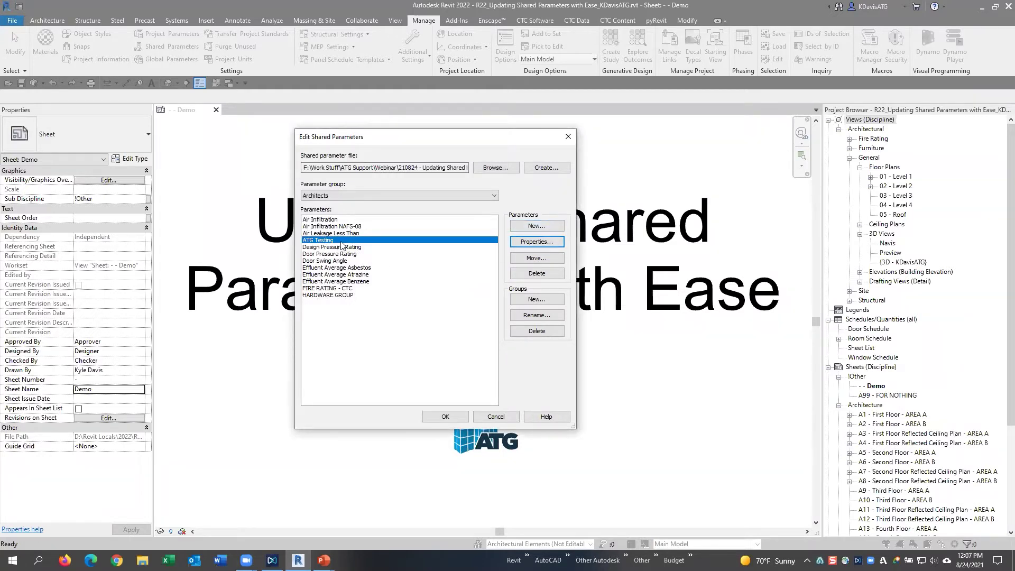
Replace the ATG Testing parameter with a new Common parameter of type Length named ATG Testing 123 and accept the shared parameter edits
{"action": "left_click", "coordinate": [536, 274]}
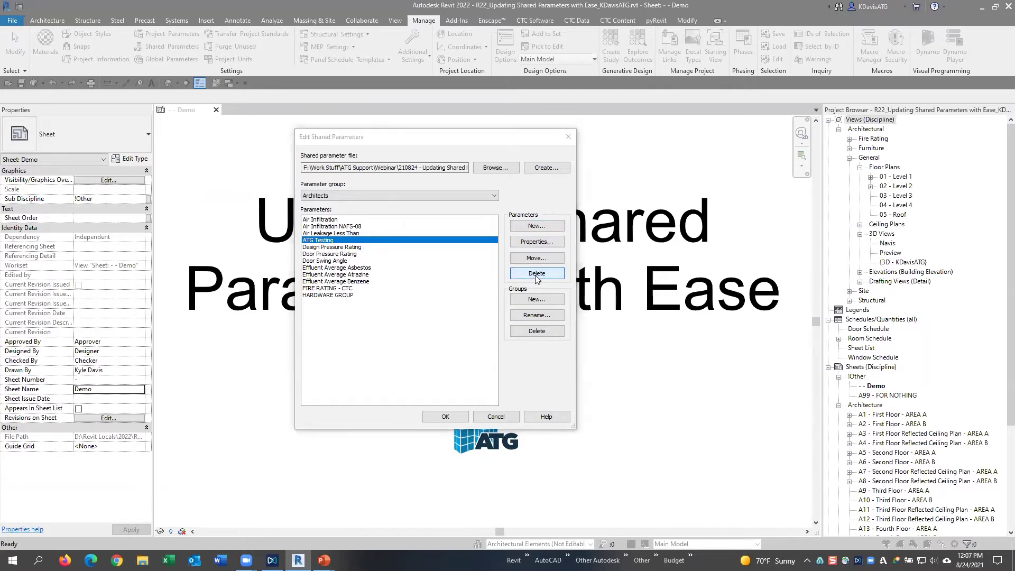
{"action": "left_click", "coordinate": [533, 322]}
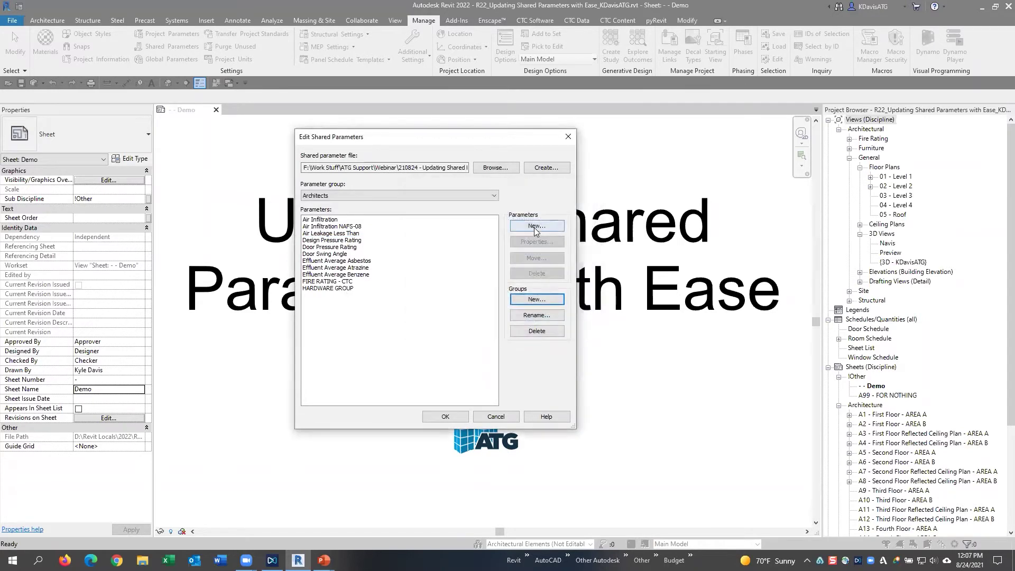
{"action": "left_click", "coordinate": [534, 227]}
{"action": "type", "text": "ATG Testing 123"}
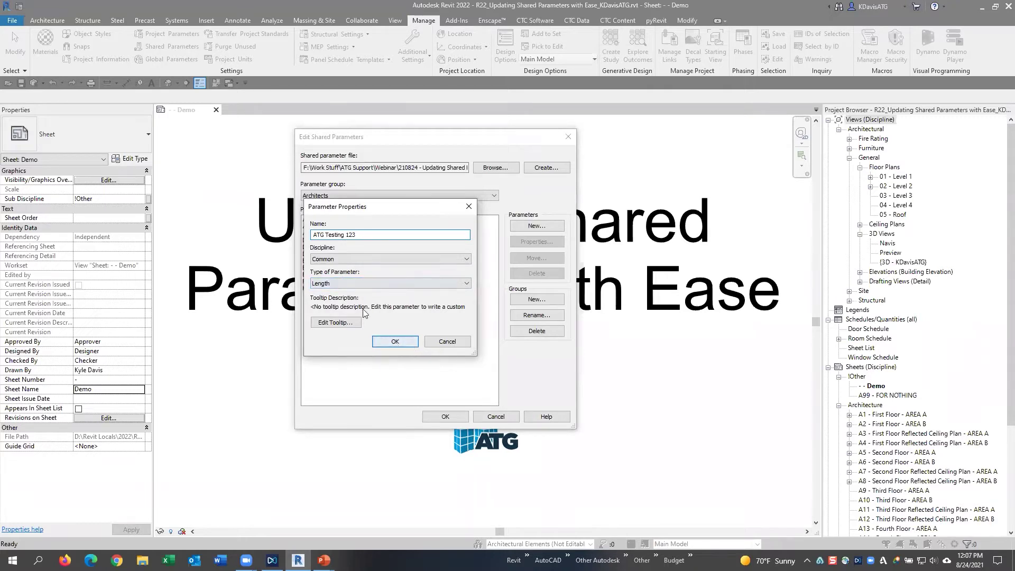
{"action": "left_click", "coordinate": [354, 282]}
{"action": "left_click", "coordinate": [338, 334]}
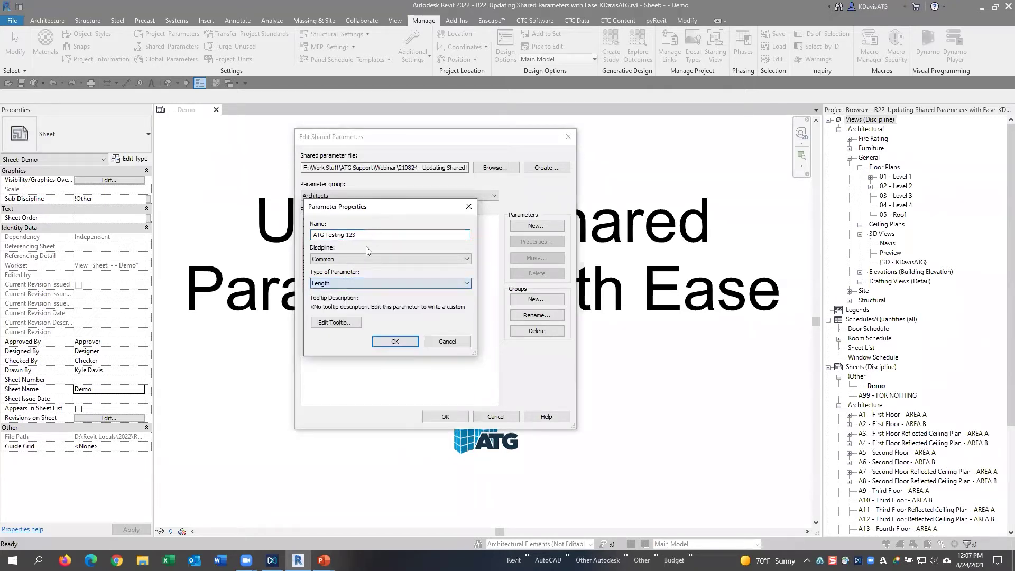
{"action": "left_click", "coordinate": [402, 344]}
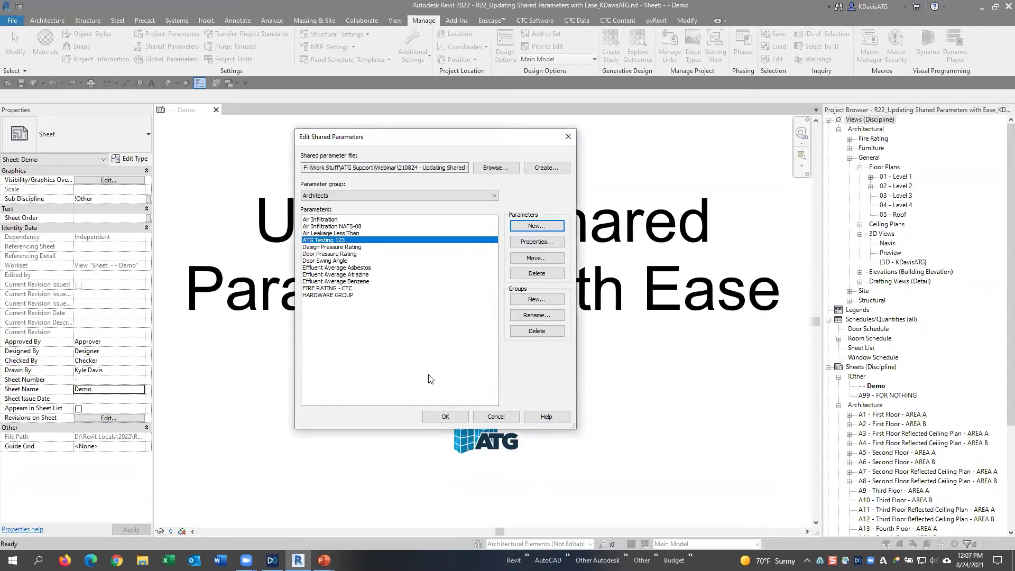
{"action": "left_click", "coordinate": [444, 416]}
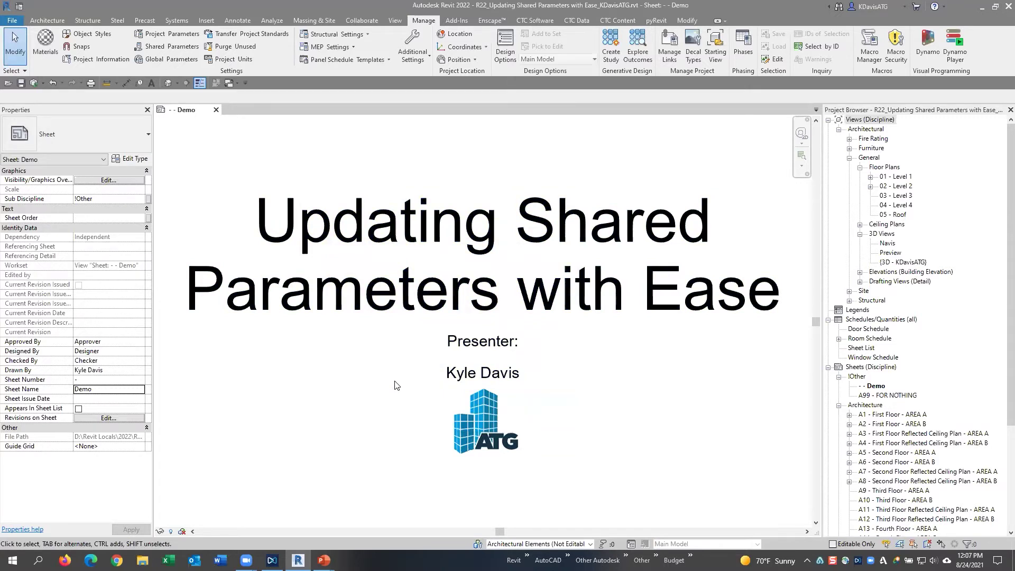
Reopen the shared parameters and examine the Dimensions, Other and Architects groups, leaving without changes
{"action": "left_click", "coordinate": [170, 48]}
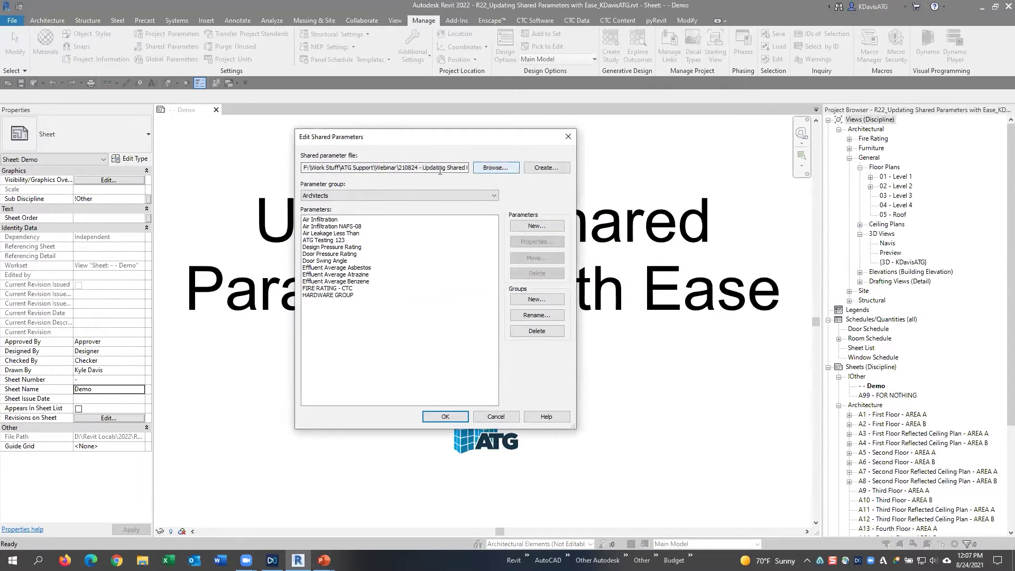
{"action": "left_click", "coordinate": [323, 198]}
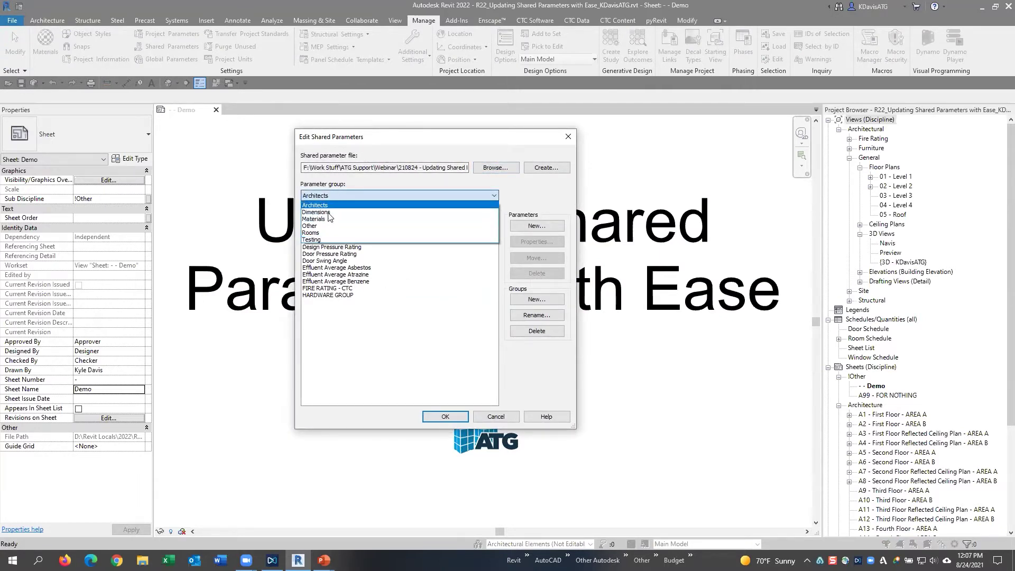
{"action": "left_click", "coordinate": [317, 212]}
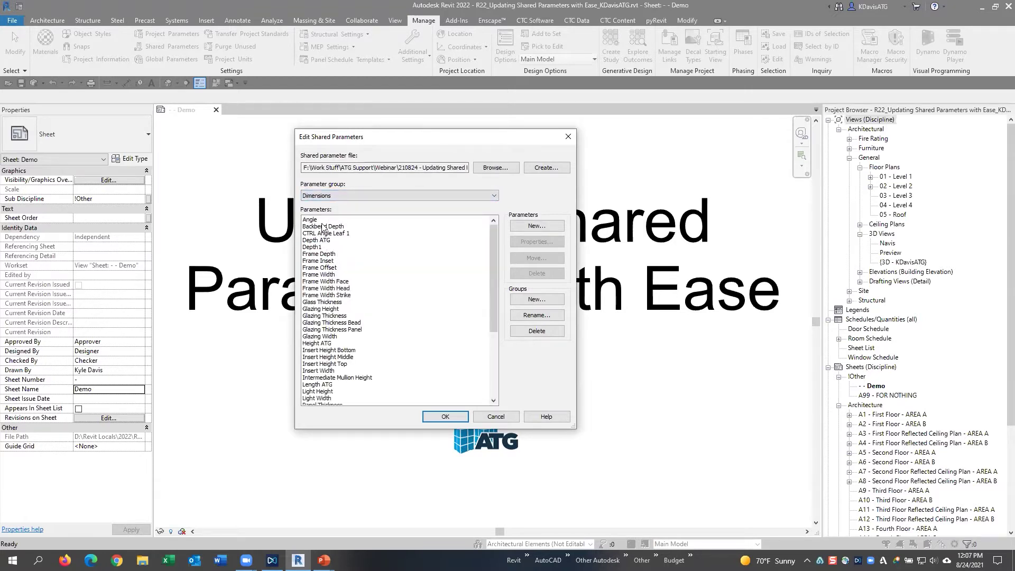
{"action": "left_click", "coordinate": [331, 195]}
{"action": "left_click", "coordinate": [333, 238]}
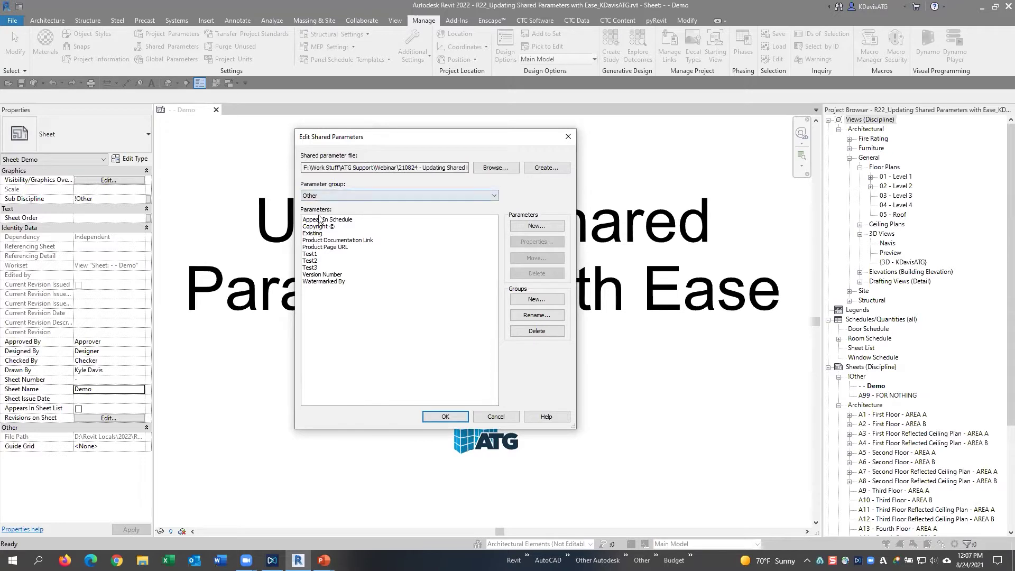
{"action": "left_click", "coordinate": [325, 282]}
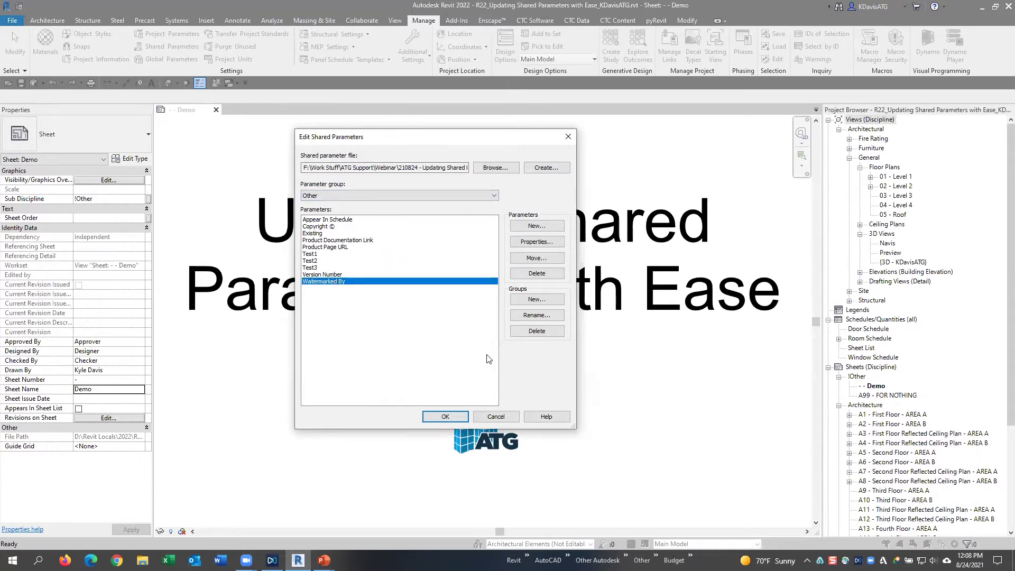
{"action": "left_click", "coordinate": [442, 197]}
{"action": "left_click", "coordinate": [353, 209]}
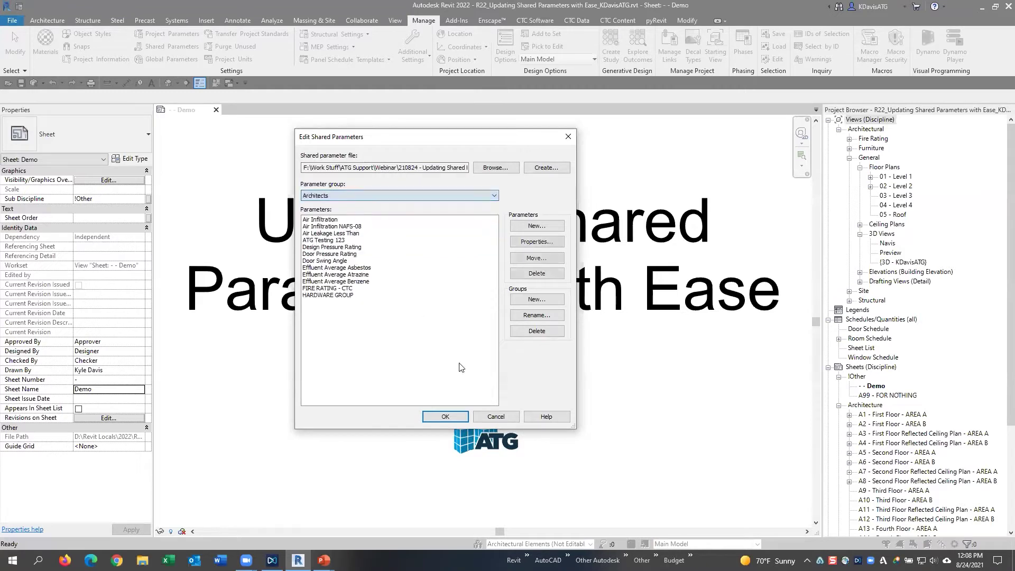
{"action": "left_click", "coordinate": [487, 416]}
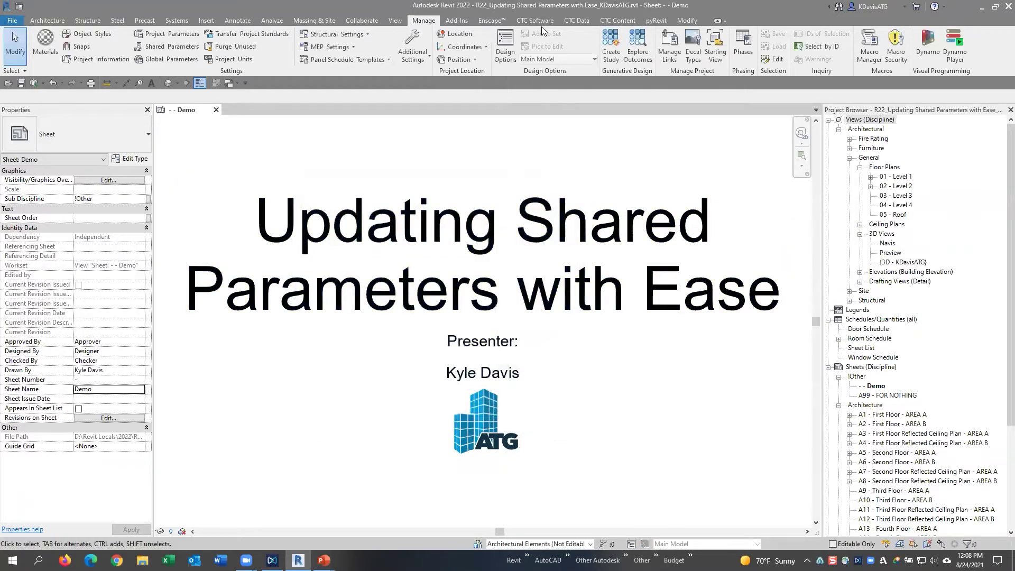
Open CTC's Shared Parameter Manager and load Master Shared Parameter.txt as the master shared parameter file
{"action": "left_click", "coordinate": [534, 21]}
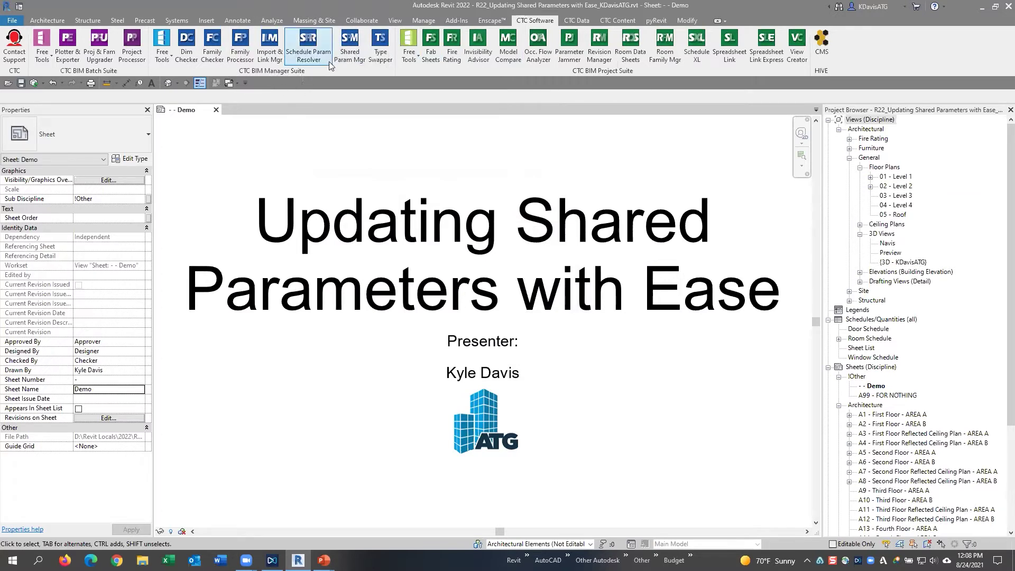
{"action": "left_click", "coordinate": [345, 59]}
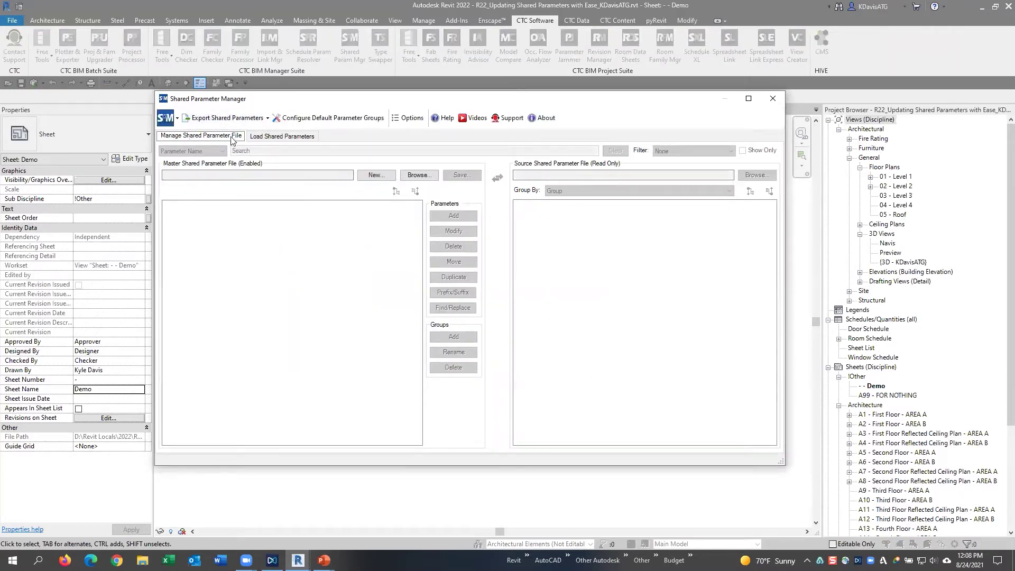
{"action": "left_click", "coordinate": [418, 175]}
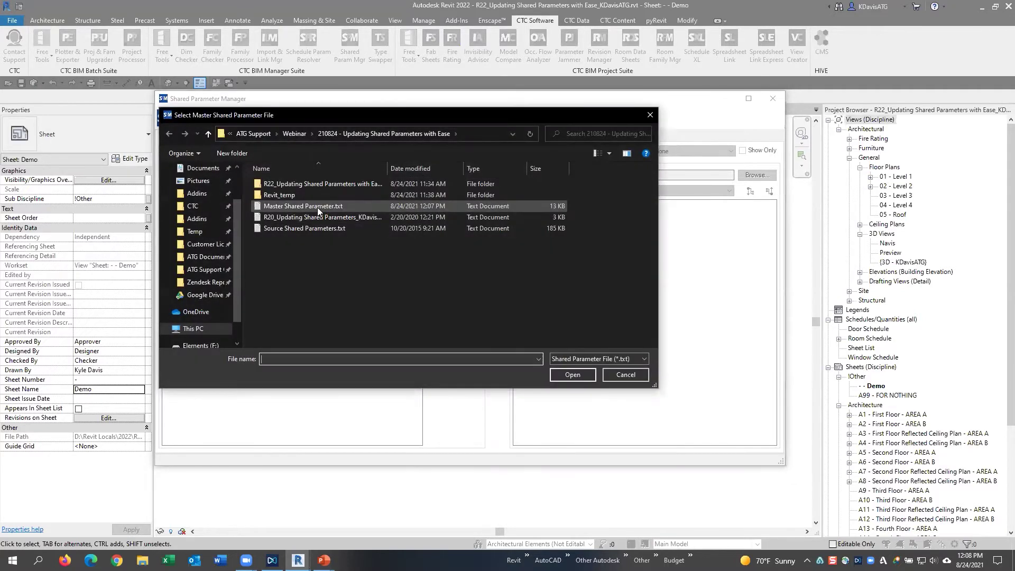
{"action": "left_click", "coordinate": [317, 207]}
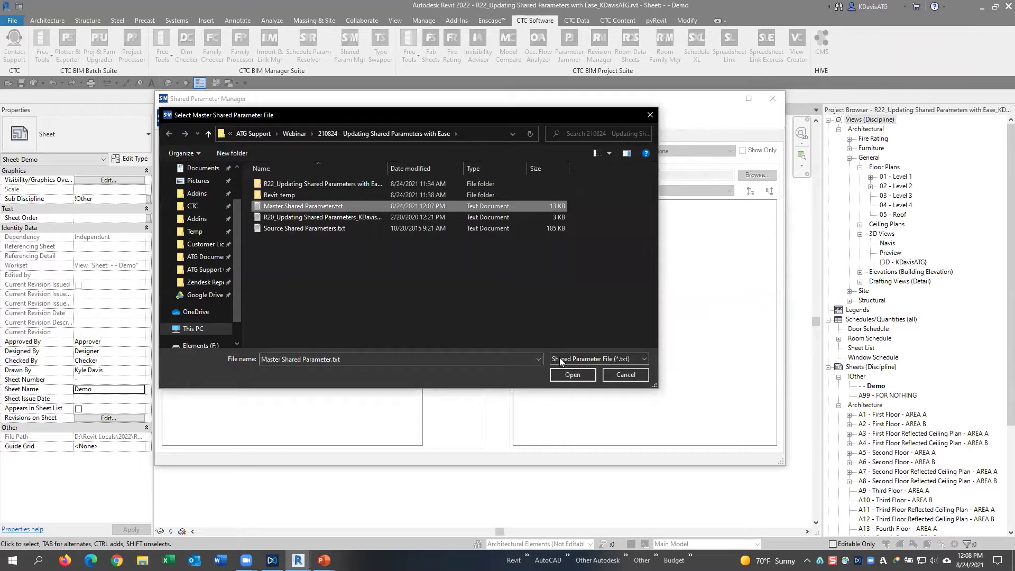
{"action": "left_click", "coordinate": [562, 374]}
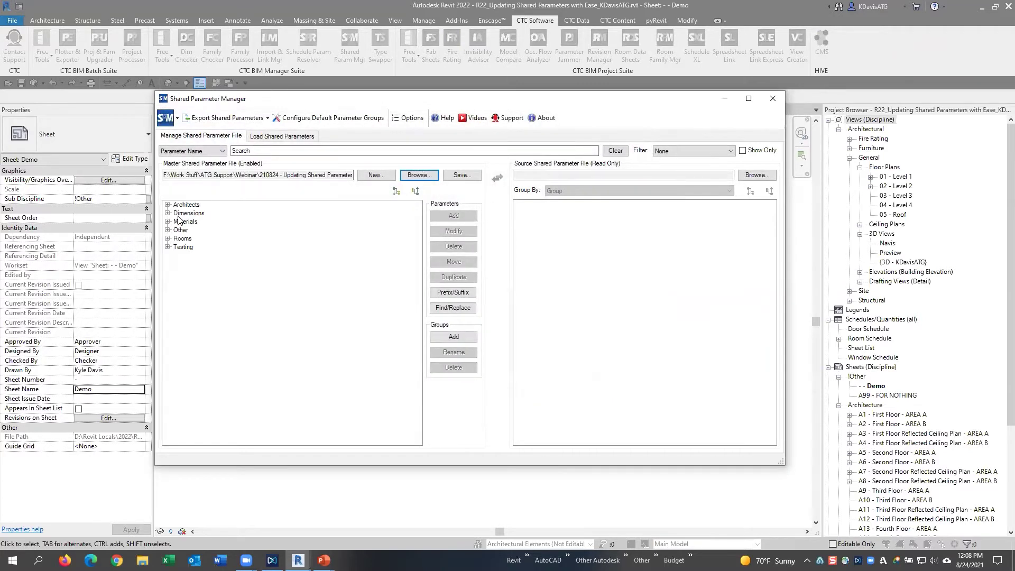
Examine the parameters in the master file's Architects and Materials groups, enlarging the manager window
{"action": "left_click", "coordinate": [168, 205]}
{"action": "left_click", "coordinate": [168, 205]}
{"action": "left_click", "coordinate": [168, 221]}
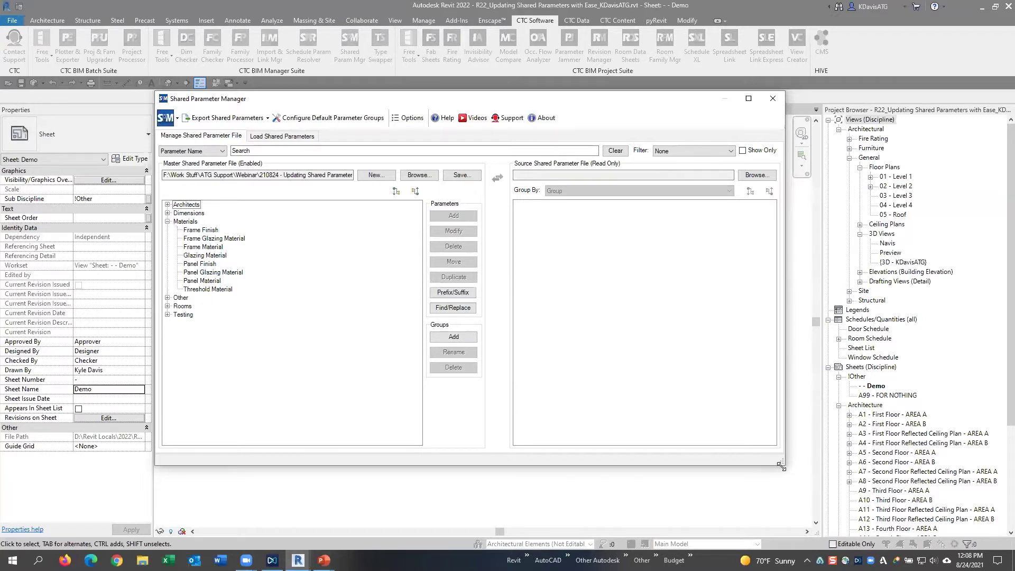
{"action": "left_click_drag", "start_coordinate": [781, 465], "coordinate": [817, 520]}
{"action": "left_click", "coordinate": [167, 221]}
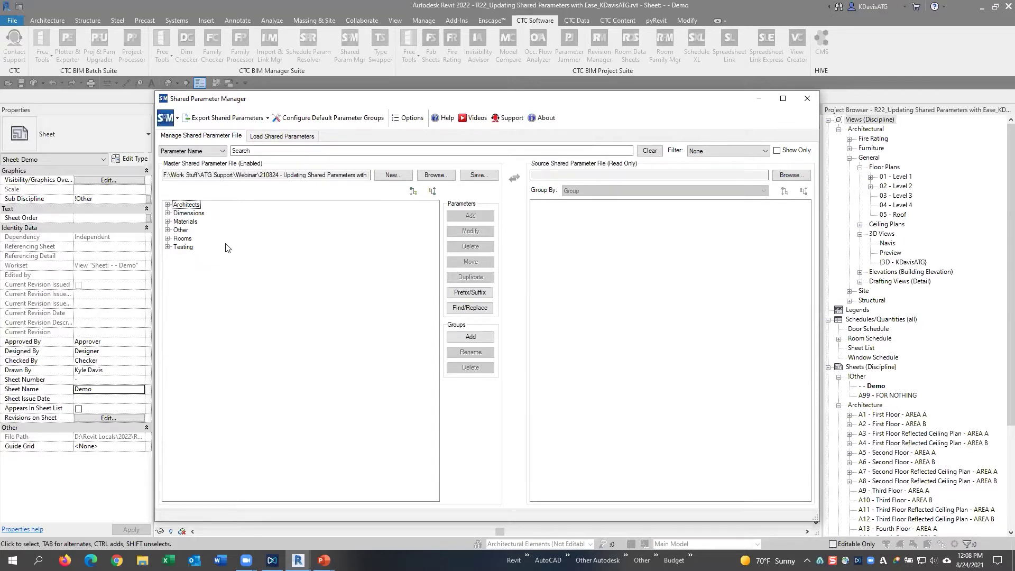
Look through the Dimensions group, then search the master file by parameter name for Angle
{"action": "left_click", "coordinate": [167, 213]}
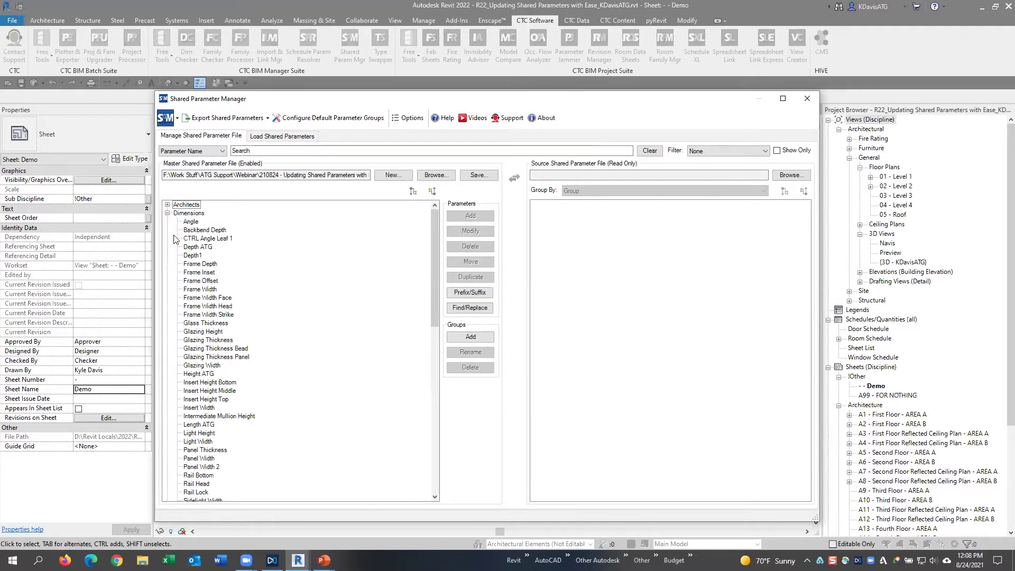
{"action": "left_click", "coordinate": [167, 214]}
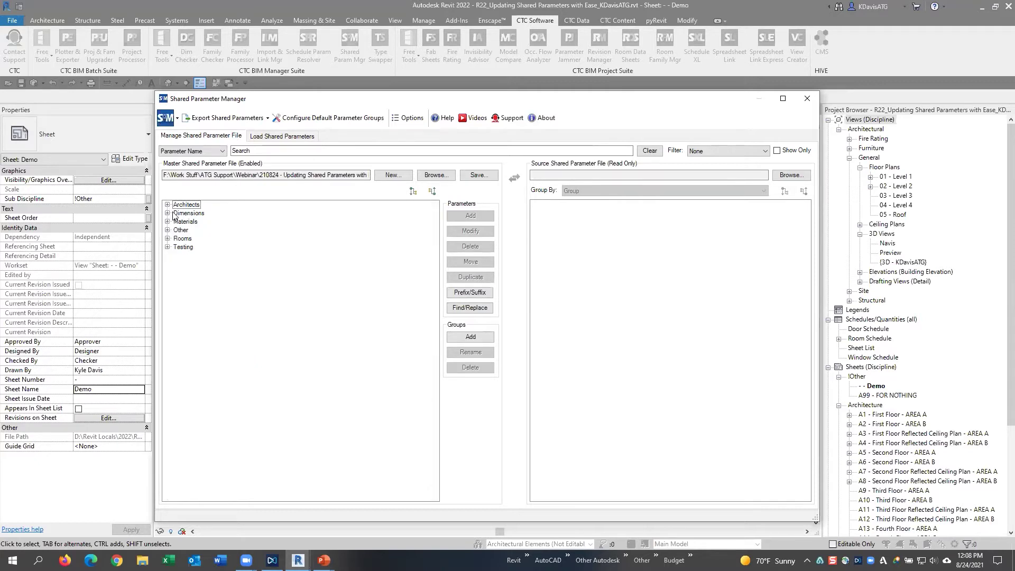
{"action": "left_click", "coordinate": [271, 151]}
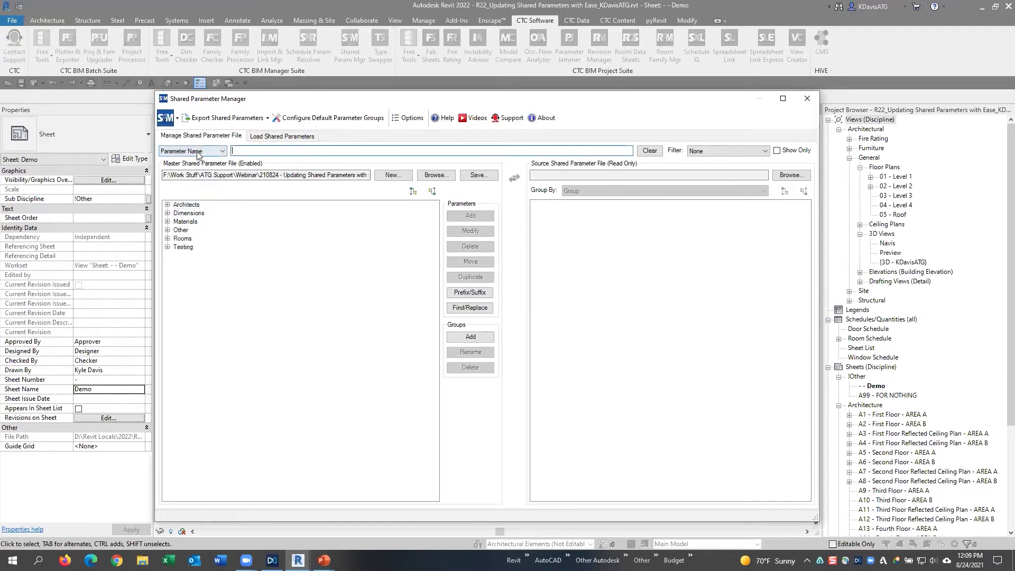
{"action": "left_click", "coordinate": [221, 151]}
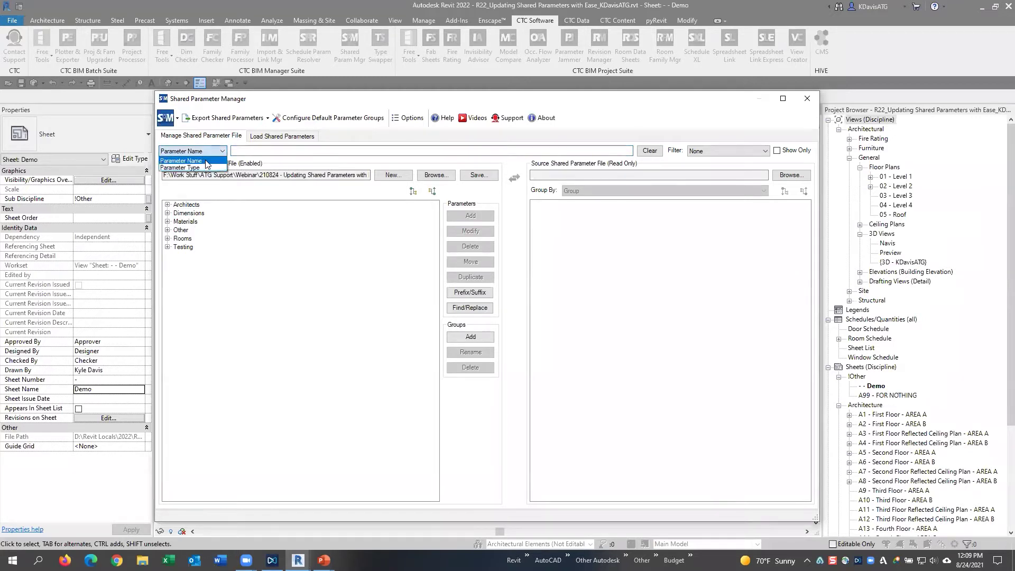
{"action": "left_click", "coordinate": [207, 168]}
{"action": "left_click", "coordinate": [218, 153]}
{"action": "left_click", "coordinate": [210, 161]}
{"action": "left_click", "coordinate": [257, 151]}
{"action": "type", "text": "Angle"}
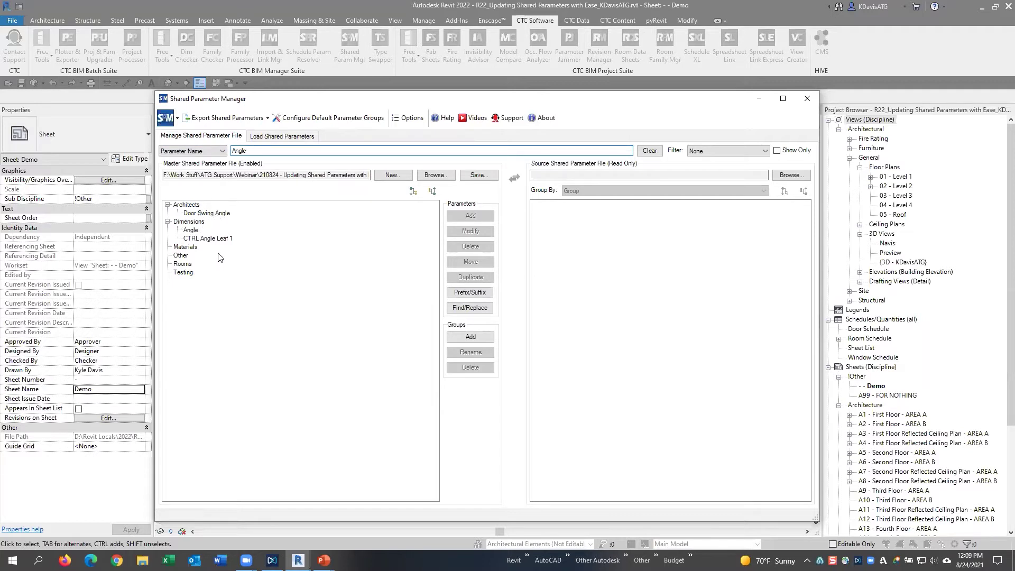
Select CTRL Angle Leaf 1 among the filtered Dimensions parameters and clear the search
{"action": "left_click_drag", "start_coordinate": [259, 151], "coordinate": [234, 152]}
{"action": "left_click", "coordinate": [228, 240]}
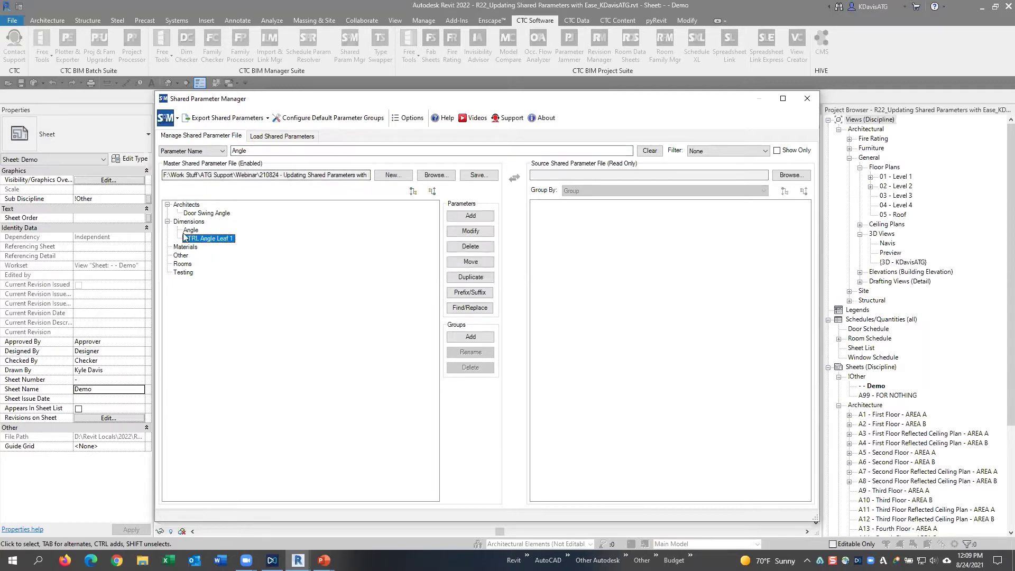
{"action": "left_click_drag", "start_coordinate": [249, 151], "coordinate": [213, 152]}
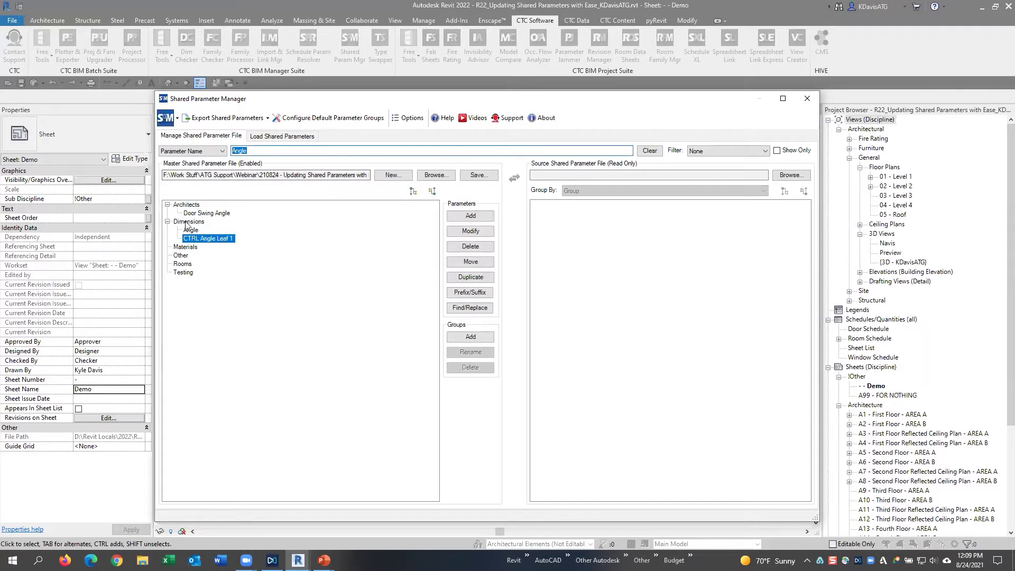
{"action": "left_click", "coordinate": [193, 242]}
{"action": "left_click", "coordinate": [642, 154]}
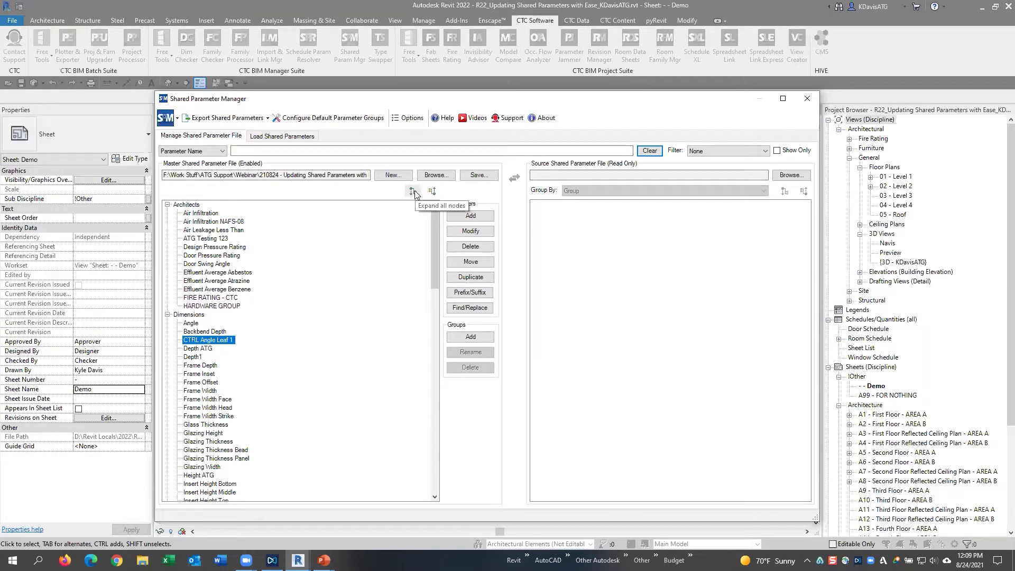
Collapse and expand all parameter groups of the master file, leaving every group collapsed
{"action": "left_click", "coordinate": [432, 191]}
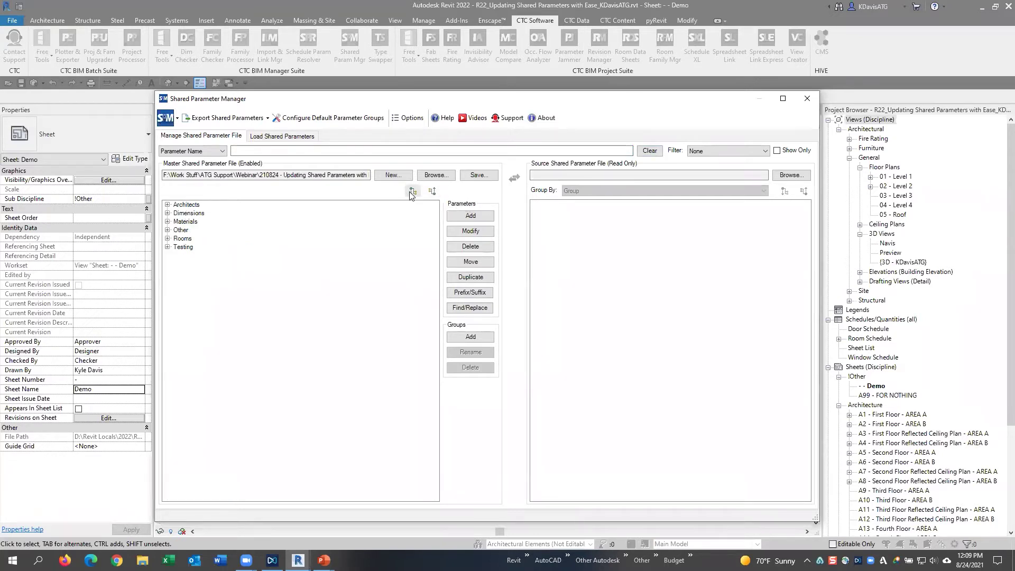
{"action": "left_click", "coordinate": [414, 191]}
{"action": "left_click", "coordinate": [433, 191]}
{"action": "left_click", "coordinate": [413, 192]}
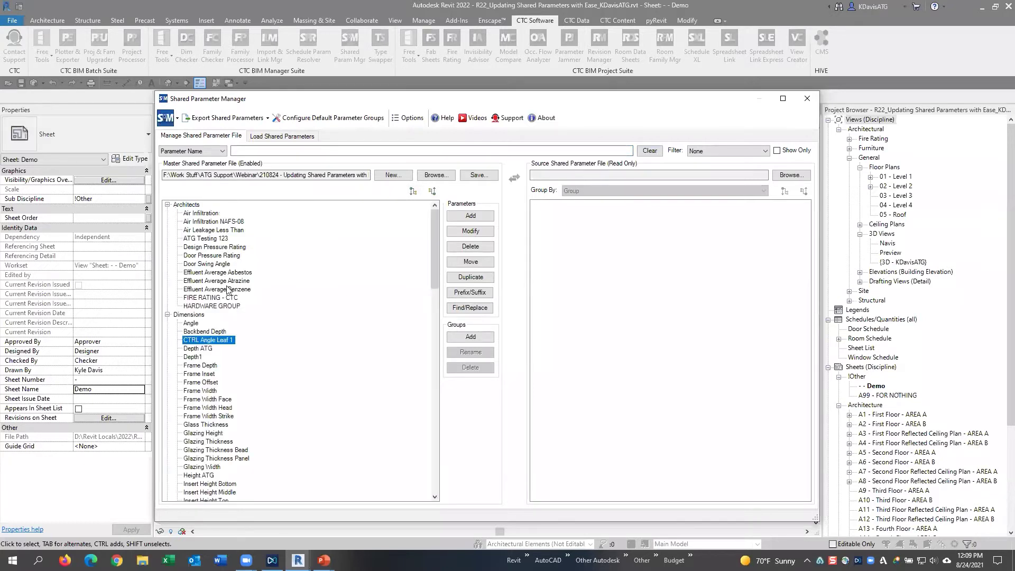
{"action": "left_click", "coordinate": [433, 192]}
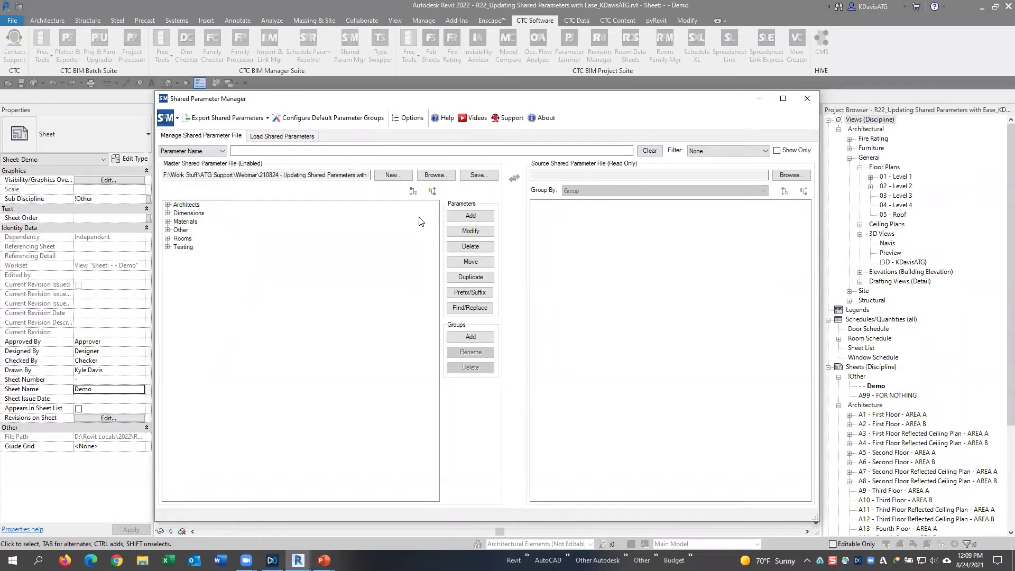
Create three Common parameters of type Text named ATG Hello, ATG Hello 1 and ATG Hello 2 in the Architects group
{"action": "left_click", "coordinate": [471, 216]}
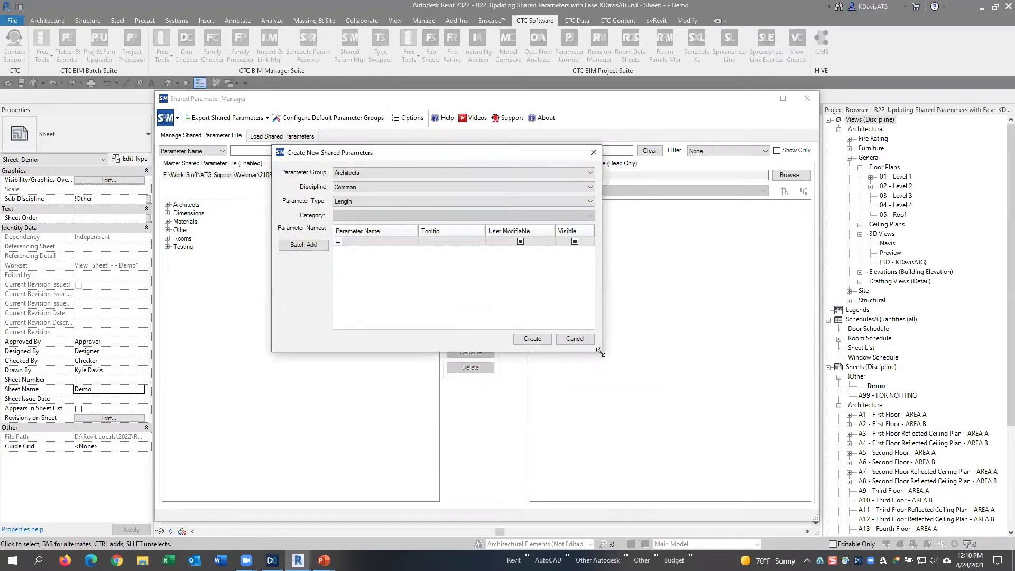
{"action": "left_click_drag", "start_coordinate": [600, 352], "coordinate": [606, 422]}
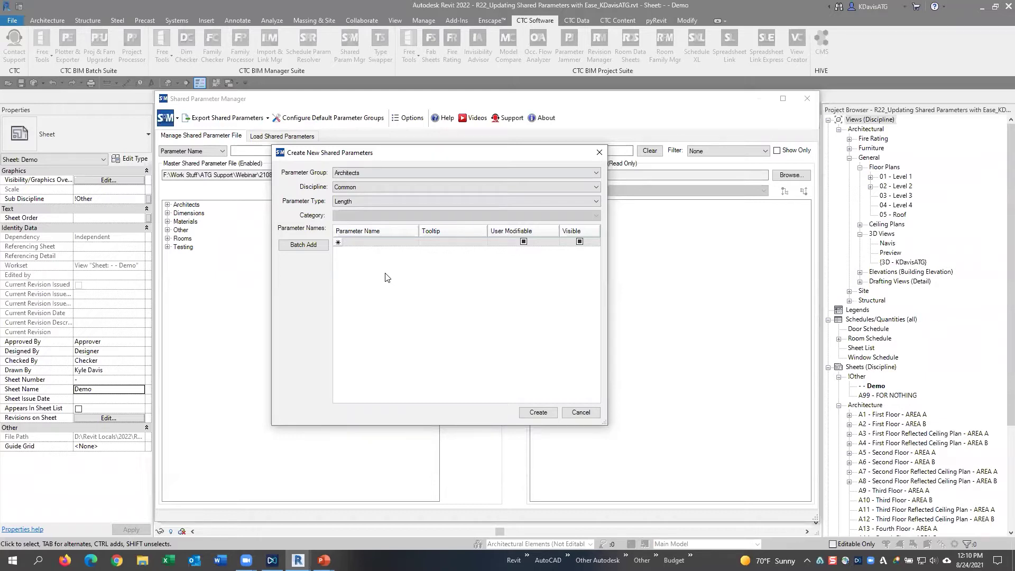
{"action": "left_click", "coordinate": [354, 201]}
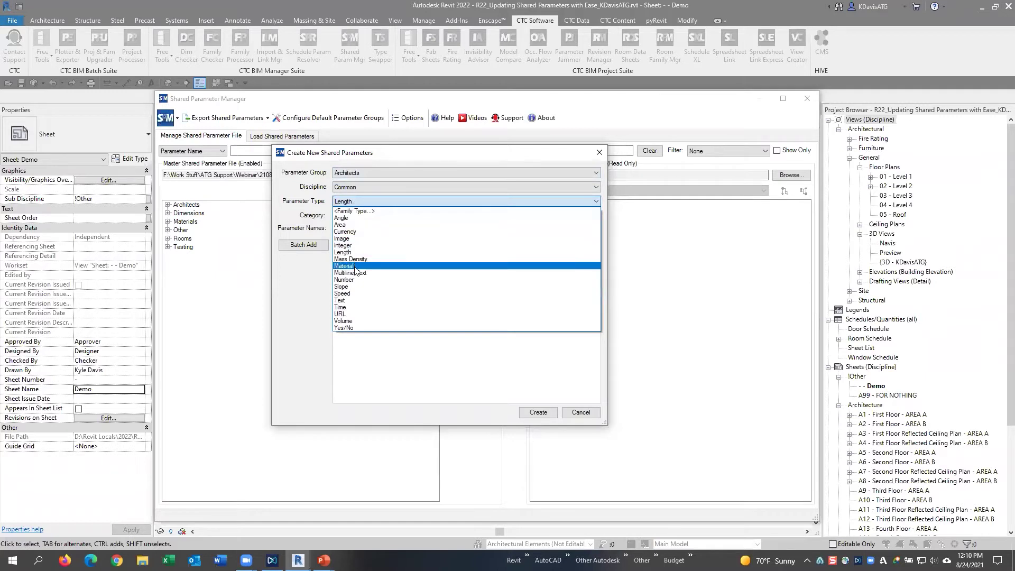
{"action": "left_click", "coordinate": [355, 300]}
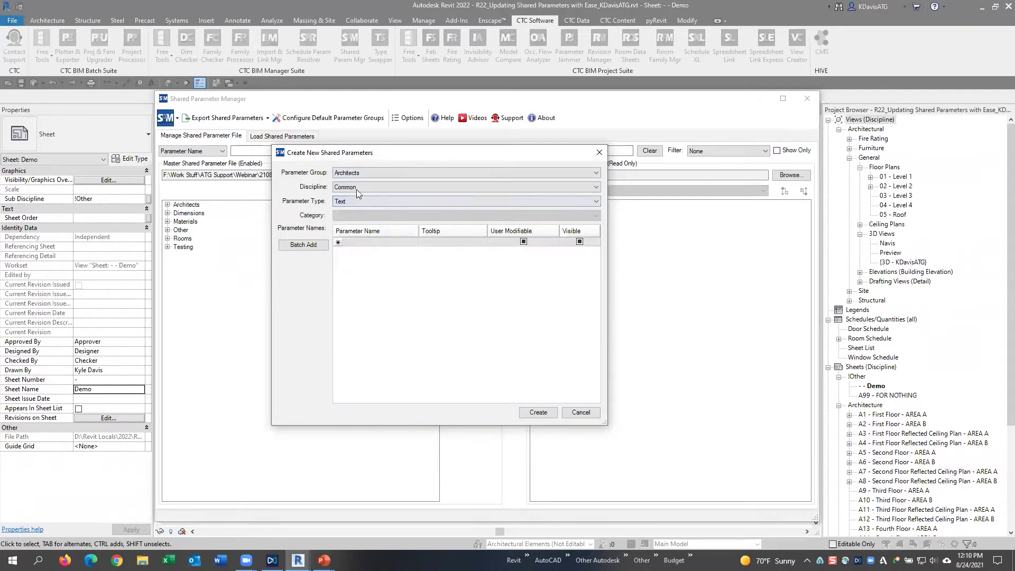
{"action": "left_click", "coordinate": [374, 244]}
{"action": "type", "text": "ATG Hello"}
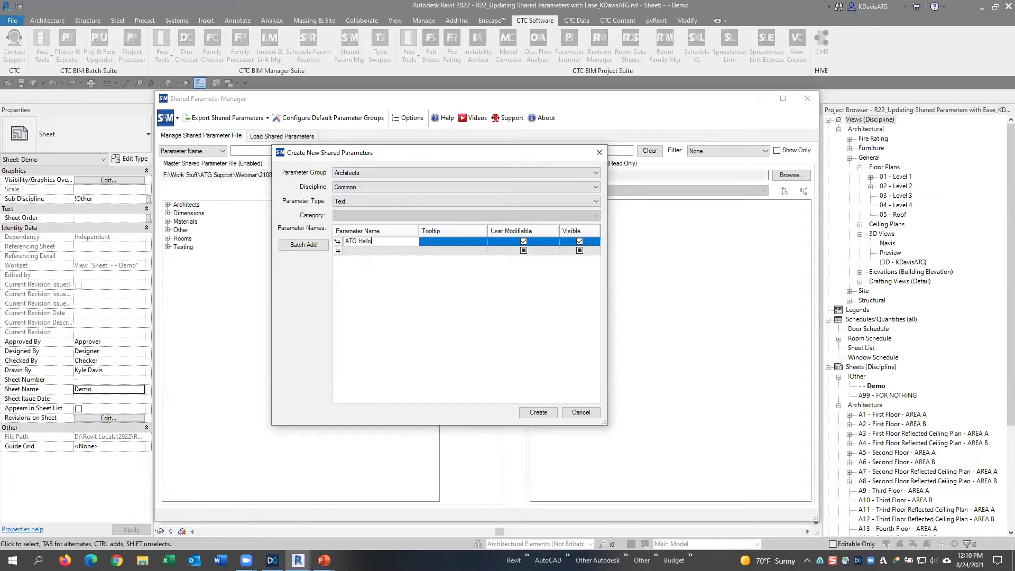
{"action": "left_click", "coordinate": [380, 250]}
{"action": "type", "text": "ATG Hello"}
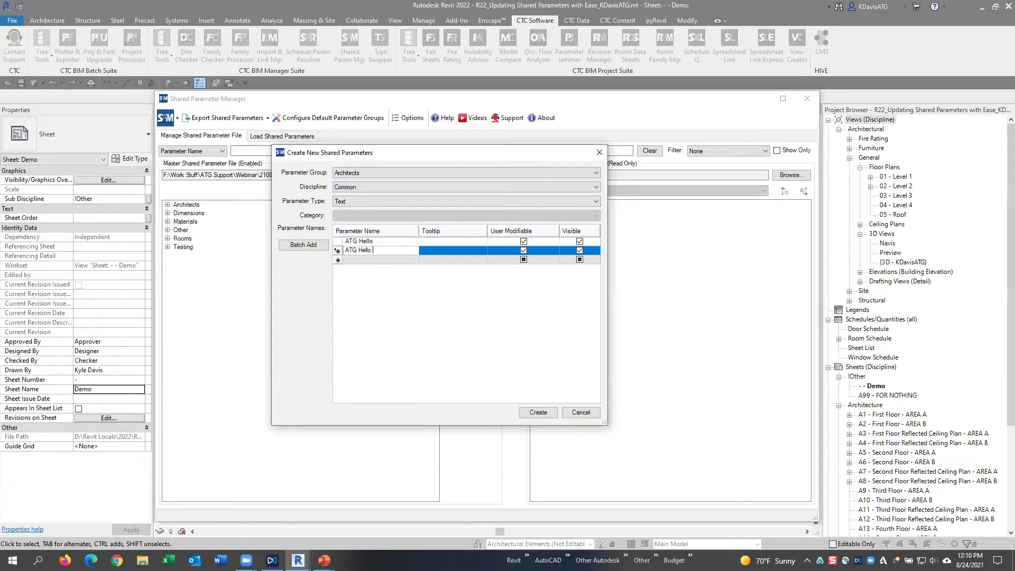
{"action": "type", "text": " 1"}
{"action": "left_click", "coordinate": [378, 259]}
{"action": "type", "text": "ATG Hello"}
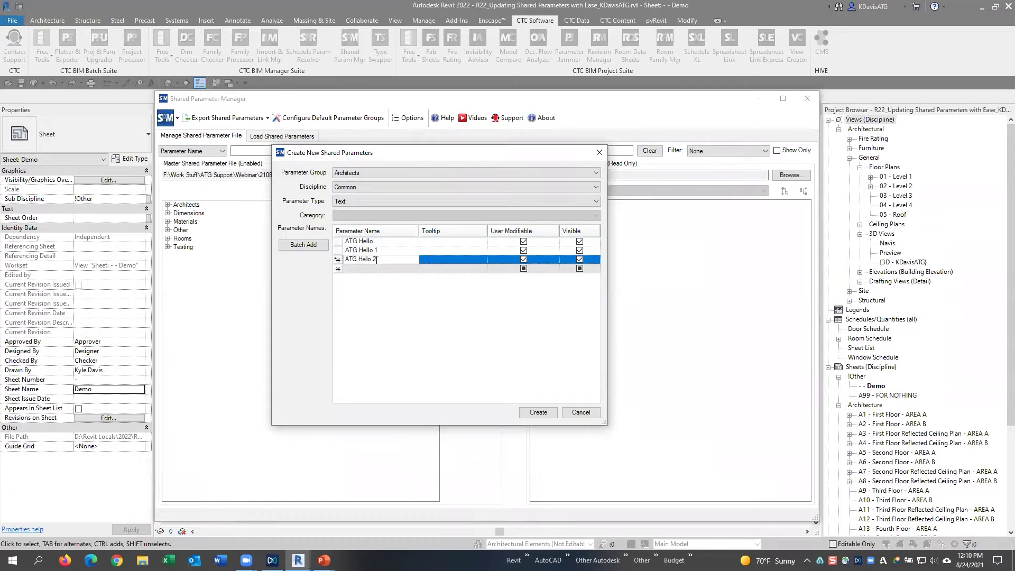
{"action": "left_click", "coordinate": [537, 413]}
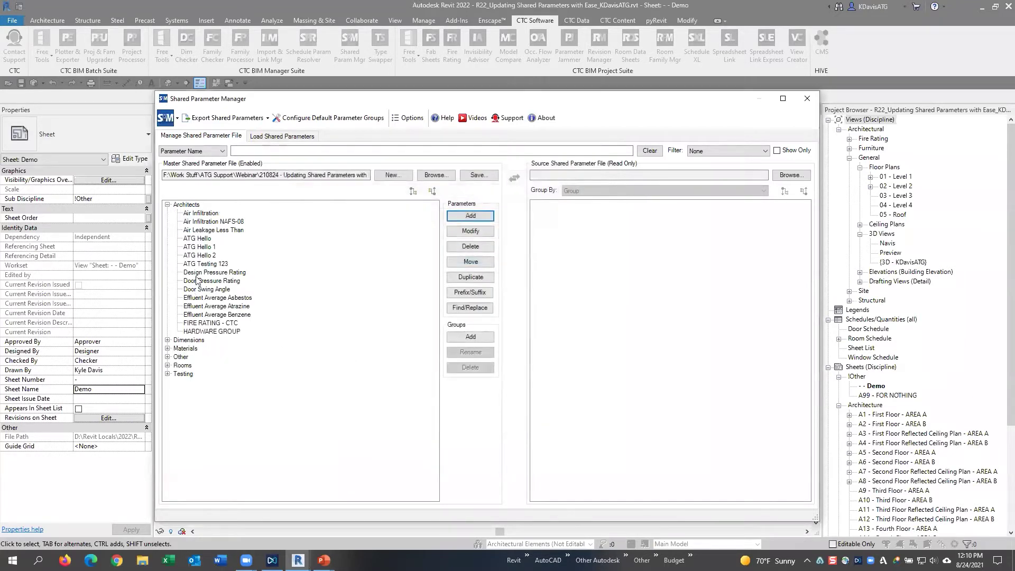
Move the ATG Hello 2 parameter from the Architects group to the Testing group using the Move command
{"action": "left_click", "coordinate": [206, 246]}
{"action": "left_click", "coordinate": [207, 255]}
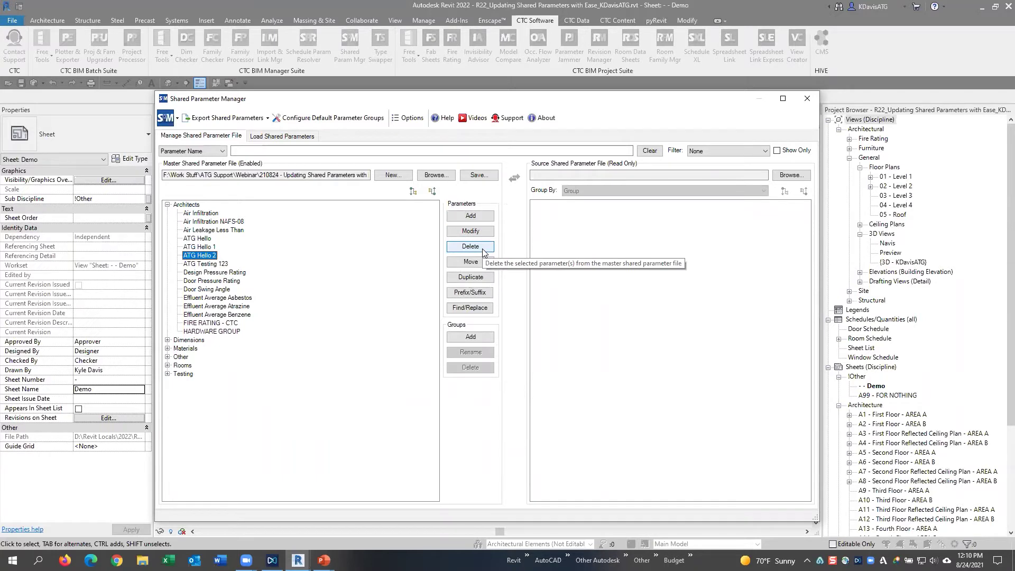
{"action": "left_click", "coordinate": [480, 265]}
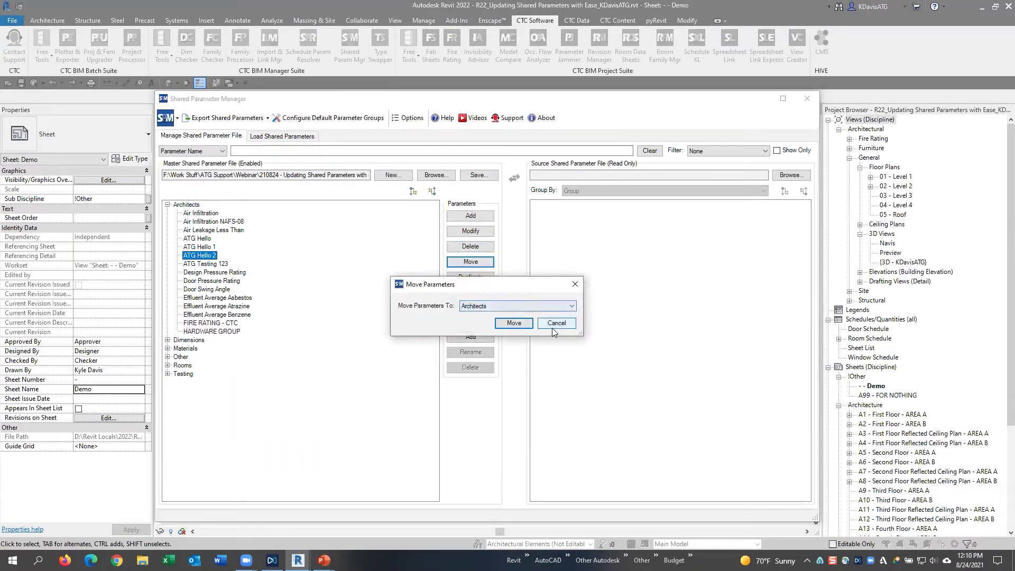
{"action": "left_click", "coordinate": [528, 307]}
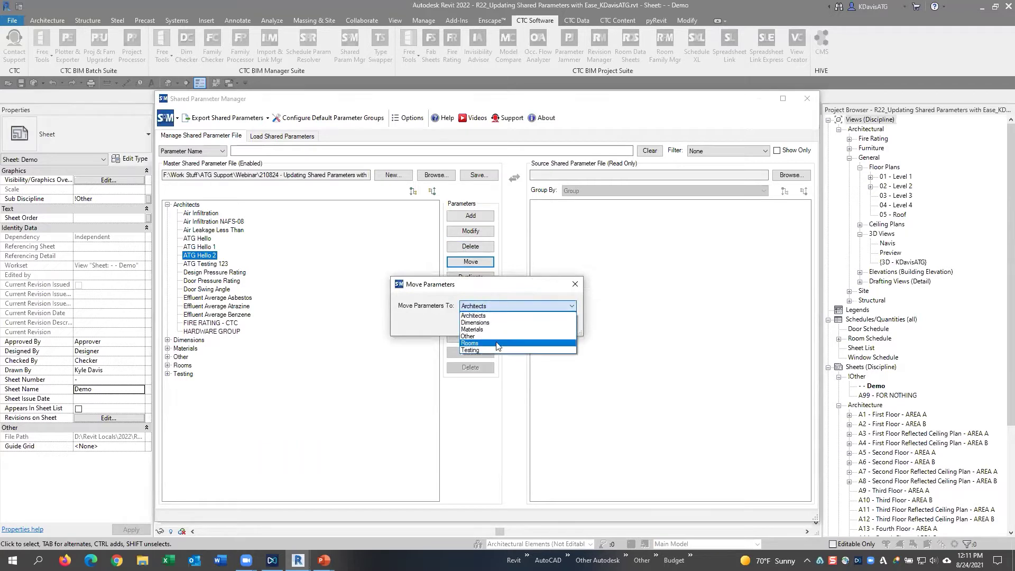
{"action": "left_click", "coordinate": [493, 347]}
{"action": "left_click", "coordinate": [513, 323]}
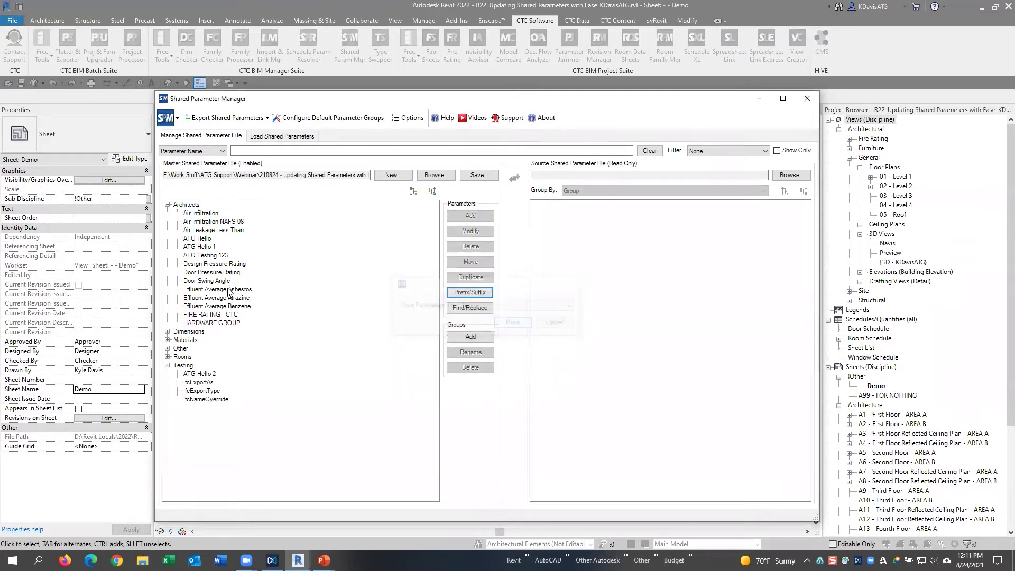
Move ATG Hello 1, ATG Hello and ATG Testing 123 from the Architects group directly into the Testing group
{"action": "left_click", "coordinate": [212, 247]}
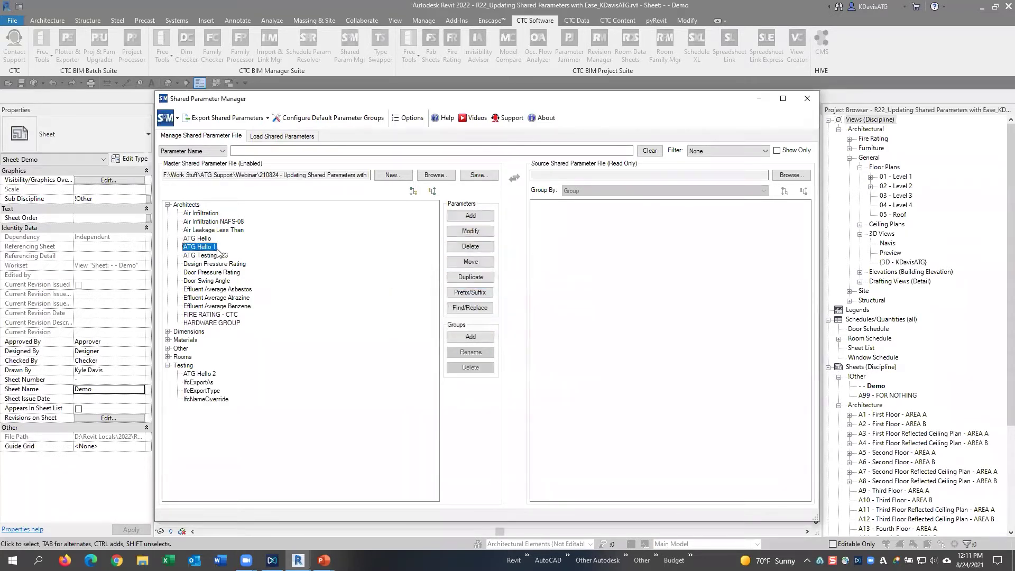
{"action": "left_click_drag", "start_coordinate": [192, 361], "coordinate": [189, 366]}
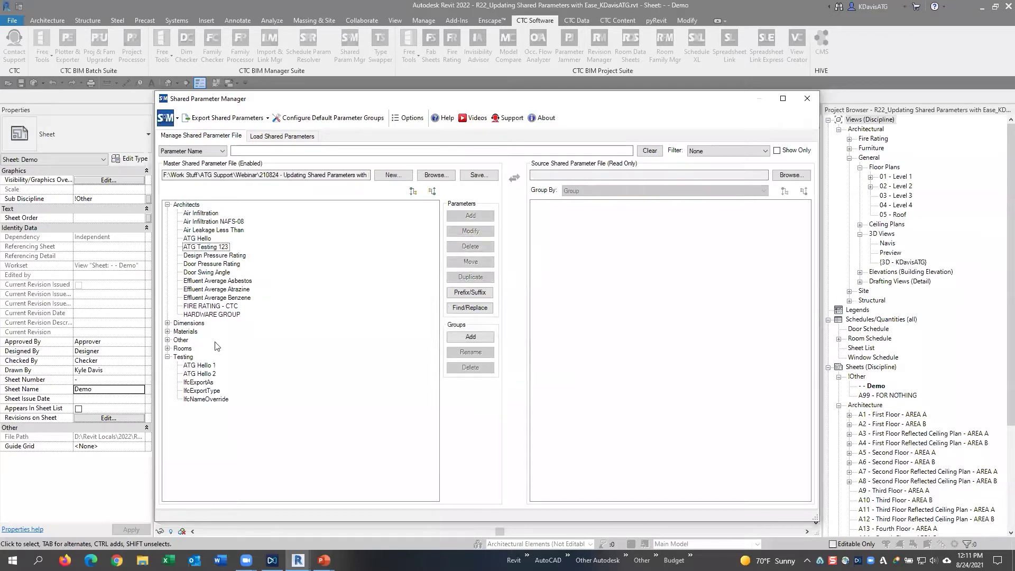
{"action": "left_click", "coordinate": [212, 241]}
{"action": "left_click_drag", "start_coordinate": [212, 242], "coordinate": [195, 362]}
{"action": "left_click", "coordinate": [224, 241]}
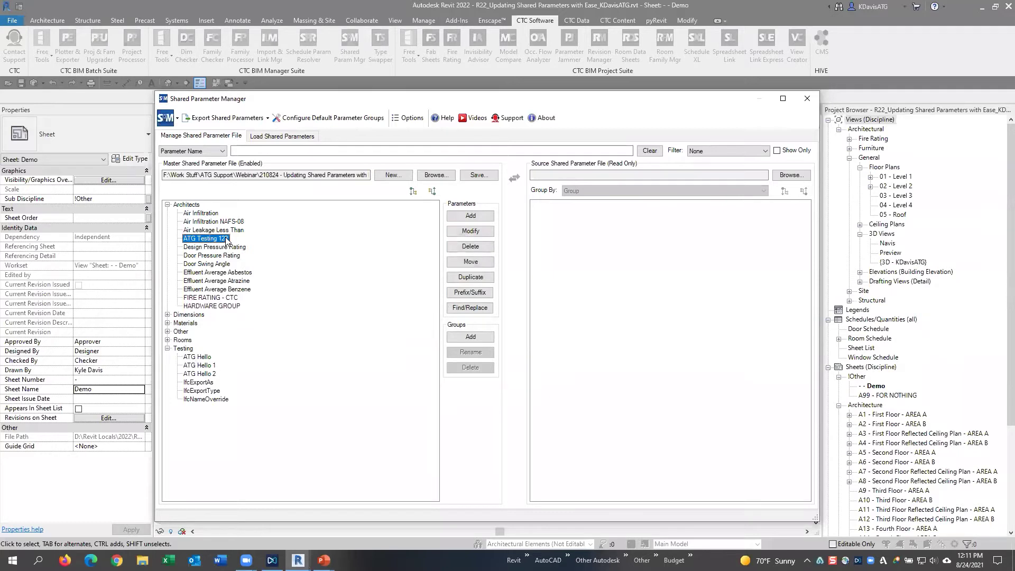
{"action": "left_click_drag", "start_coordinate": [188, 350], "coordinate": [190, 351]}
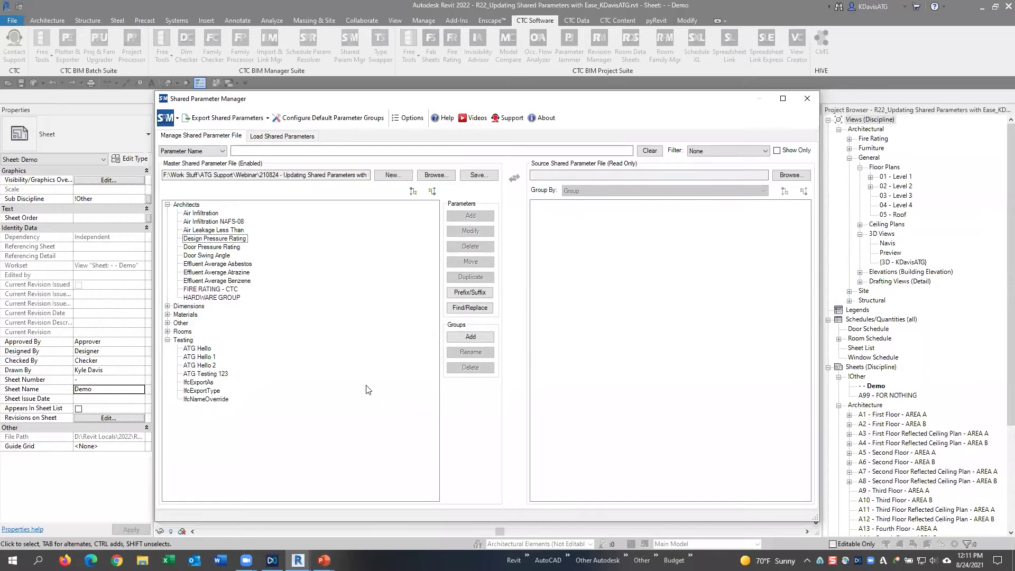
Add a new parameter group named Exports to the master shared parameter file
{"action": "left_click", "coordinate": [205, 383]}
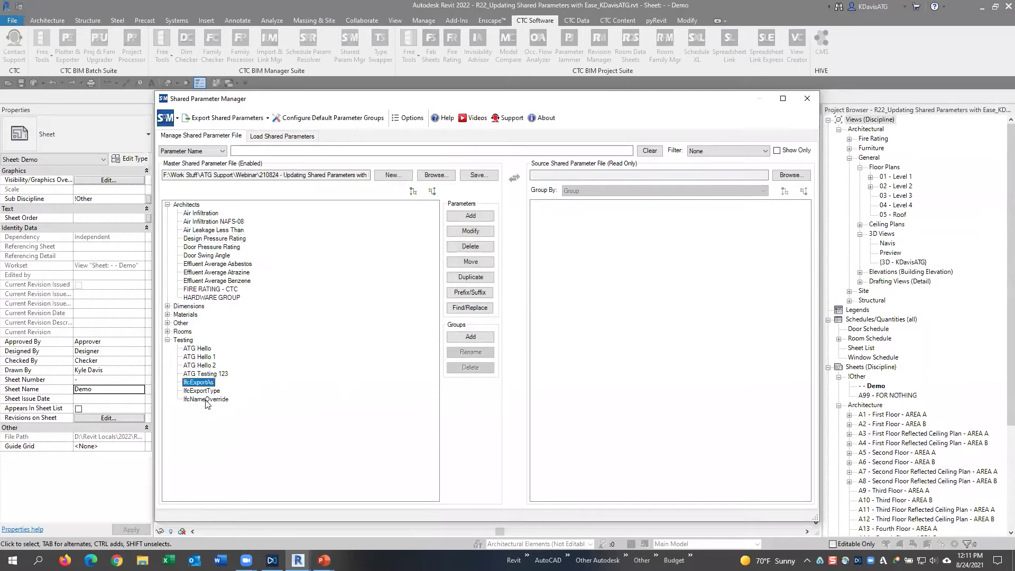
{"action": "left_click", "coordinate": [206, 400], "text": "shift"}
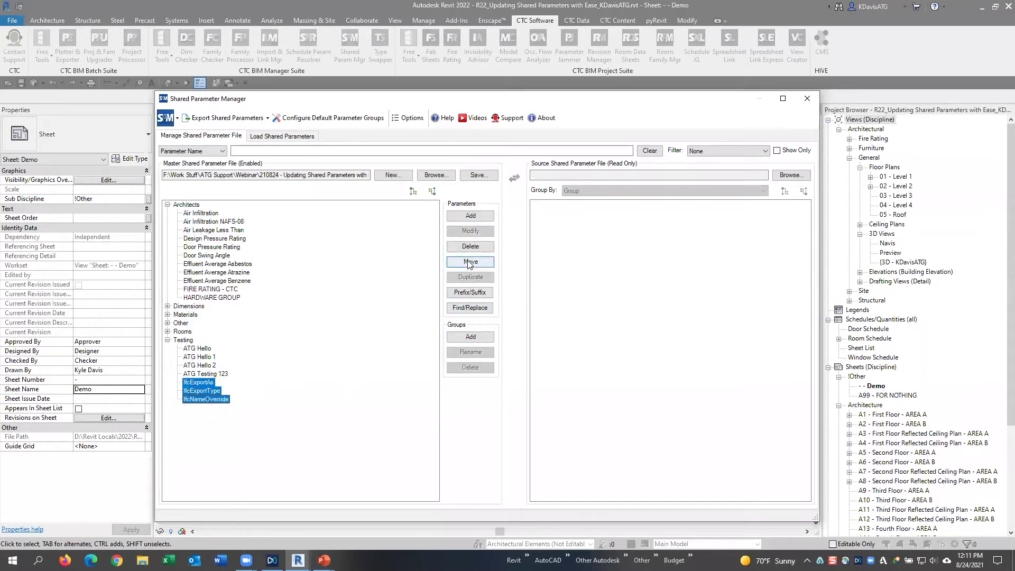
{"action": "left_click", "coordinate": [469, 339]}
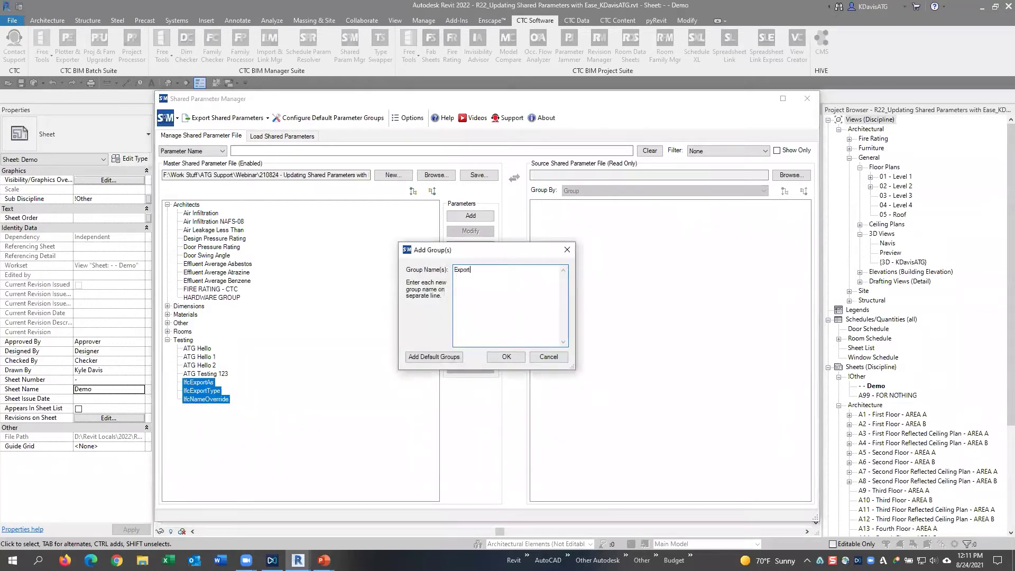
{"action": "type", "text": "Exports"}
{"action": "double_click", "coordinate": [505, 286]}
{"action": "left_click", "coordinate": [510, 357]}
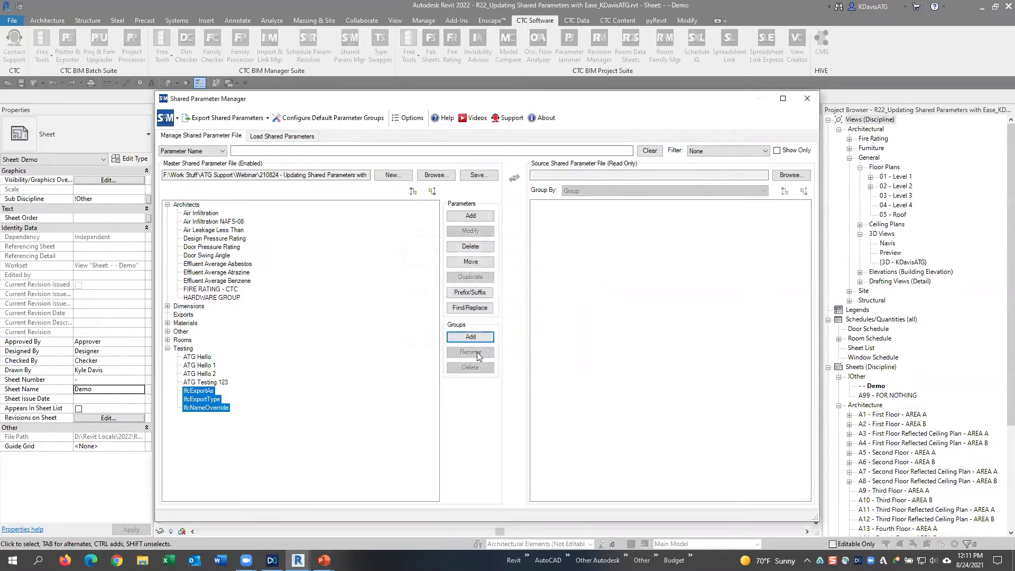
Move IfcExportAs, IfcExportType and IfcNameOverride together from the Testing group into the Exports group
{"action": "left_click", "coordinate": [199, 391]}
{"action": "left_click", "coordinate": [206, 408], "text": "shift"}
{"action": "left_click_drag", "start_coordinate": [198, 395], "coordinate": [194, 319]}
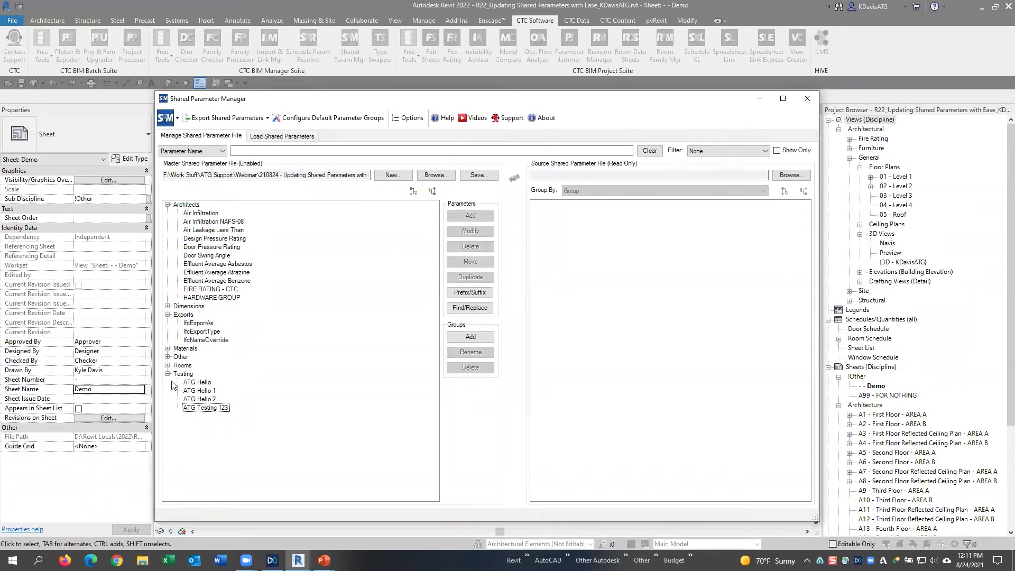
Move the Test1, Test2 and Test3 parameters together from the Other group into the Testing group
{"action": "left_click", "coordinate": [167, 357]}
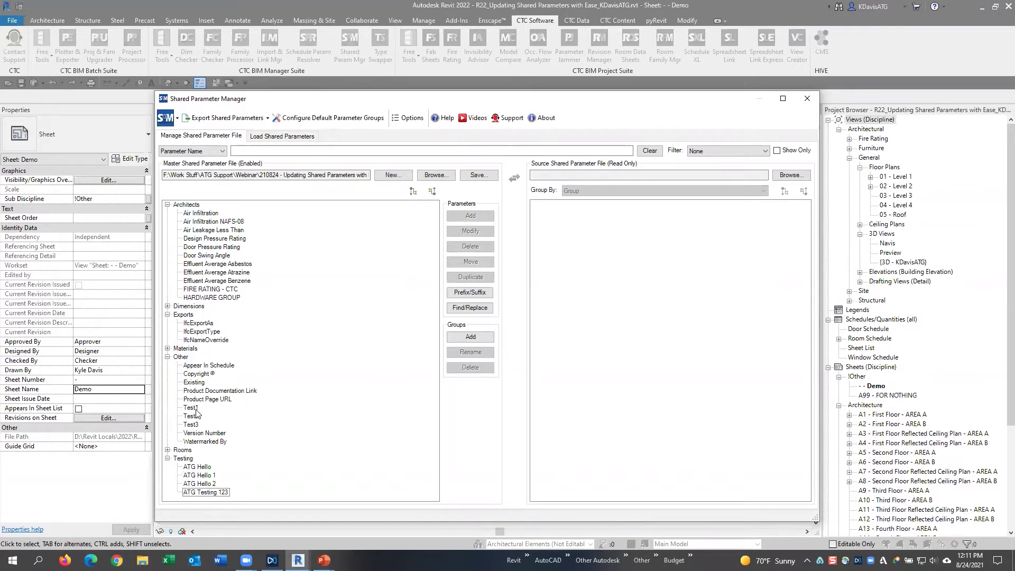
{"action": "left_click", "coordinate": [190, 407]}
{"action": "left_click", "coordinate": [193, 426], "text": "shift"}
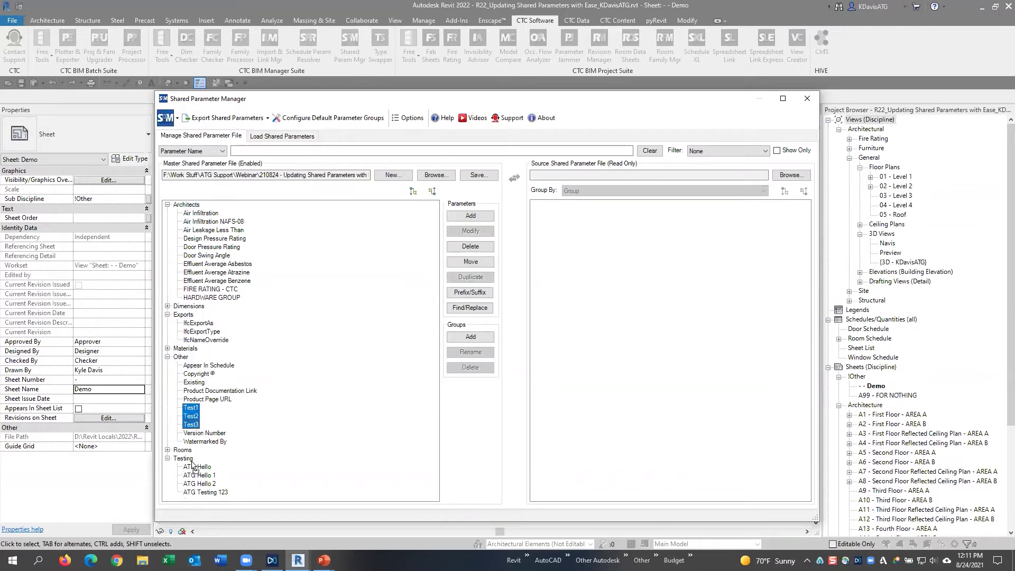
{"action": "left_click_drag", "start_coordinate": [190, 463], "coordinate": [189, 460]}
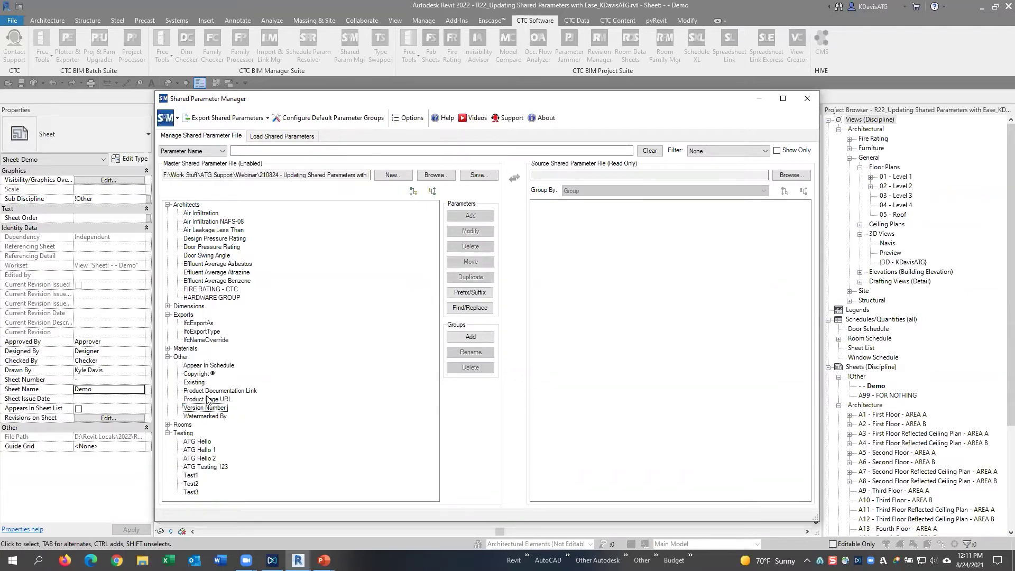
Collapse the Other and Exports groups in the master parameter list
{"action": "left_click", "coordinate": [168, 358]}
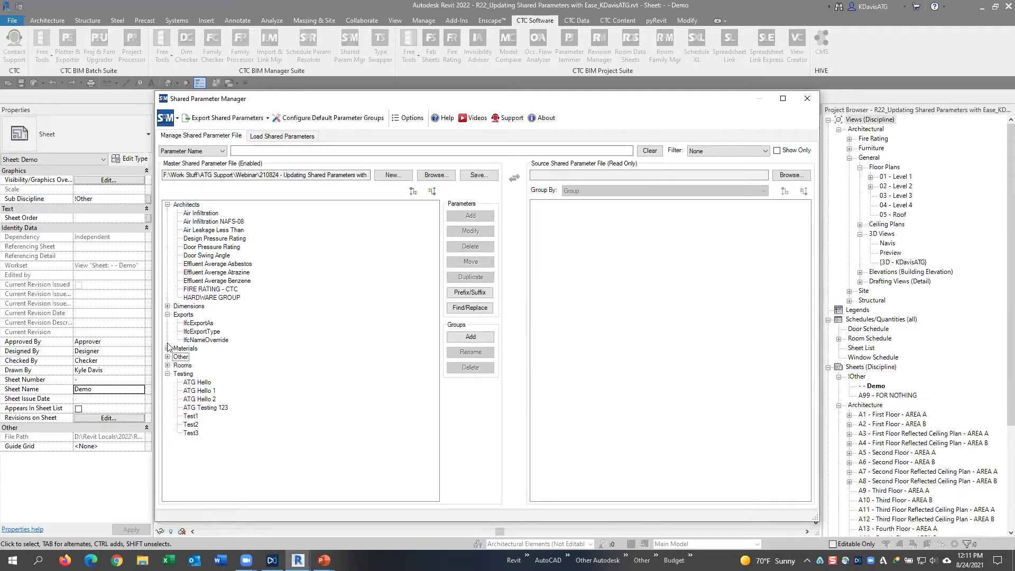
{"action": "left_click", "coordinate": [168, 315]}
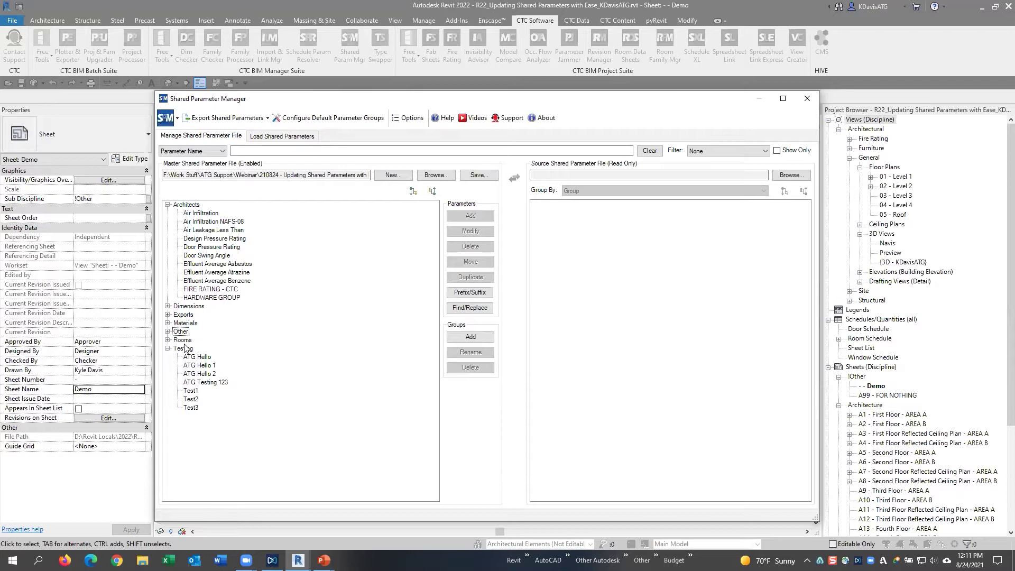
Fill the new-group name list with the default groups, review the whole list, and leave without adding them
{"action": "left_click", "coordinate": [472, 341]}
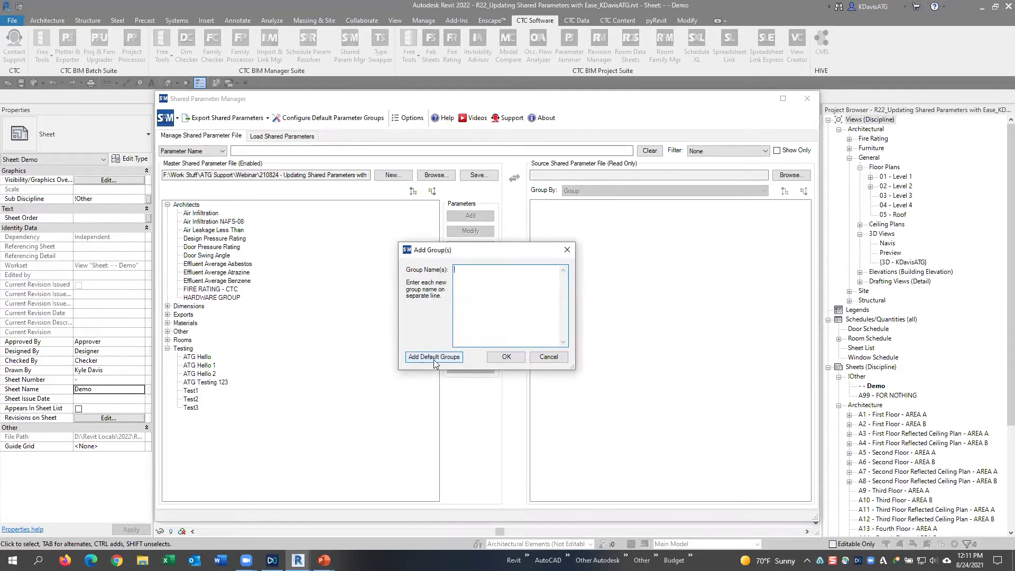
{"action": "left_click", "coordinate": [434, 356]}
{"action": "scroll", "coordinate": [499, 320], "scroll_direction": "down", "scroll_amount": 3}
{"action": "scroll", "coordinate": [499, 320], "scroll_direction": "up", "scroll_amount": 6}
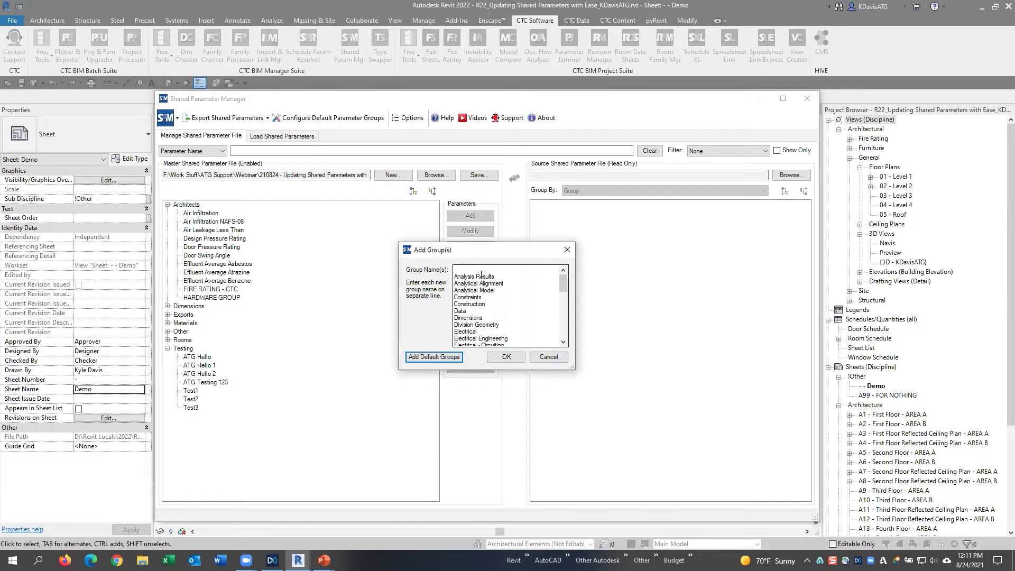
{"action": "left_click_drag", "start_coordinate": [450, 251], "coordinate": [366, 199]}
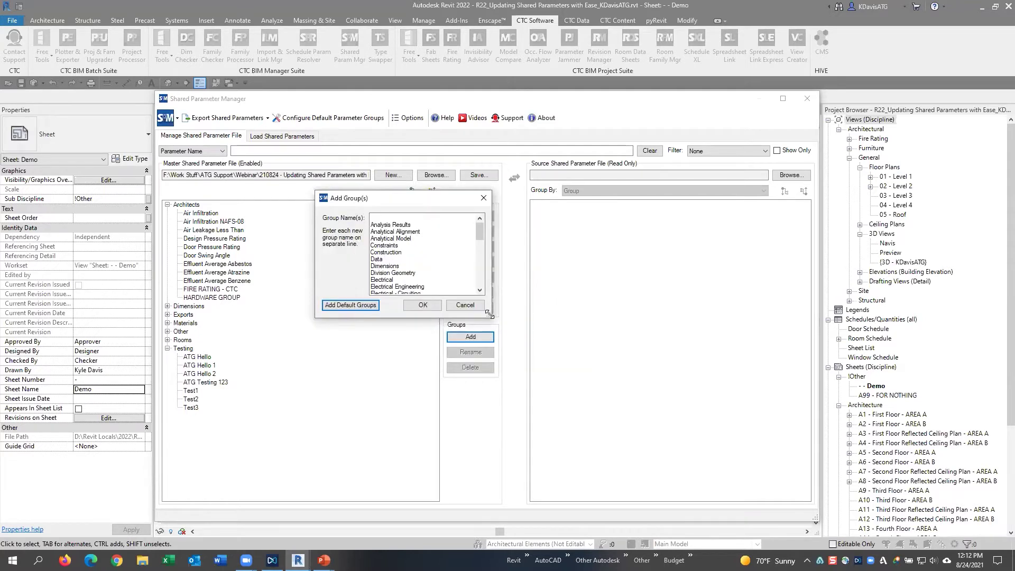
{"action": "left_click_drag", "start_coordinate": [567, 457], "coordinate": [578, 466]}
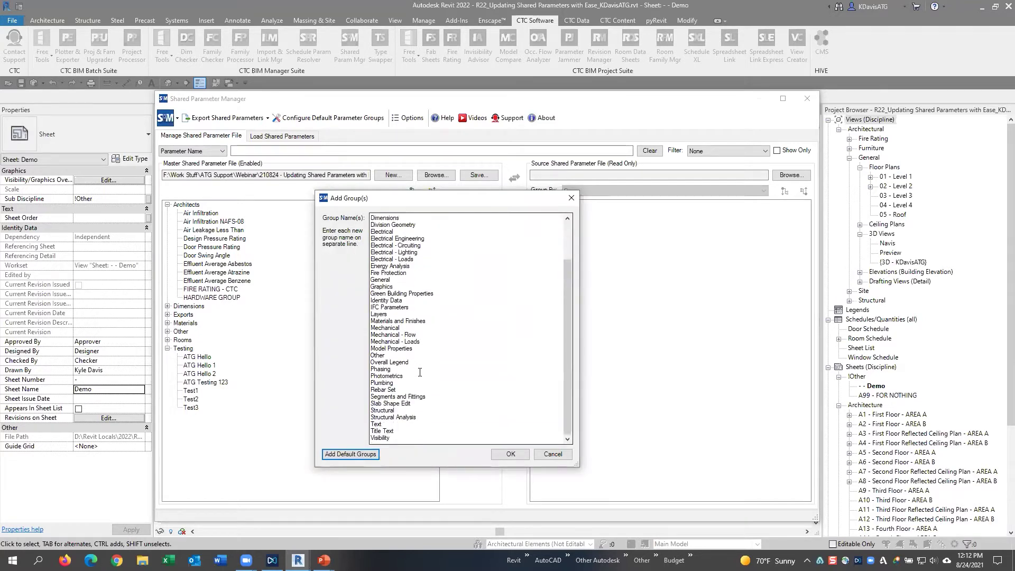
{"action": "scroll", "coordinate": [420, 372], "scroll_direction": "up", "scroll_amount": 3}
{"action": "left_click", "coordinate": [378, 259]}
{"action": "scroll", "coordinate": [426, 312], "scroll_direction": "down", "scroll_amount": 3}
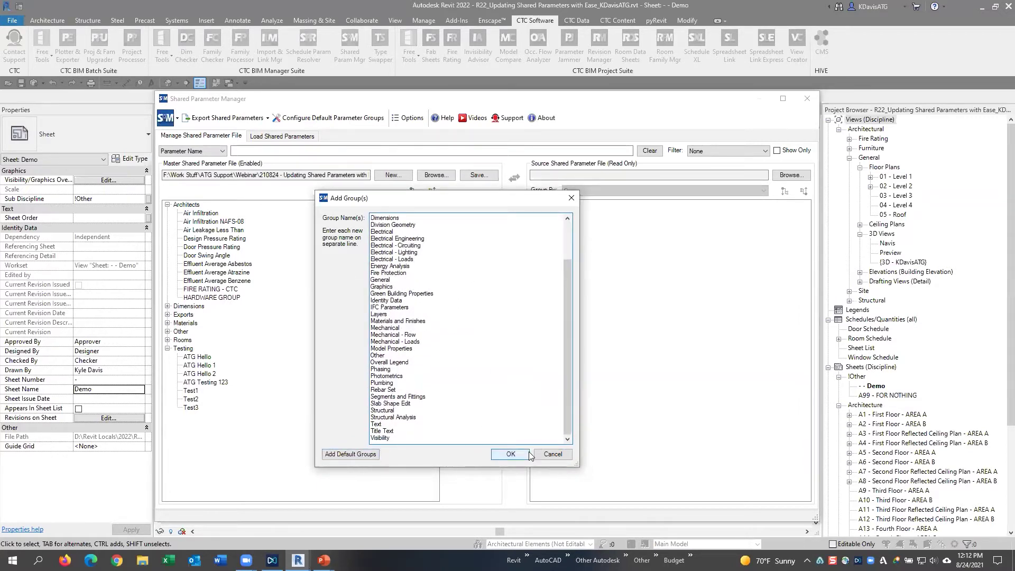
{"action": "left_click_drag", "start_coordinate": [410, 363], "coordinate": [372, 349]}
{"action": "left_click", "coordinate": [380, 294]}
{"action": "left_click", "coordinate": [562, 456]}
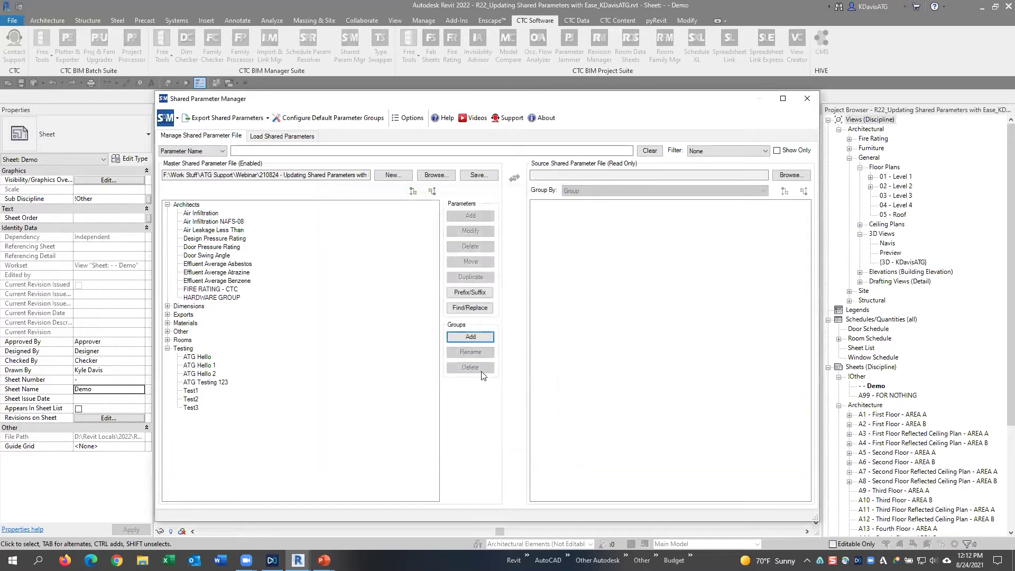
Try adding the prefix ATG and suffix _ATG to all the shared parameters, declining the assignment of new GUIDs
{"action": "left_click", "coordinate": [184, 348]}
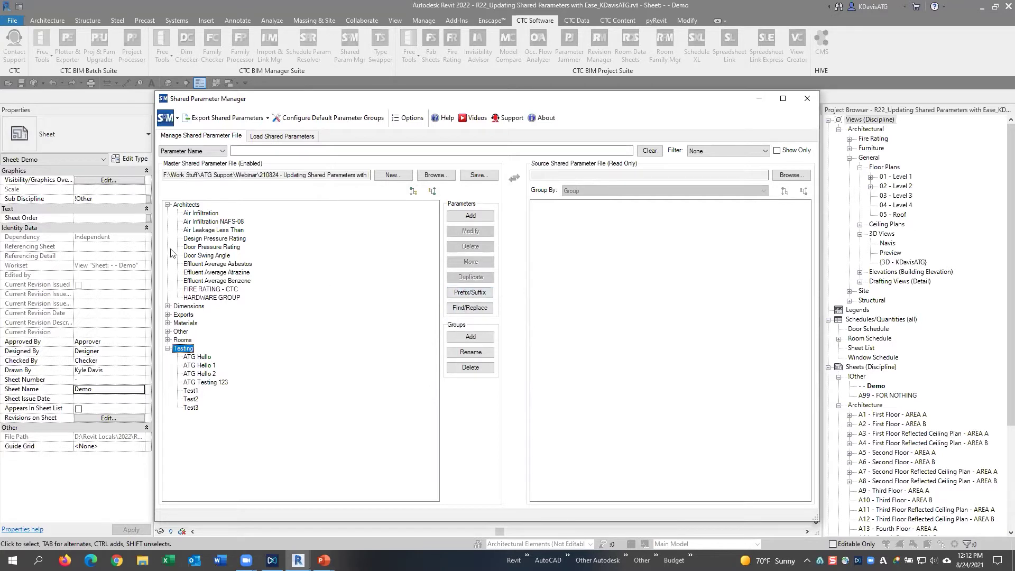
{"action": "left_click", "coordinate": [467, 293]}
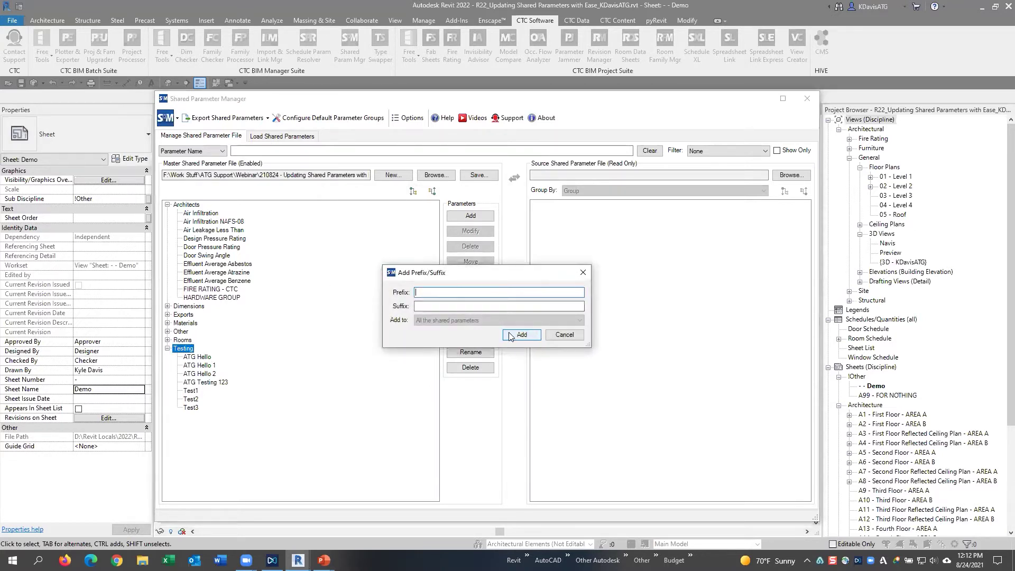
{"action": "left_click", "coordinate": [563, 336]}
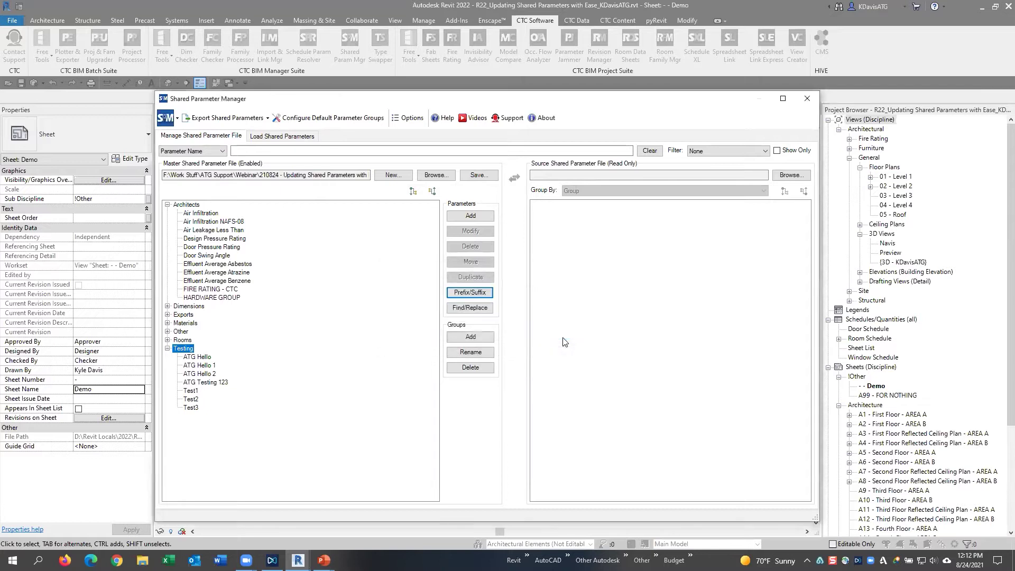
{"action": "left_click", "coordinate": [468, 292]}
{"action": "type", "text": "ATG"}
{"action": "left_click", "coordinate": [470, 306]}
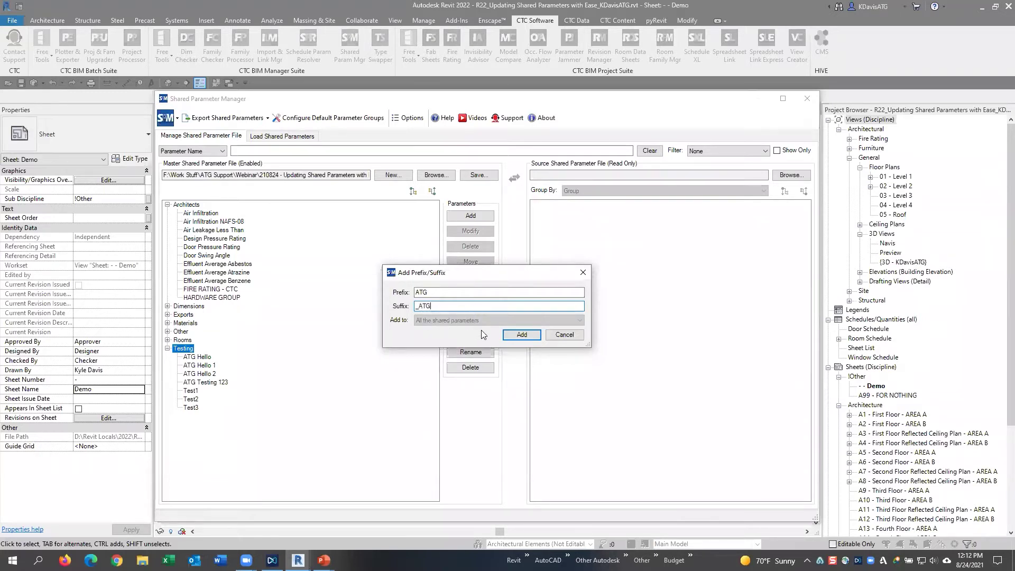
{"action": "left_click", "coordinate": [516, 334]}
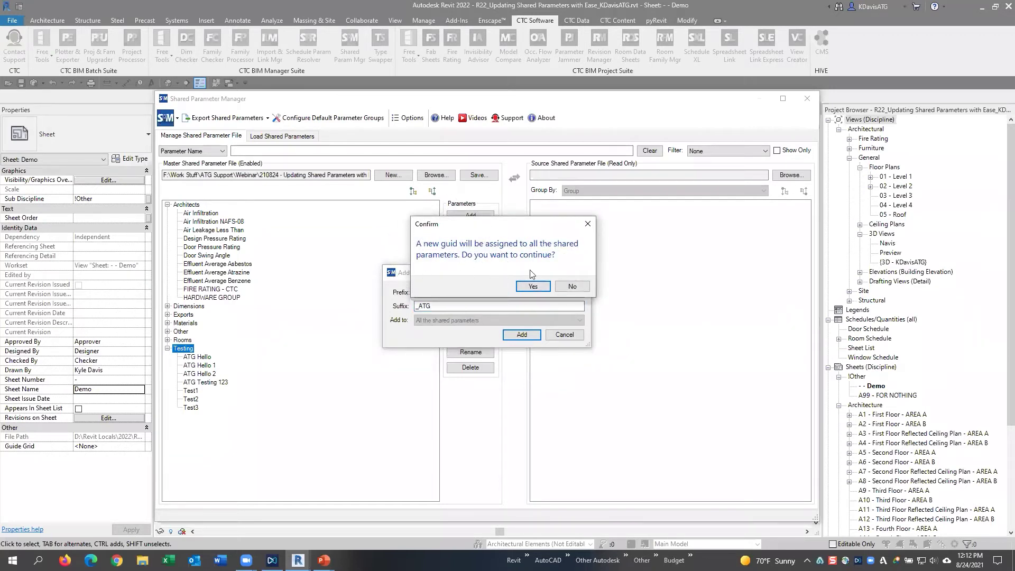
{"action": "left_click", "coordinate": [574, 287]}
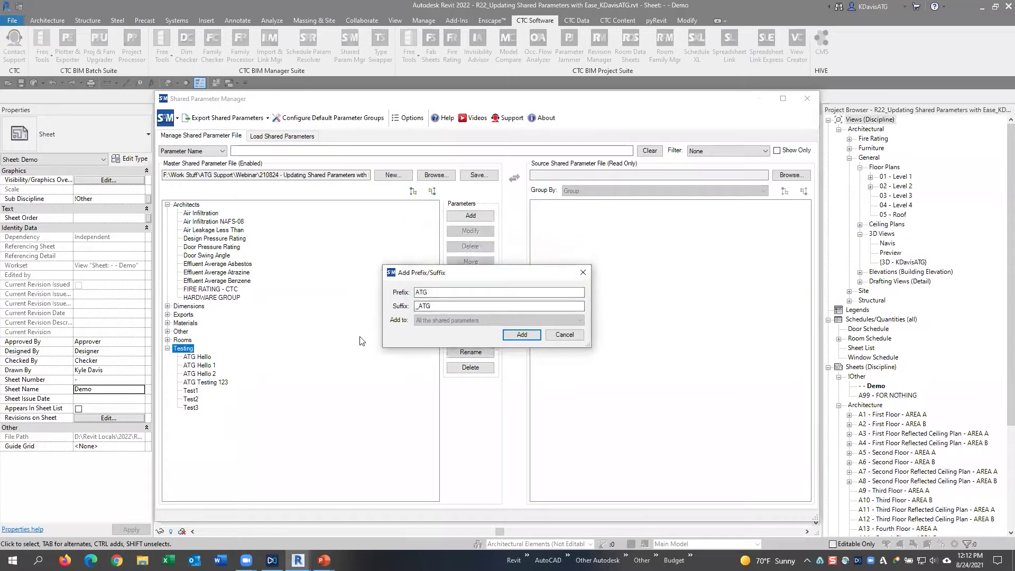
{"action": "left_click", "coordinate": [564, 337]}
{"action": "left_click", "coordinate": [564, 337]}
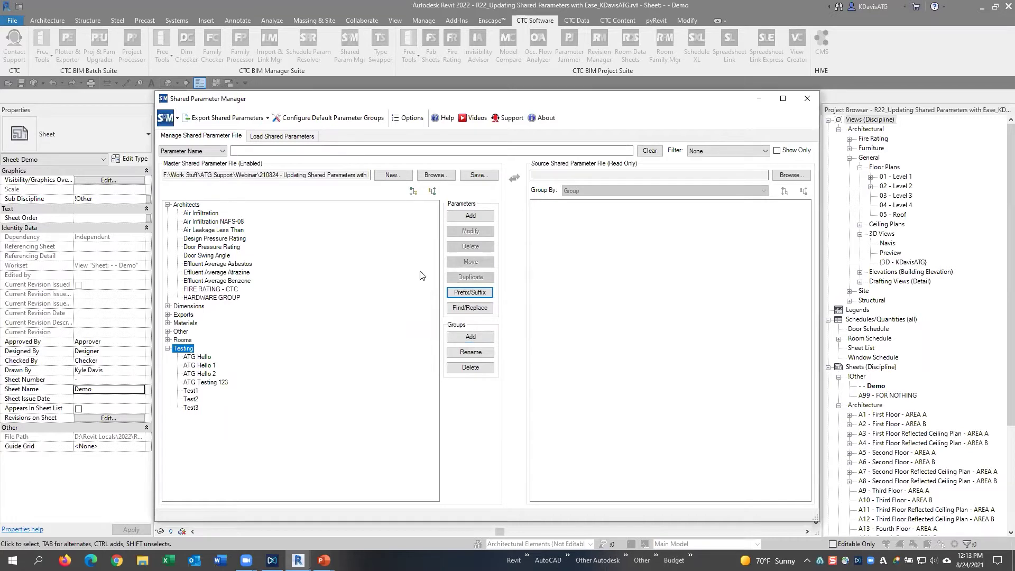
Rename the HARDWARE GROUP parameter in the Architects group to HARDWARE GROUP_ATG and accept the GUID change
{"action": "left_click", "coordinate": [201, 214]}
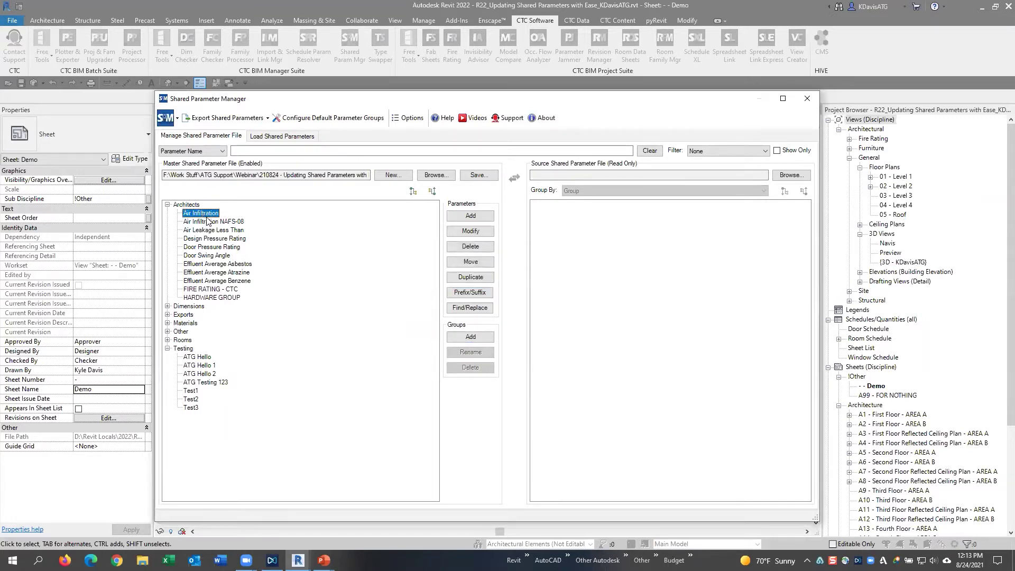
{"action": "left_click", "coordinate": [473, 233]}
{"action": "left_click", "coordinate": [224, 298]}
{"action": "left_click", "coordinate": [490, 238]}
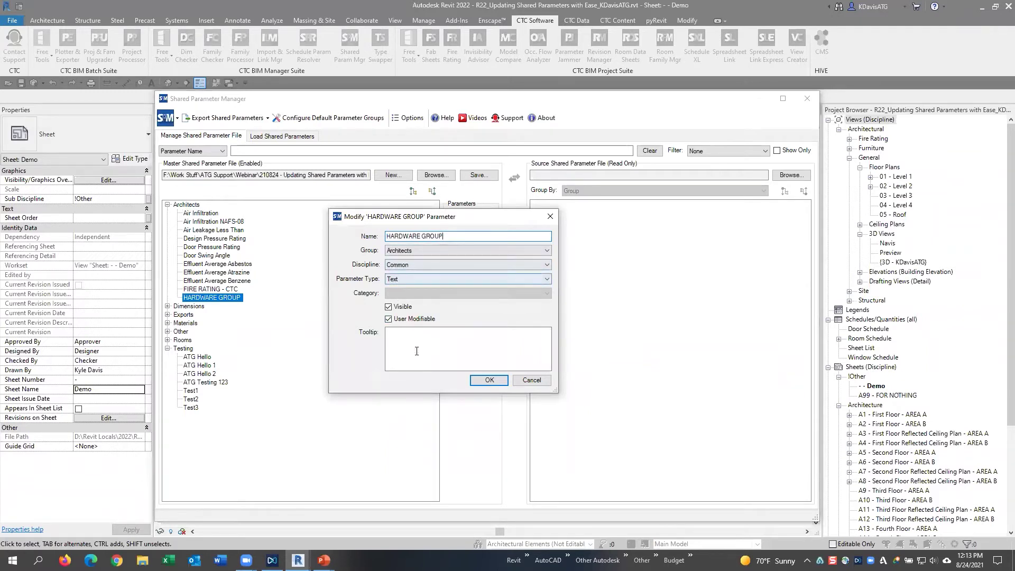
{"action": "left_click", "coordinate": [406, 278]}
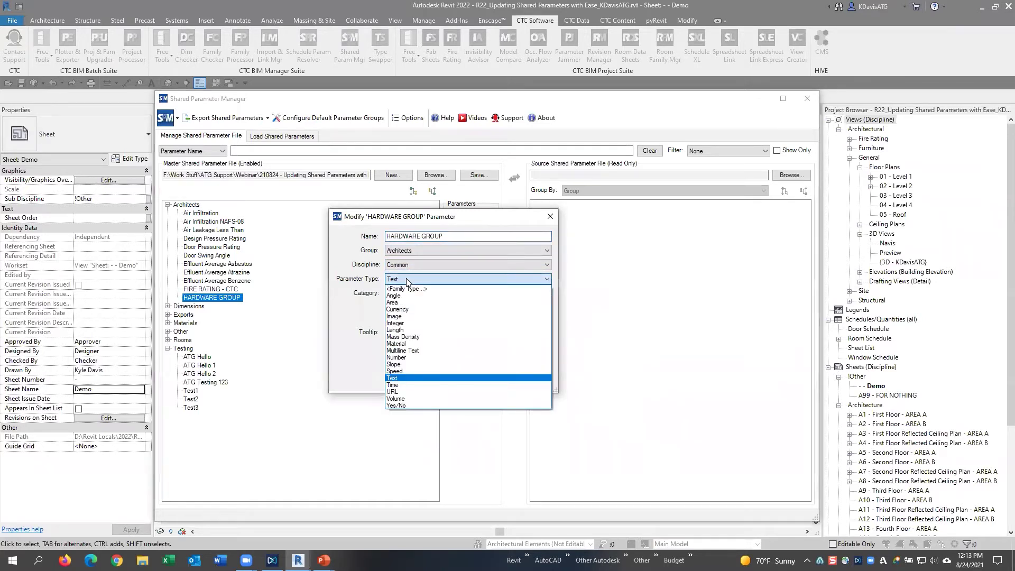
{"action": "left_click", "coordinate": [364, 273]}
{"action": "left_click", "coordinate": [482, 237]}
{"action": "type", "text": "_ATG"}
{"action": "left_click", "coordinate": [489, 380]}
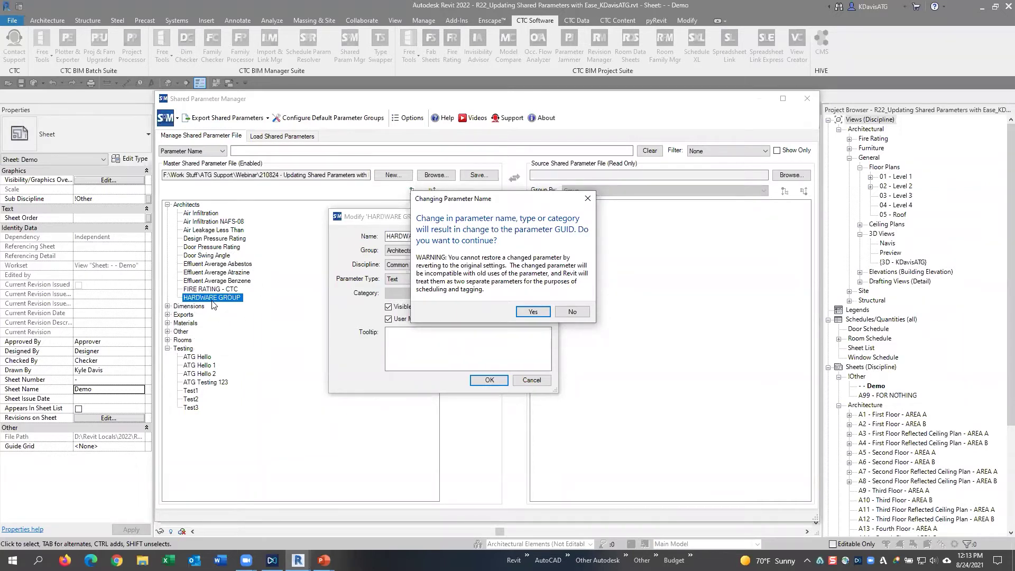
{"action": "left_click", "coordinate": [533, 312]}
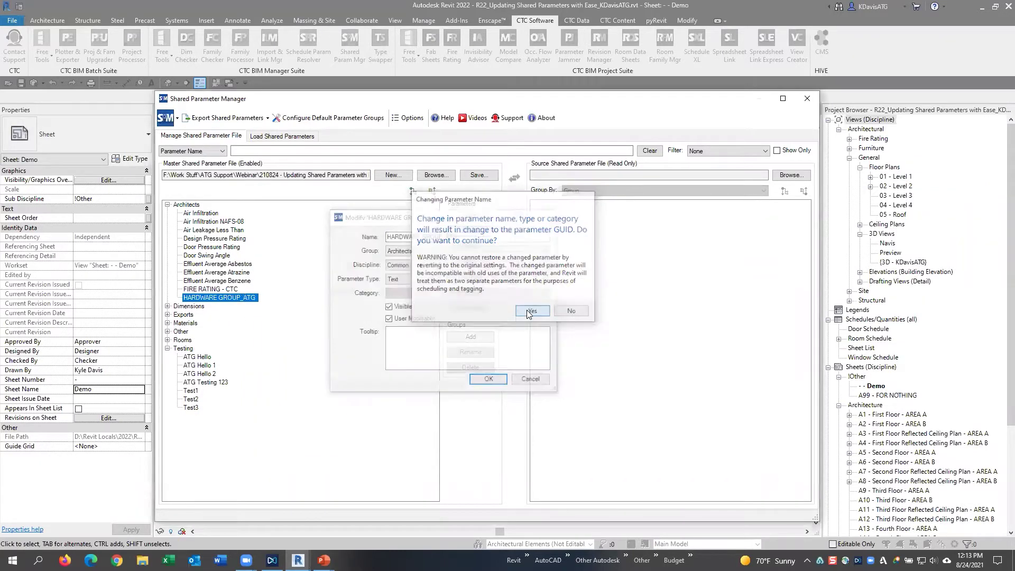
Rename the FIRE RATING - CTC parameter to FIRE RATING - ATG and accept the GUID change
{"action": "left_click", "coordinate": [222, 290]}
{"action": "left_click", "coordinate": [467, 231]}
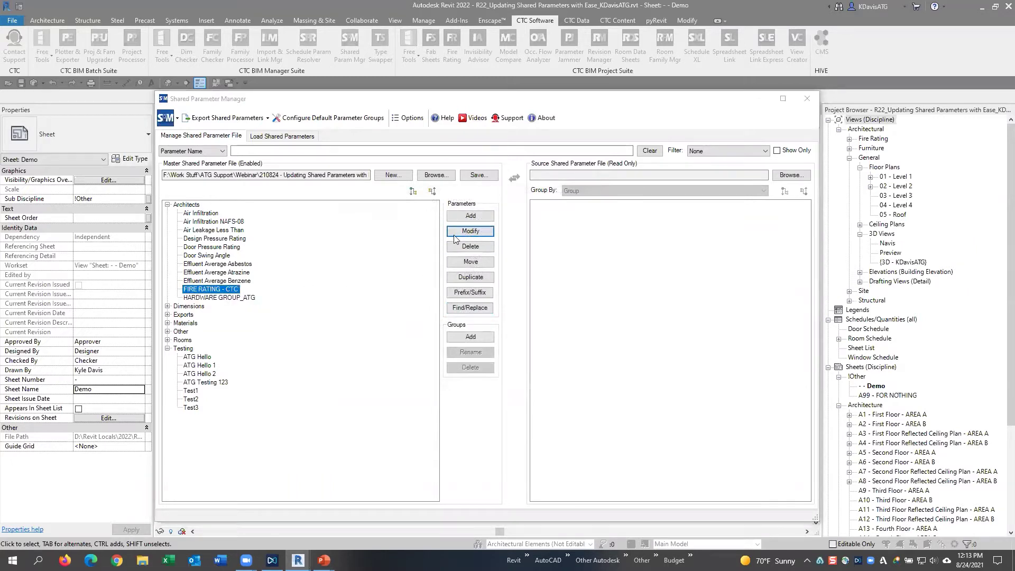
{"action": "left_click", "coordinate": [481, 241]}
{"action": "key", "text": "BackSpace"}
{"action": "key", "text": "BackSpace"}
{"action": "key", "text": "BackSpace"}
{"action": "type", "text": "ATG"}
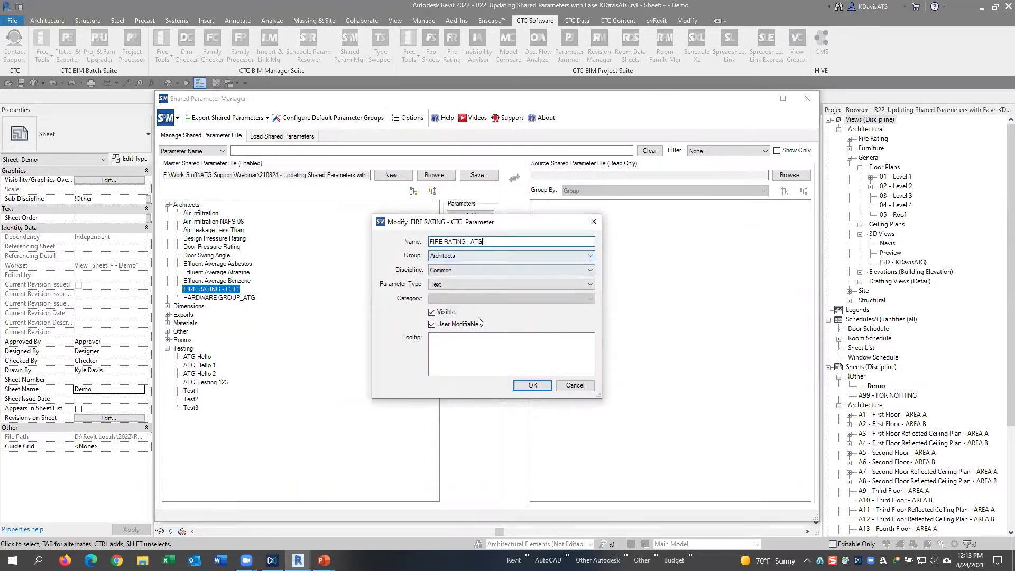
{"action": "left_click", "coordinate": [533, 385]}
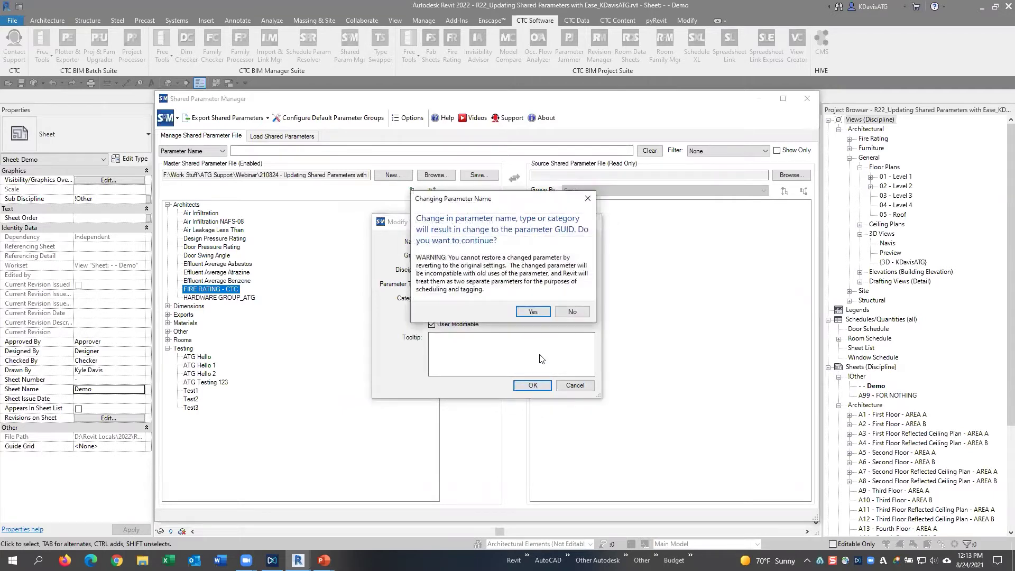
{"action": "left_click", "coordinate": [533, 312]}
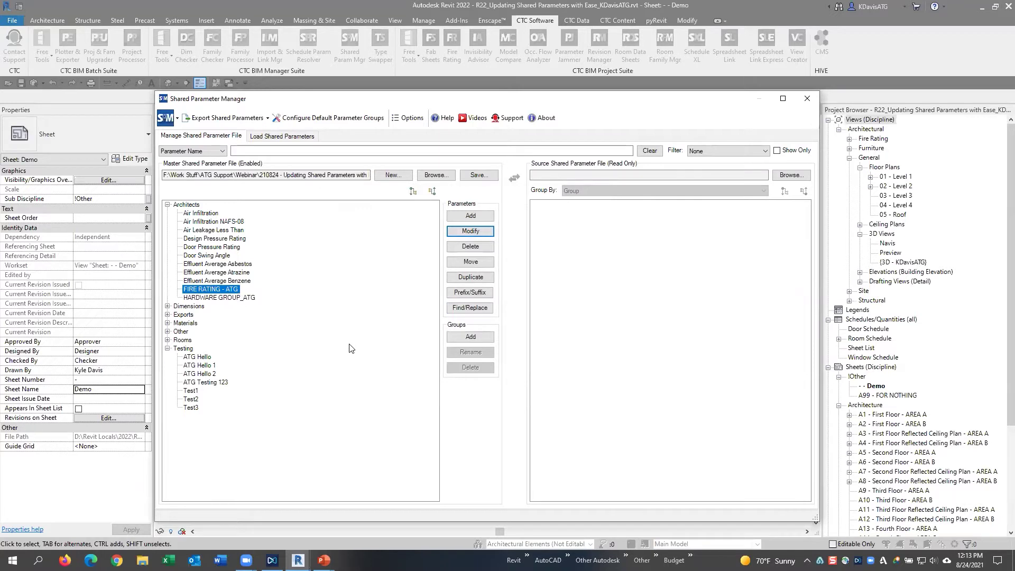
Rename the fire rating parameter in the Architects group to FIRE RATING_ATG and accept the GUID change
{"action": "left_click", "coordinate": [471, 231]}
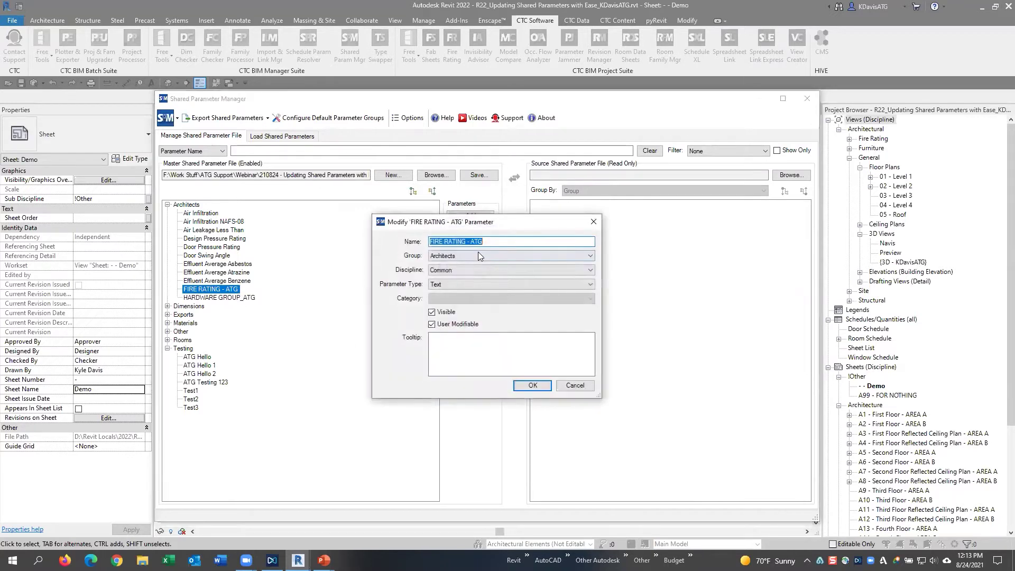
{"action": "key", "text": "End"}
{"action": "key", "text": "shift+Left"}
{"action": "key", "text": "shift+Left"}
{"action": "key", "text": "shift+Left"}
{"action": "key", "text": "BackSpace"}
{"action": "key", "text": "BackSpace"}
{"action": "key", "text": "BackSpace"}
{"action": "type", "text": "_ATG"}
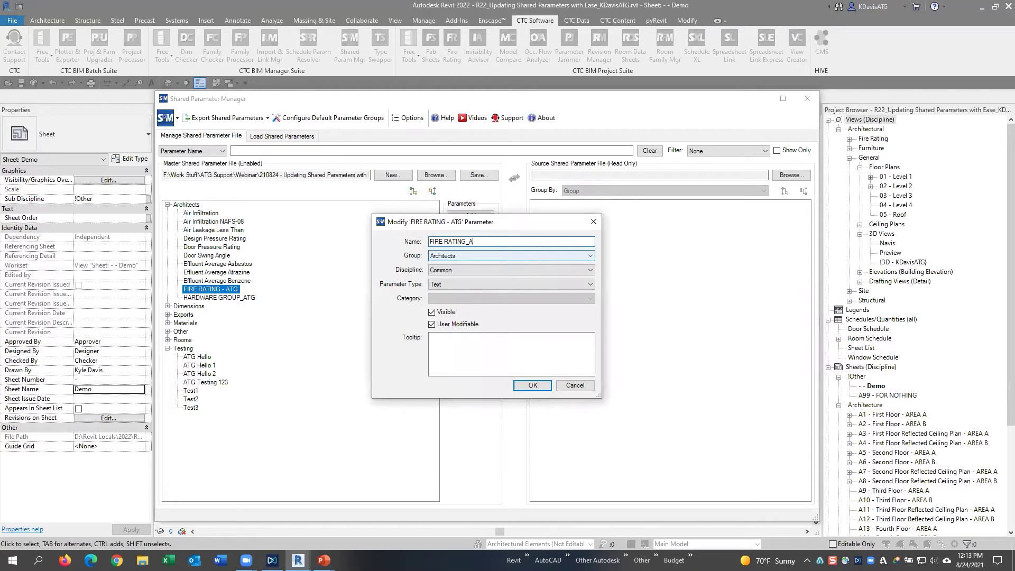
{"action": "left_click", "coordinate": [532, 385]}
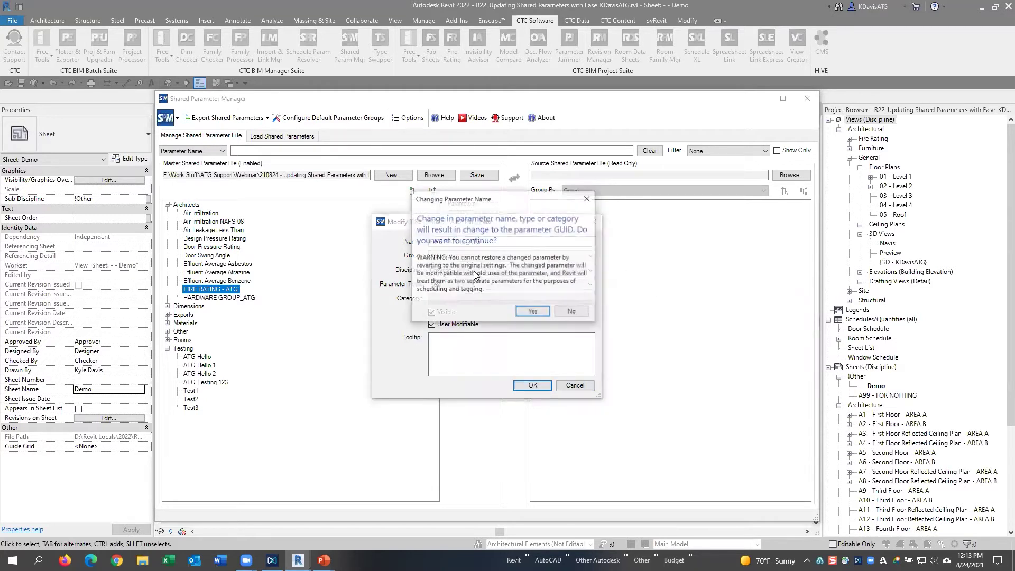
{"action": "left_click", "coordinate": [533, 311]}
Examine the Find and Replace options with HARDWARE GROUP_ATG selected, then close them without applying changes
{"action": "left_click", "coordinate": [242, 298]}
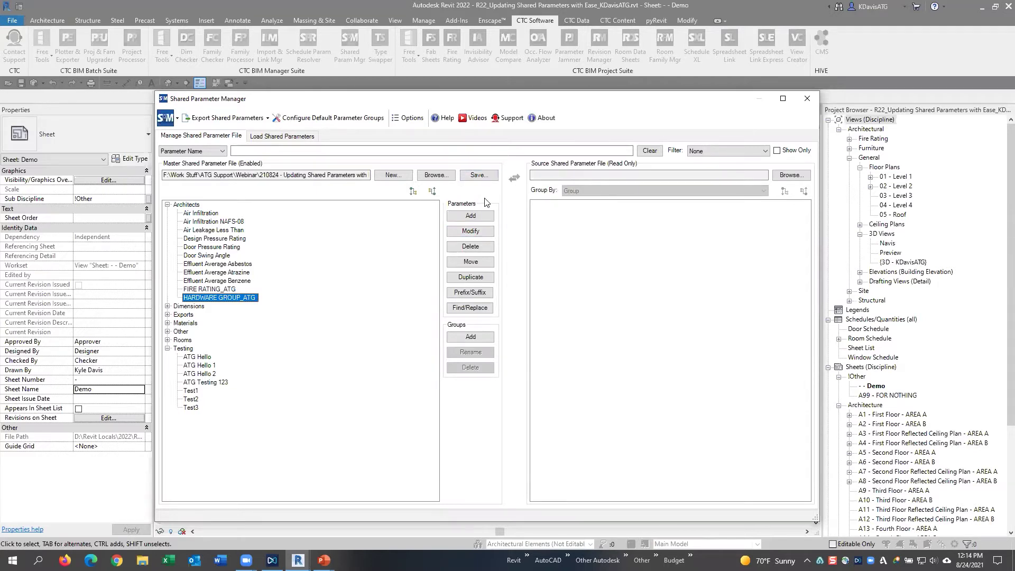
{"action": "left_click_drag", "start_coordinate": [221, 106], "coordinate": [213, 93]}
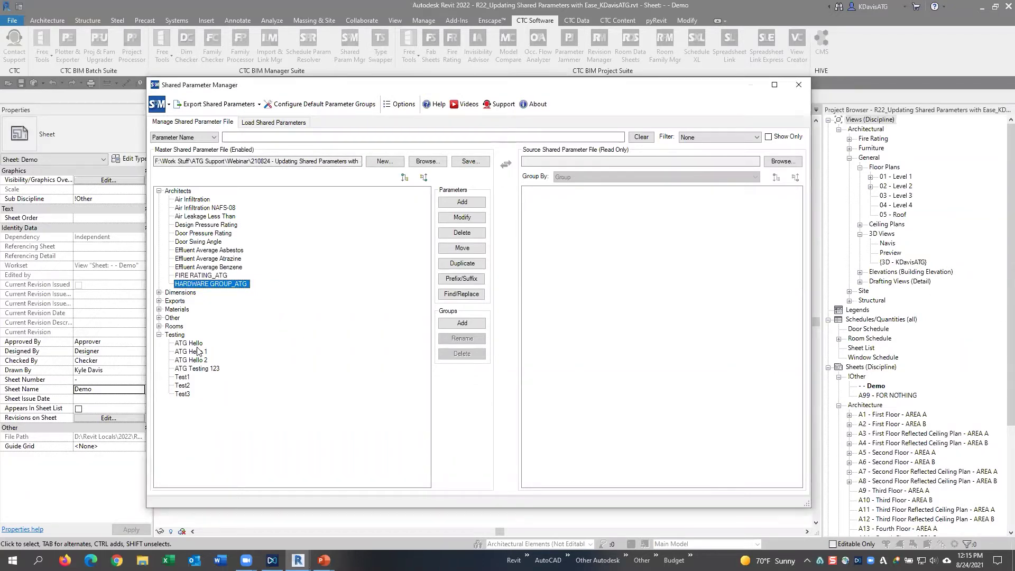
{"action": "left_click", "coordinate": [467, 294]}
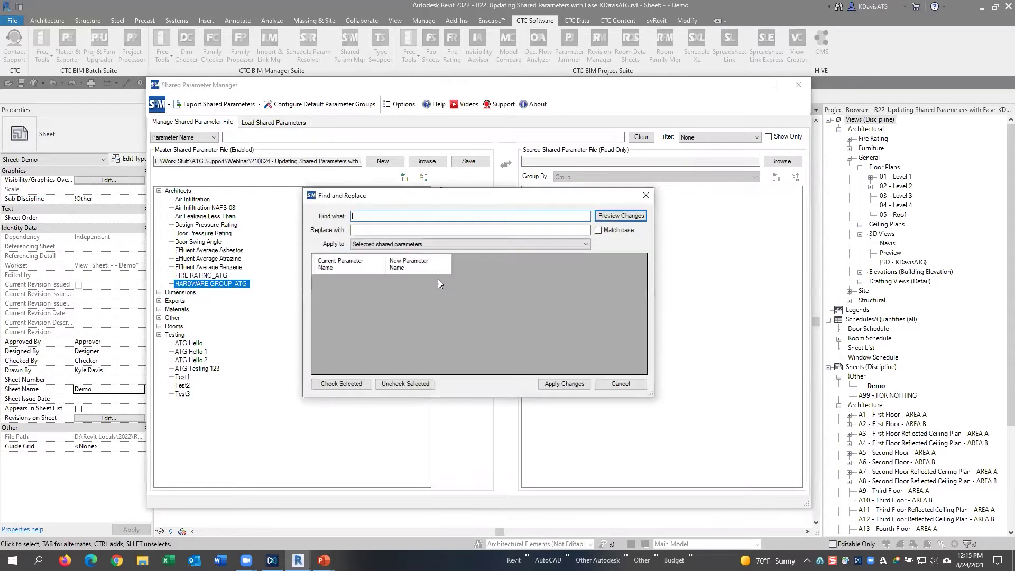
{"action": "left_click_drag", "start_coordinate": [383, 195], "coordinate": [337, 174]}
{"action": "left_click", "coordinate": [324, 209]}
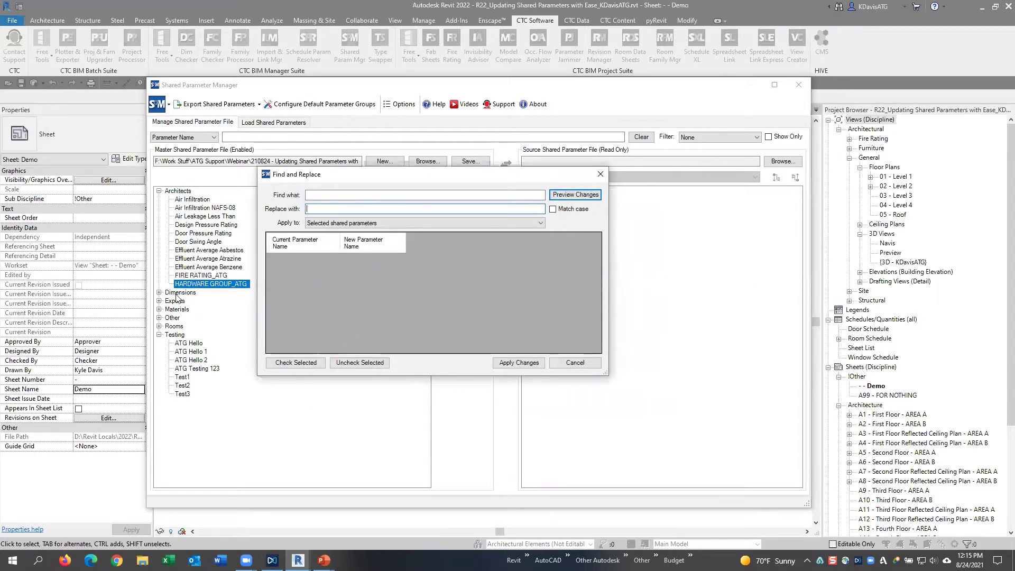
{"action": "left_click", "coordinate": [333, 195]}
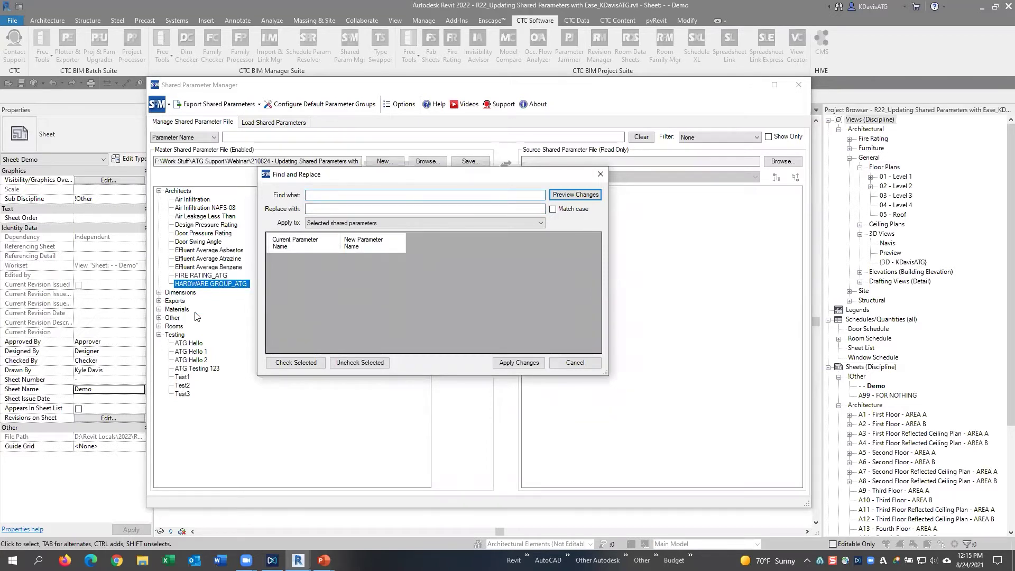
{"action": "left_click", "coordinate": [332, 210]}
{"action": "left_click", "coordinate": [583, 364]}
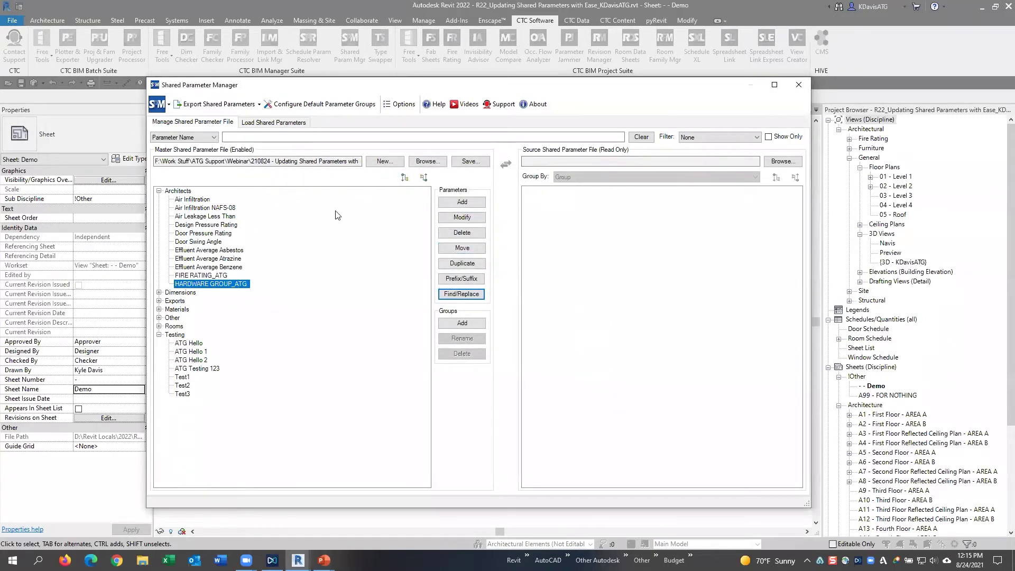
Load Source Shared Parameters.txt as the source shared parameter file
{"action": "left_click", "coordinate": [732, 161]}
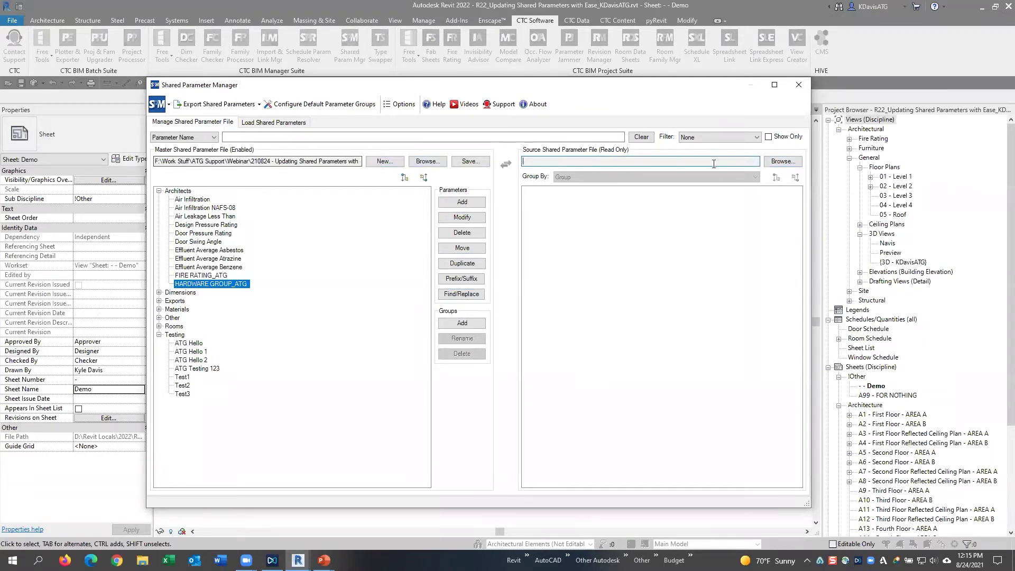
{"action": "left_click", "coordinate": [782, 161]}
{"action": "left_click", "coordinate": [292, 213]}
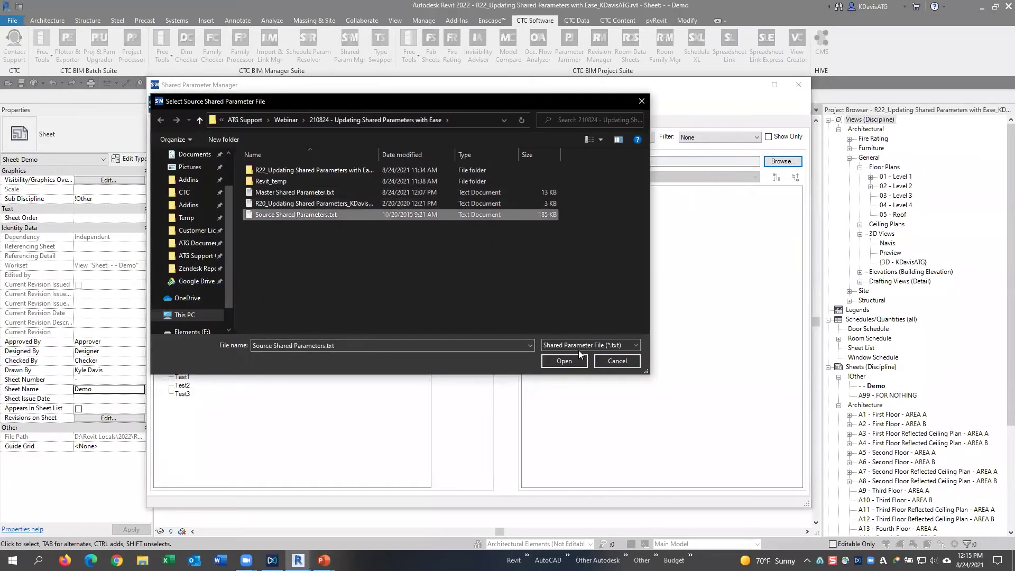
{"action": "left_click", "coordinate": [555, 361]}
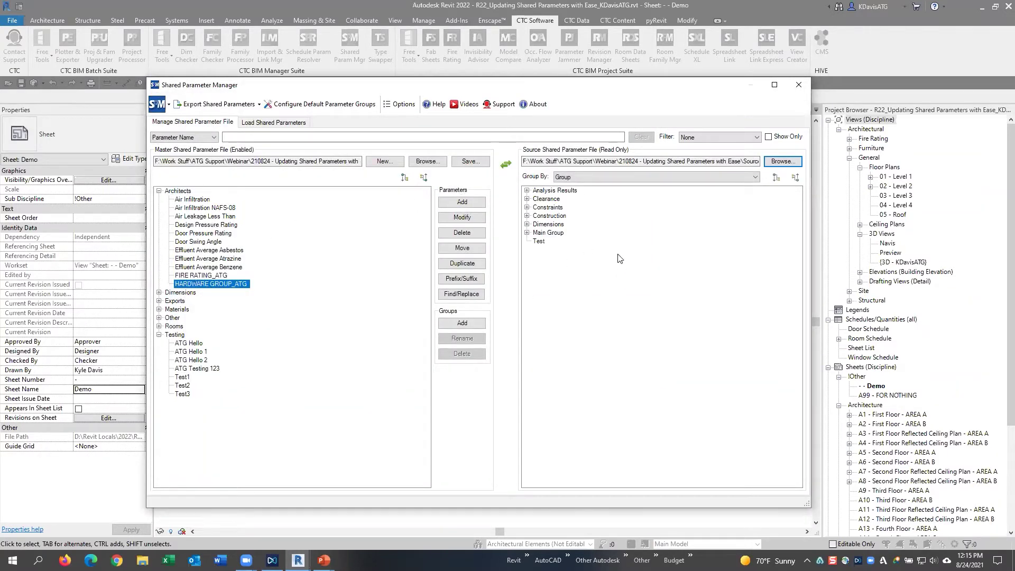
Filter both files to show only Conflicts and examine why the parameters in Other and Main Group conflict
{"action": "left_click", "coordinate": [706, 134]}
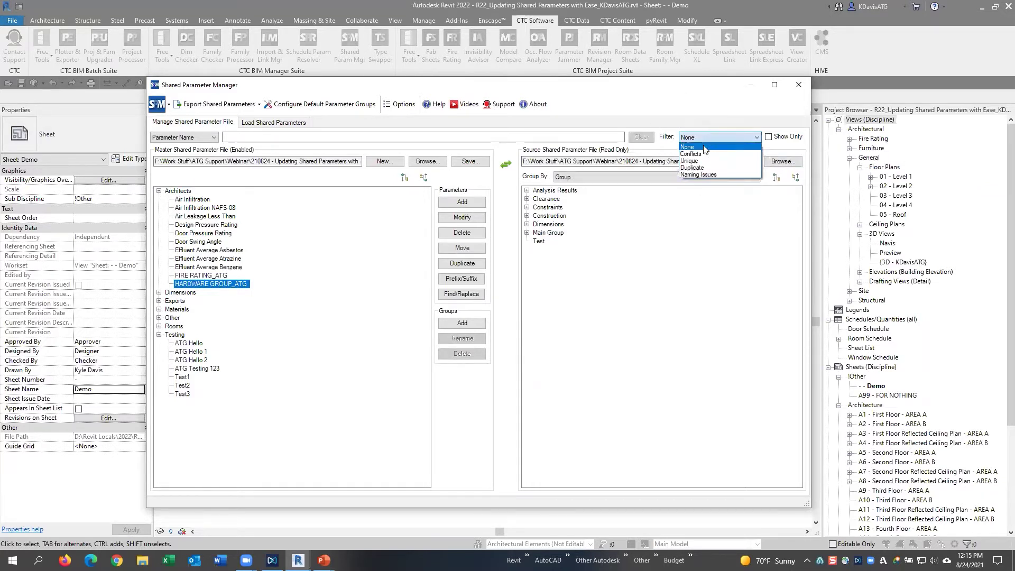
{"action": "left_click", "coordinate": [704, 154]}
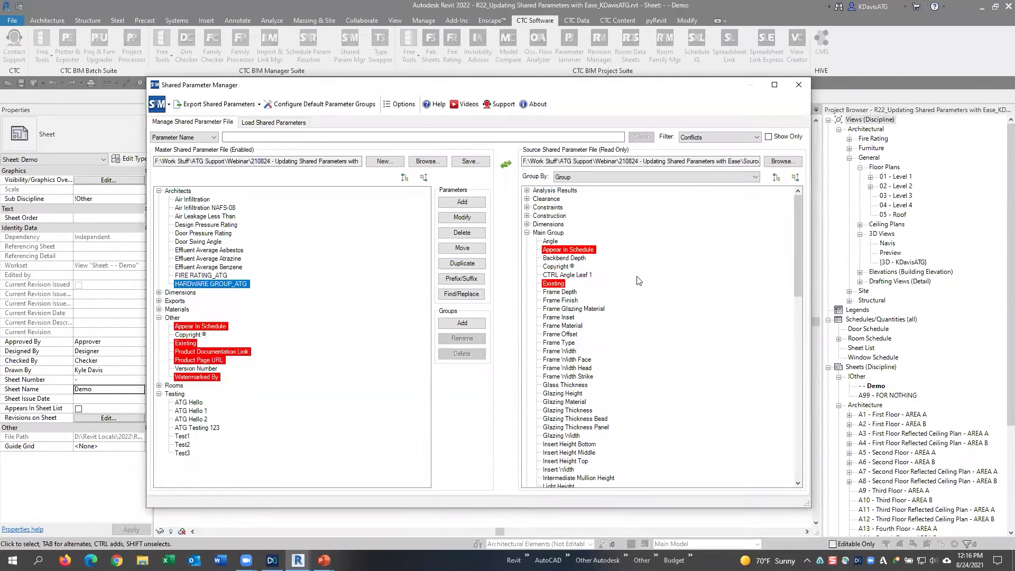
{"action": "mouse_move", "coordinate": [282, 360]}
{"action": "left_click", "coordinate": [791, 138]}
{"action": "mouse_move", "coordinate": [186, 235]}
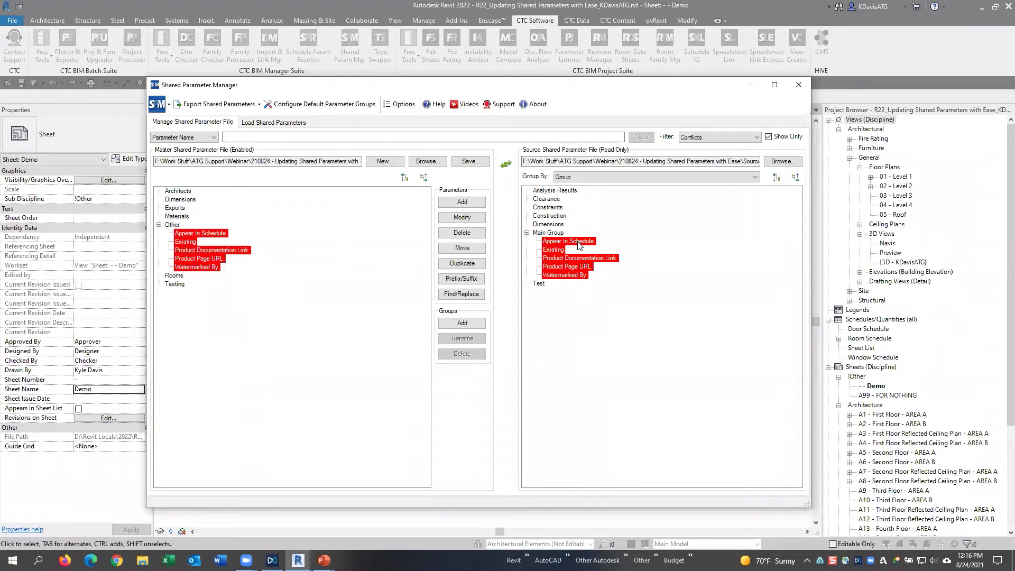
{"action": "mouse_move", "coordinate": [579, 244]}
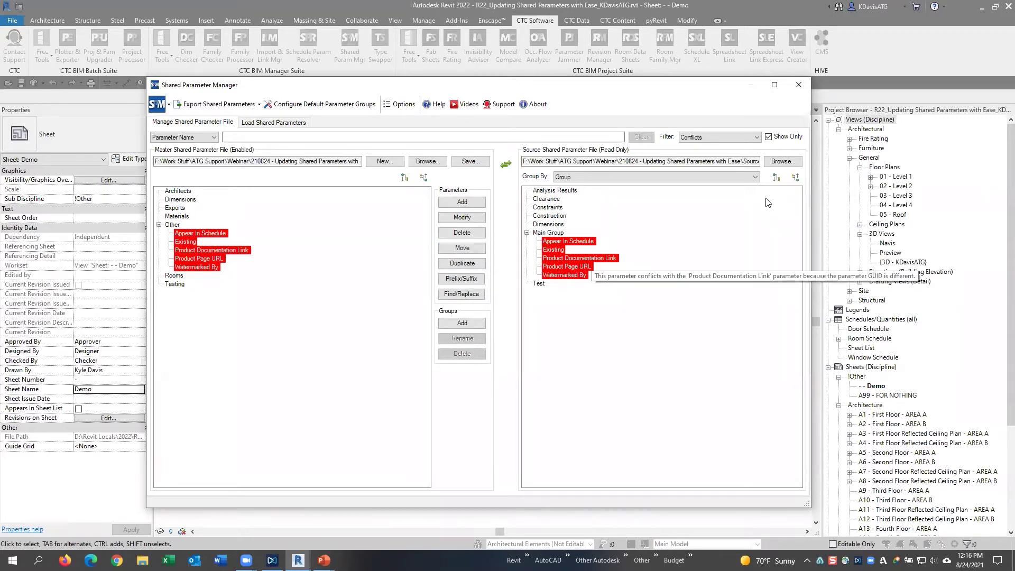
Switch the filter to Unique and look through the unique parameters in the master and source files
{"action": "left_click", "coordinate": [736, 137]}
{"action": "left_click", "coordinate": [717, 160]}
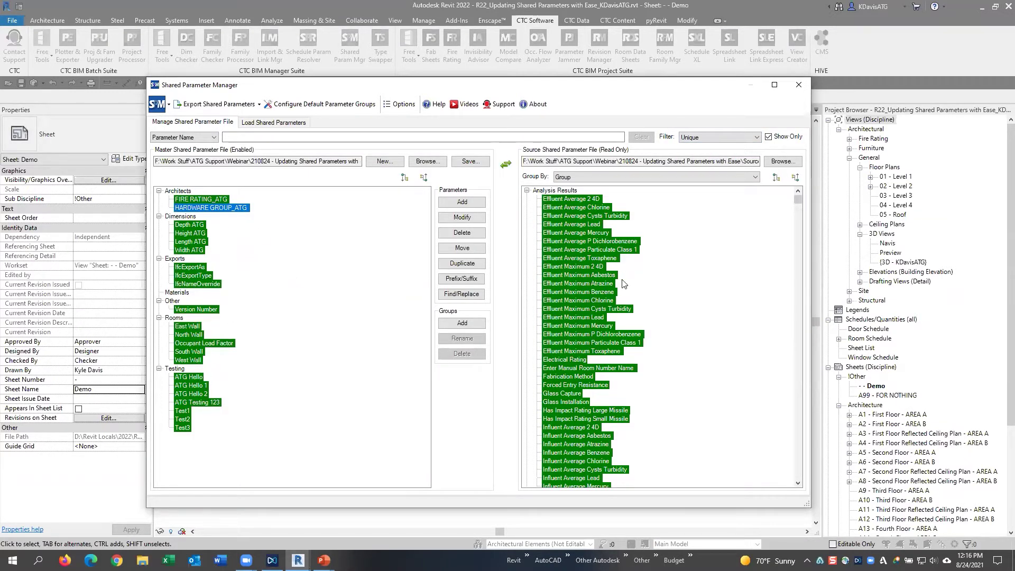
{"action": "scroll", "coordinate": [701, 292], "scroll_direction": "down", "scroll_amount": 1}
{"action": "scroll", "coordinate": [629, 277], "scroll_direction": "down", "scroll_amount": 8}
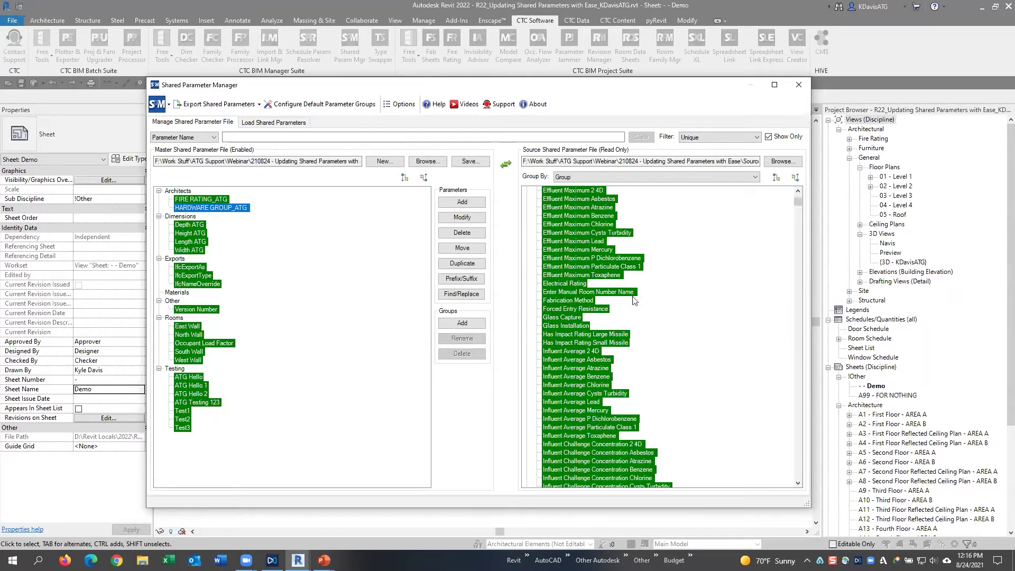
{"action": "scroll", "coordinate": [619, 322], "scroll_direction": "up", "scroll_amount": 9}
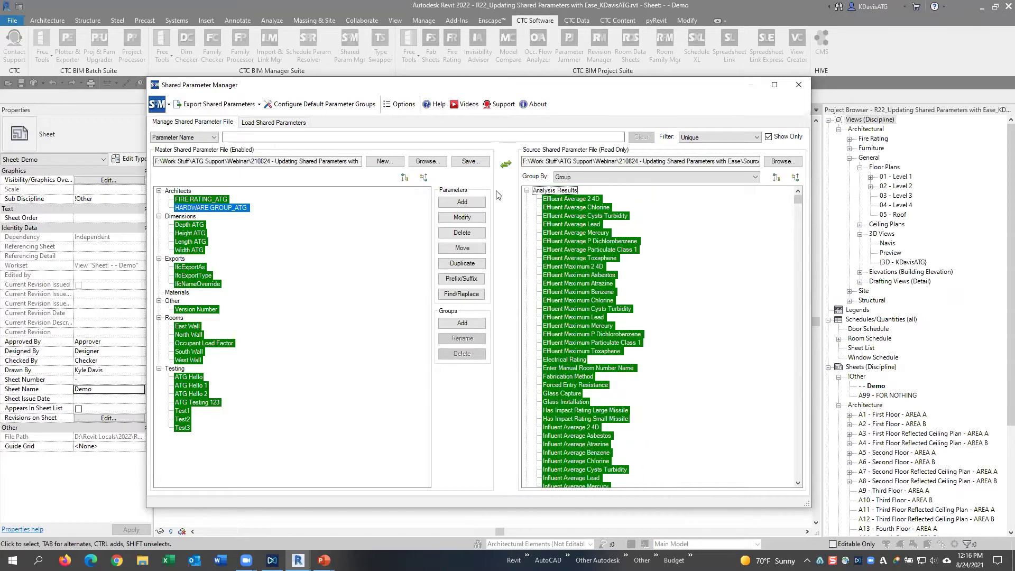
Copy the Clearance group from the source file into the master file and check it with the Duplicate filter
{"action": "left_click", "coordinate": [526, 191]}
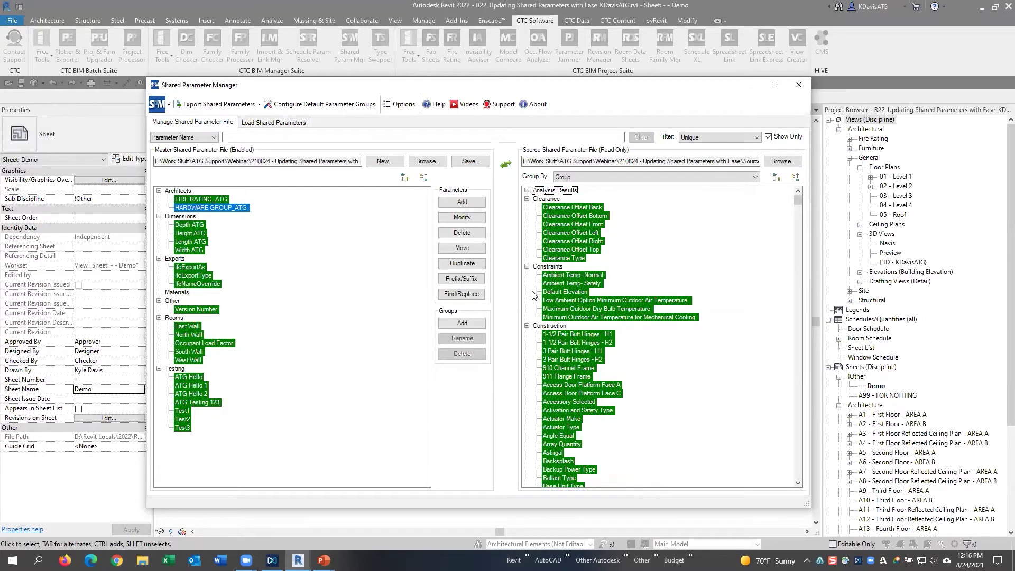
{"action": "left_click", "coordinate": [550, 200]}
{"action": "left_click_drag", "start_coordinate": [551, 201], "coordinate": [267, 211]}
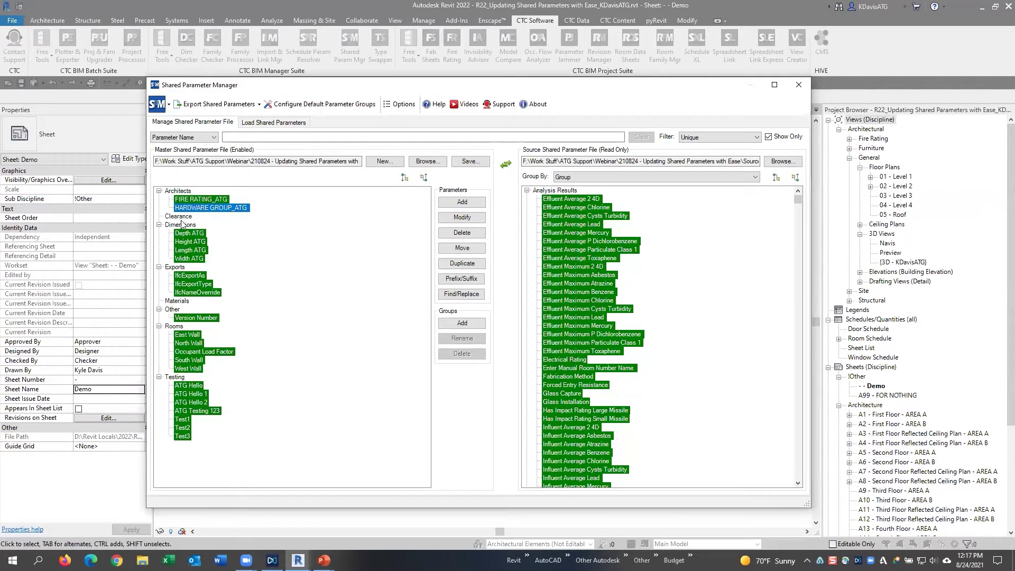
{"action": "left_click", "coordinate": [706, 139]}
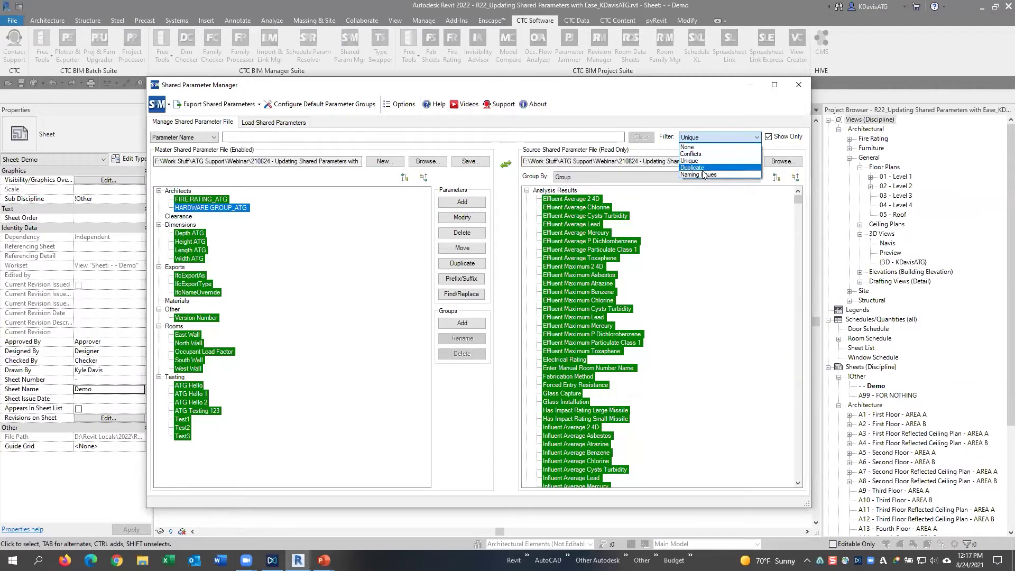
{"action": "left_click", "coordinate": [702, 168]}
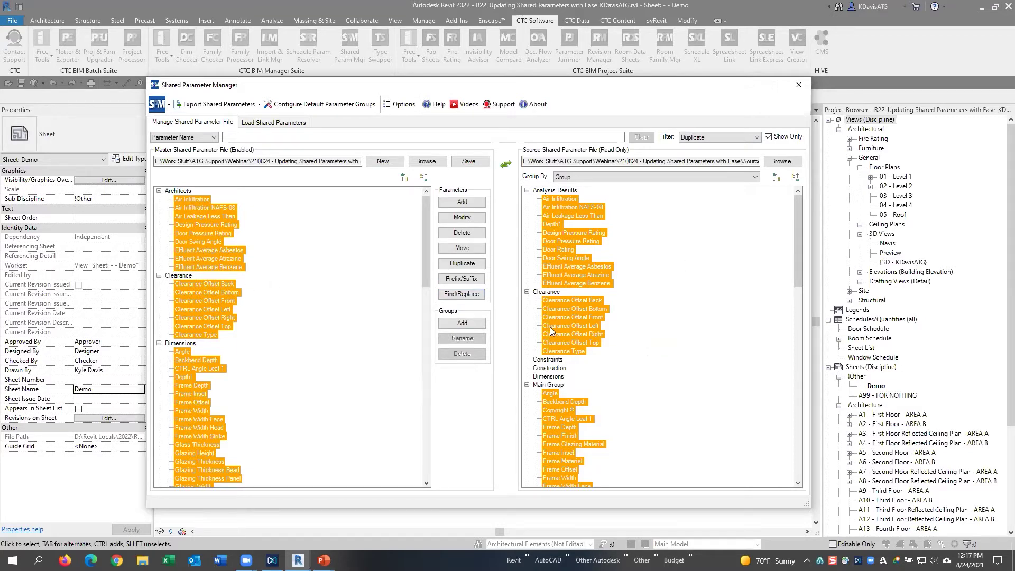
Filter by Naming Issues and examine why parameters in both files are flagged, then view the Options and cancel them
{"action": "left_click", "coordinate": [715, 138]}
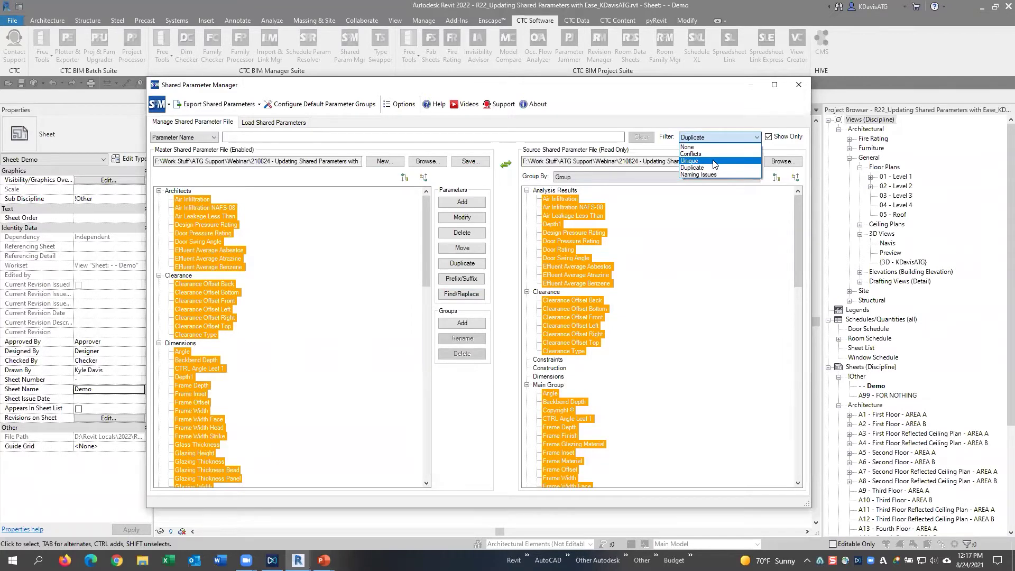
{"action": "left_click", "coordinate": [712, 174]}
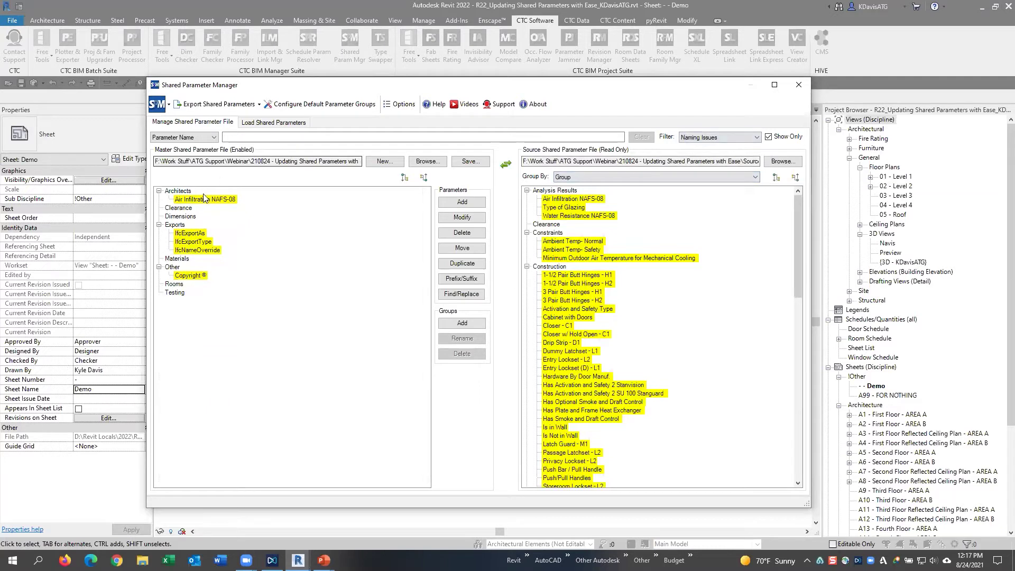
{"action": "mouse_move", "coordinate": [203, 204]}
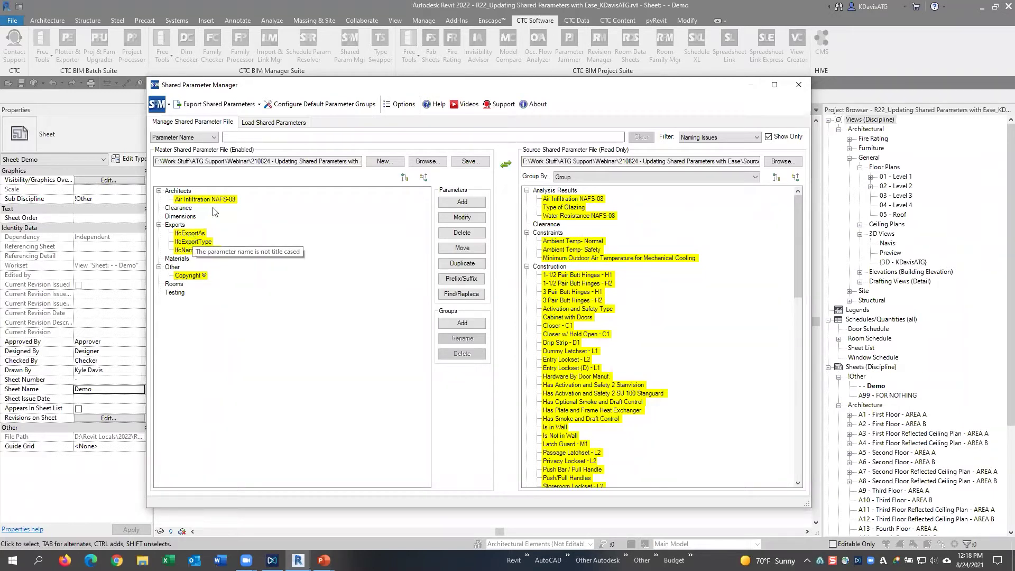
{"action": "key", "text": "ctrl"}
{"action": "key", "text": "ctrl"}
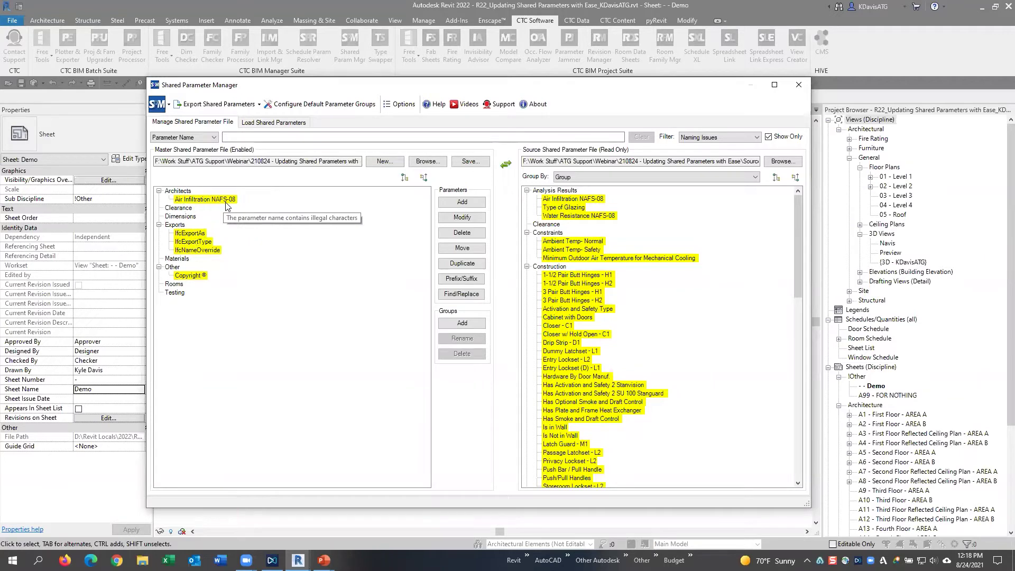
{"action": "mouse_move", "coordinate": [606, 412]}
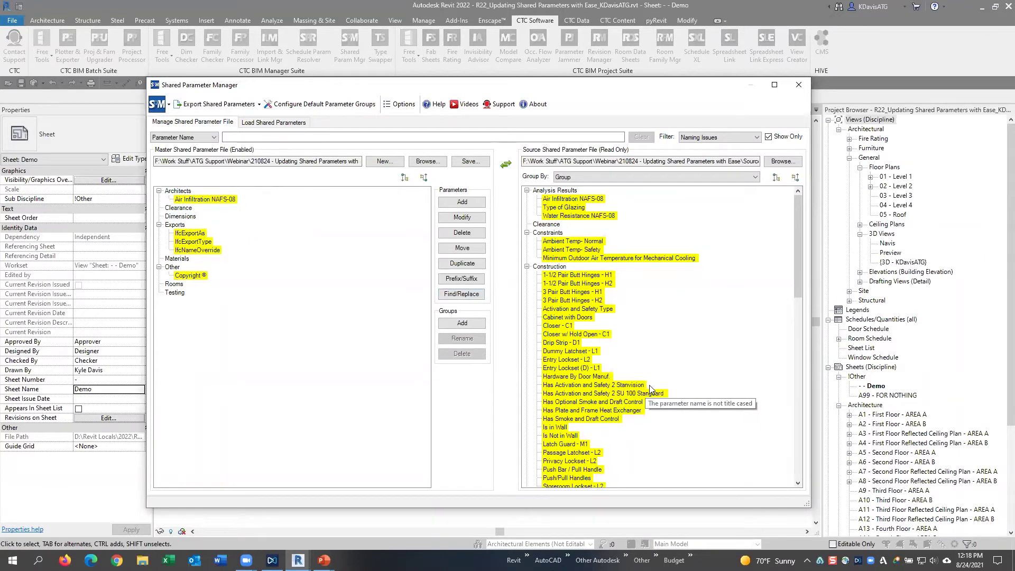
{"action": "mouse_move", "coordinate": [569, 473]}
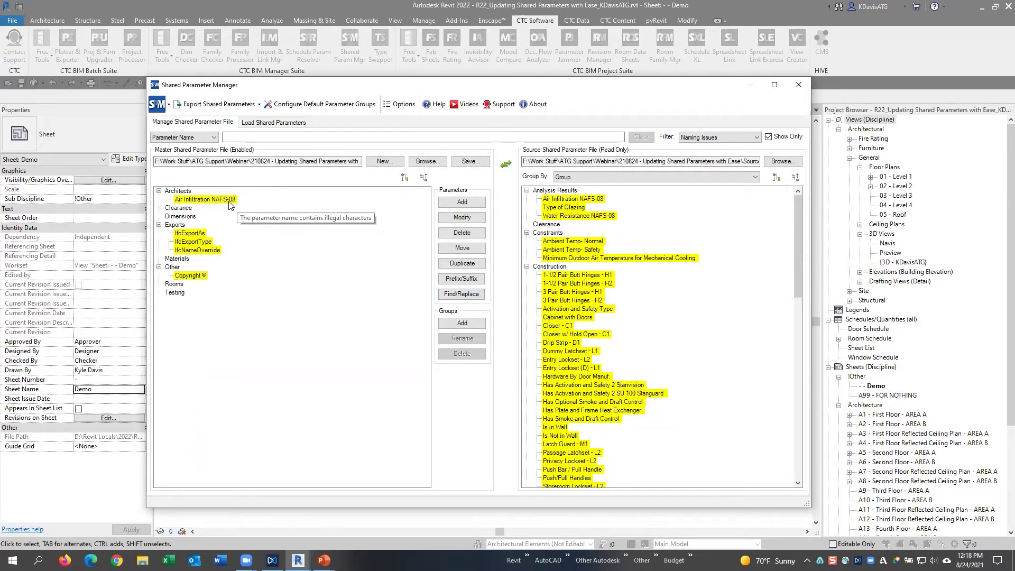
{"action": "mouse_move", "coordinate": [580, 387]}
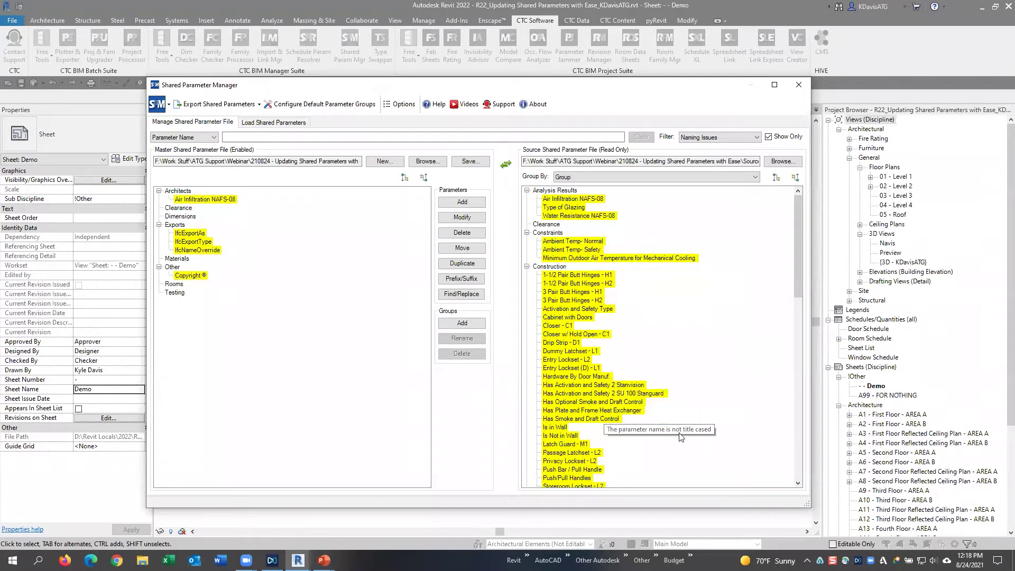
{"action": "scroll", "coordinate": [634, 433], "scroll_direction": "down", "scroll_amount": 3}
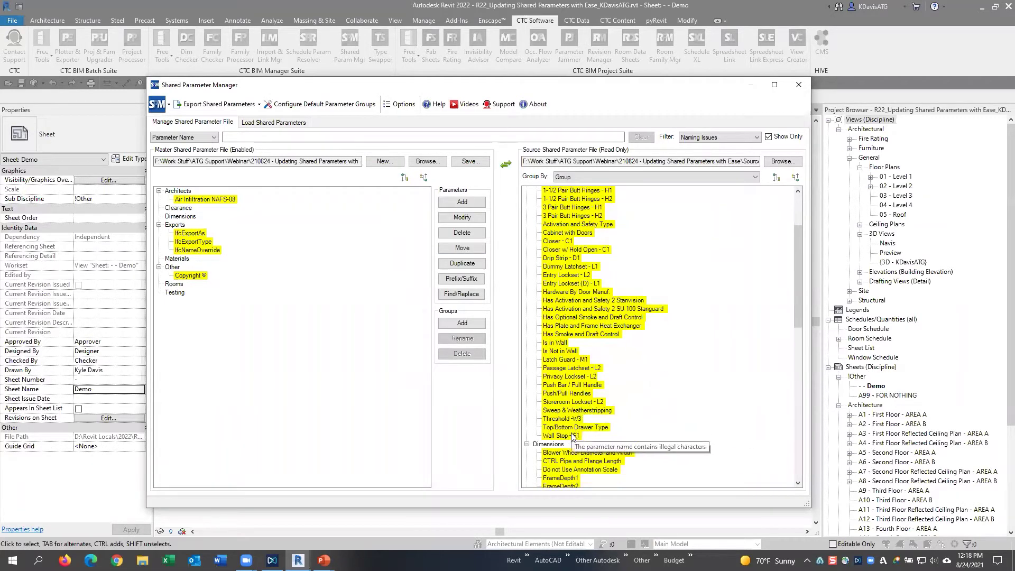
{"action": "scroll", "coordinate": [576, 431], "scroll_direction": "down", "scroll_amount": 3}
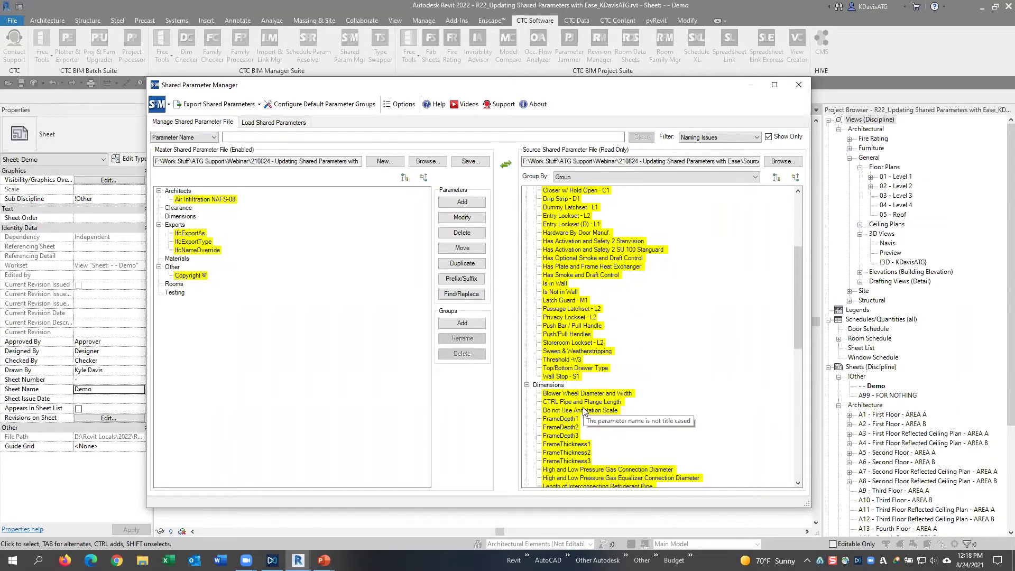
{"action": "scroll", "coordinate": [652, 353], "scroll_direction": "up", "scroll_amount": 4}
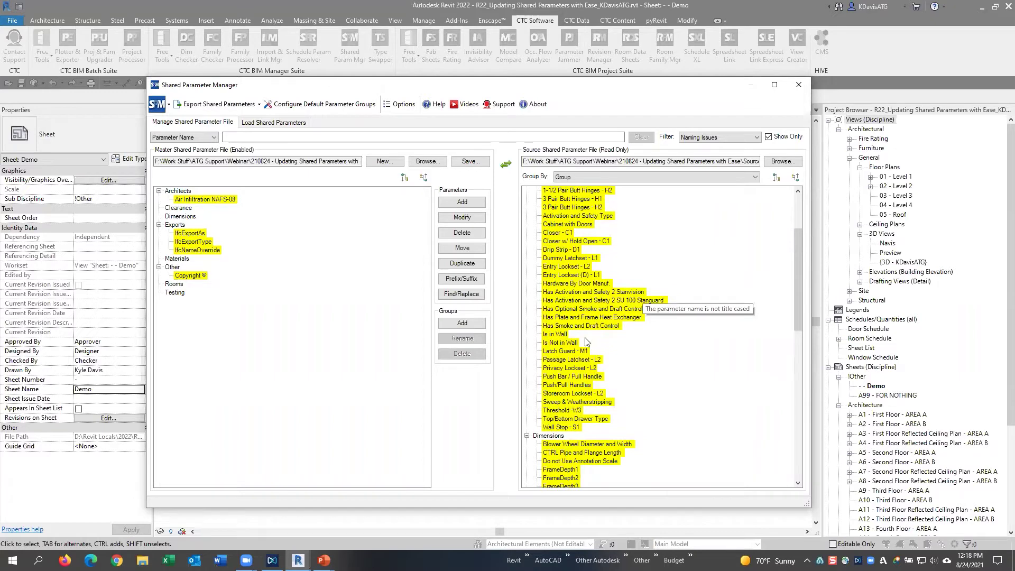
{"action": "scroll", "coordinate": [652, 353], "scroll_direction": "up", "scroll_amount": 1}
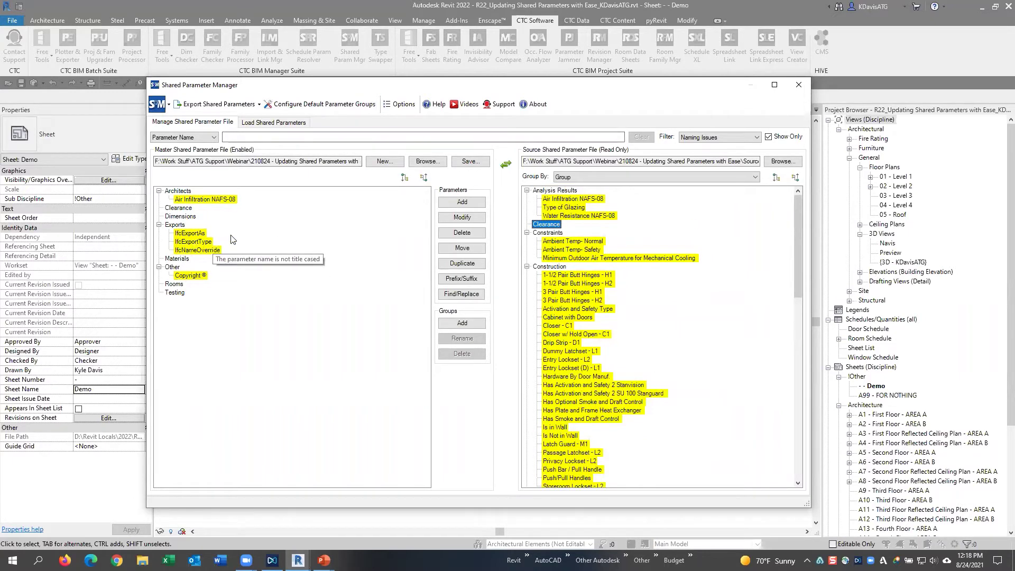
{"action": "left_click", "coordinate": [402, 105]}
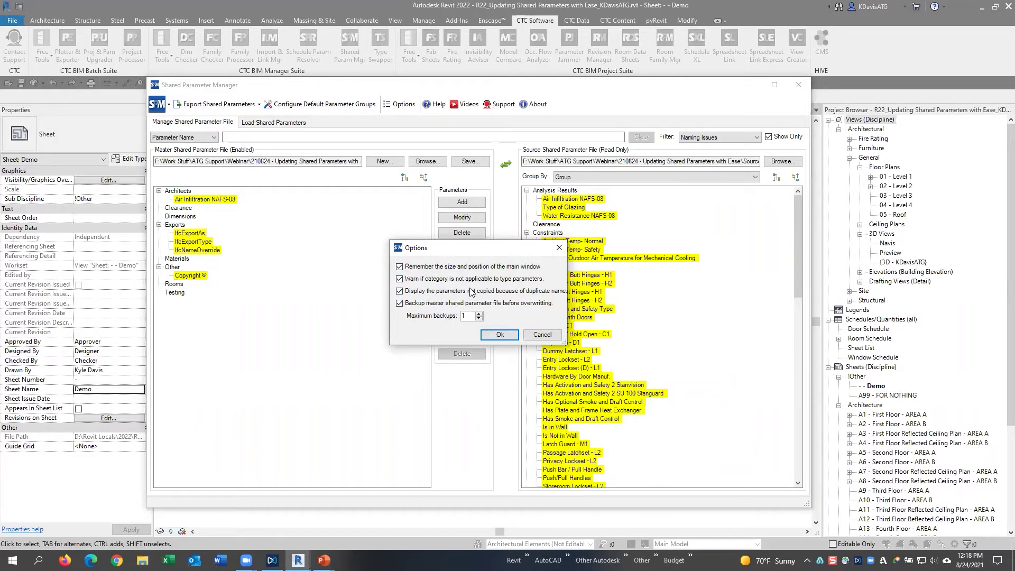
{"action": "left_click", "coordinate": [535, 336]}
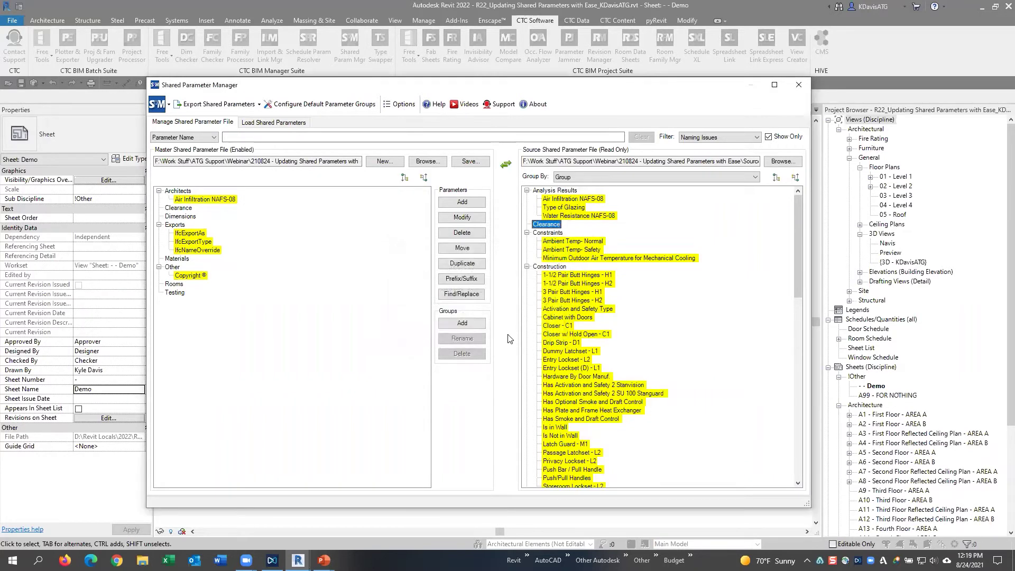
Set the filter back to None and collapse all groups in the master and source files
{"action": "left_click", "coordinate": [711, 138]}
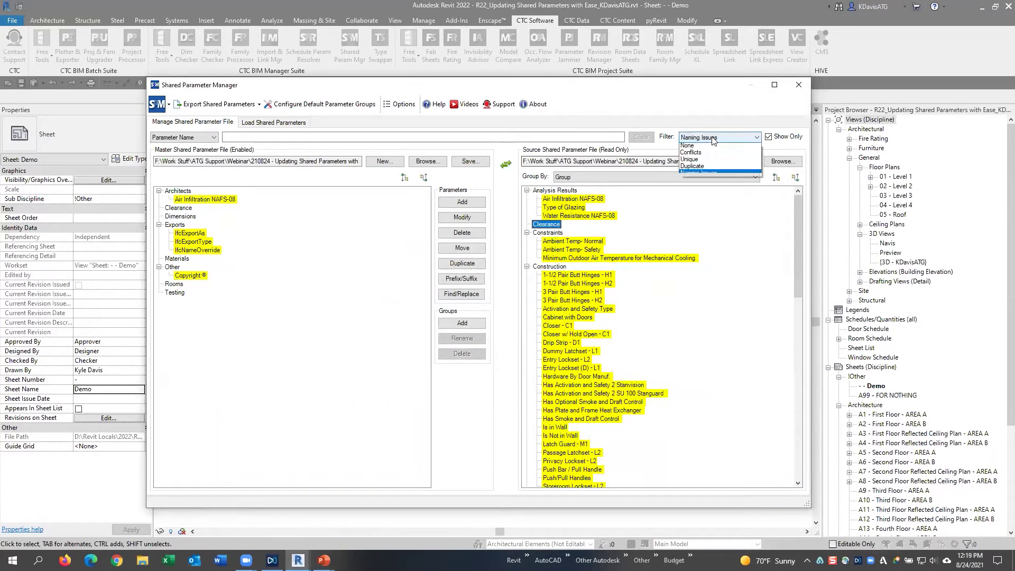
{"action": "left_click", "coordinate": [702, 148]}
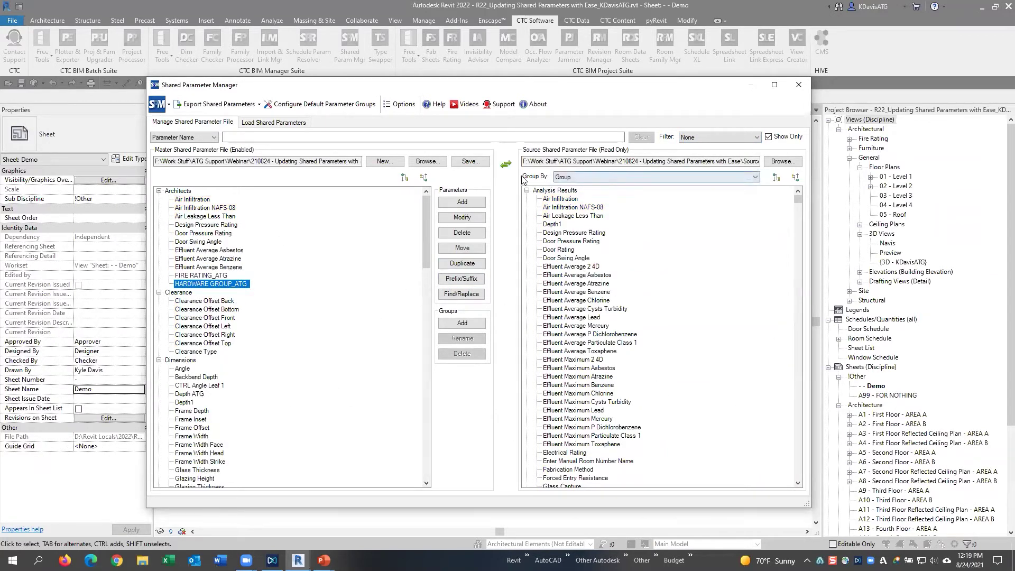
{"action": "left_click", "coordinate": [424, 177]}
{"action": "left_click", "coordinate": [795, 177]}
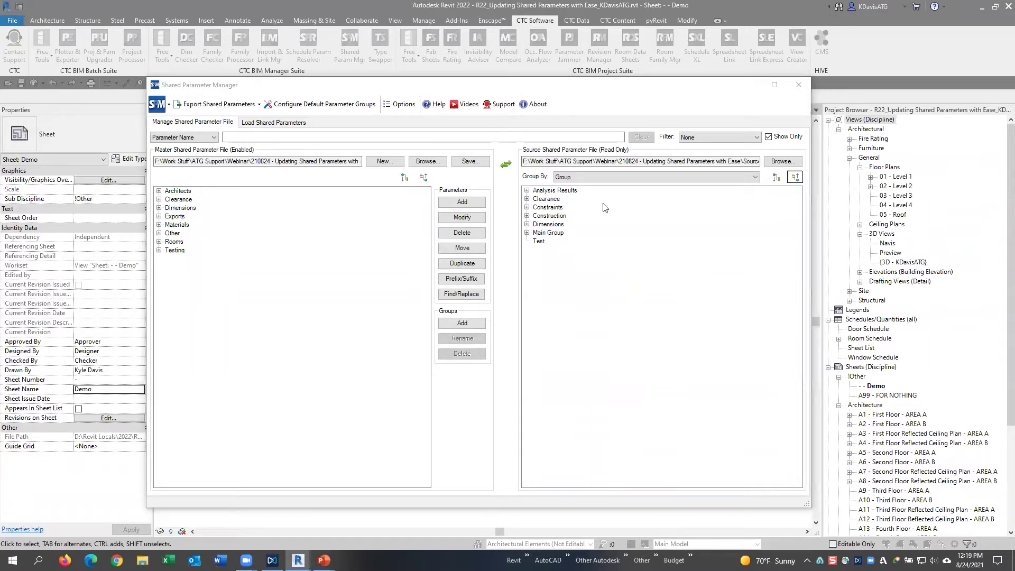
Review the Options for backing up the master shared parameter file and the maximum backups, then accept them
{"action": "left_click", "coordinate": [401, 107]}
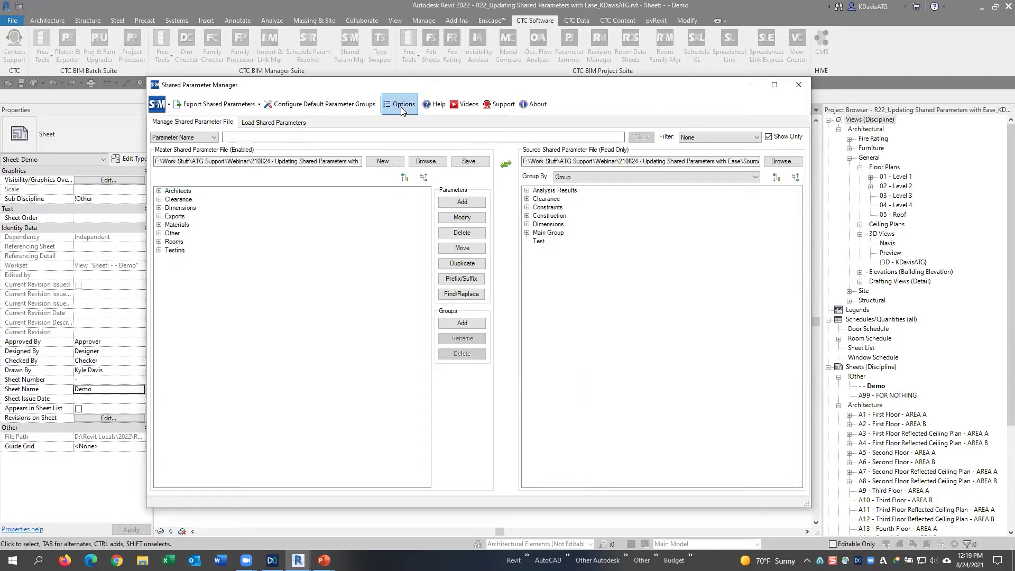
{"action": "left_click", "coordinate": [400, 107]}
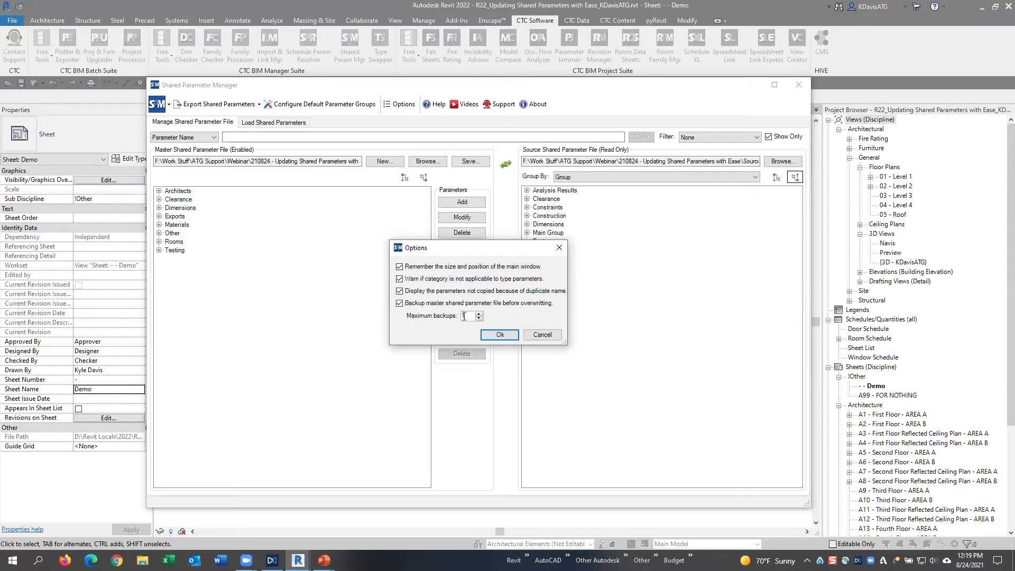
{"action": "left_click", "coordinate": [464, 316]}
{"action": "left_click", "coordinate": [513, 336]}
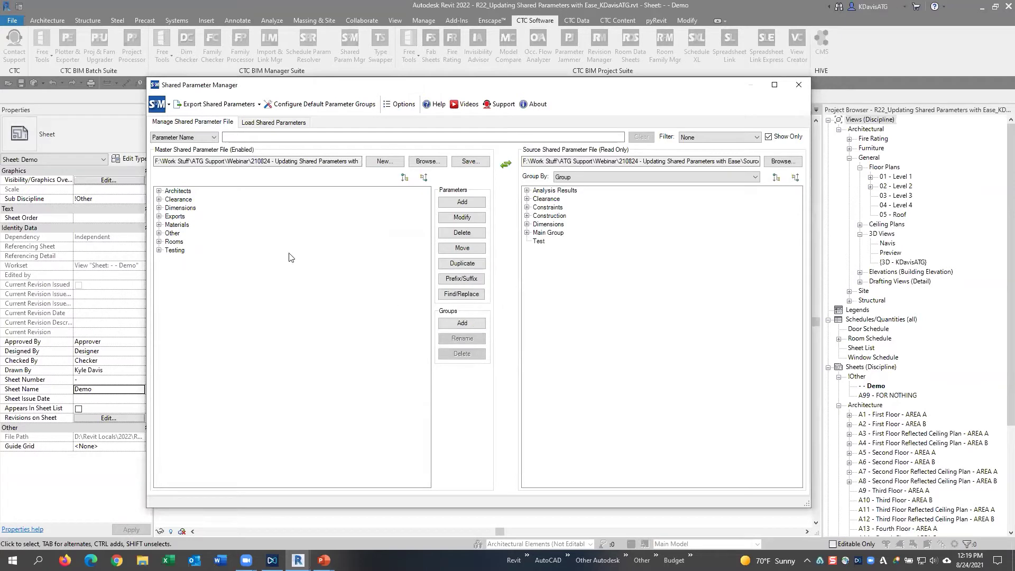
Expand the Clearance group in the master file to check its parameters, then save the master shared parameter file
{"action": "left_click", "coordinate": [159, 199]}
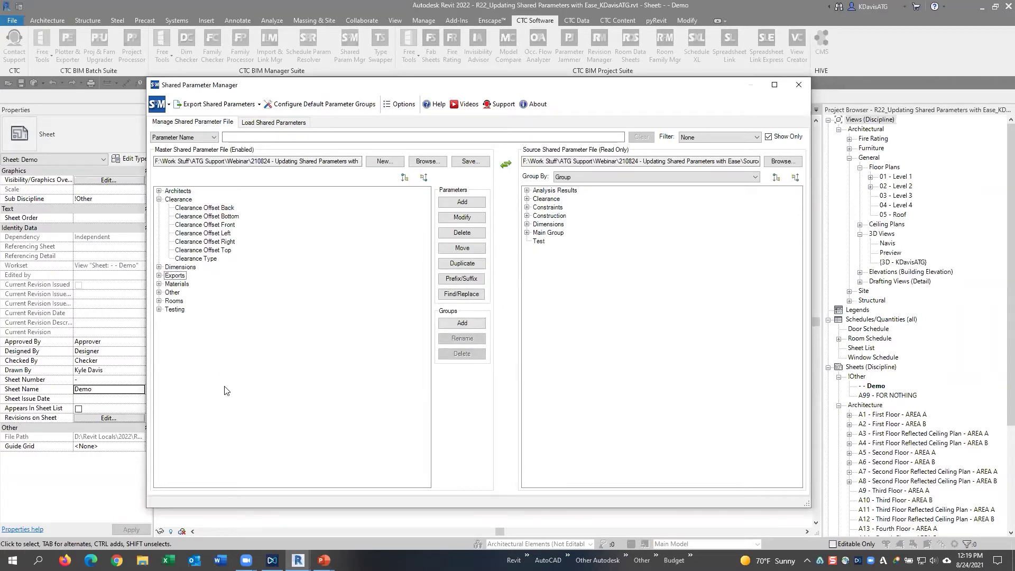
{"action": "left_click", "coordinate": [468, 165]}
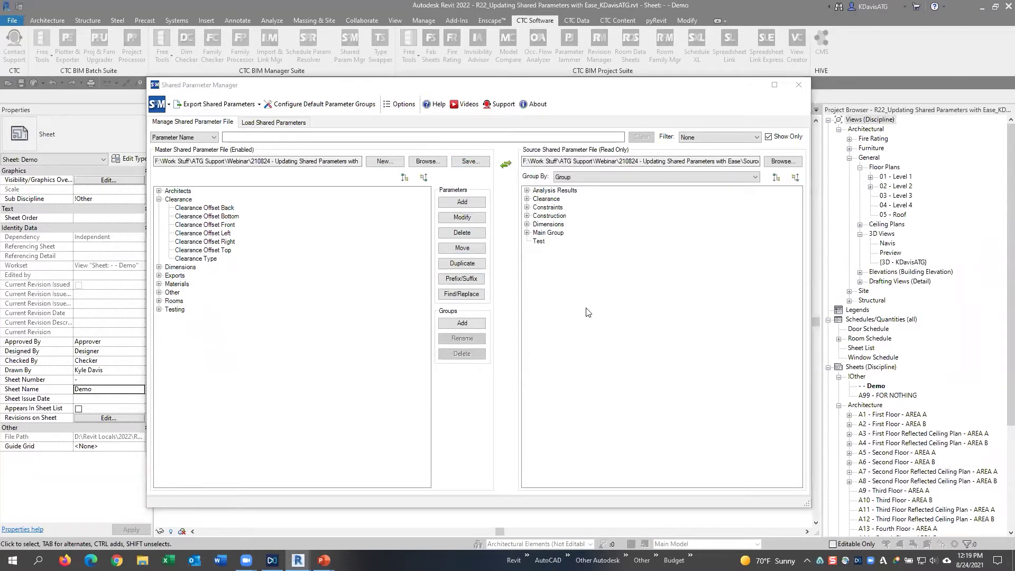
Switch to File Explorer and check the webinar folder for Master Shared Parameter.txt and any backup copies
{"action": "left_click", "coordinate": [143, 560]}
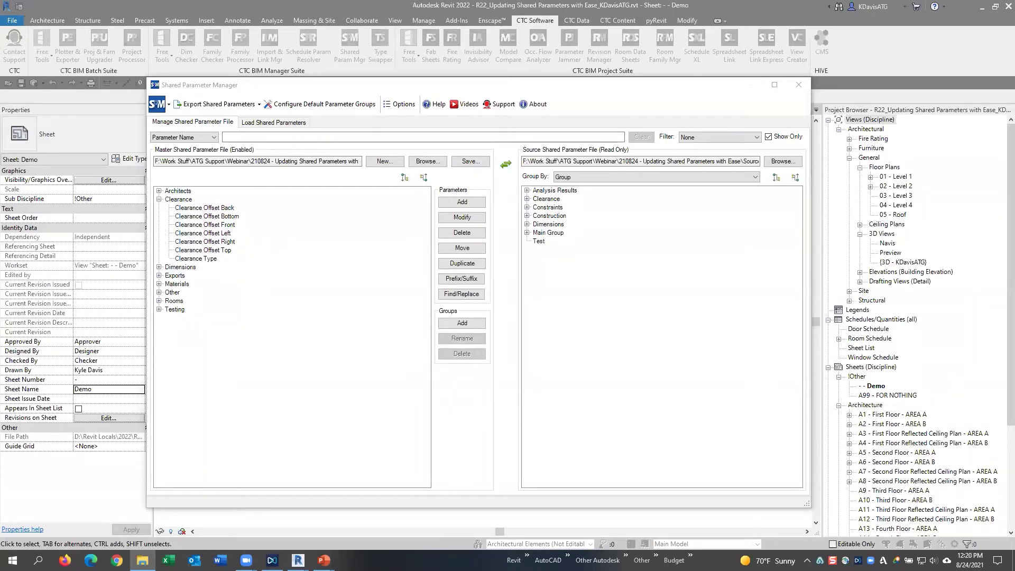
{"action": "key", "text": "alt+Tab"}
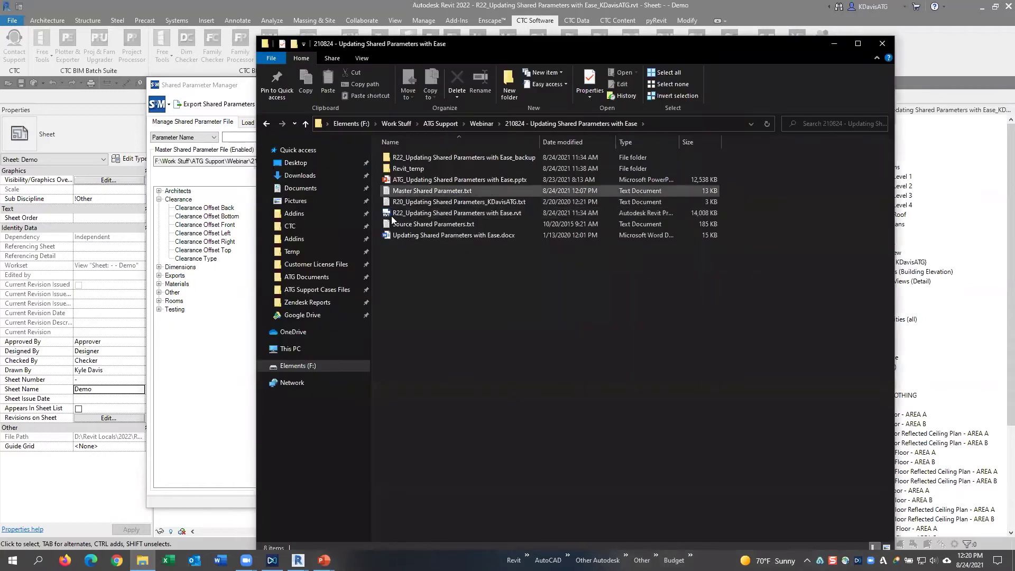
{"action": "left_click", "coordinate": [429, 194]}
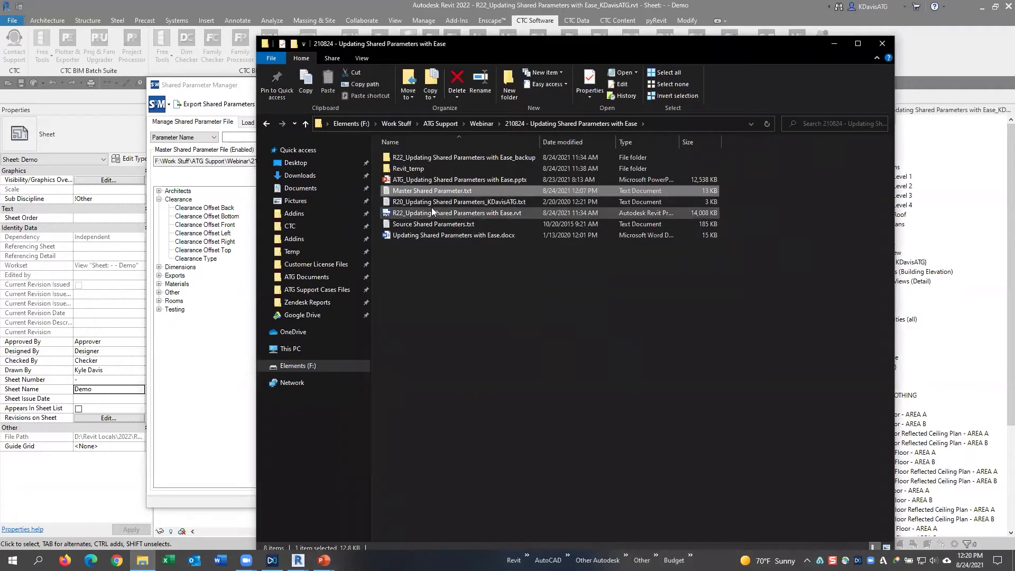
Return to Shared Parameter Manager and save the master shared parameter file again
{"action": "left_click", "coordinate": [198, 331]}
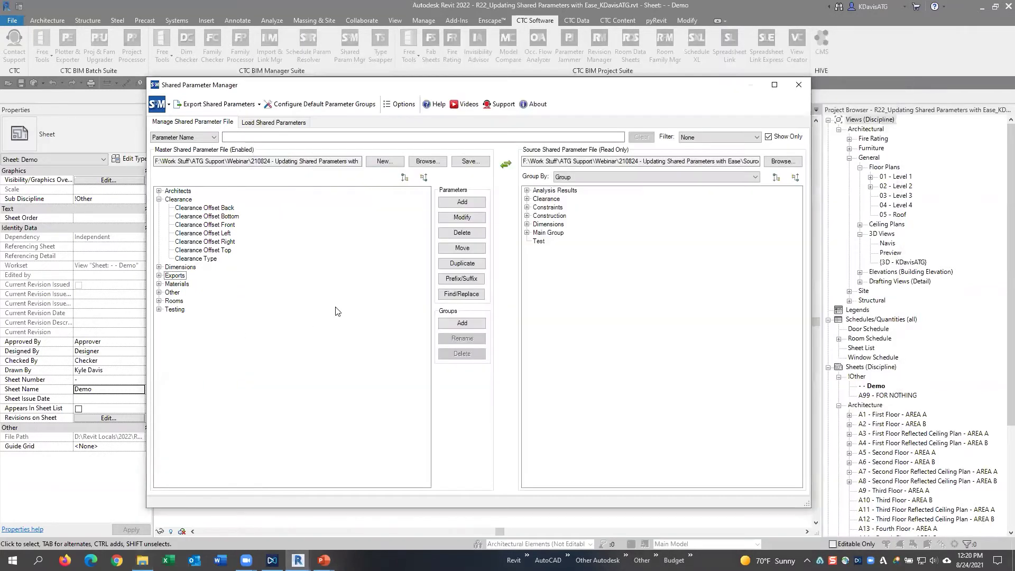
{"action": "left_click", "coordinate": [475, 165]}
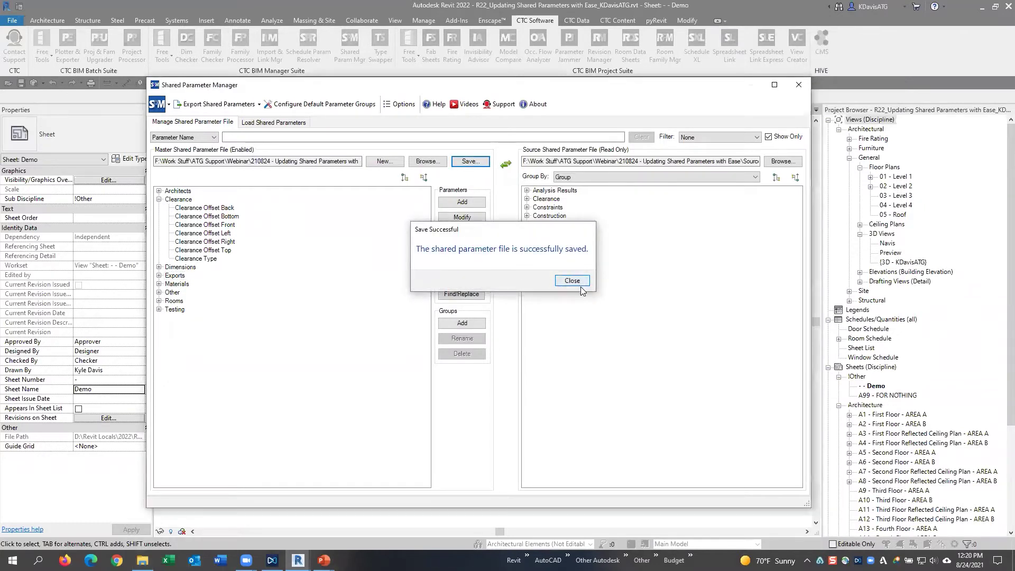
{"action": "left_click", "coordinate": [579, 281]}
Switch to File Explorer, examine the backup file Master Shared Parameter.2.txt, and return to Shared Parameter Manager
{"action": "left_click", "coordinate": [142, 559]}
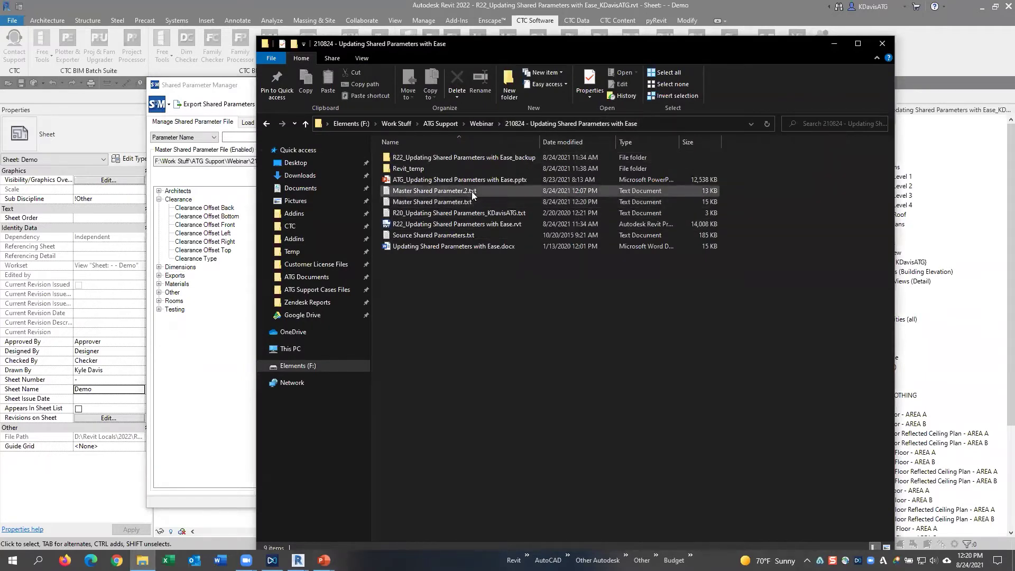
{"action": "left_click", "coordinate": [454, 191]}
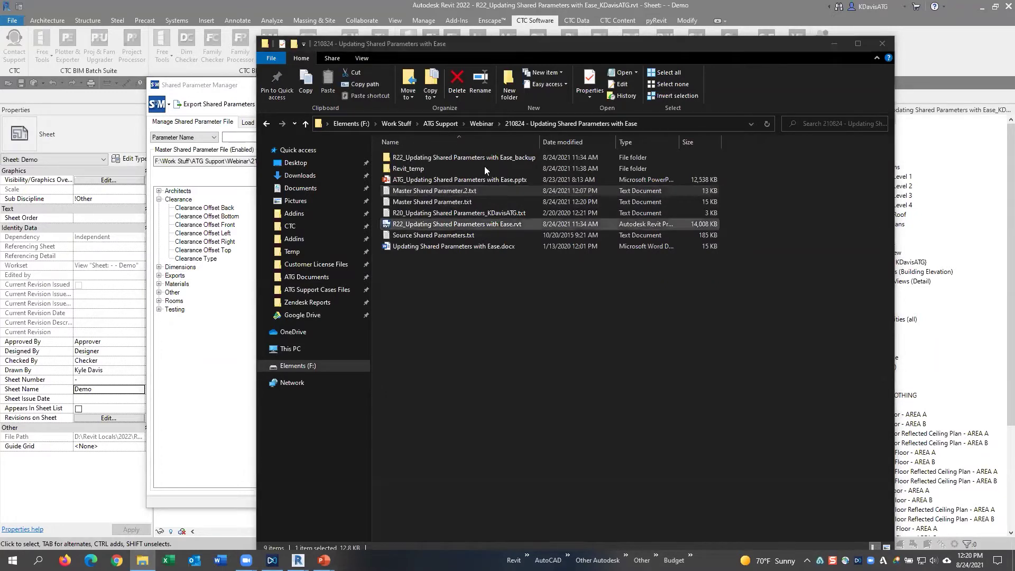
{"action": "left_click", "coordinate": [436, 191]}
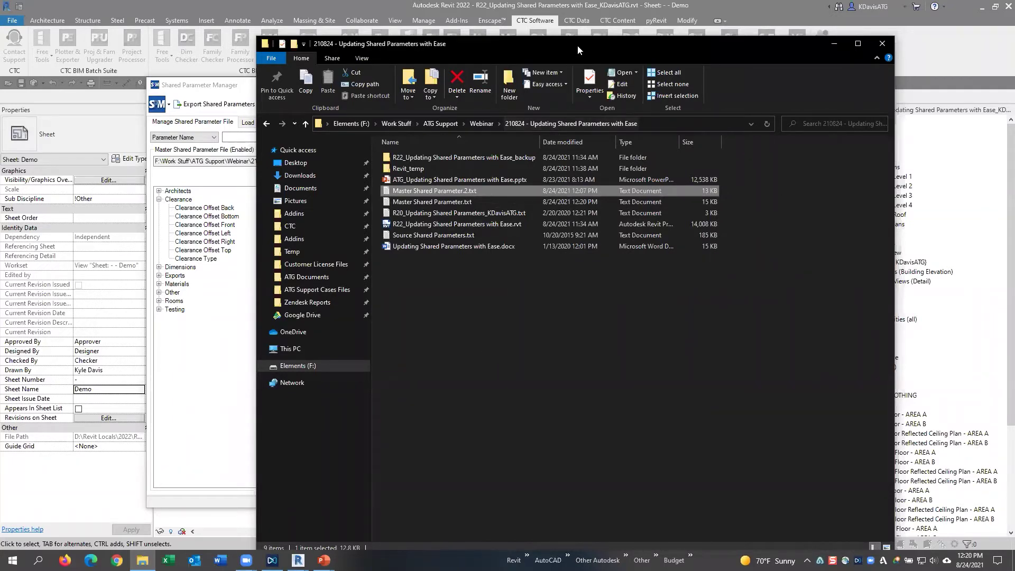
{"action": "left_click", "coordinate": [230, 95]}
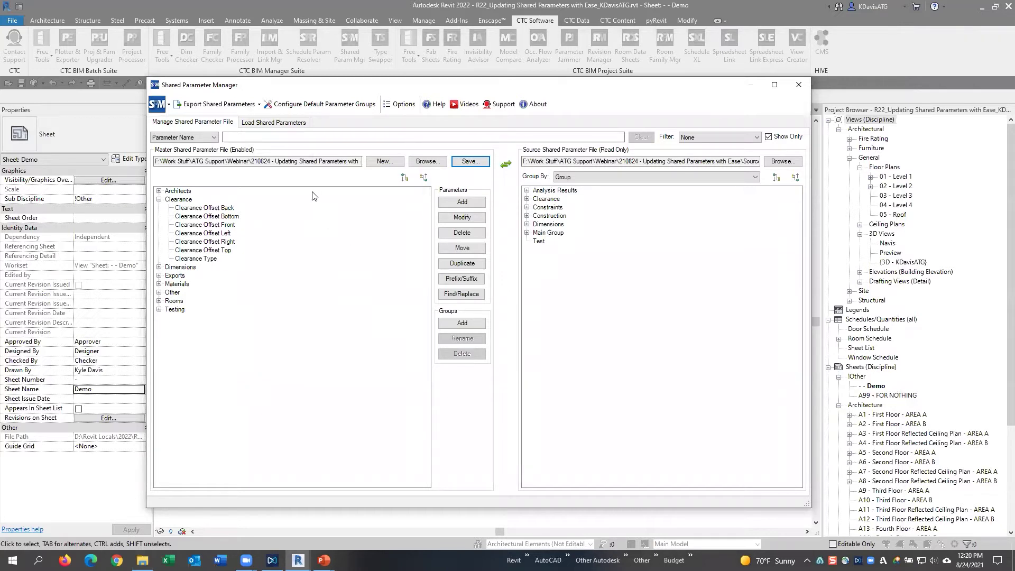
Go to loading shared parameters and open the master shared parameter file as the file to load from
{"action": "left_click", "coordinate": [259, 123]}
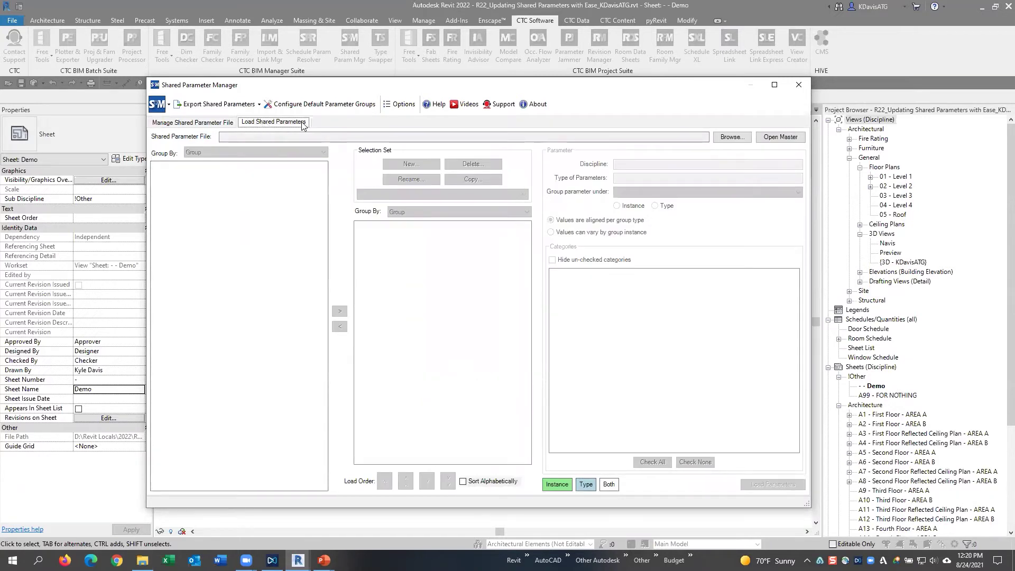
{"action": "left_click", "coordinate": [234, 134]}
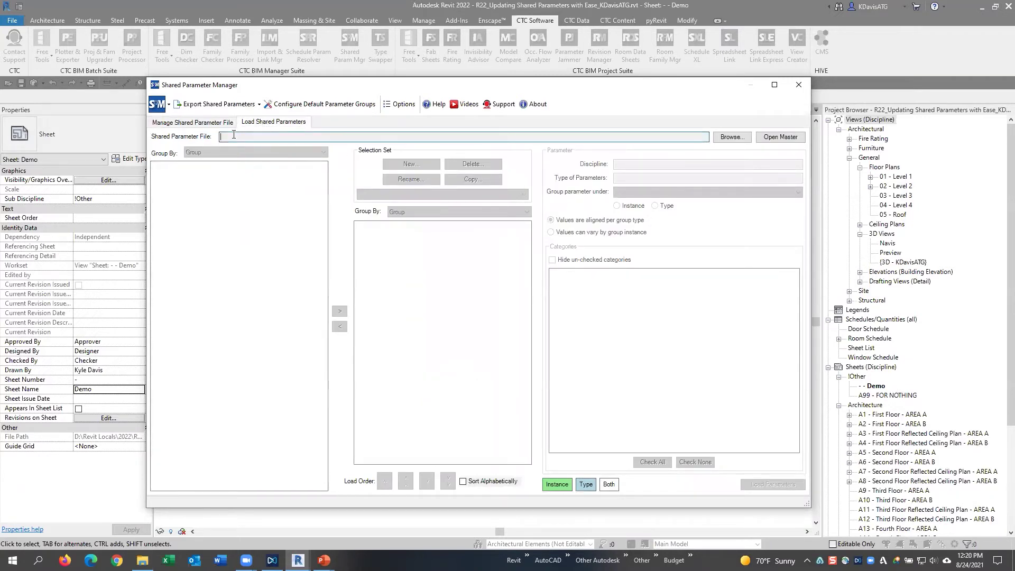
{"action": "left_click", "coordinate": [184, 124]}
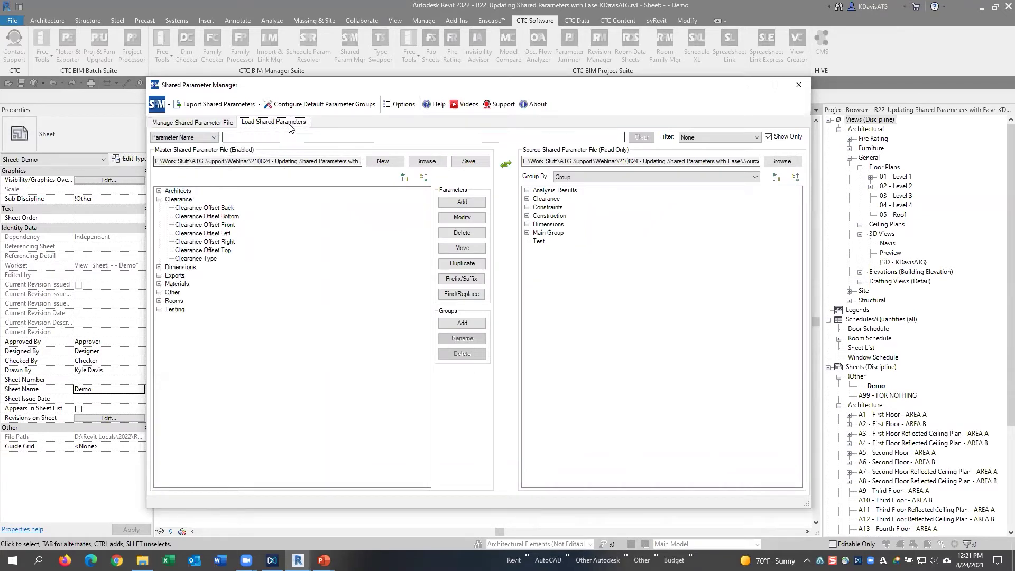
{"action": "left_click", "coordinate": [274, 122]}
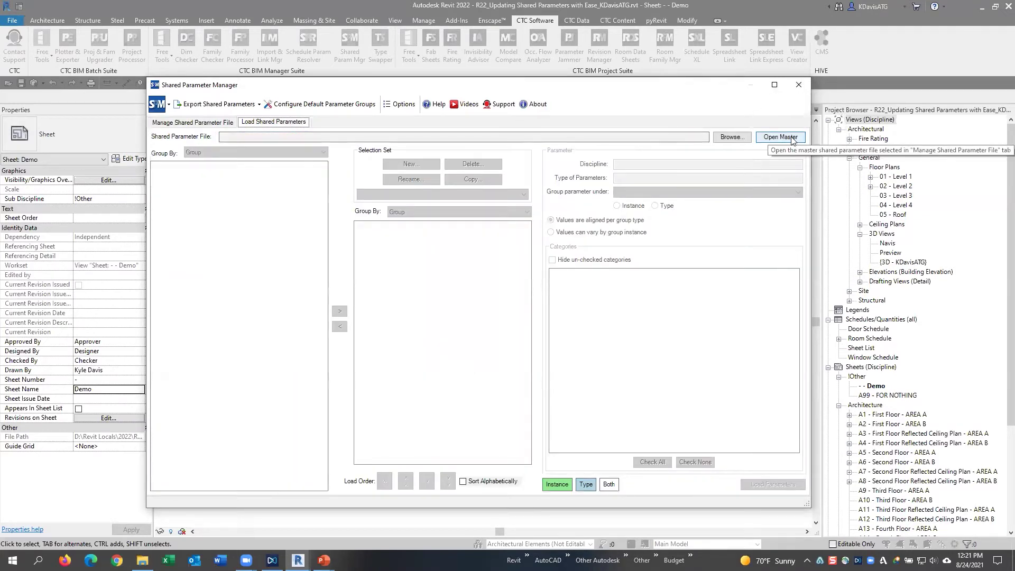
{"action": "left_click", "coordinate": [793, 139]}
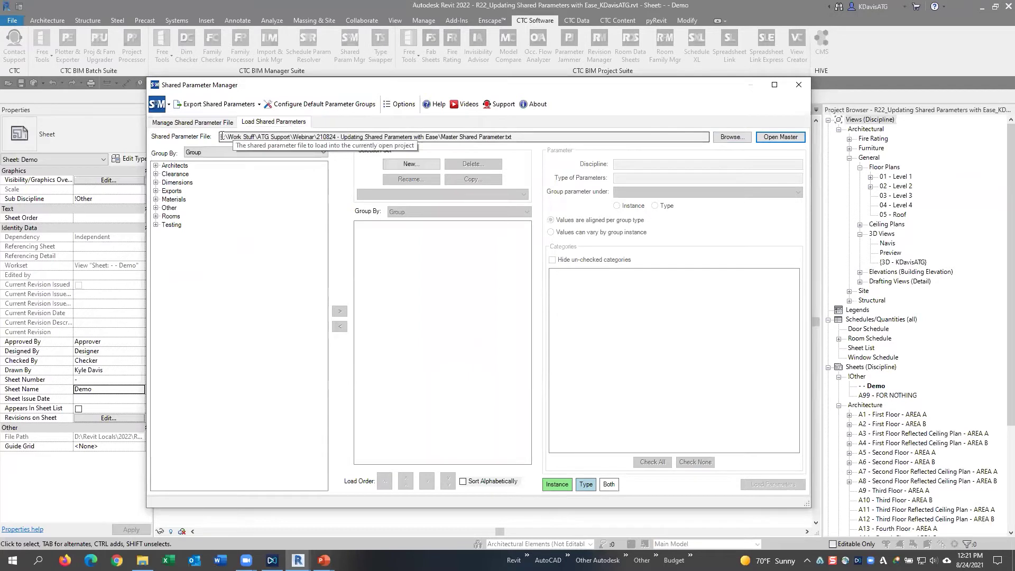
{"action": "left_click_drag", "start_coordinate": [223, 136], "coordinate": [586, 139]}
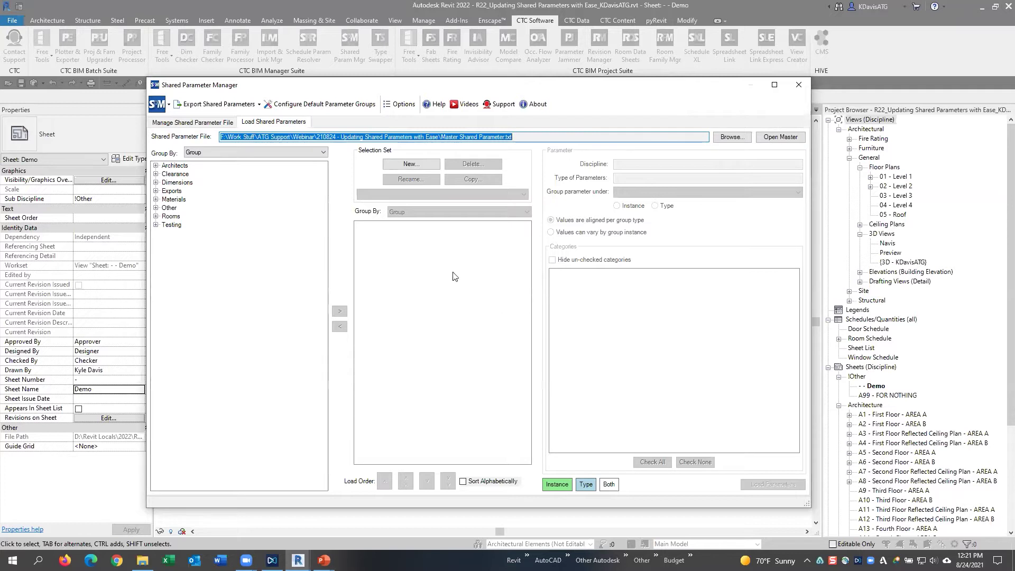
Expand the Clearance group and select all its parameters from Clearance Offset Back to Clearance Type
{"action": "left_click", "coordinate": [175, 174]}
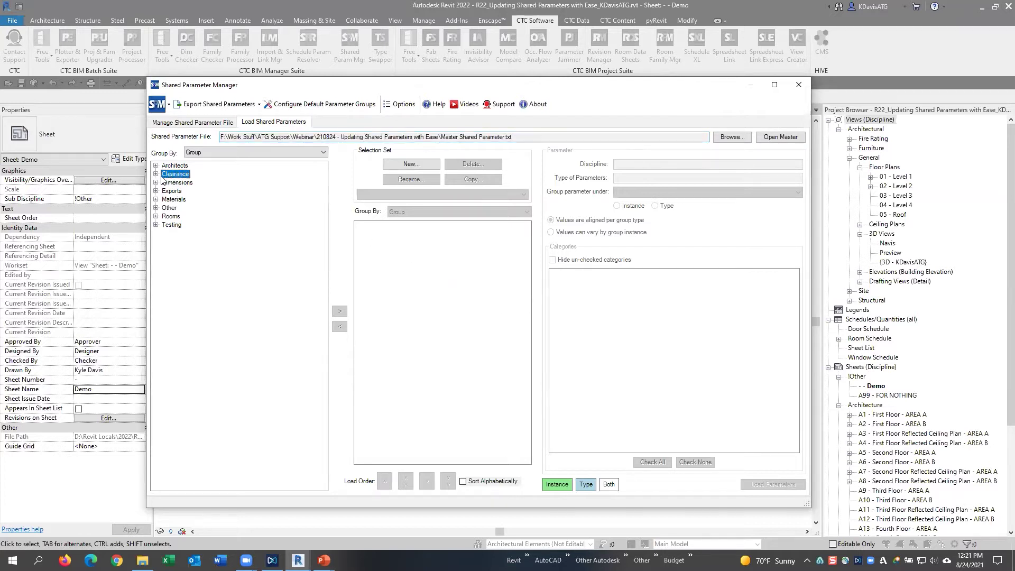
{"action": "left_click", "coordinate": [156, 173]}
{"action": "left_click", "coordinate": [199, 182]}
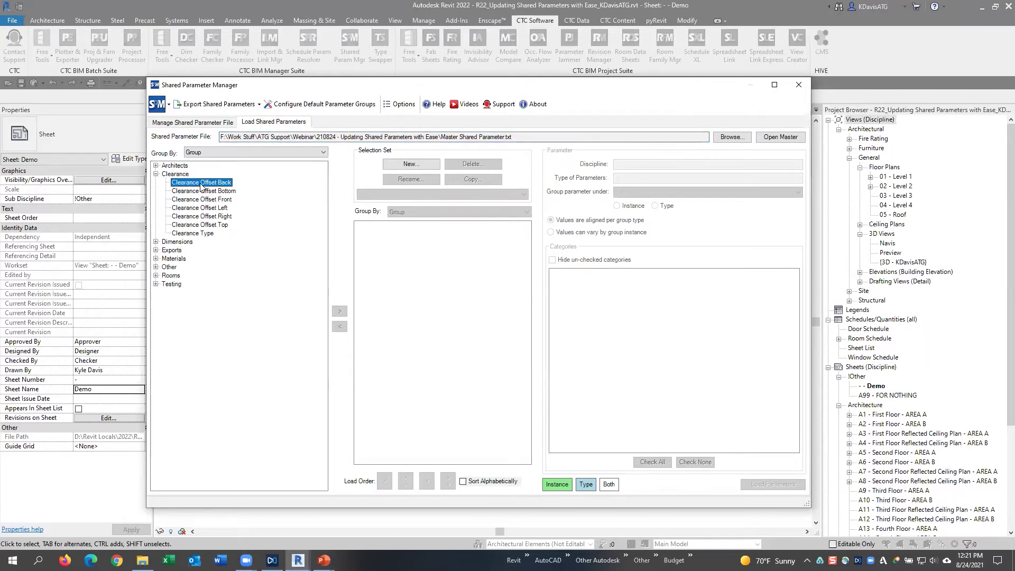
{"action": "left_click", "coordinate": [200, 233]}
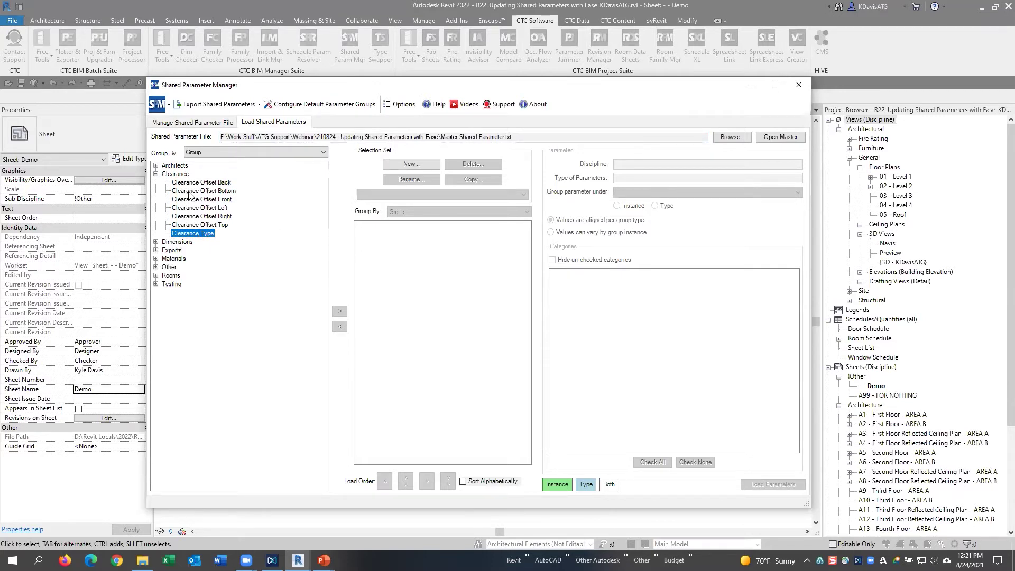
{"action": "left_click", "coordinate": [192, 183]}
{"action": "left_click", "coordinate": [193, 233], "text": "shift"}
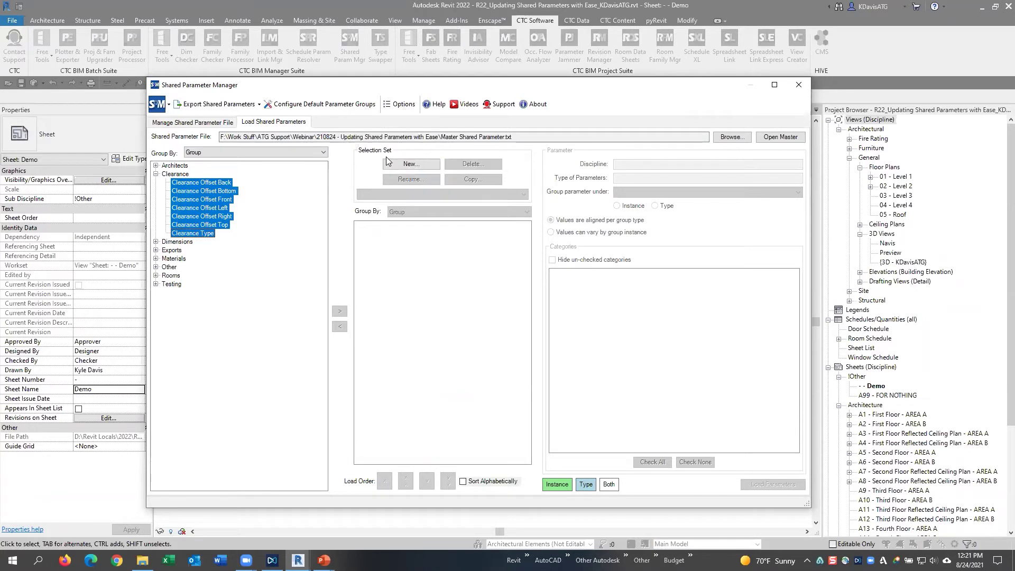
Create a new selection set named Equipment Clearance
{"action": "left_click", "coordinate": [407, 167]}
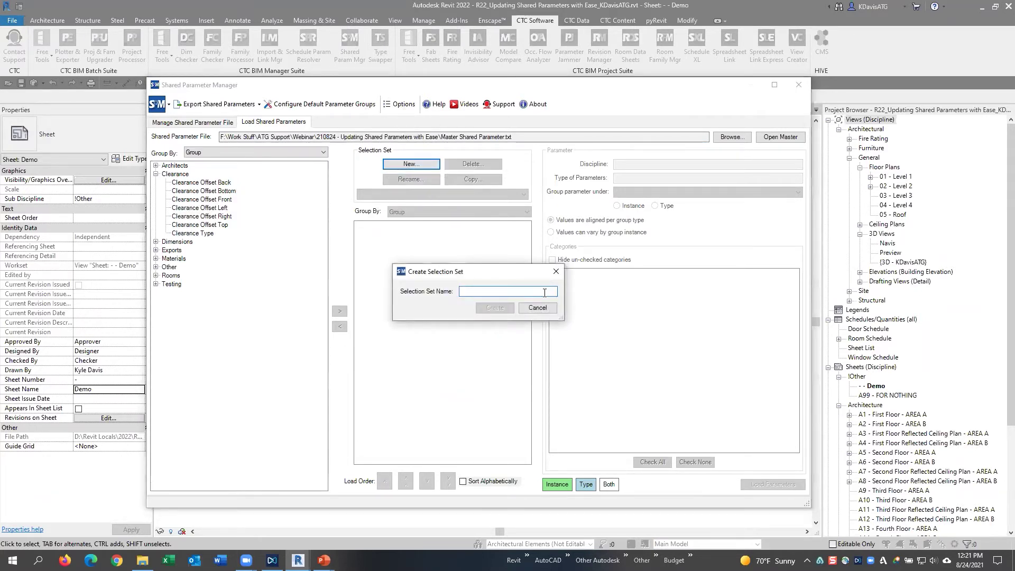
{"action": "type", "text": "C"}
{"action": "key", "text": "BackSpace"}
{"action": "type", "text": "Equipment Clearance"}
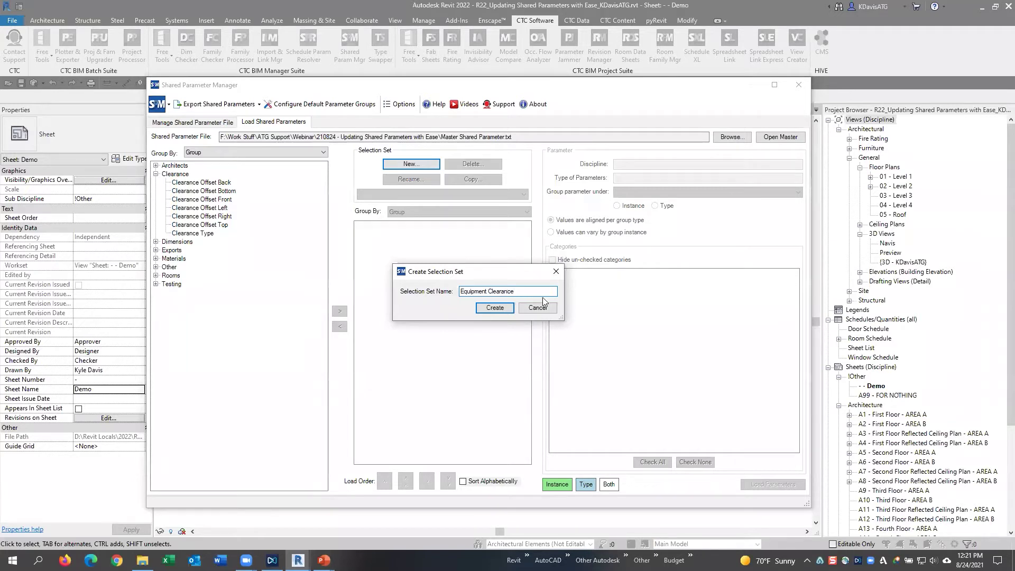
{"action": "left_click", "coordinate": [503, 310]}
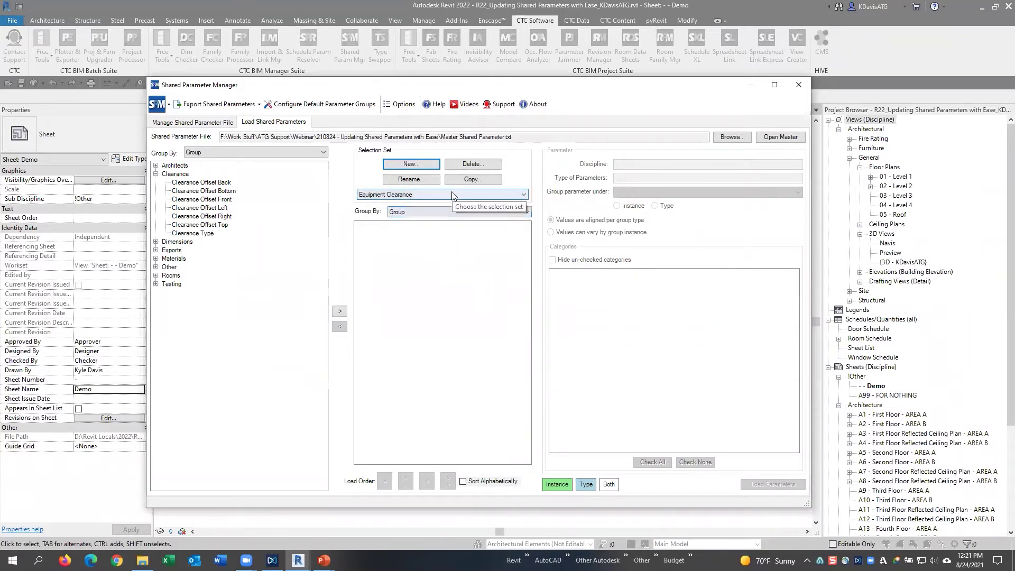
Add all parameters of the Clearance group, Clearance Offset Back through Clearance Type, to the Equipment Clearance selection set
{"action": "left_click", "coordinate": [201, 182]}
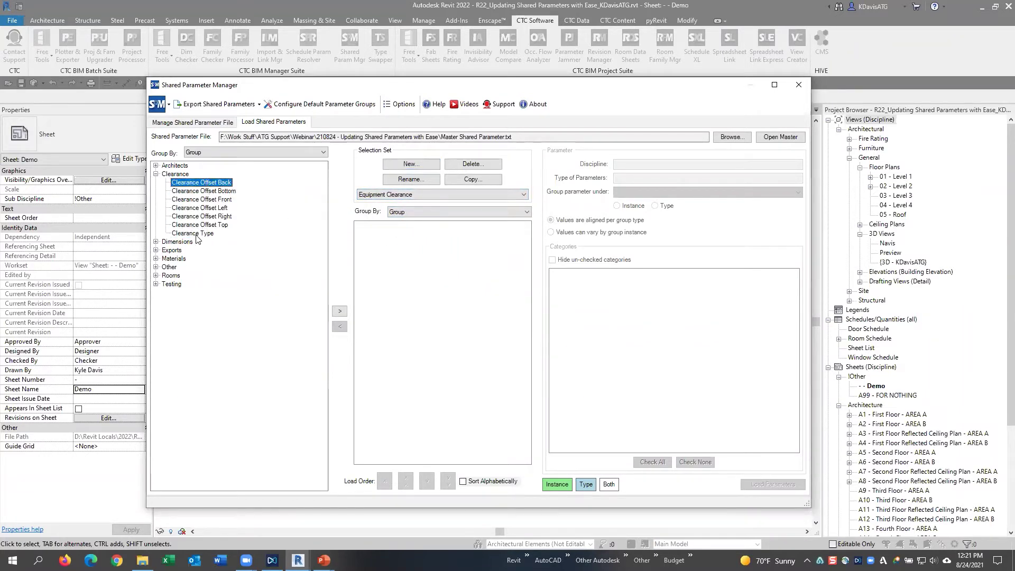
{"action": "left_click", "coordinate": [197, 235], "text": "shift"}
{"action": "left_click", "coordinate": [339, 311]}
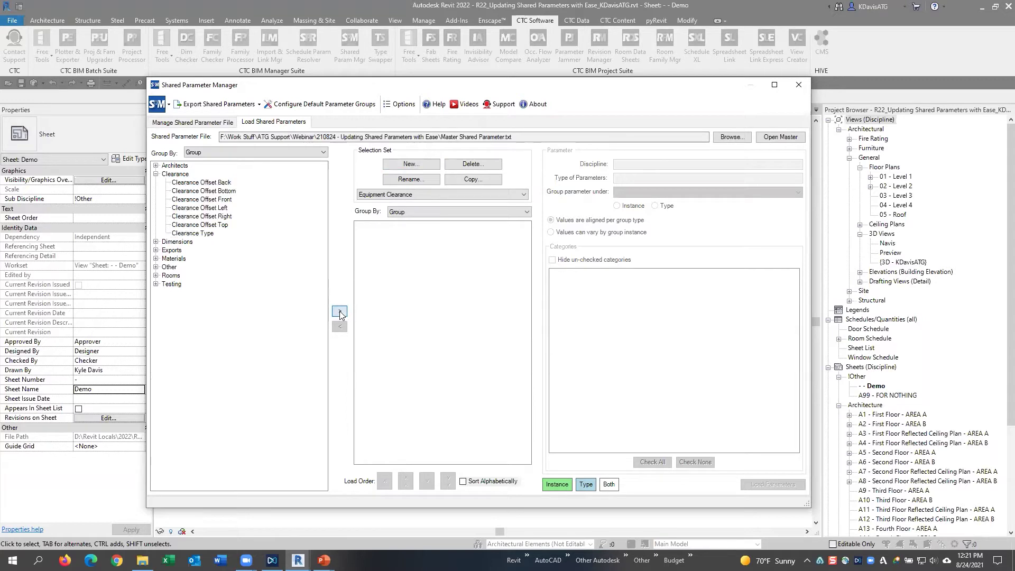
Assign the Mechanical Equipment and Doors categories to all Clearance parameters in the selection set
{"action": "left_click", "coordinate": [400, 234]}
{"action": "left_click", "coordinate": [393, 286], "text": "shift"}
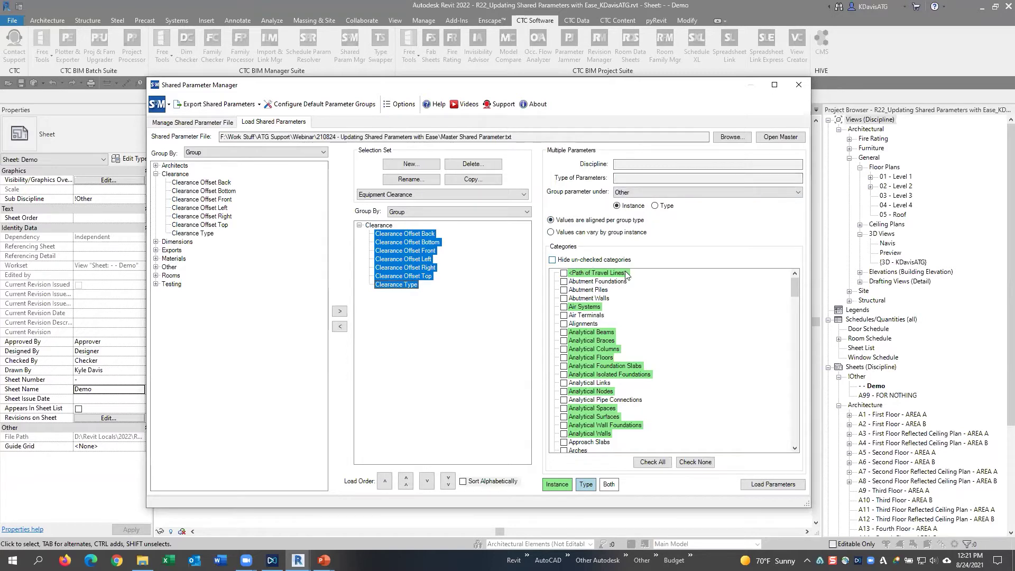
{"action": "scroll", "coordinate": [600, 343], "scroll_direction": "down", "scroll_amount": 4}
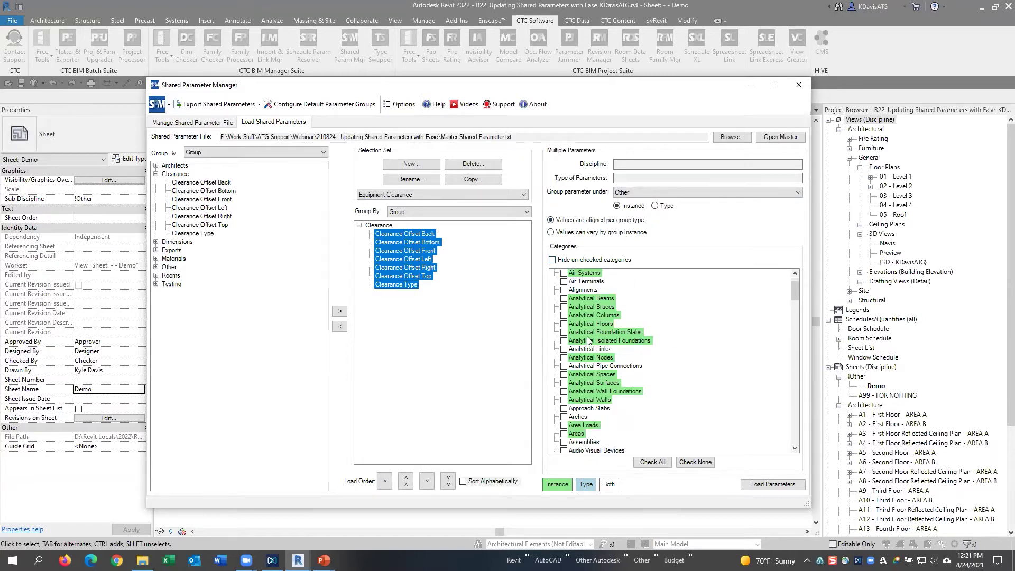
{"action": "type", "text": "me"}
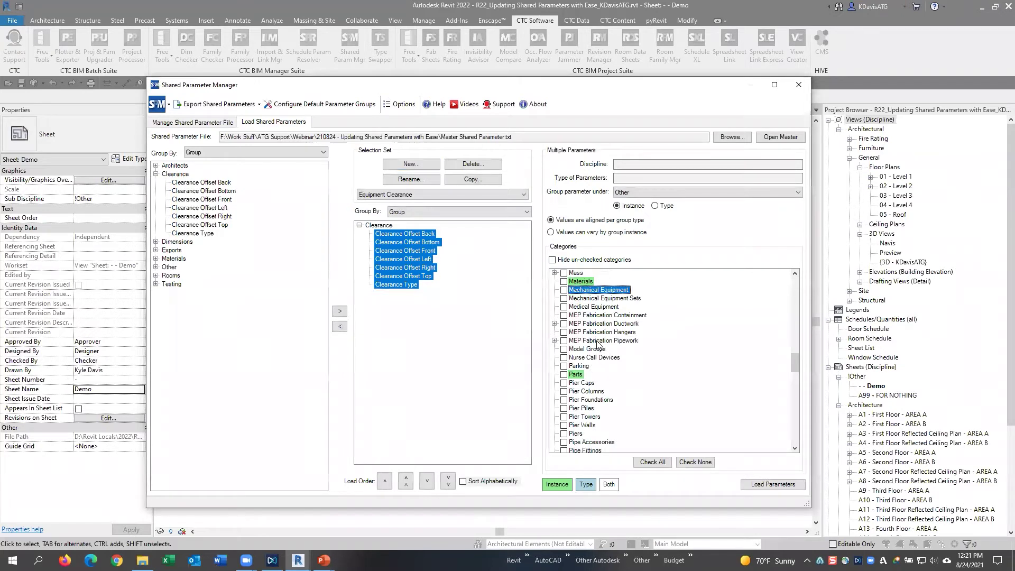
{"action": "left_click", "coordinate": [564, 290]}
{"action": "type", "text": "do"}
{"action": "left_click", "coordinate": [564, 299]}
Review the category list for the checked categories and hide the un-checked ones
{"action": "scroll", "coordinate": [649, 356], "scroll_direction": "up", "scroll_amount": 15}
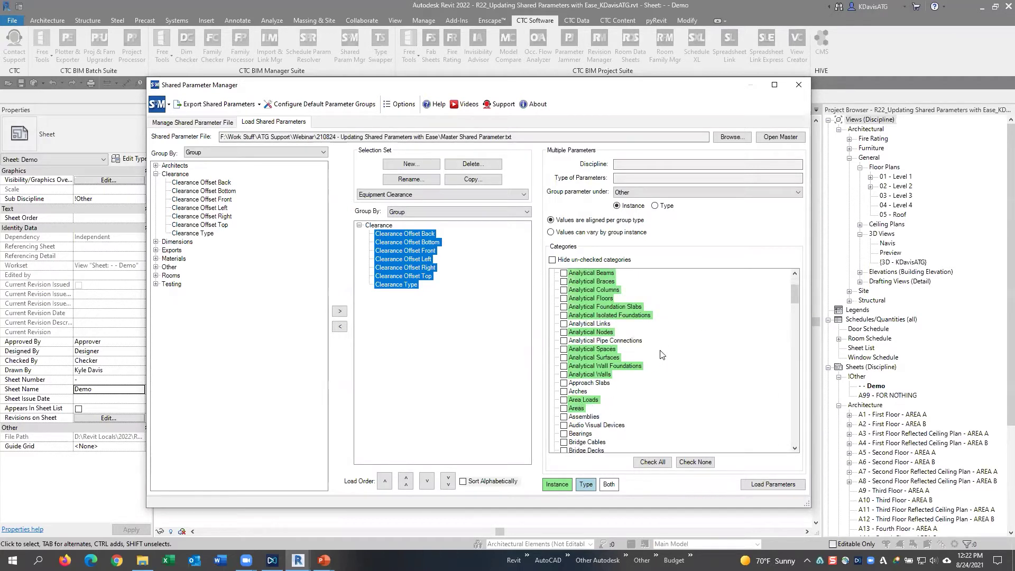
{"action": "scroll", "coordinate": [663, 358], "scroll_direction": "down", "scroll_amount": 12}
{"action": "scroll", "coordinate": [587, 389], "scroll_direction": "down", "scroll_amount": 5}
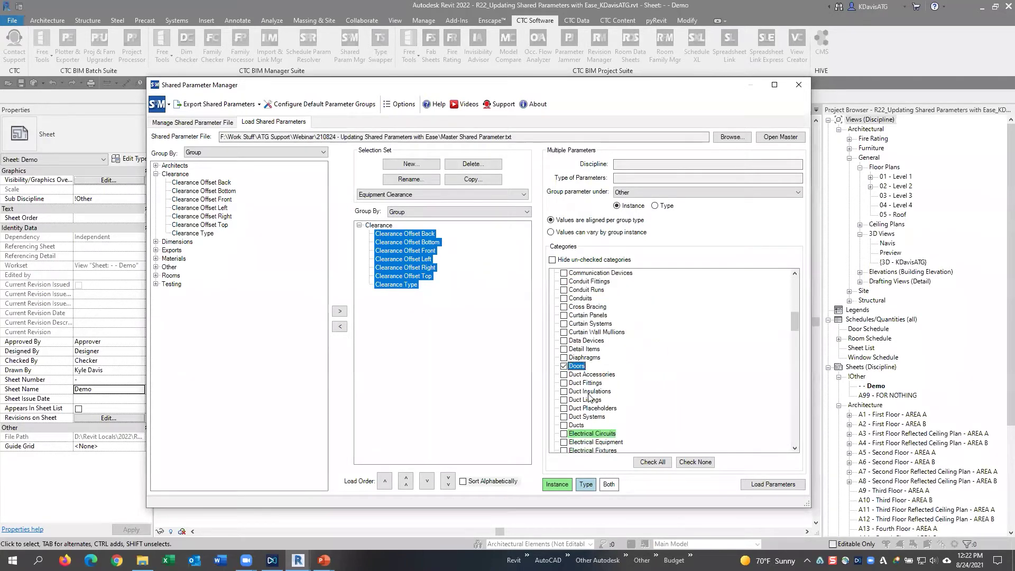
{"action": "left_click", "coordinate": [607, 260]}
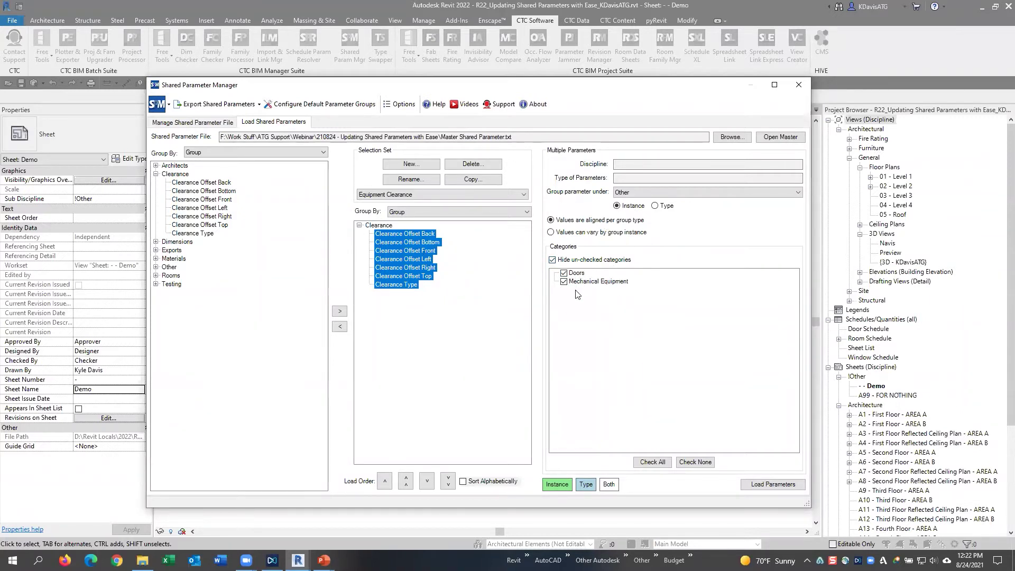
Group the selected Clearance parameters under Constraints and let their values vary by group instance
{"action": "left_click", "coordinate": [640, 191]}
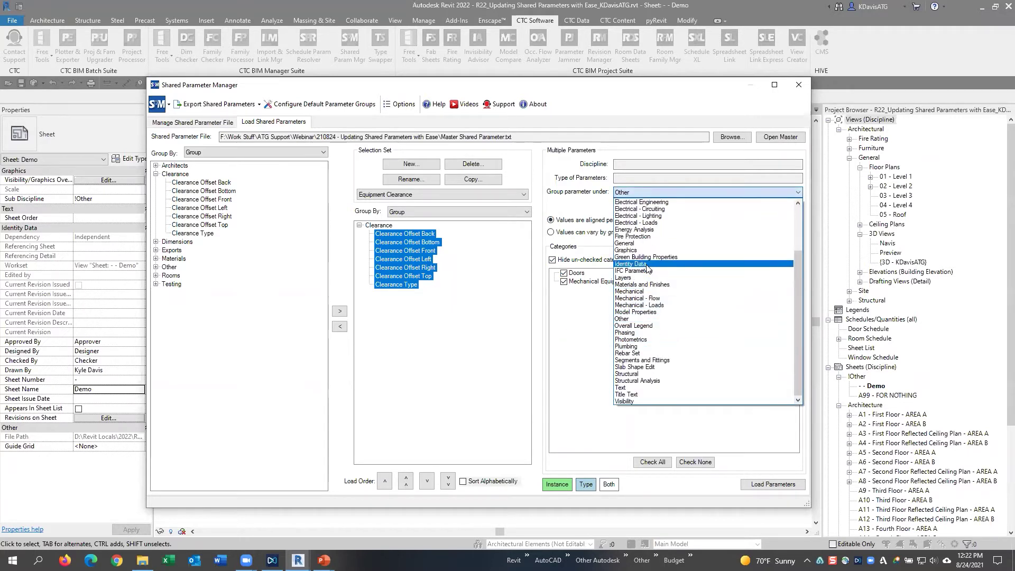
{"action": "scroll", "coordinate": [655, 238], "scroll_direction": "up", "scroll_amount": 3}
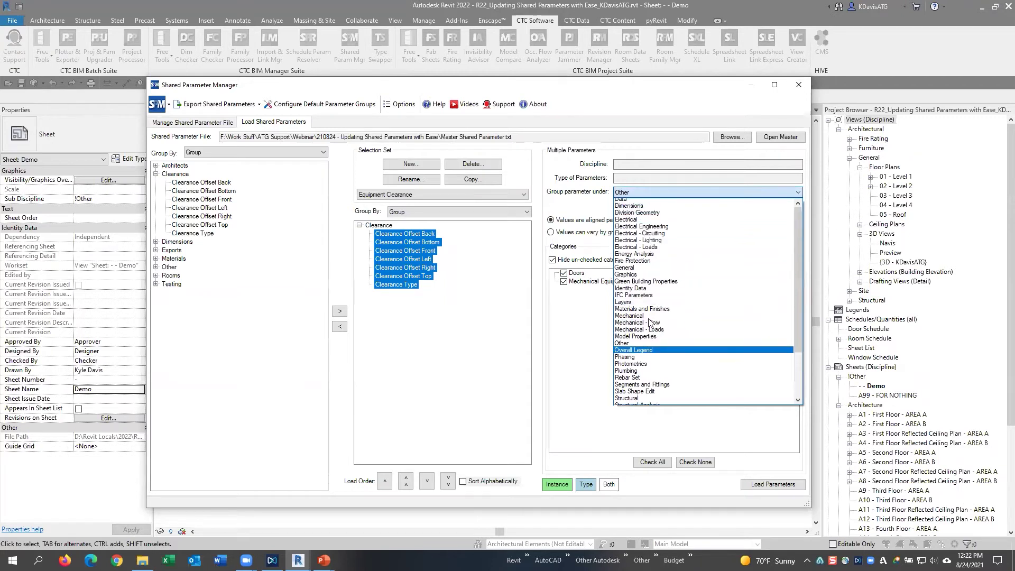
{"action": "left_click", "coordinate": [662, 222]}
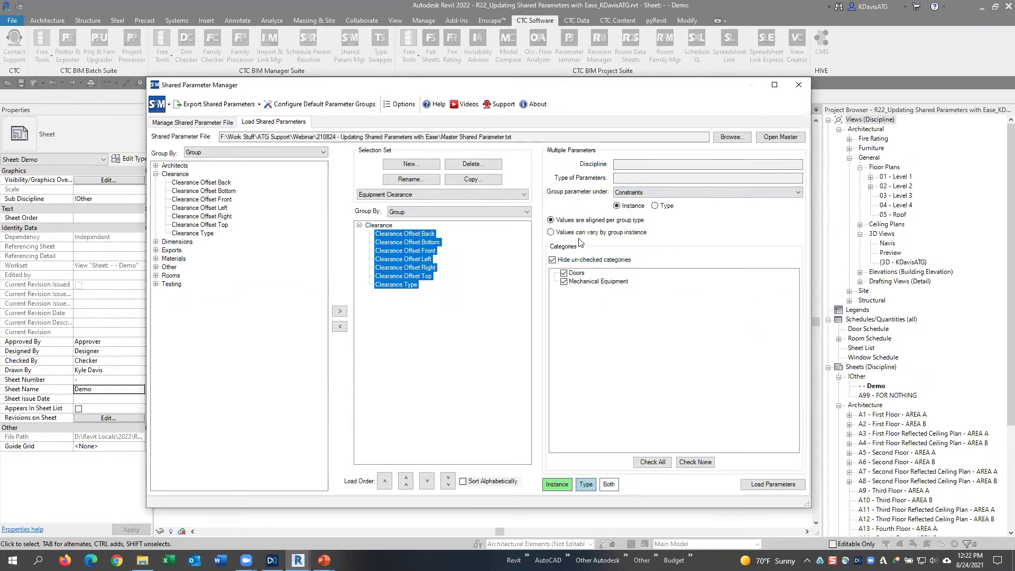
{"action": "left_click", "coordinate": [613, 232]}
Start loading the Equipment Clearance selection set into the open project, then decline the confirmation
{"action": "left_click", "coordinate": [761, 485]}
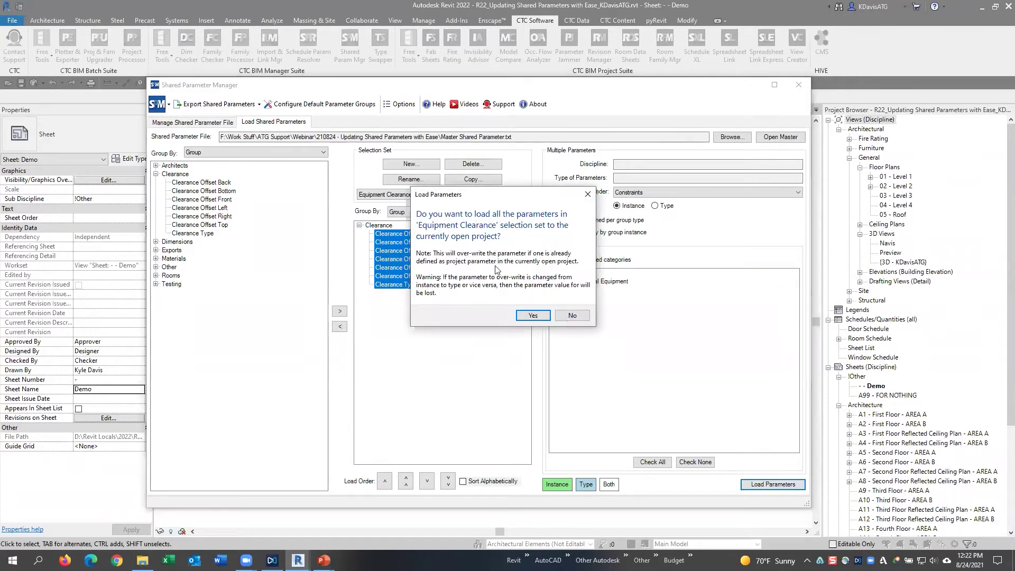
{"action": "left_click", "coordinate": [572, 316]}
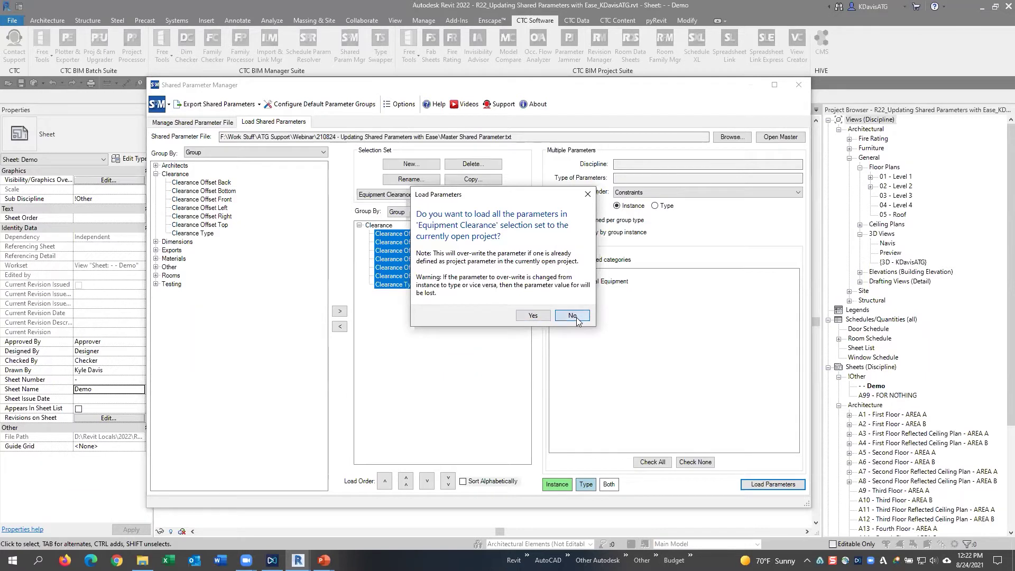
Close the Shared Parameter Manager and open the 01 - Level 1 floor plan, dismissing the save reminder
{"action": "left_click", "coordinate": [798, 94]}
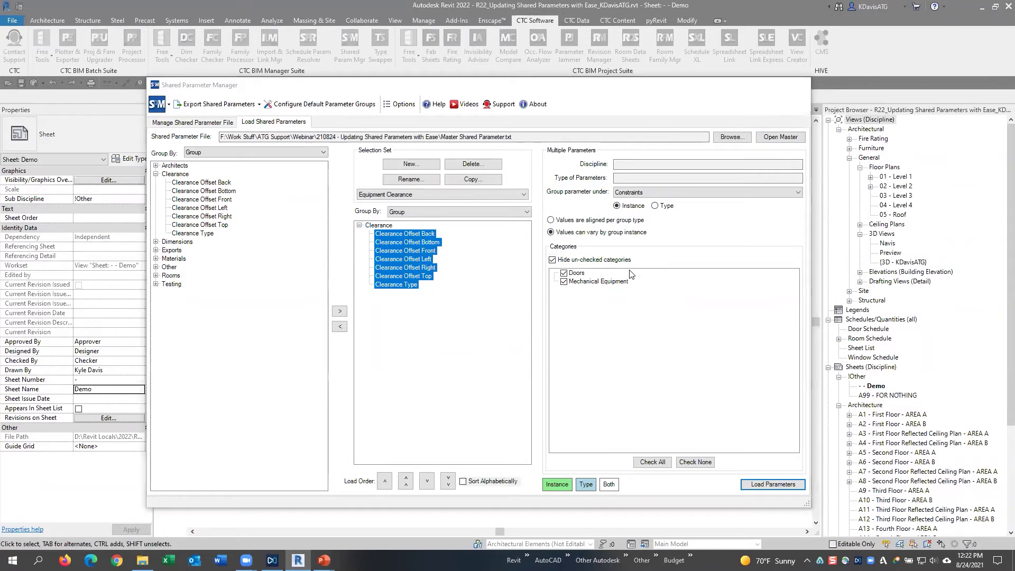
{"action": "double_click", "coordinate": [895, 176]}
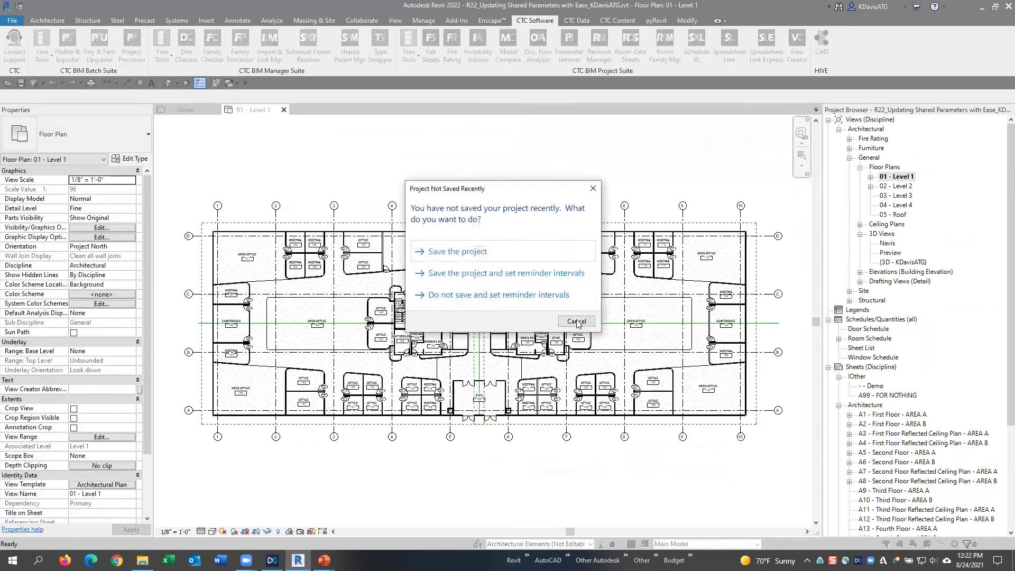
{"action": "key", "text": "Escape"}
Check the instance properties of door 149 at Office 149 for Clearance parameters, then deselect the door
{"action": "scroll", "coordinate": [365, 339], "scroll_direction": "up", "scroll_amount": 5}
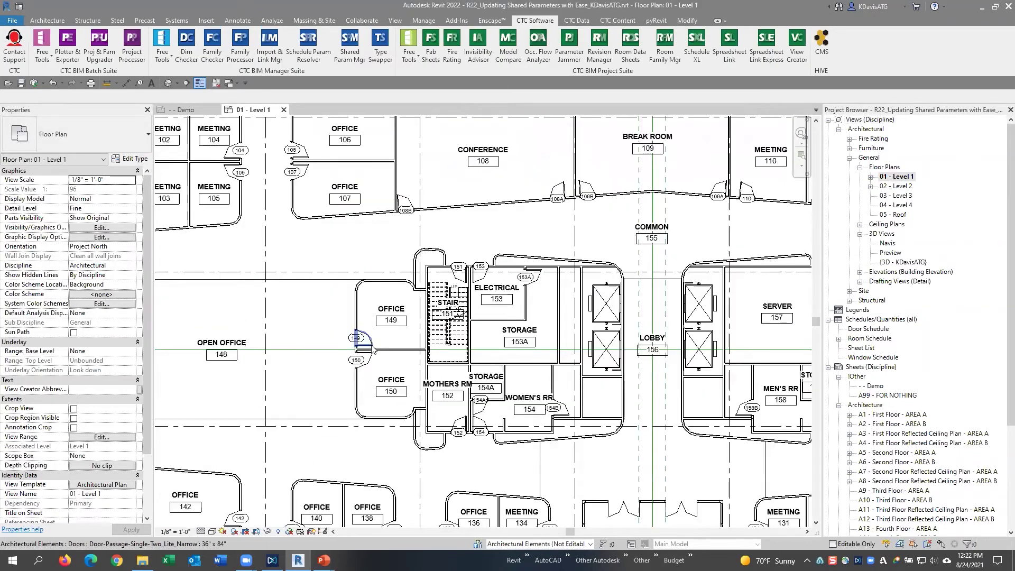
{"action": "scroll", "coordinate": [371, 344], "scroll_direction": "up", "scroll_amount": 3}
{"action": "left_click", "coordinate": [370, 344]}
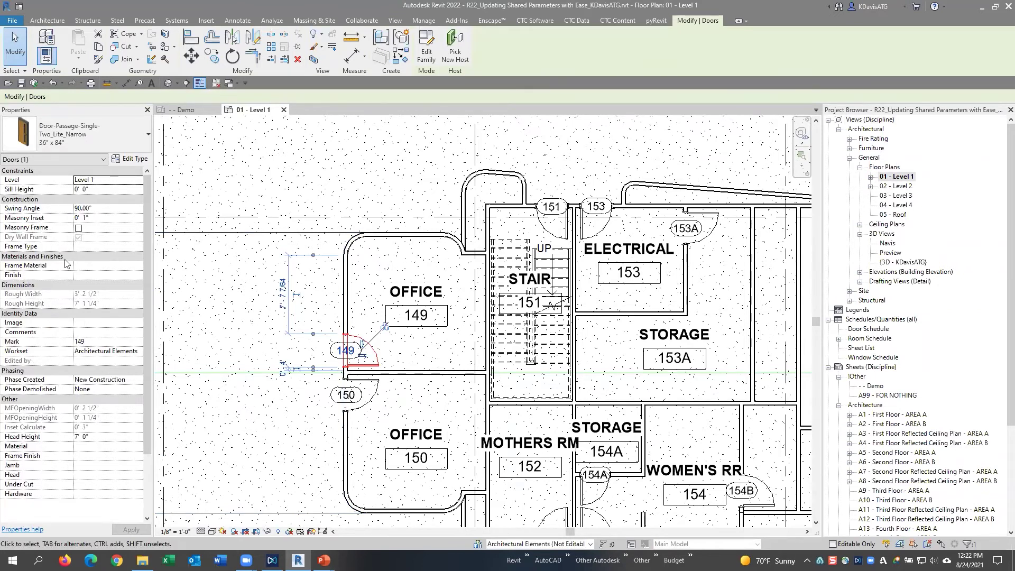
{"action": "left_click", "coordinate": [236, 339]}
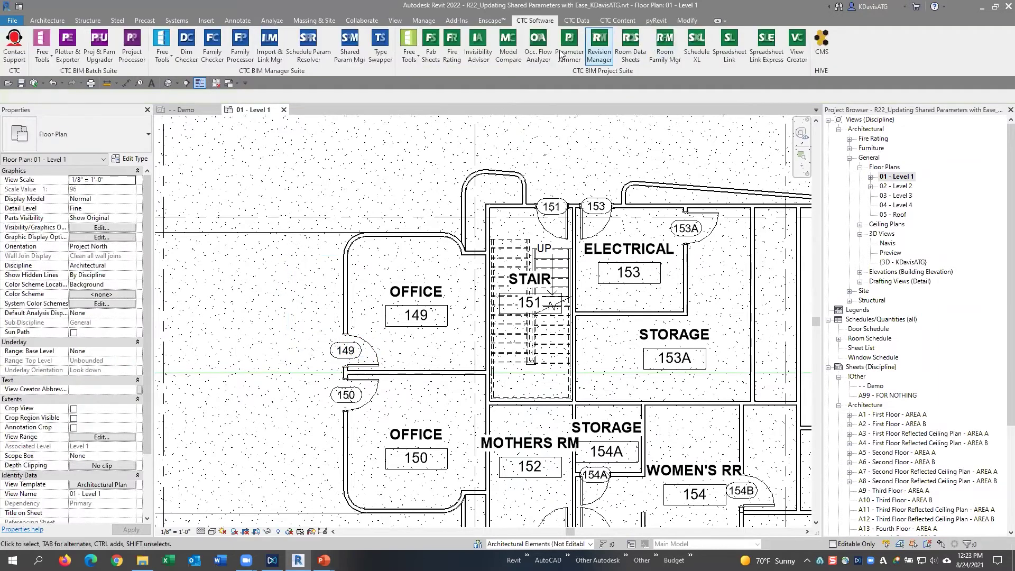
Reopen the Shared Parameter Manager, open Master Shared Parameter.txt for loading parameters, and select Clearance Offset Back in the Equipment Clearance set
{"action": "left_click", "coordinate": [350, 55]}
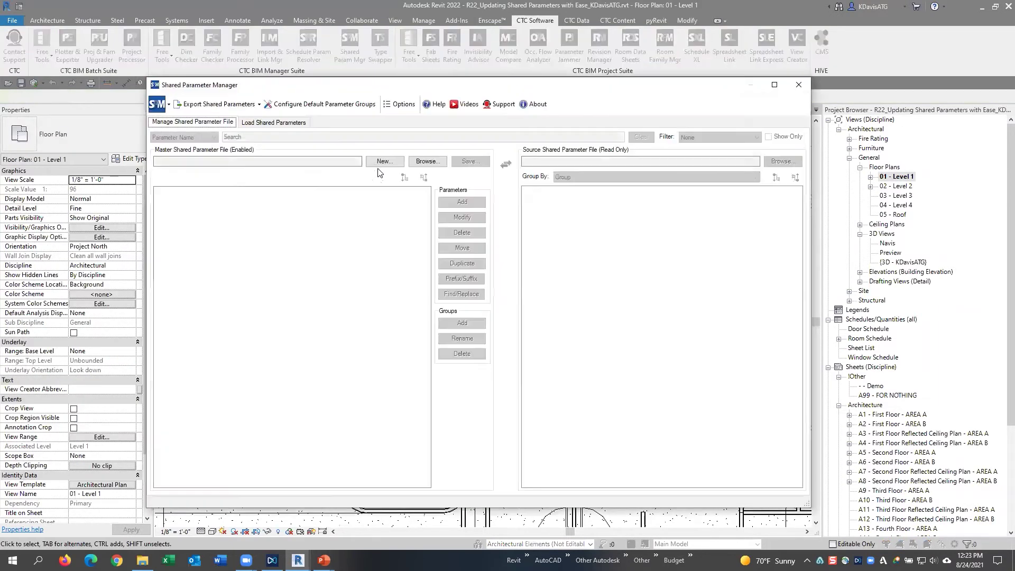
{"action": "left_click", "coordinate": [291, 123]}
{"action": "left_click", "coordinate": [729, 138]}
{"action": "left_click", "coordinate": [319, 203]}
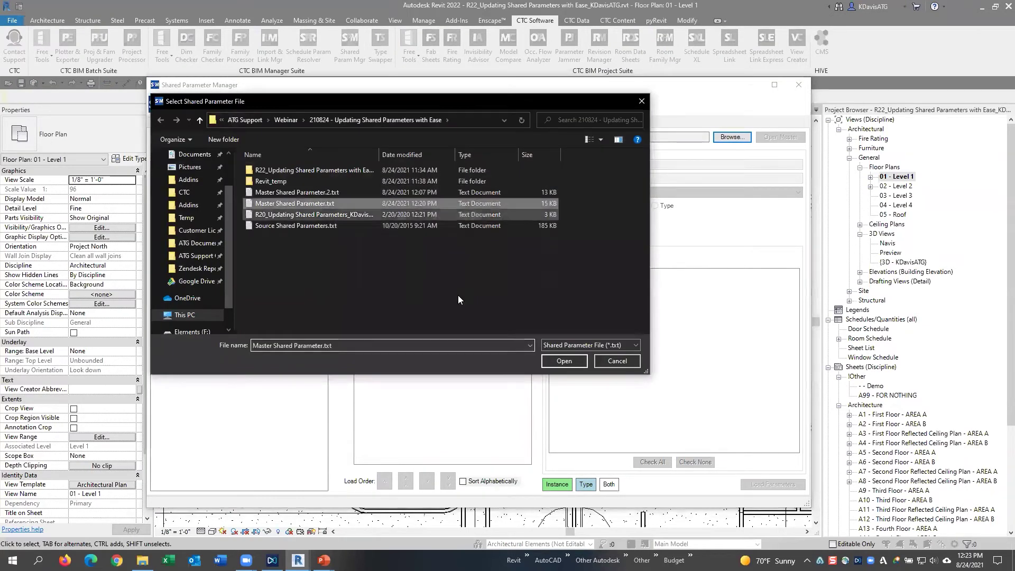
{"action": "left_click", "coordinate": [562, 360]}
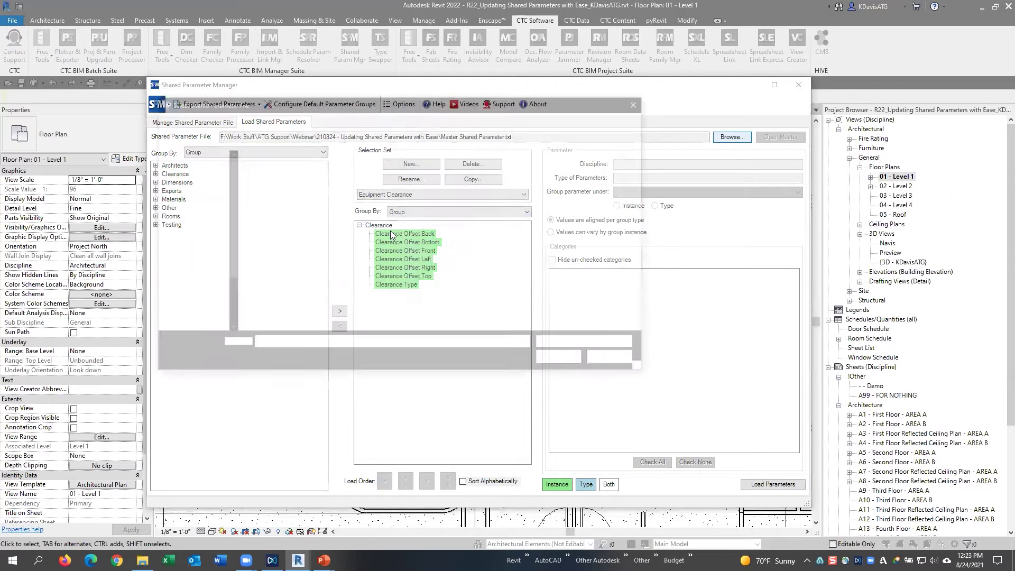
{"action": "left_click", "coordinate": [732, 137]}
{"action": "left_click", "coordinate": [319, 204]}
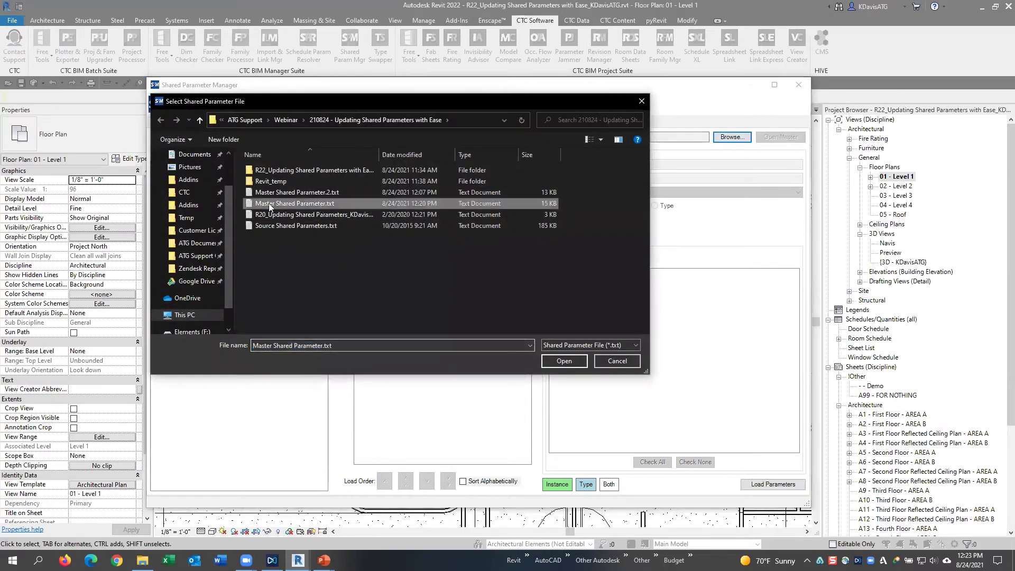
{"action": "left_click", "coordinate": [564, 362]}
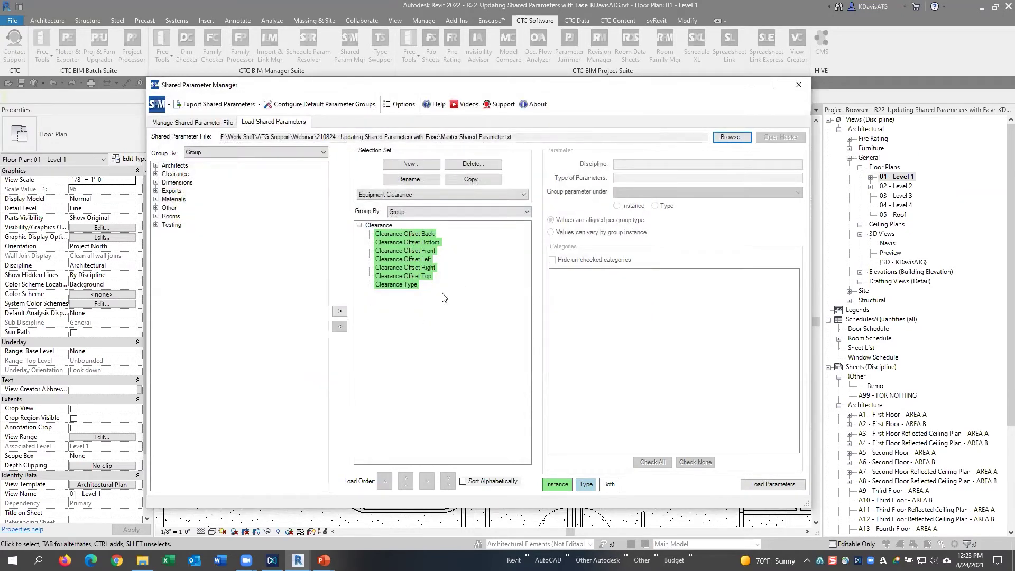
{"action": "left_click", "coordinate": [405, 233]}
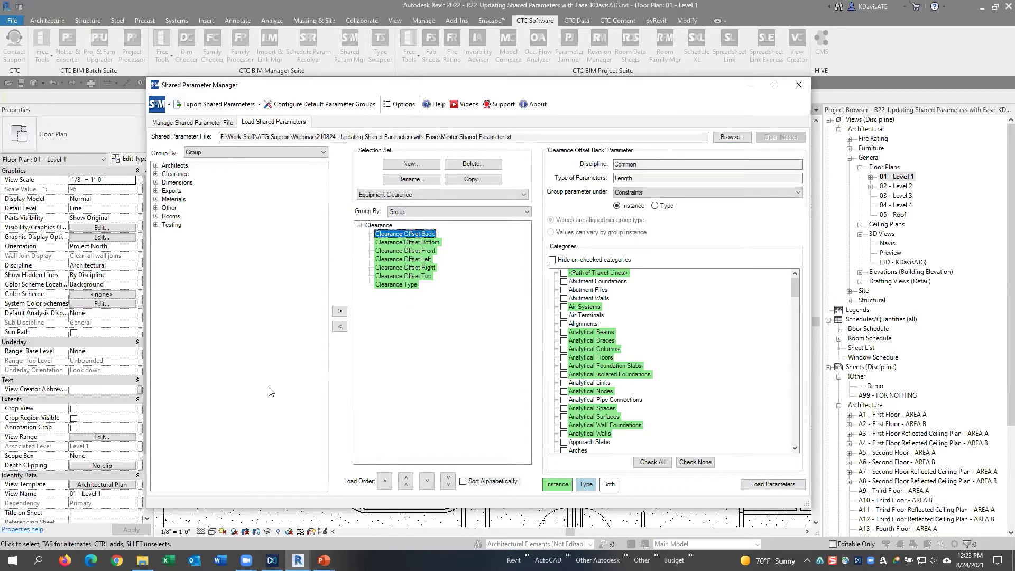
Switch to File Explorer and locate the Master Shared Parameter.SPMSettings file beside Master Shared Parameter.txt in the webinar folder
{"action": "left_click", "coordinate": [142, 559]}
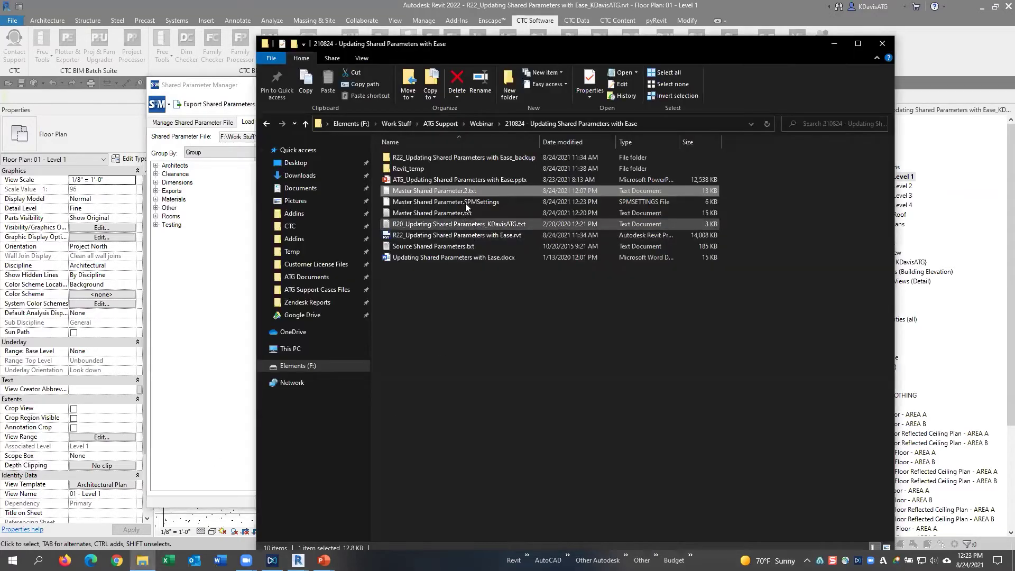
{"action": "left_click_drag", "start_coordinate": [477, 49], "coordinate": [456, 35]}
{"action": "left_click", "coordinate": [426, 188]}
{"action": "key", "text": "ctrl"}
{"action": "key", "text": "ctrl"}
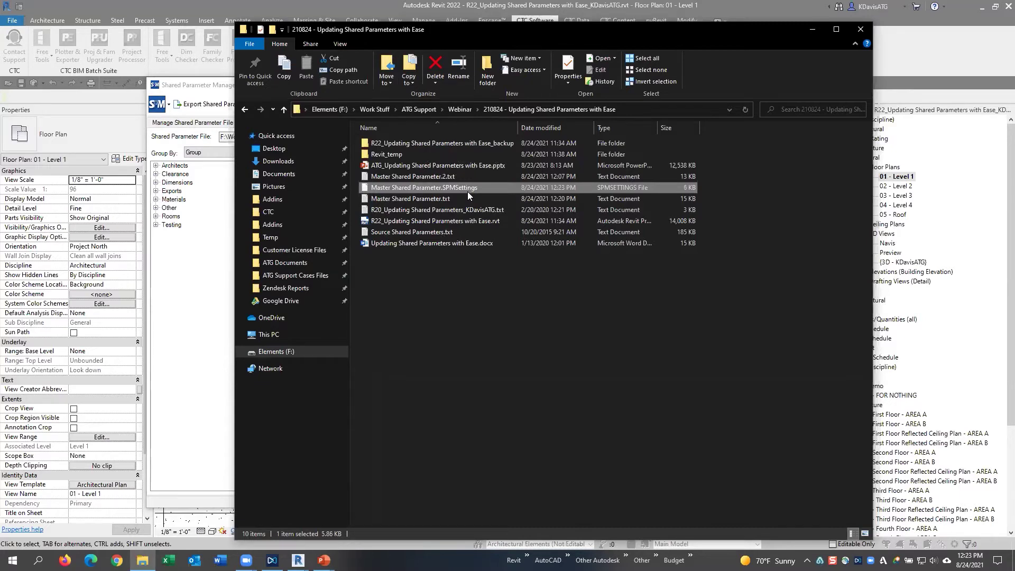
{"action": "left_click", "coordinate": [439, 199]}
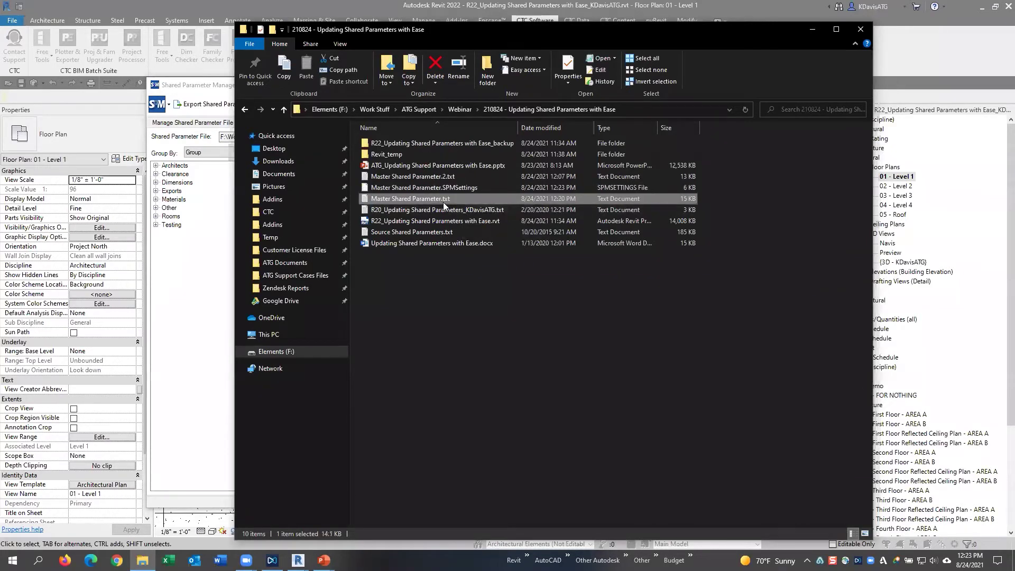
{"action": "left_click", "coordinate": [444, 189]}
{"action": "key", "text": "ctrl"}
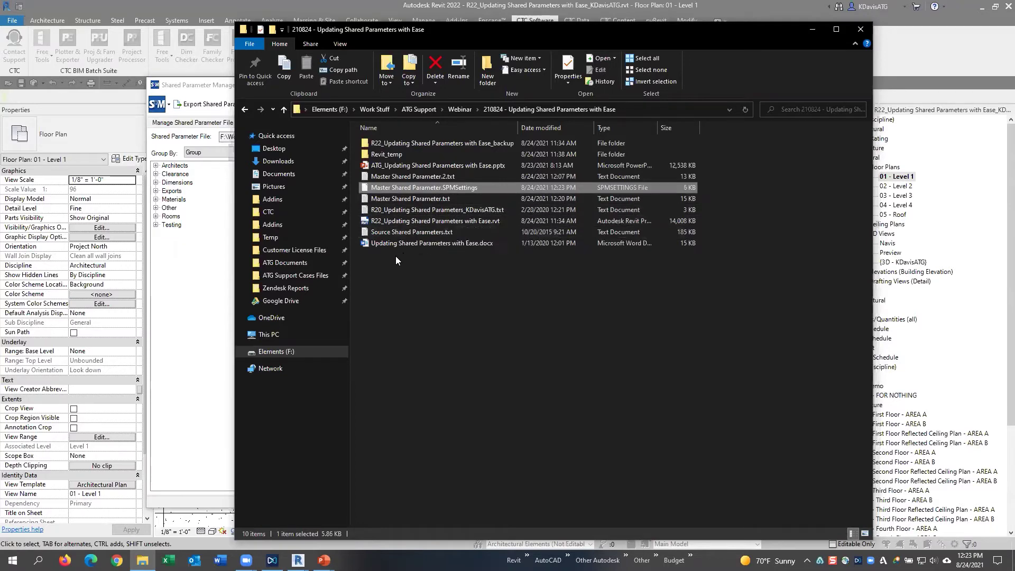
Return to the Shared Parameter Manager, hide the un-checked categories, and load the Equipment Clearance selection set into the open project
{"action": "left_click", "coordinate": [198, 90]}
{"action": "left_click", "coordinate": [587, 260]}
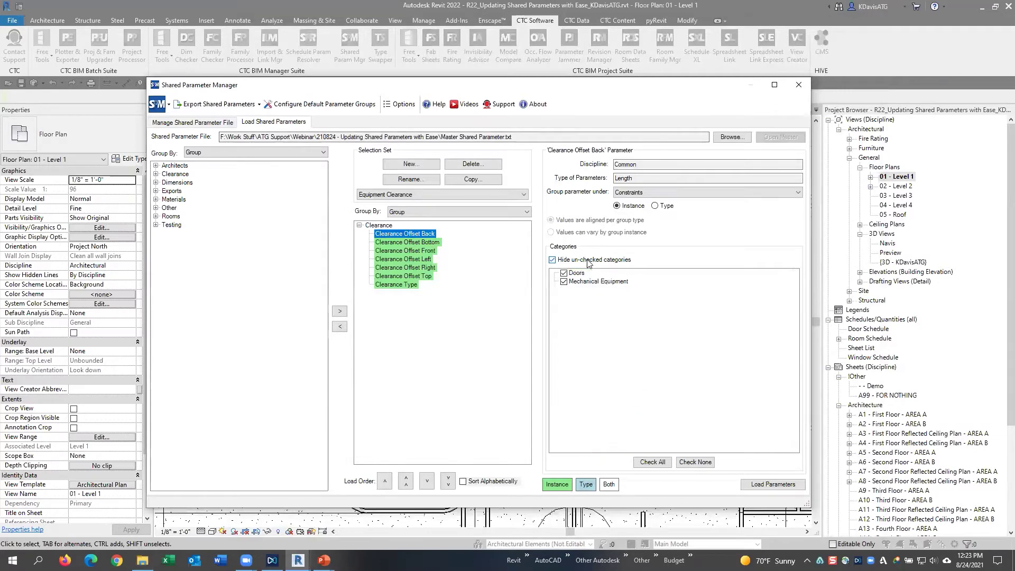
{"action": "left_click", "coordinate": [776, 489]}
{"action": "left_click", "coordinate": [541, 317]}
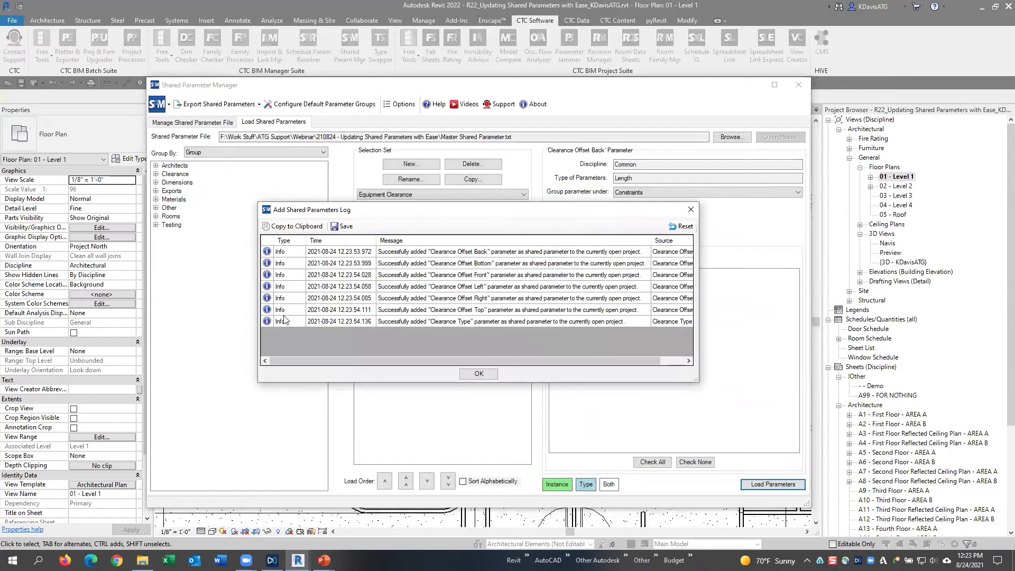
{"action": "left_click", "coordinate": [480, 374]}
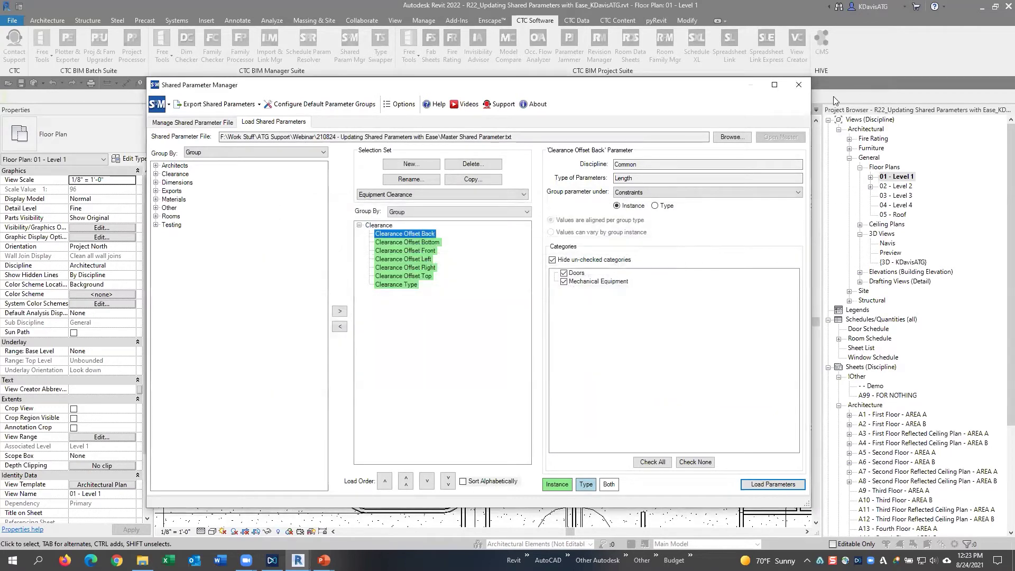
{"action": "left_click", "coordinate": [798, 85]}
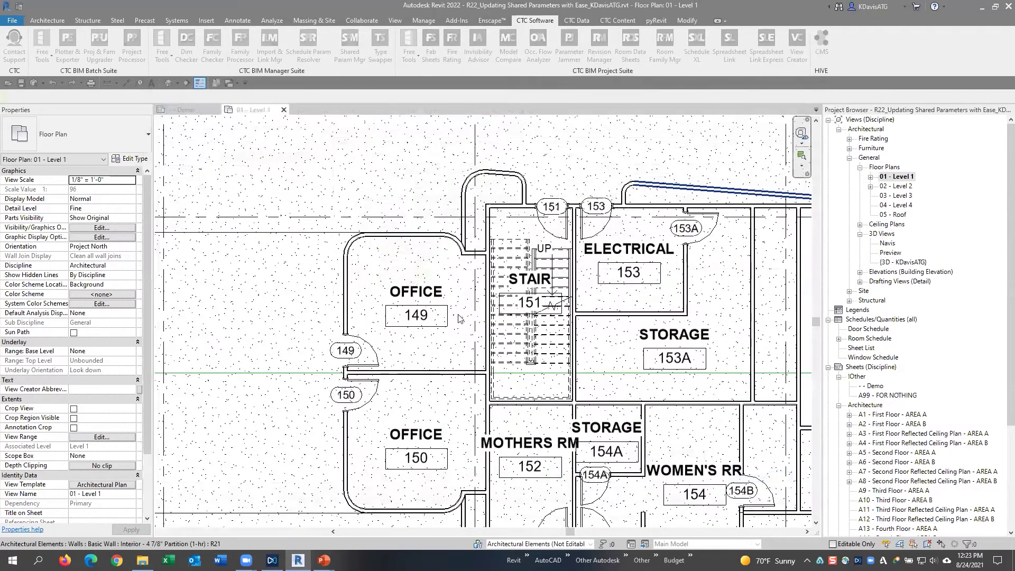
Examine the Clearance parameters under Constraints in door 149's instance properties, widening the palette to read the full names
{"action": "left_click", "coordinate": [359, 353]}
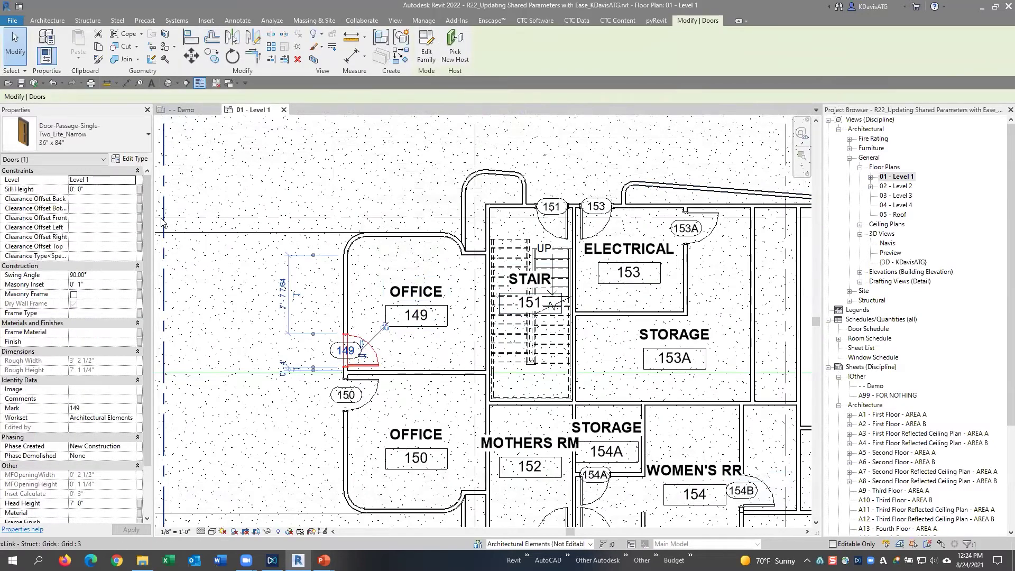
{"action": "left_click_drag", "start_coordinate": [160, 221], "coordinate": [263, 221]}
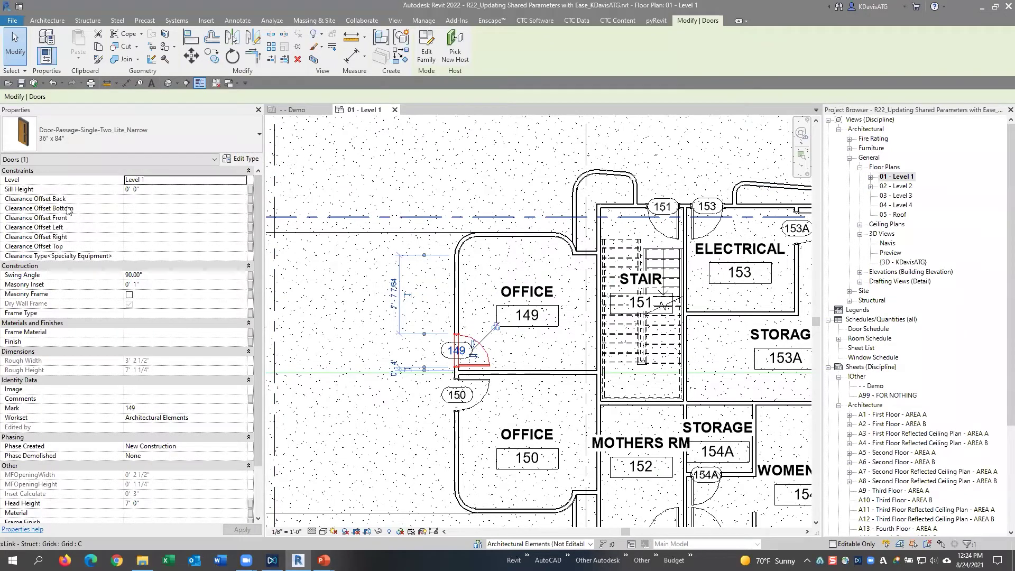
{"action": "left_click", "coordinate": [139, 200]}
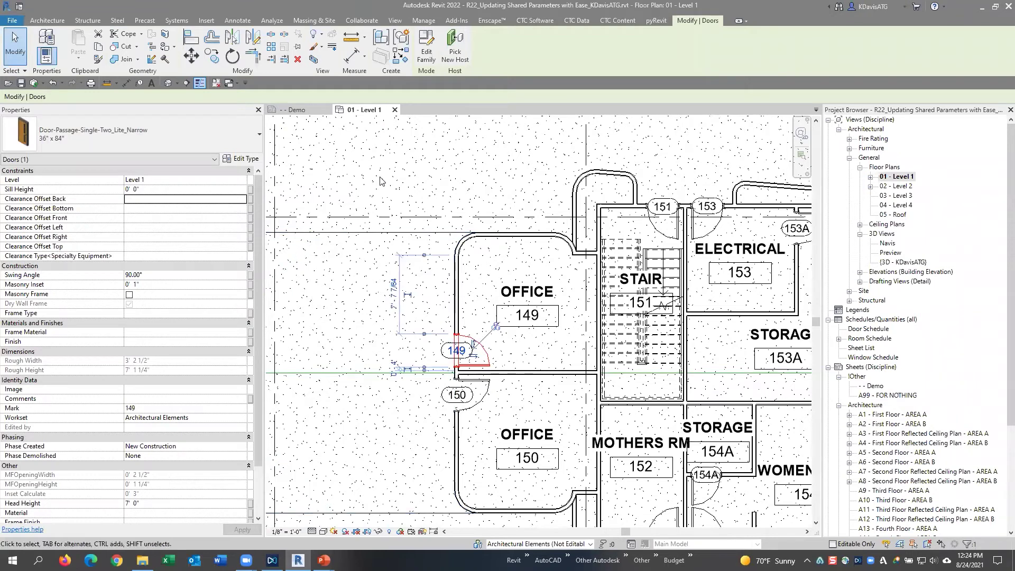
{"action": "key", "text": "Escape"}
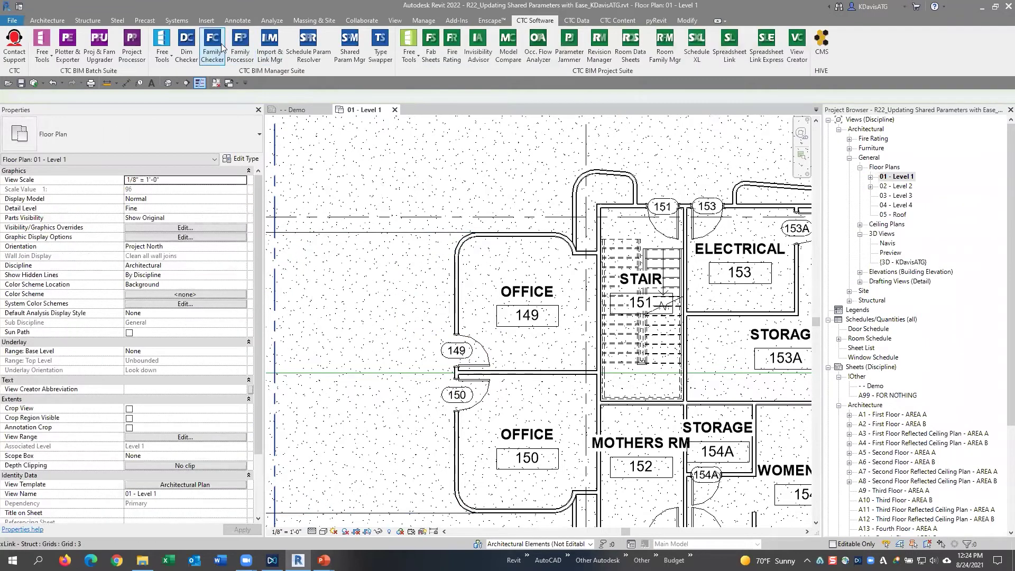
Review the Clearance entries in the Project Parameters list, enlarging the dialog, and close it without changes
{"action": "left_click", "coordinate": [423, 20]}
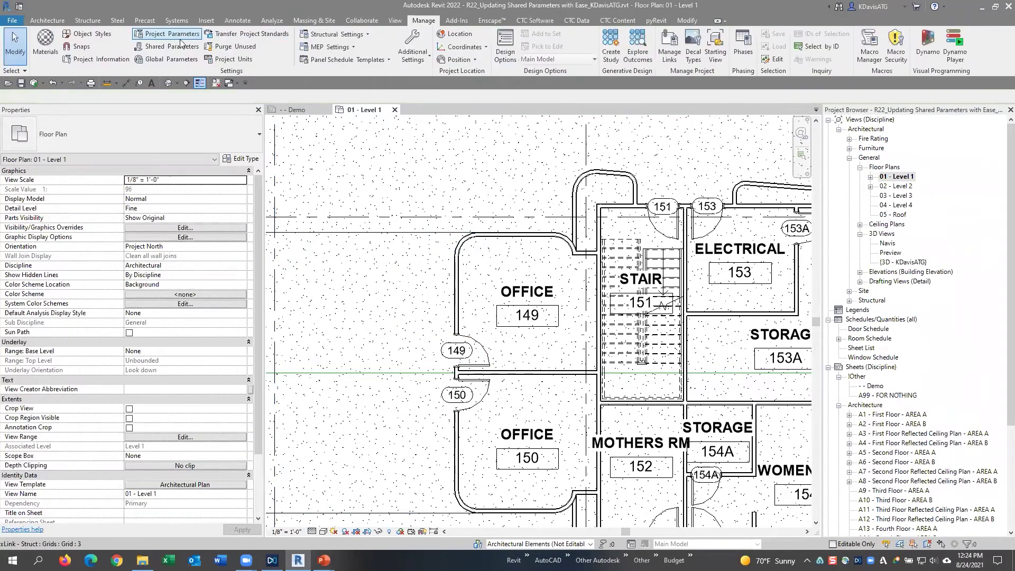
{"action": "left_click", "coordinate": [172, 38]}
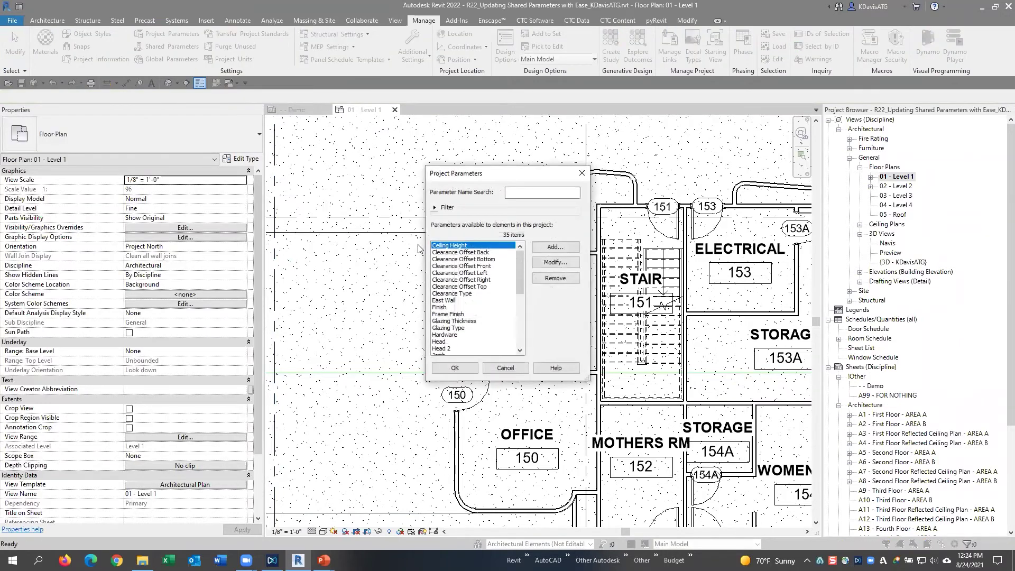
{"action": "left_click", "coordinate": [459, 252]}
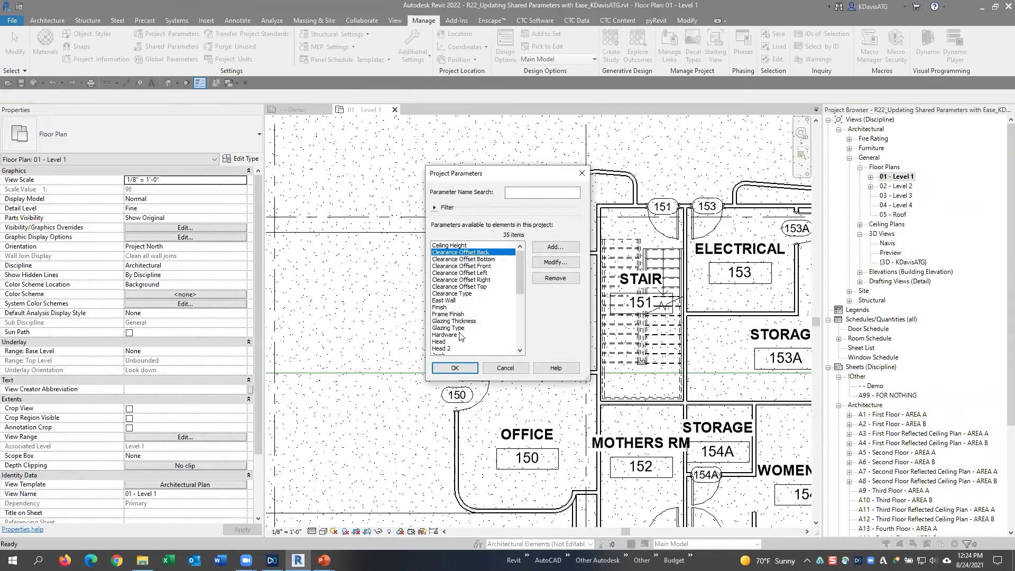
{"action": "left_click", "coordinate": [466, 294]}
{"action": "left_click", "coordinate": [468, 259]}
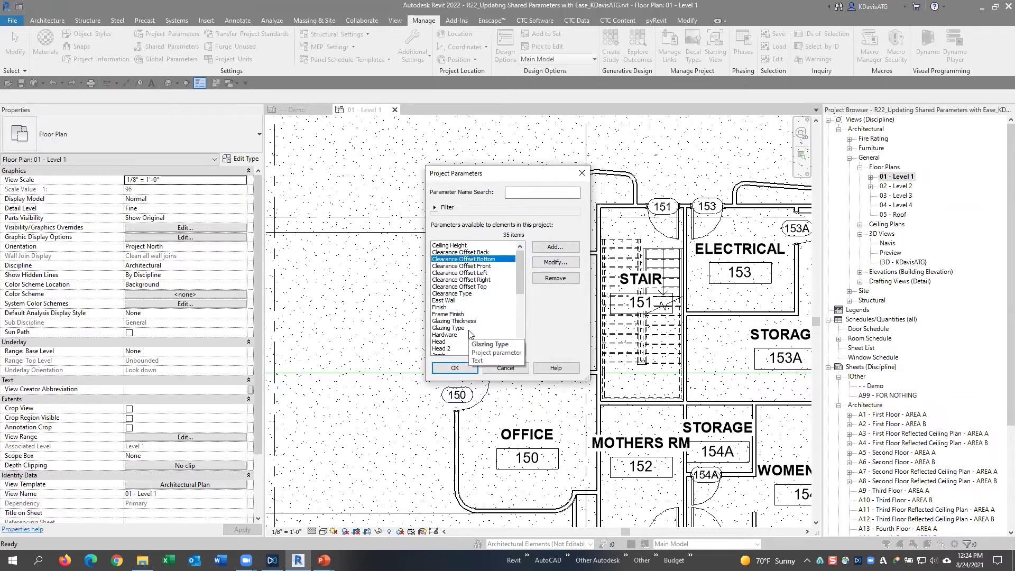
{"action": "left_click_drag", "start_coordinate": [587, 382], "coordinate": [649, 426]}
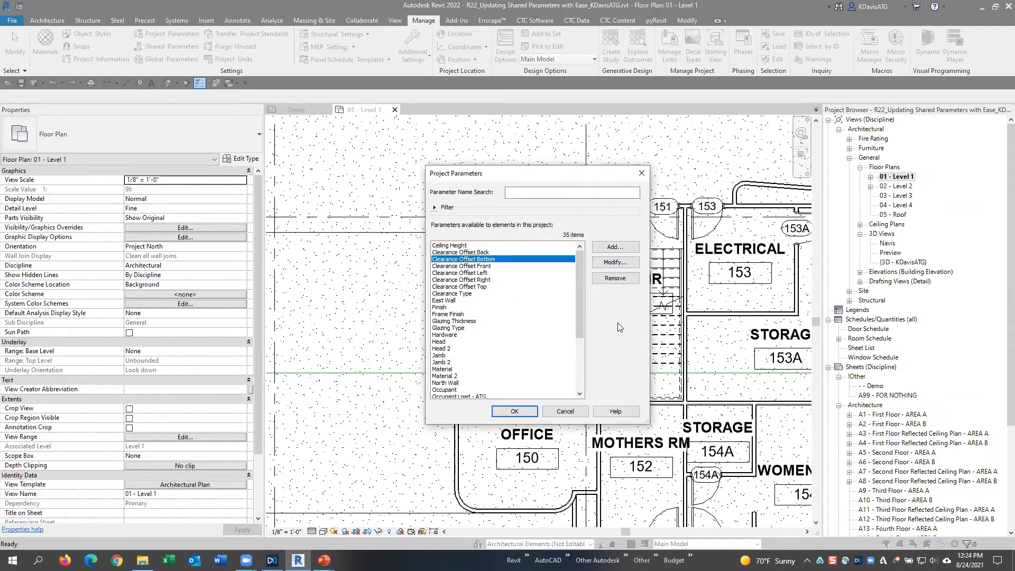
{"action": "left_click_drag", "start_coordinate": [527, 172], "coordinate": [457, 154]}
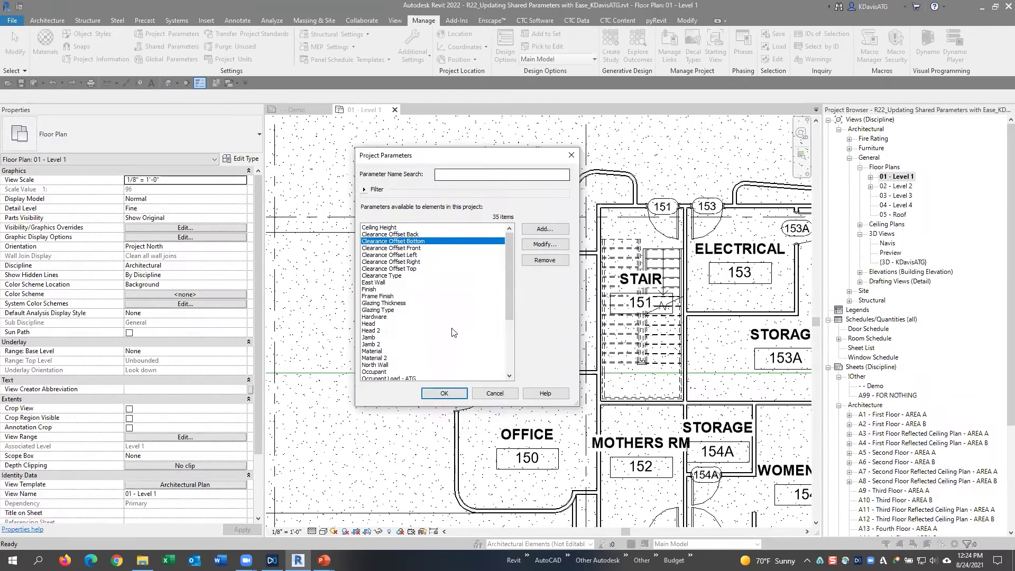
{"action": "left_click", "coordinate": [498, 397]}
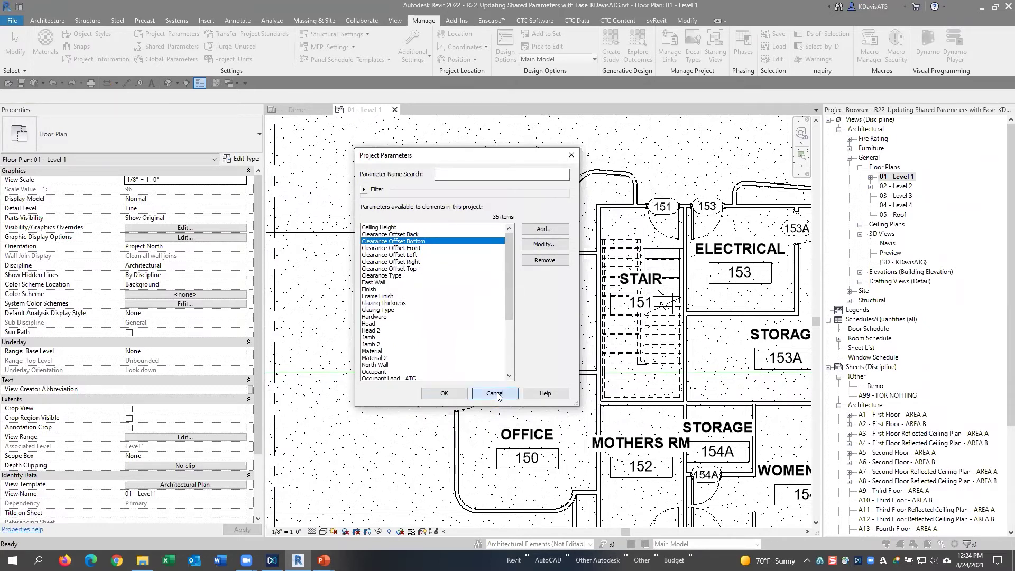
Open door 149's family for editing and review its existing parameters in Family Types without changing them
{"action": "left_click", "coordinate": [471, 350]}
{"action": "left_click", "coordinate": [425, 55]}
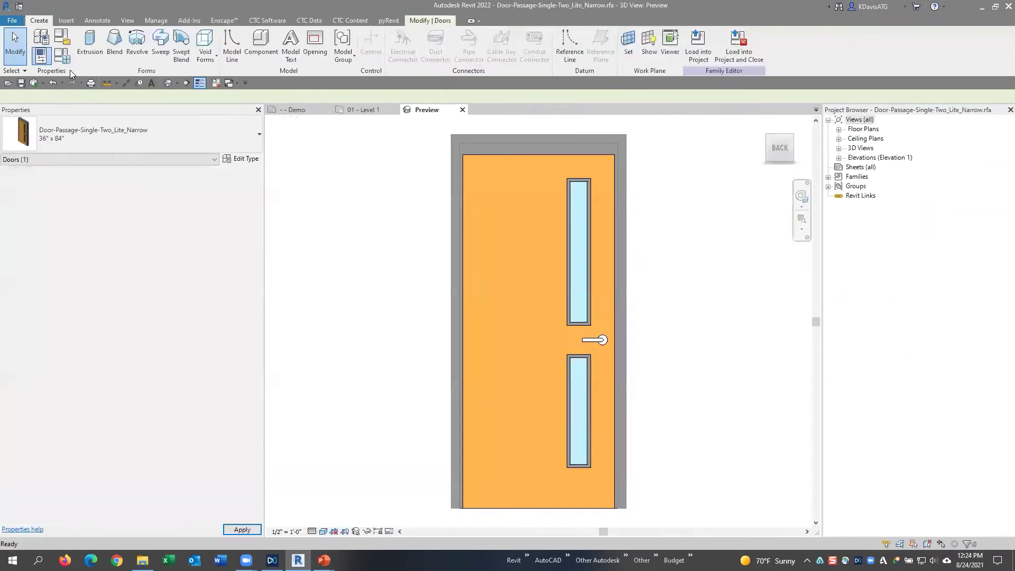
{"action": "left_click", "coordinate": [61, 55]}
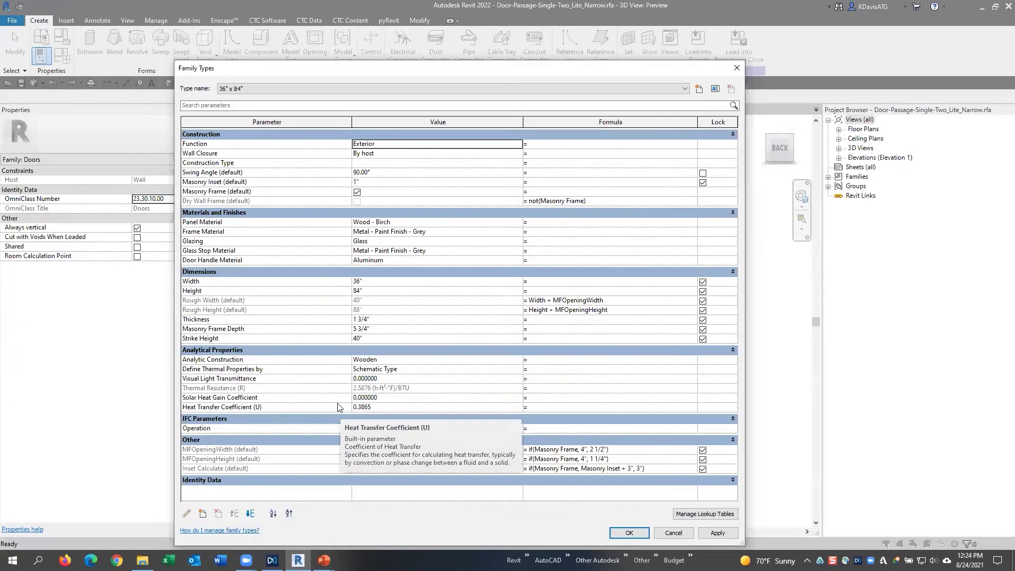
{"action": "left_click", "coordinate": [663, 535]}
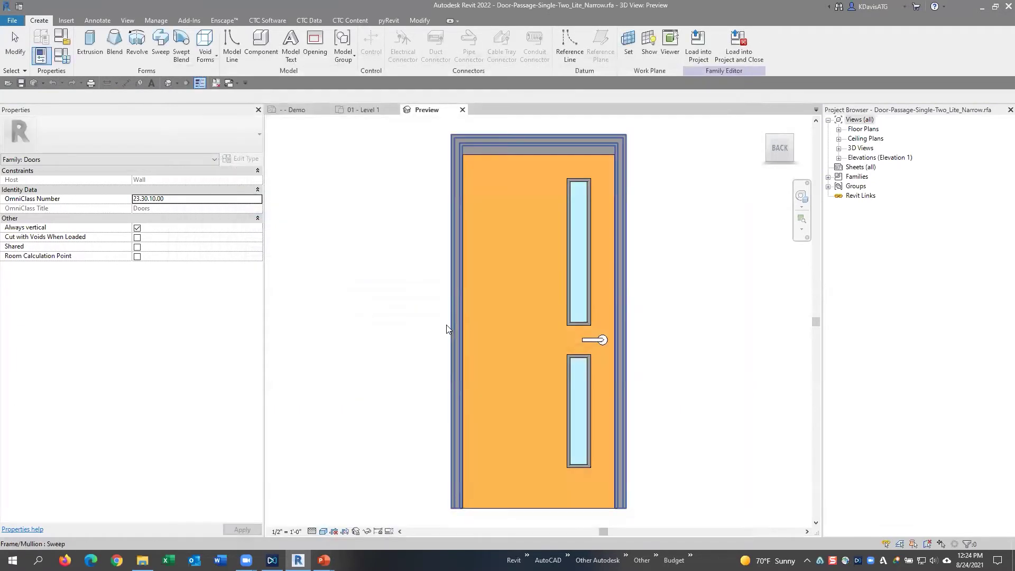
Open the Shared Parameter Manager's parameter loading page for the door family and use Master Shared Parameter.txt as the shared parameter file
{"action": "left_click", "coordinate": [286, 19]}
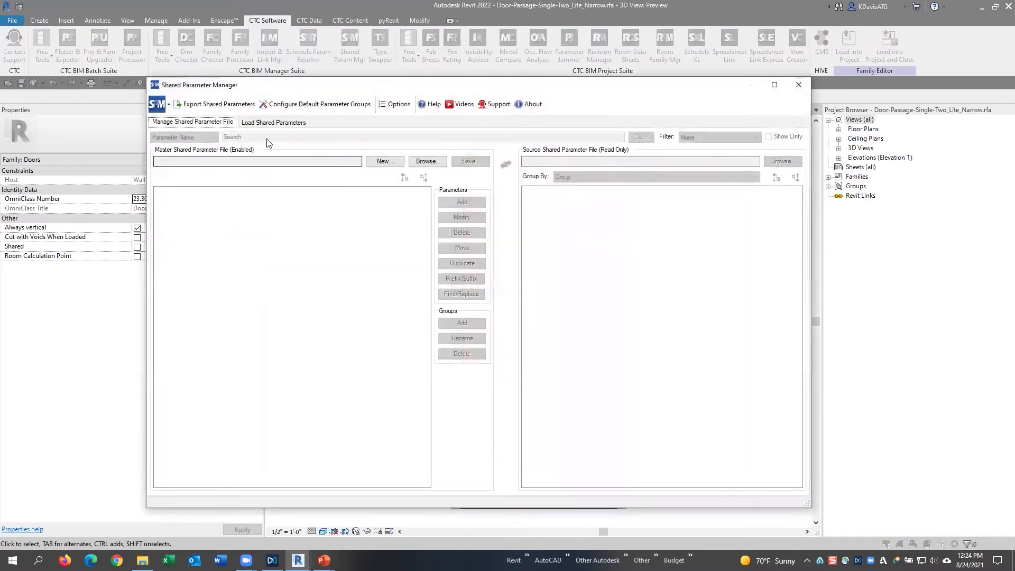
{"action": "left_click", "coordinate": [273, 121]}
{"action": "left_click", "coordinate": [731, 137]}
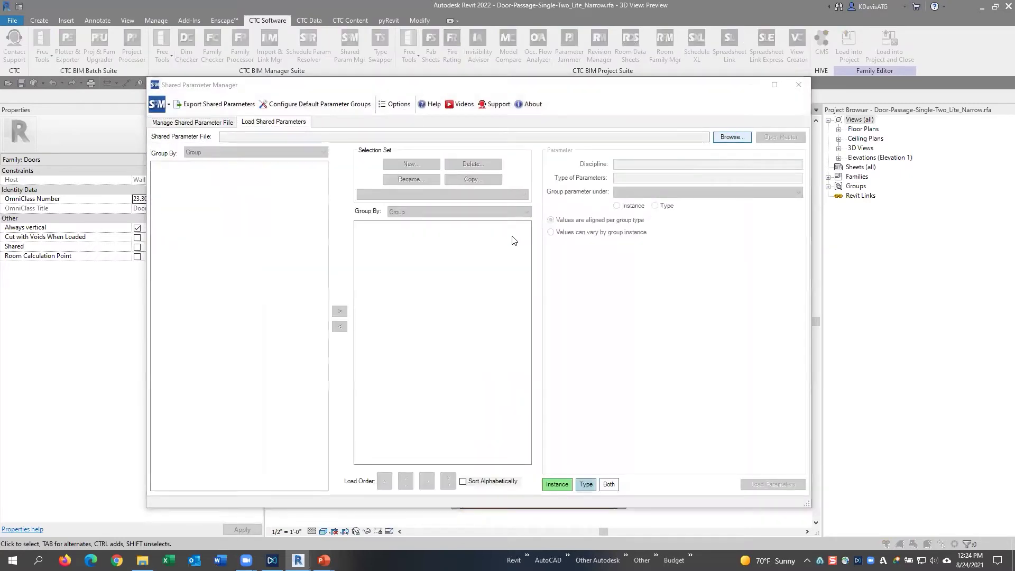
{"action": "left_click", "coordinate": [302, 203]}
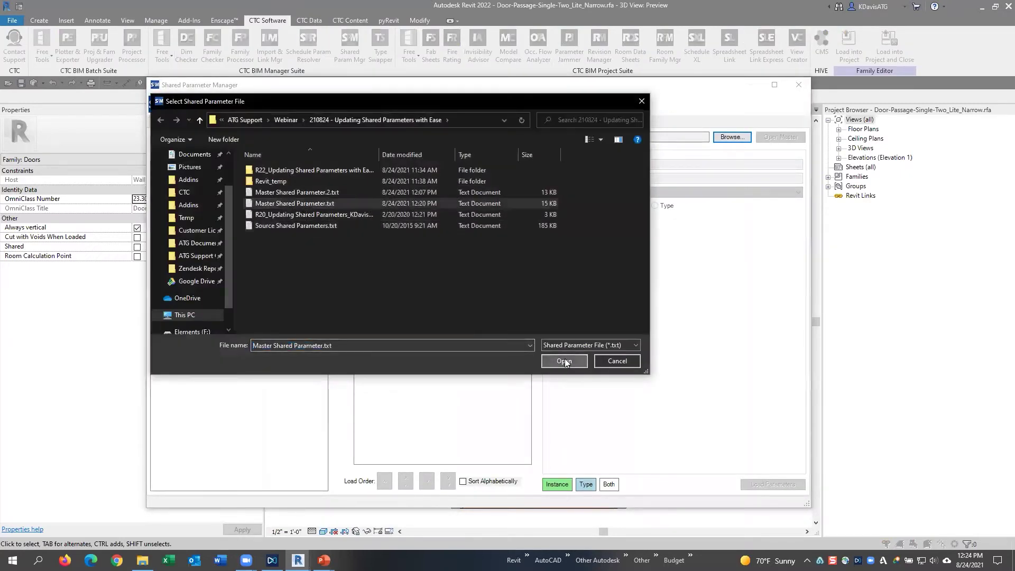
{"action": "left_click", "coordinate": [564, 360]}
Load the Equipment Clearance selection set, from Clearance Offset Back through Clearance Type, into the open door family
{"action": "left_click", "coordinate": [409, 234]}
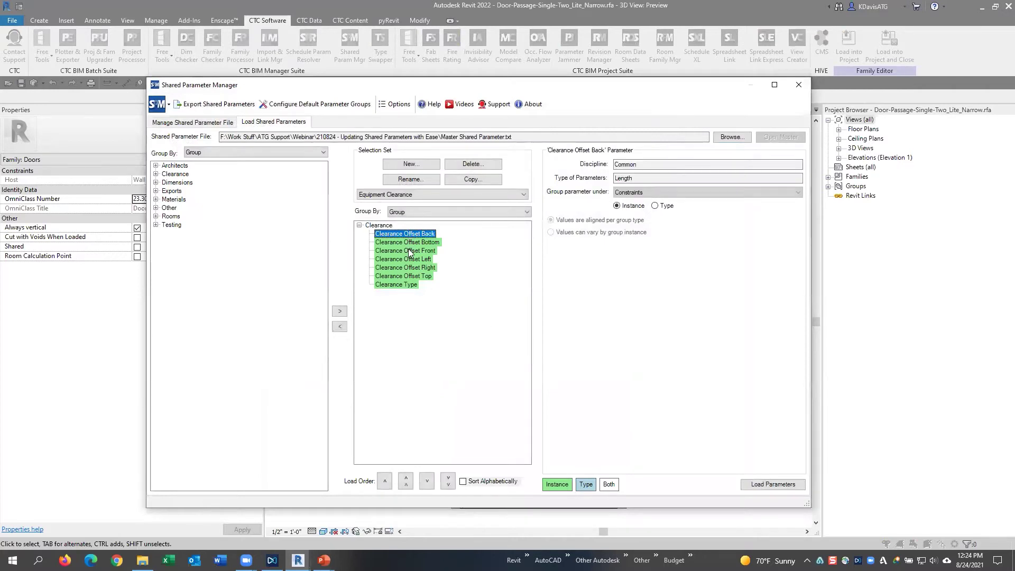
{"action": "left_click", "coordinate": [406, 285], "text": "shift"}
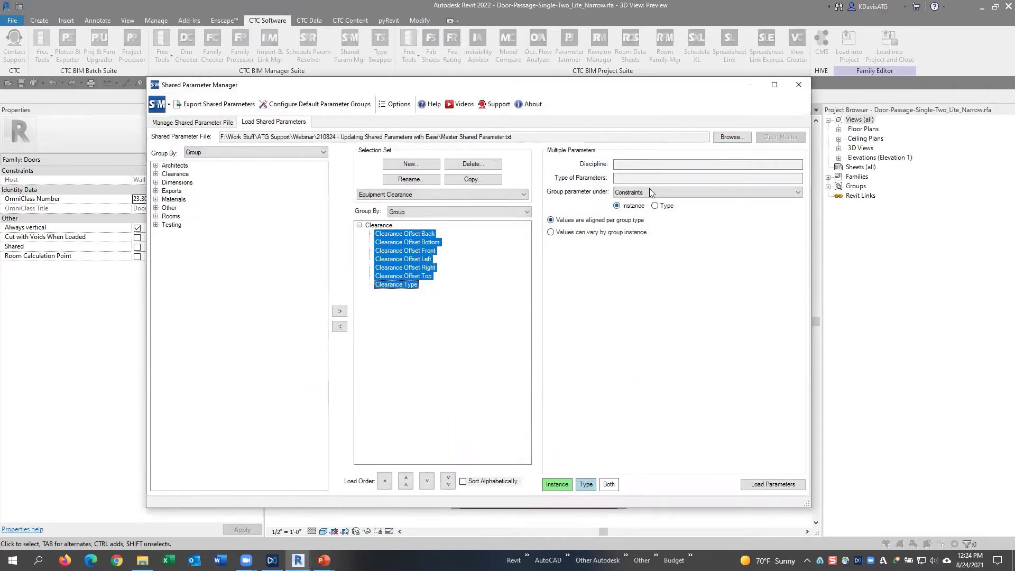
{"action": "left_click", "coordinate": [768, 485]}
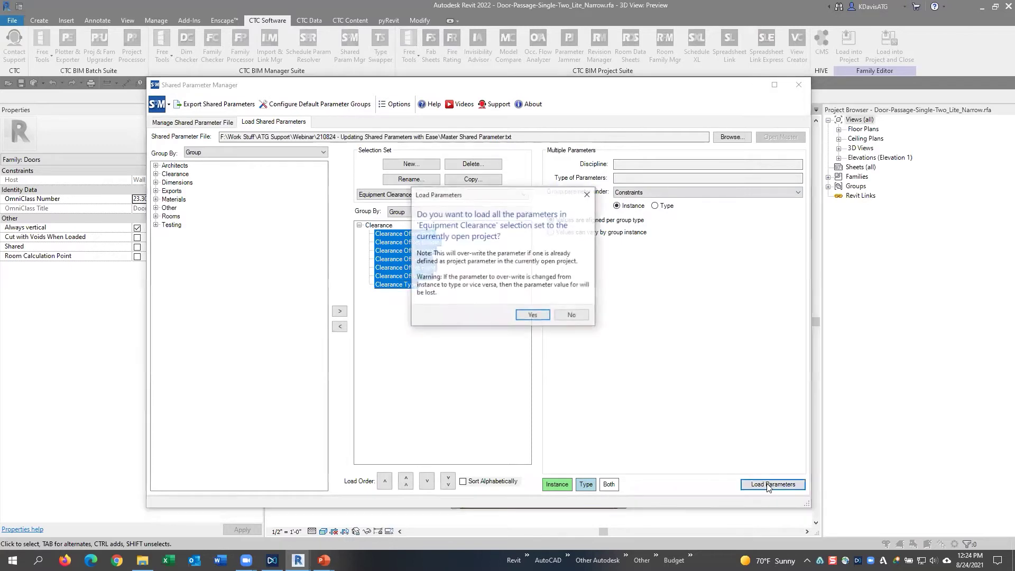
{"action": "left_click", "coordinate": [532, 315]}
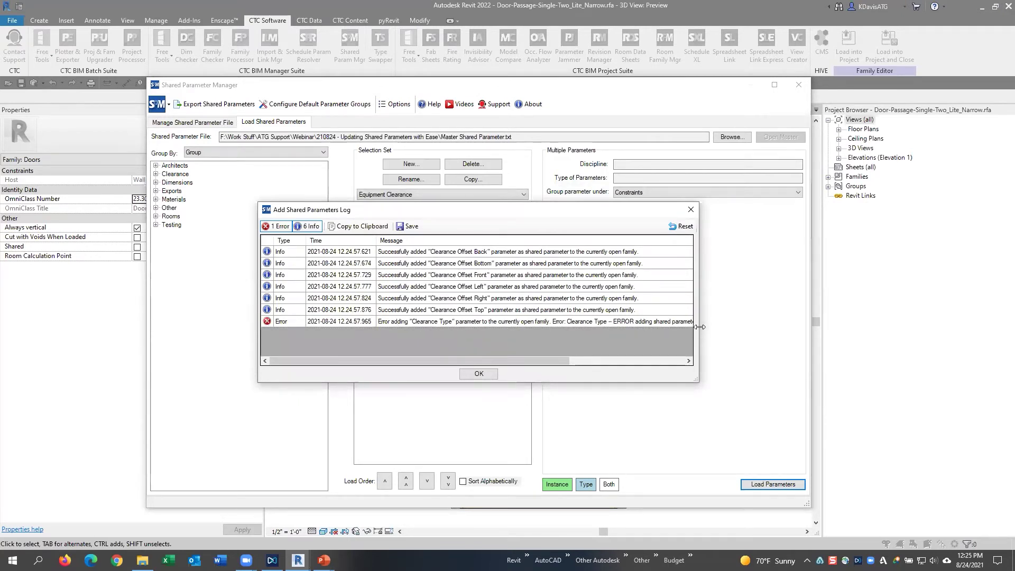
Widen the Add Shared Parameters Log to read the Clearance Type entry, then close the log and the Shared Parameter Manager
{"action": "left_click_drag", "start_coordinate": [779, 340], "coordinate": [950, 339]}
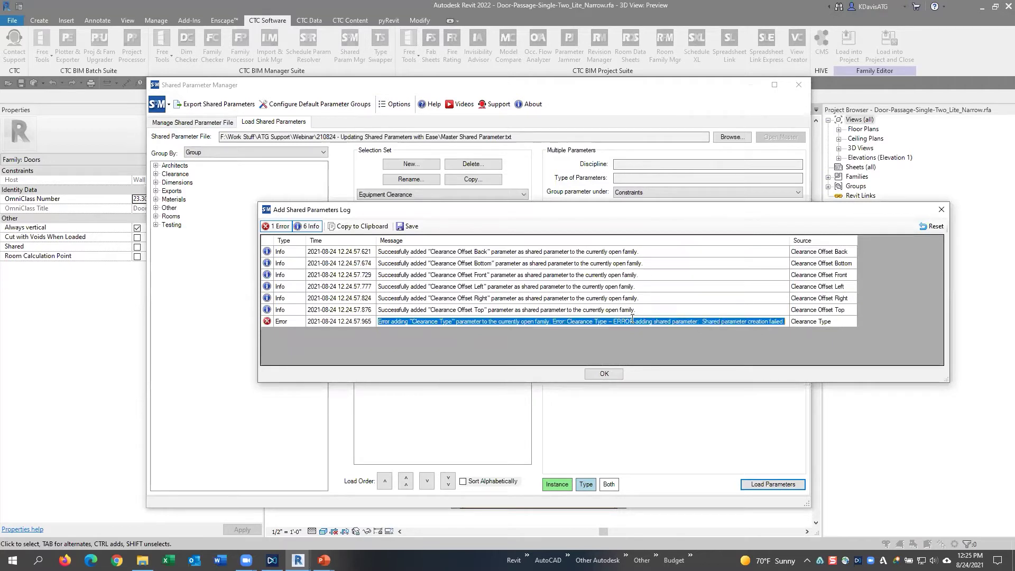
{"action": "left_click_drag", "start_coordinate": [612, 322], "coordinate": [785, 322]}
{"action": "left_click", "coordinate": [546, 321]}
{"action": "left_click_drag", "start_coordinate": [491, 321], "coordinate": [591, 322]}
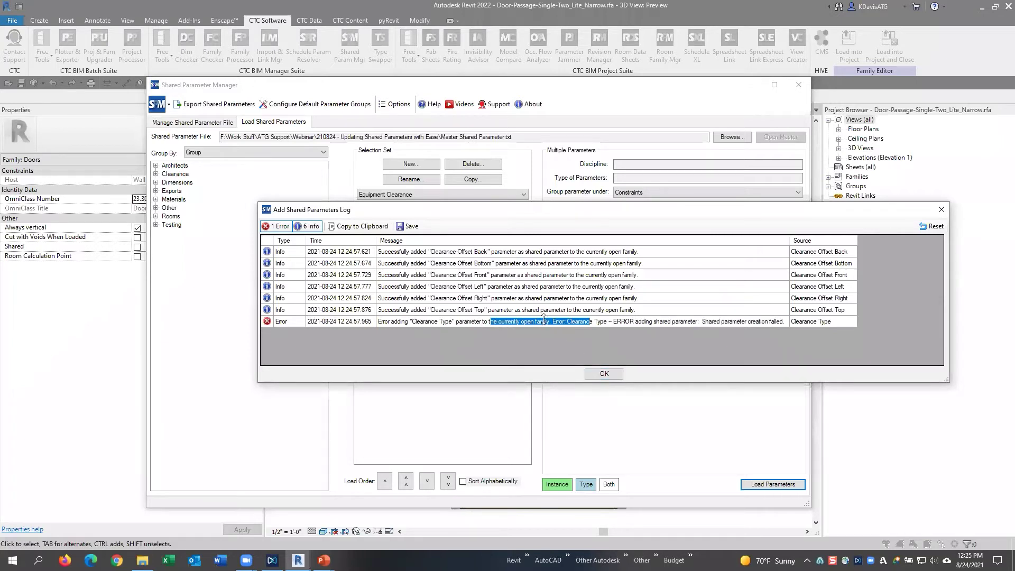
{"action": "left_click", "coordinate": [604, 374]}
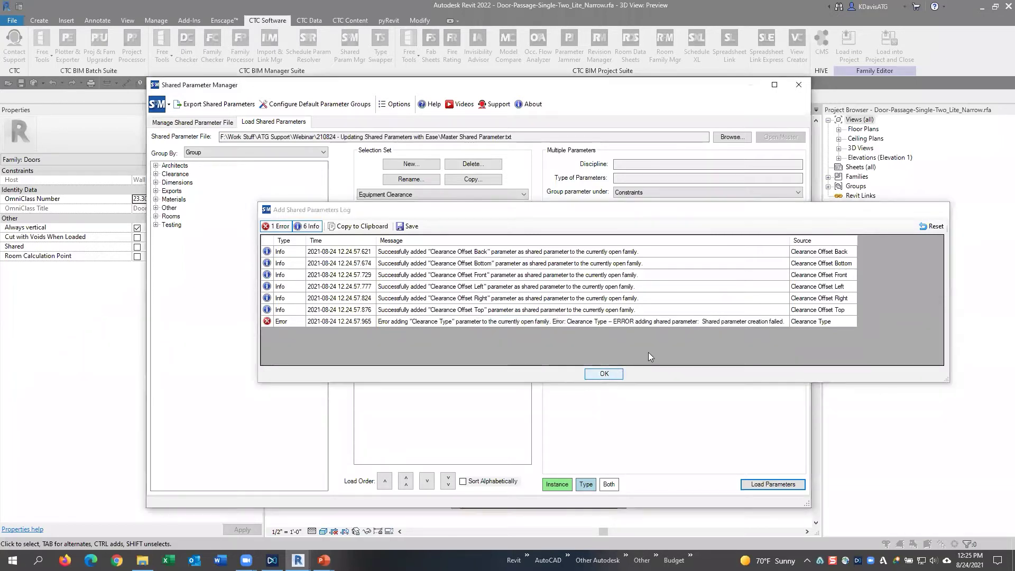
{"action": "left_click", "coordinate": [799, 85]}
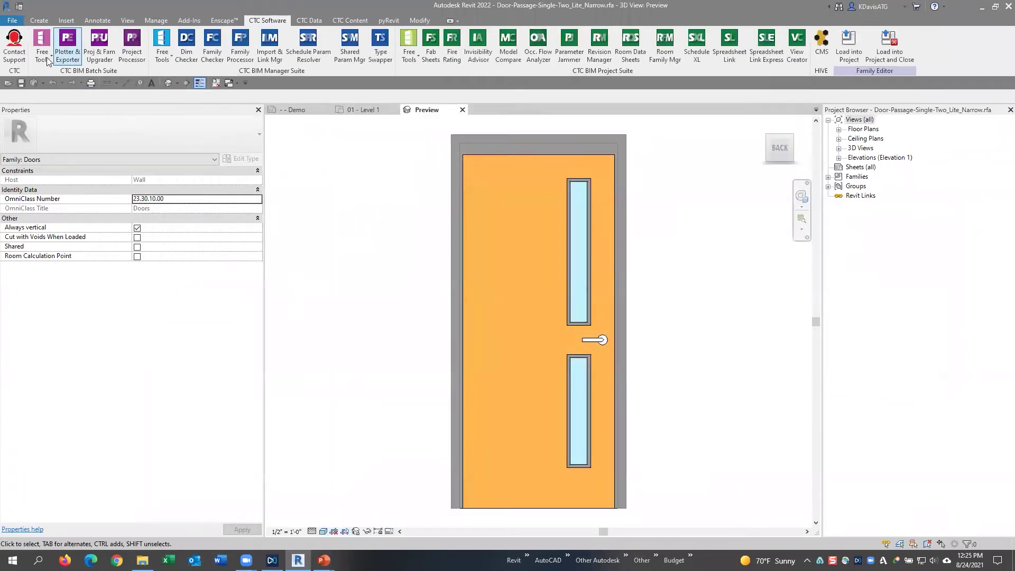
Review the Clearance Offset parameters under Constraints in the door's Family Types, leaving without changes
{"action": "left_click", "coordinate": [43, 32]}
{"action": "left_click", "coordinate": [39, 20]}
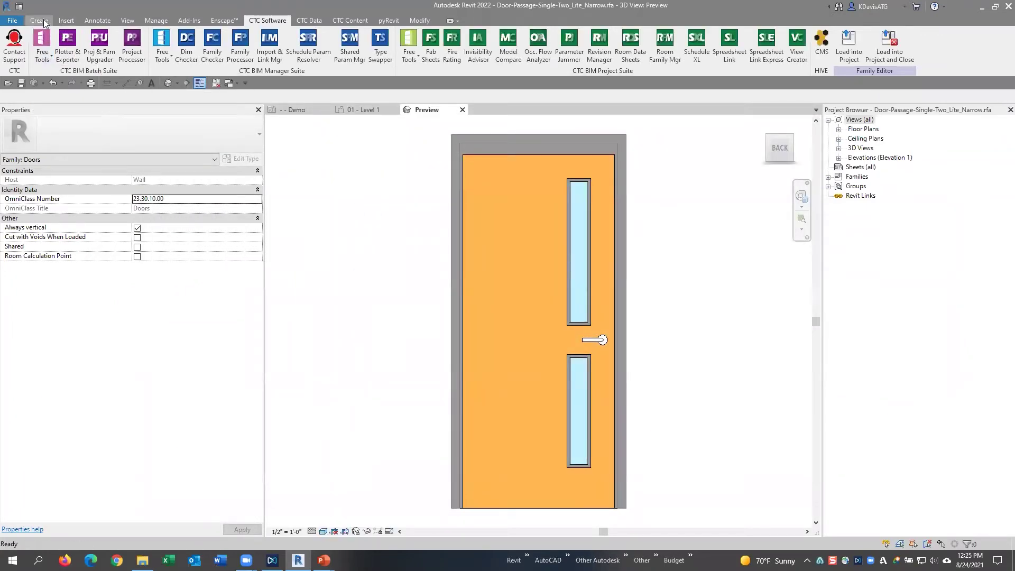
{"action": "left_click", "coordinate": [41, 55]}
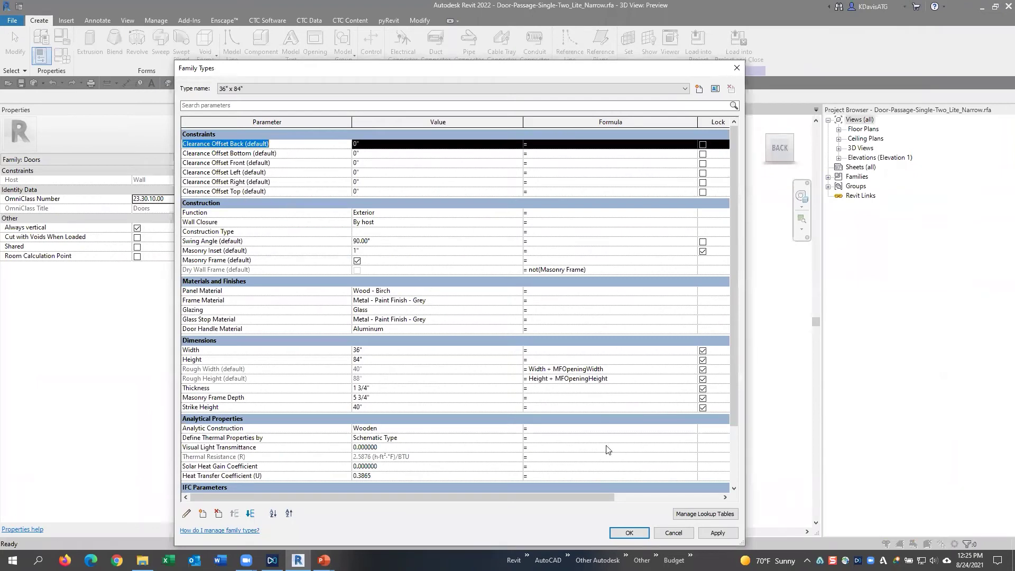
{"action": "left_click", "coordinate": [672, 532]}
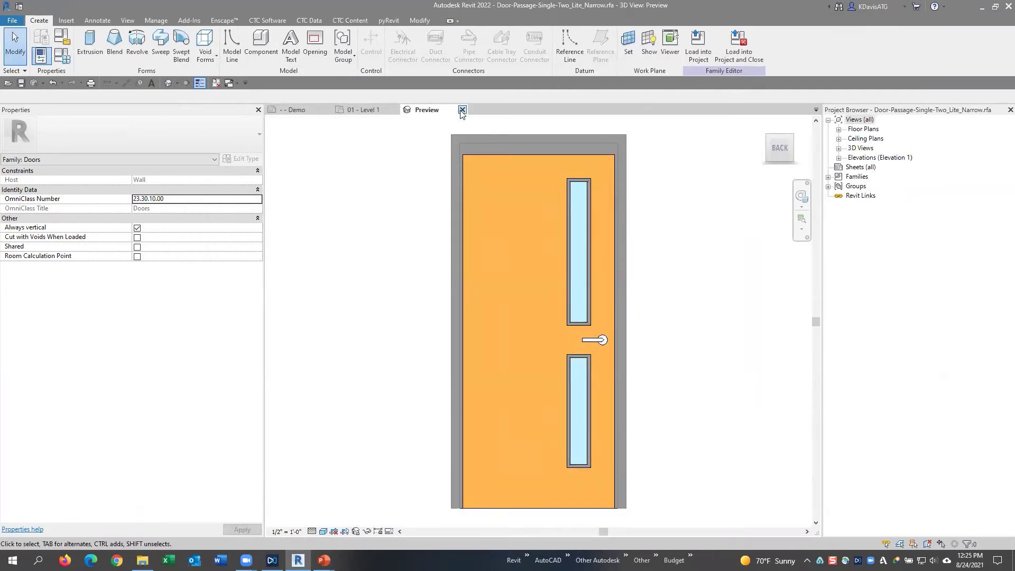
Close the door family without saving and fit the whole Level 1 floor plan in the view
{"action": "left_click", "coordinate": [462, 110]}
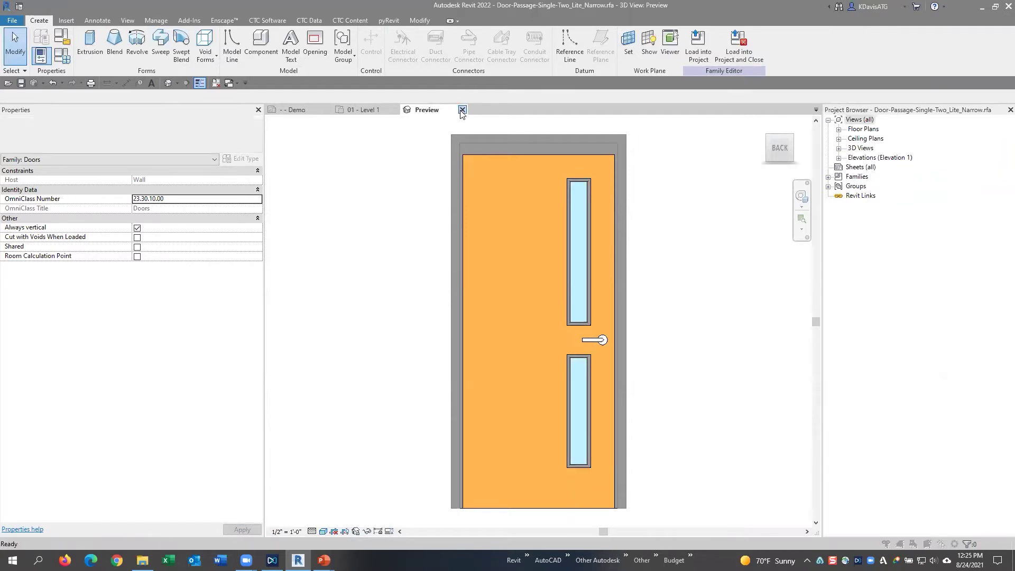
{"action": "left_click", "coordinate": [534, 288]}
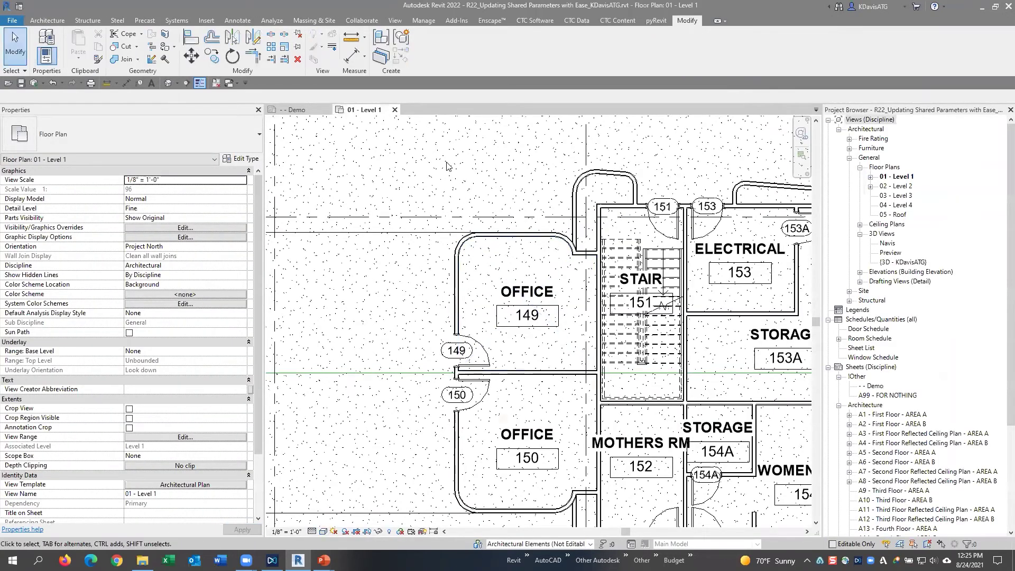
{"action": "key", "text": "z"}
{"action": "key", "text": "f"}
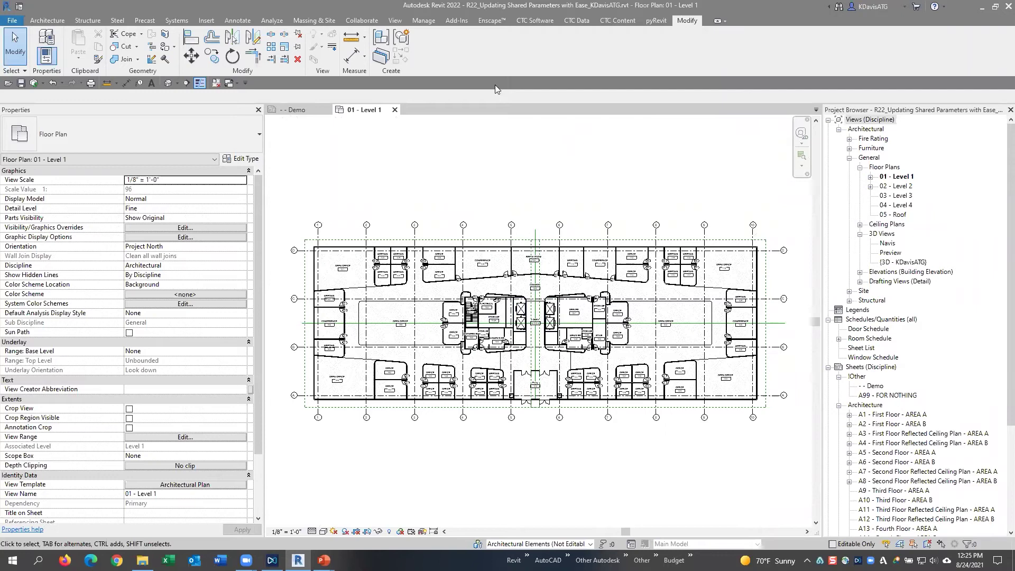
Export the project's shared parameters from the Shared Parameter Manager under the suggested file name and open the exported file as the master
{"action": "left_click", "coordinate": [554, 20]}
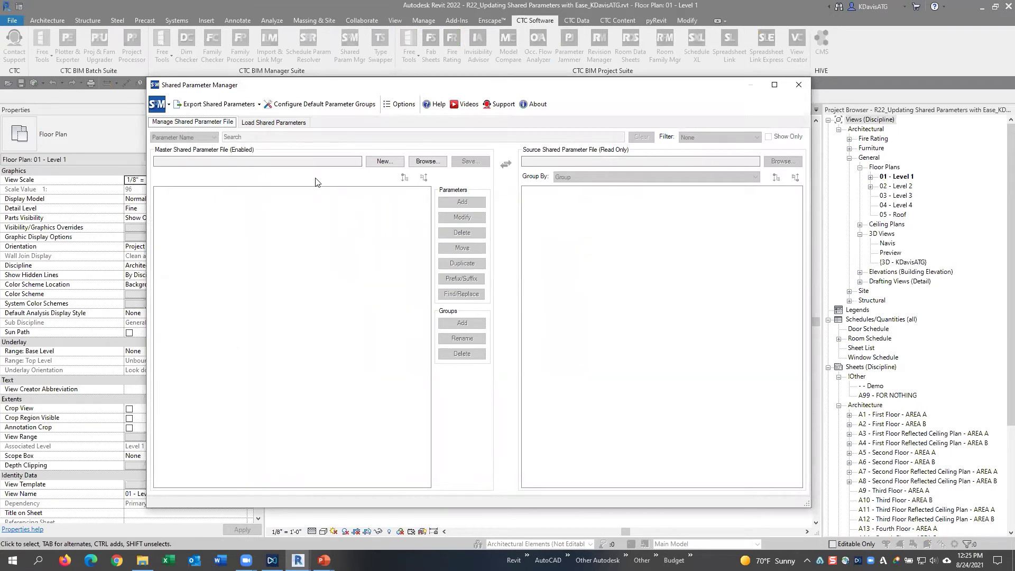
{"action": "left_click", "coordinate": [211, 106]}
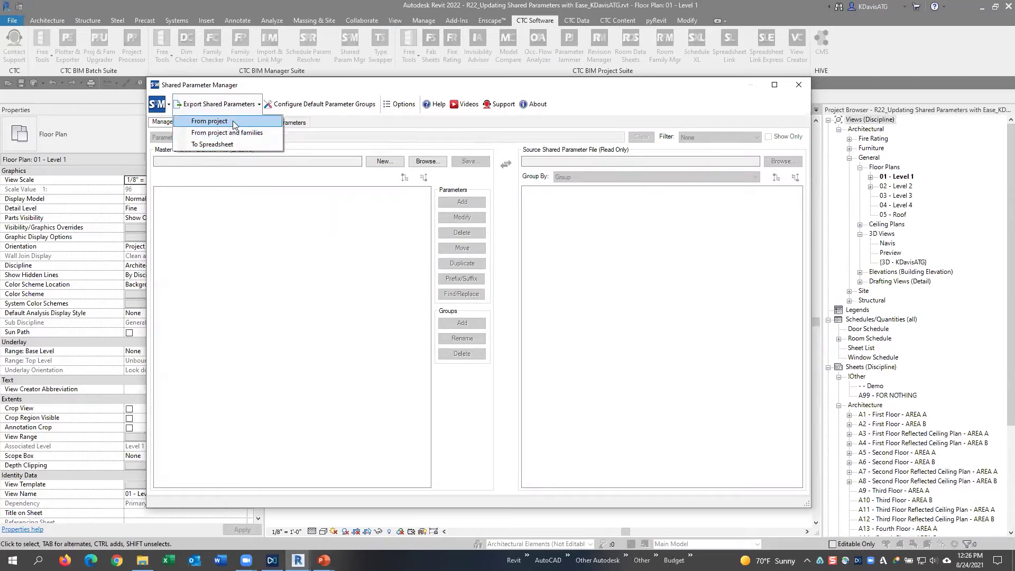
{"action": "left_click", "coordinate": [231, 122]}
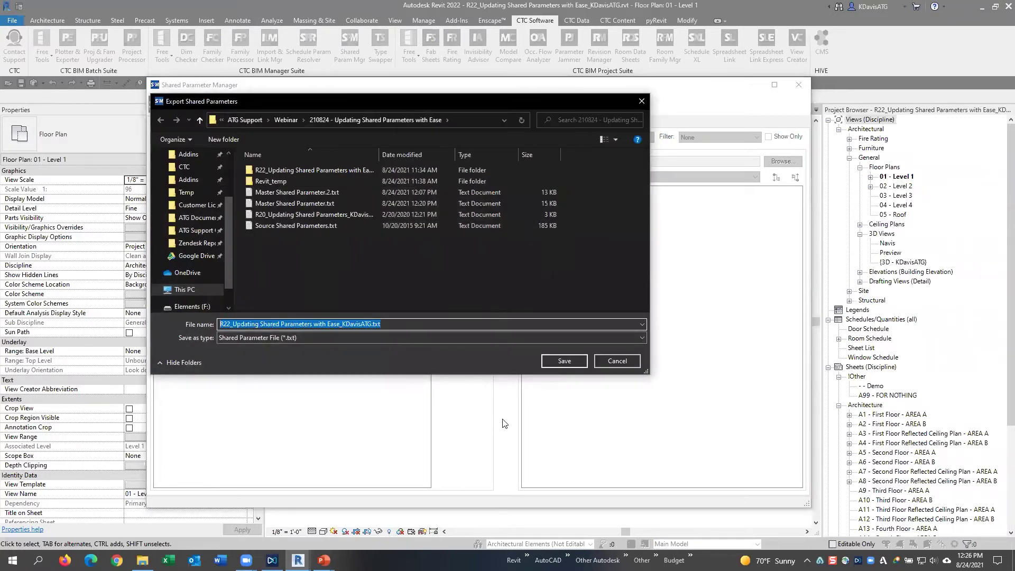
{"action": "left_click", "coordinate": [561, 361]}
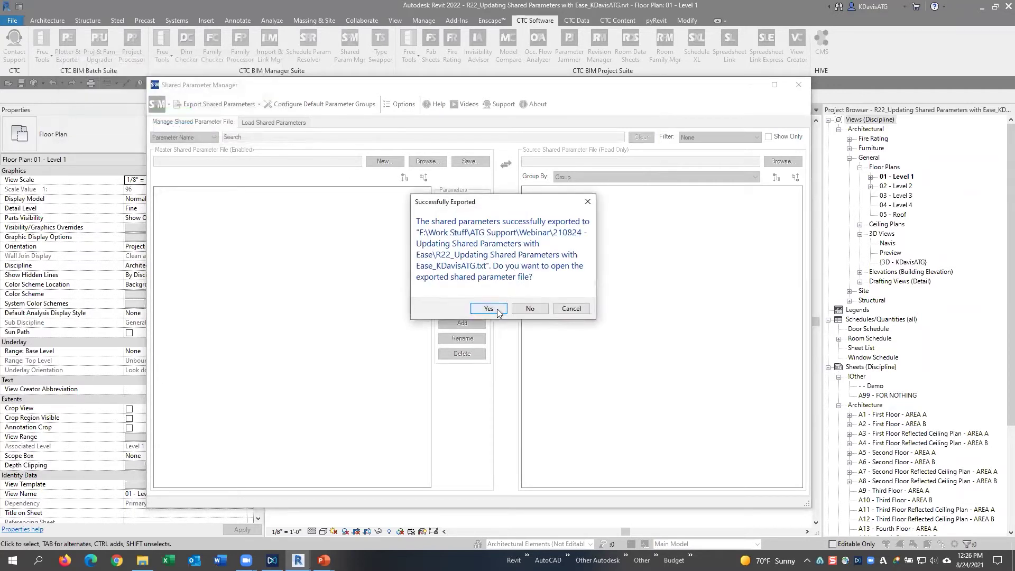
{"action": "left_click", "coordinate": [488, 308]}
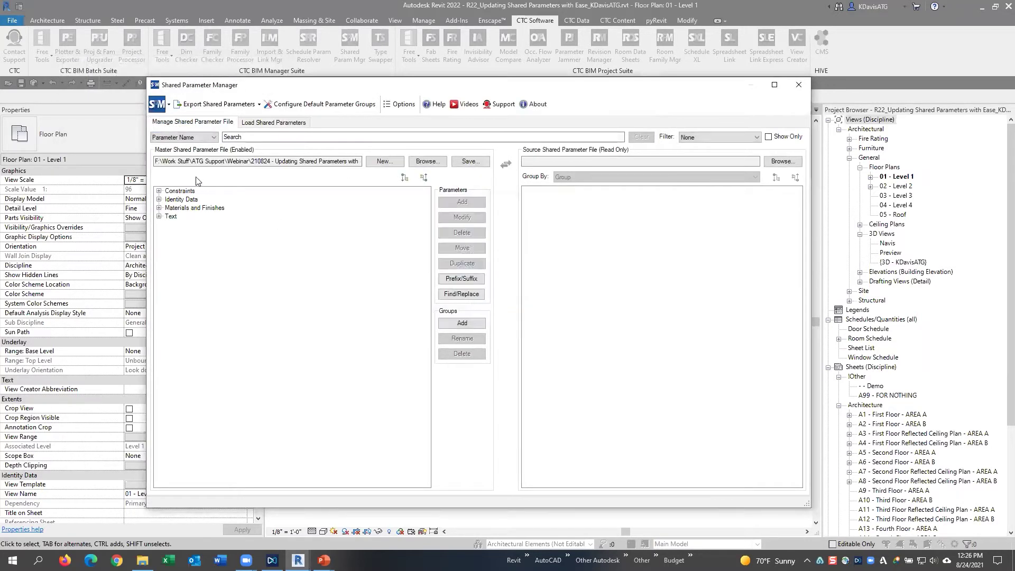
Check the exported file's path in the master field and load Master Shared Parameter.txt as the source file
{"action": "left_click_drag", "start_coordinate": [205, 164], "coordinate": [375, 165]}
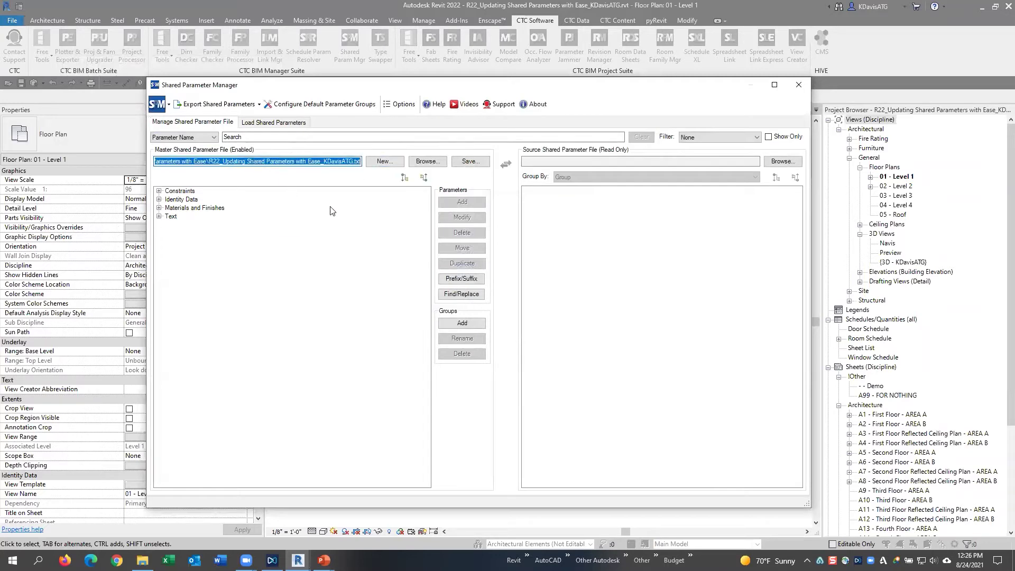
{"action": "left_click", "coordinate": [783, 161]}
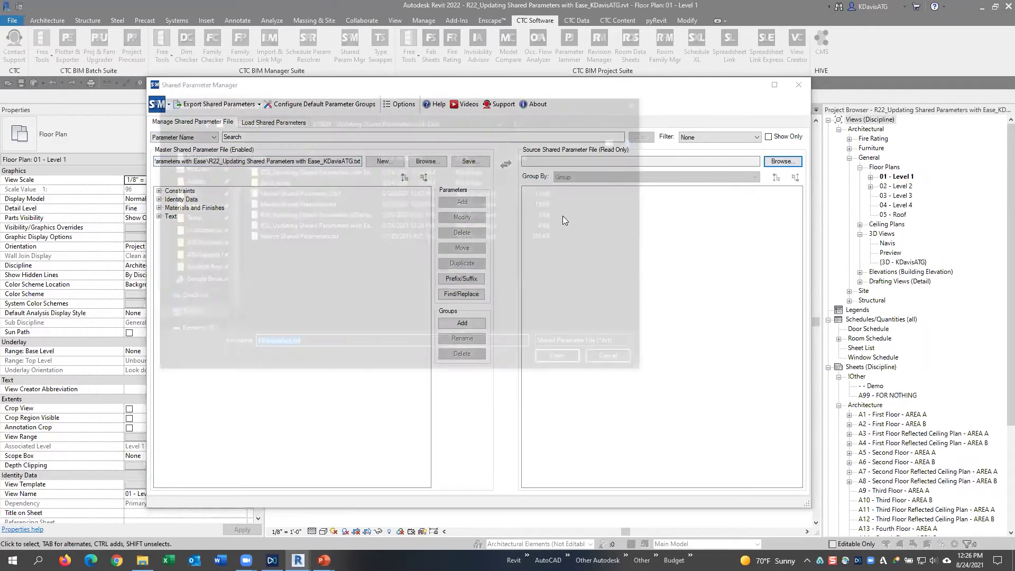
{"action": "left_click", "coordinate": [296, 202]}
{"action": "left_click", "coordinate": [580, 359]}
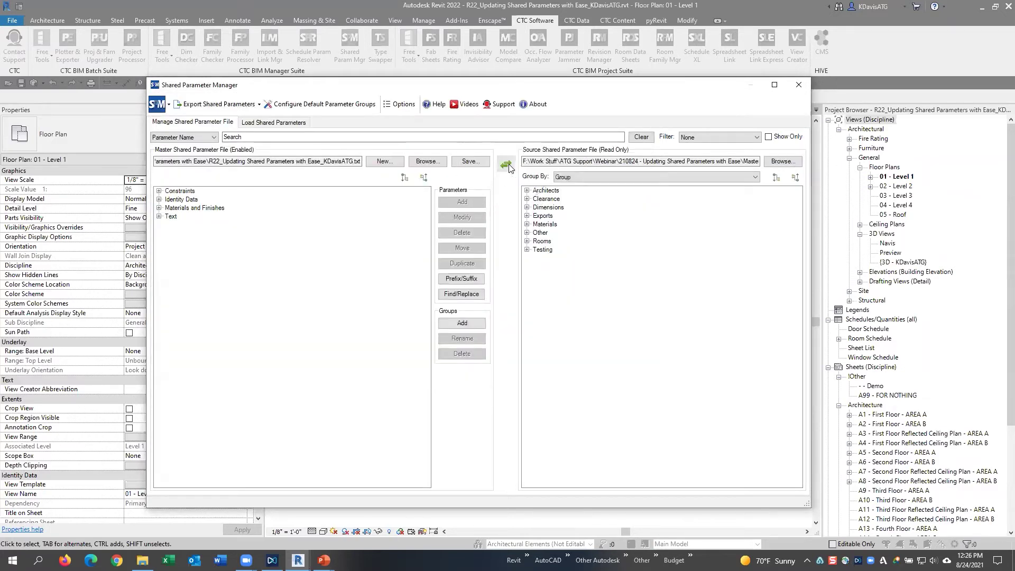
Swap the two files so Master Shared Parameter.txt is the master and the project export is the source, checking both paths
{"action": "left_click", "coordinate": [507, 165]}
{"action": "left_click", "coordinate": [331, 161]}
{"action": "left_click_drag", "start_coordinate": [294, 162], "coordinate": [407, 163]}
{"action": "left_click_drag", "start_coordinate": [670, 161], "coordinate": [833, 160]}
{"action": "left_click", "coordinate": [694, 224]}
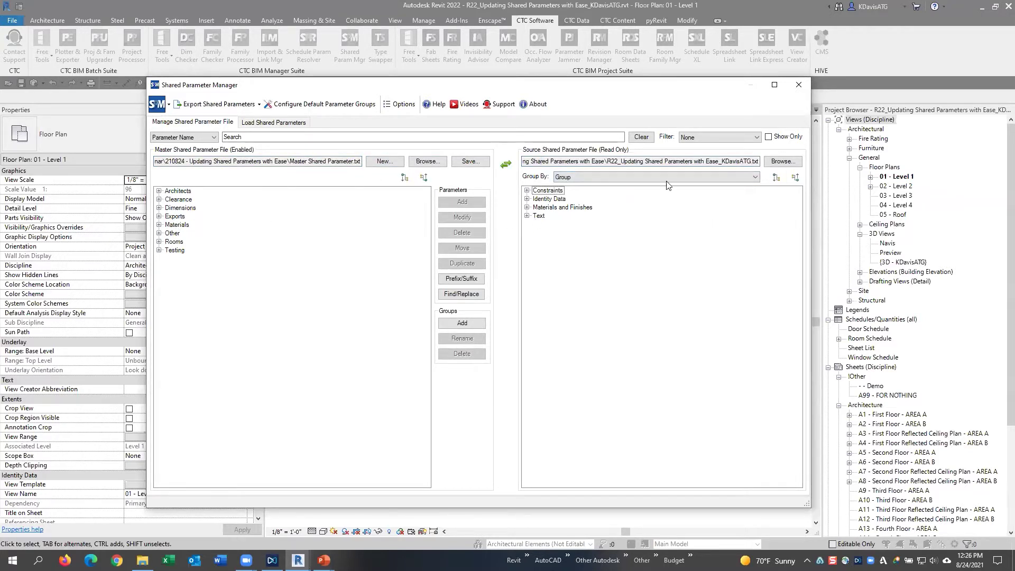
Restrict both lists to filtered parameters only, trying the Conflicts filter before switching to Unique
{"action": "left_click", "coordinate": [750, 137]}
{"action": "left_click", "coordinate": [708, 153]}
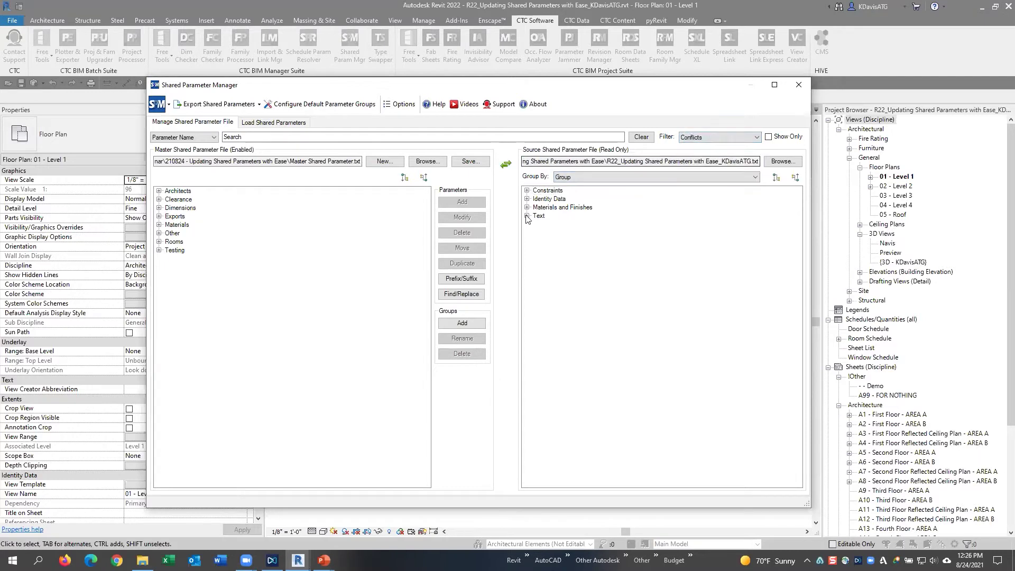
{"action": "left_click", "coordinate": [788, 137]}
{"action": "left_click", "coordinate": [745, 137]}
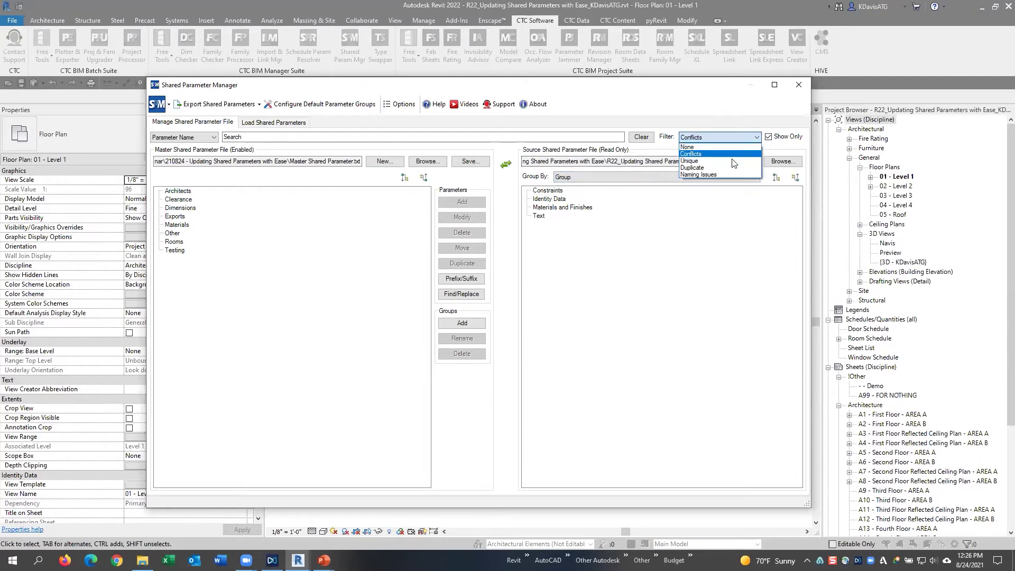
{"action": "left_click", "coordinate": [732, 161]}
Copy the source's Identity Data group with its unique parameters into the master shared parameter file and close the warning log
{"action": "left_click", "coordinate": [554, 207]}
{"action": "left_click", "coordinate": [553, 242]}
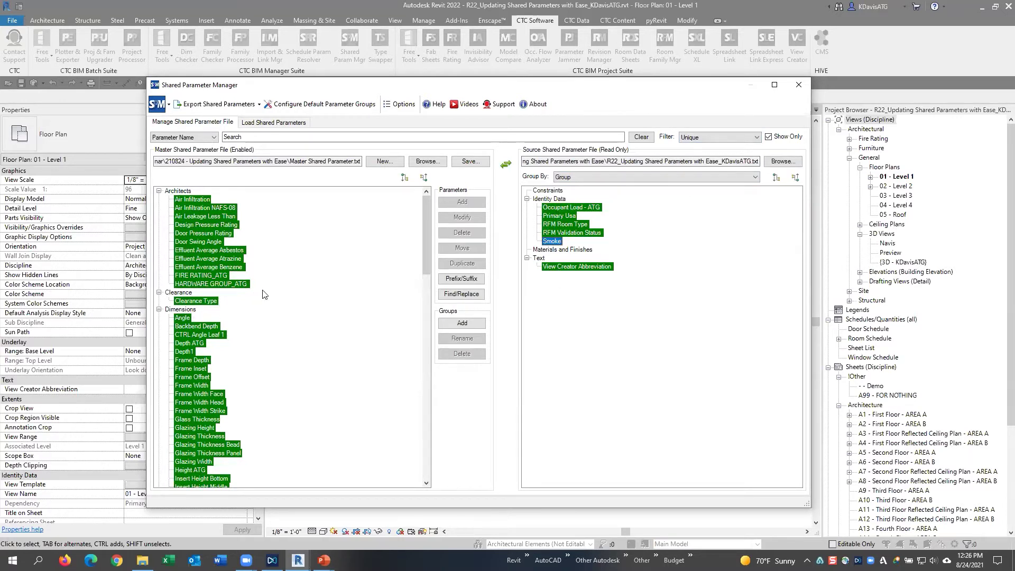
{"action": "left_click", "coordinate": [565, 207]}
{"action": "left_click", "coordinate": [544, 199]}
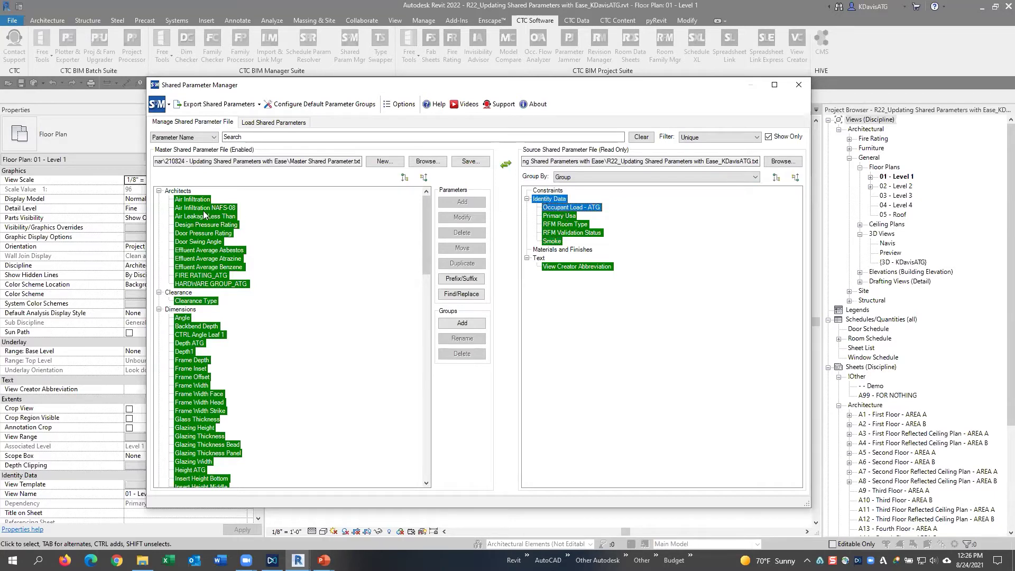
{"action": "left_click", "coordinate": [555, 200]}
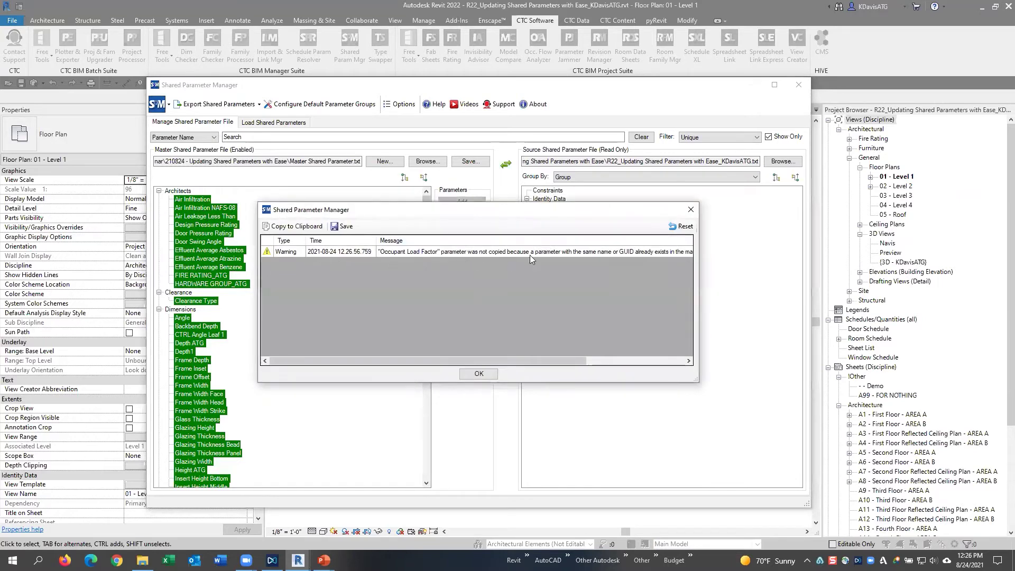
{"action": "left_click", "coordinate": [690, 209]}
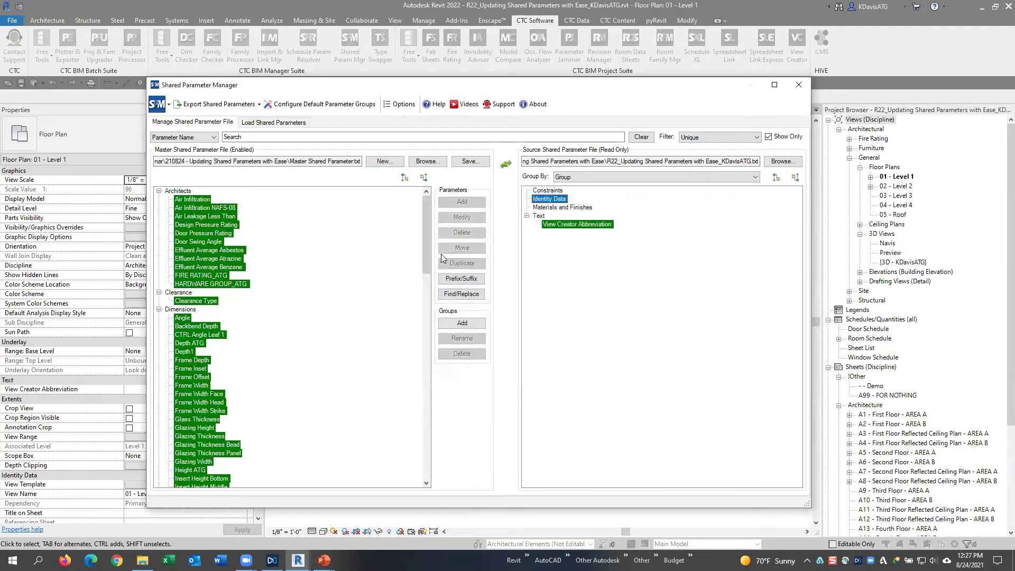
Collapse the Architects, Dimensions, Exports and Materials groups in the master list and copy View Creator Abbreviation into the master file
{"action": "left_click", "coordinate": [598, 225]}
{"action": "mouse_move", "coordinate": [574, 229]}
{"action": "left_mouse_down"}
{"action": "mouse_move", "coordinate": [370, 244]}
{"action": "mouse_move", "coordinate": [319, 276]}
{"action": "mouse_move", "coordinate": [189, 305]}
{"action": "mouse_move", "coordinate": [195, 269]}
{"action": "mouse_move", "coordinate": [583, 227]}
{"action": "left_mouse_up"}
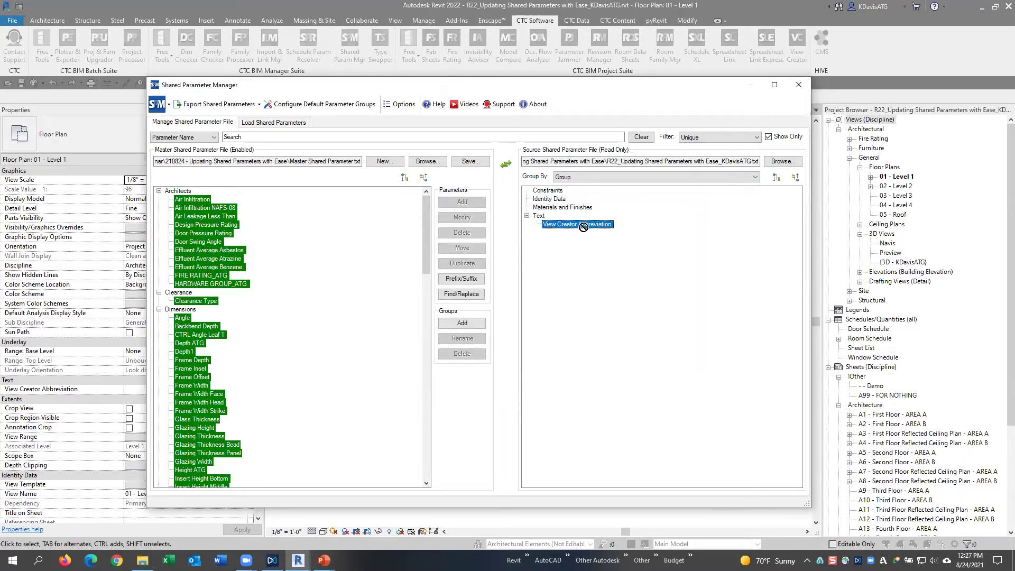
{"action": "left_click", "coordinate": [159, 191]}
{"action": "left_click", "coordinate": [159, 216]}
{"action": "left_click", "coordinate": [158, 224]}
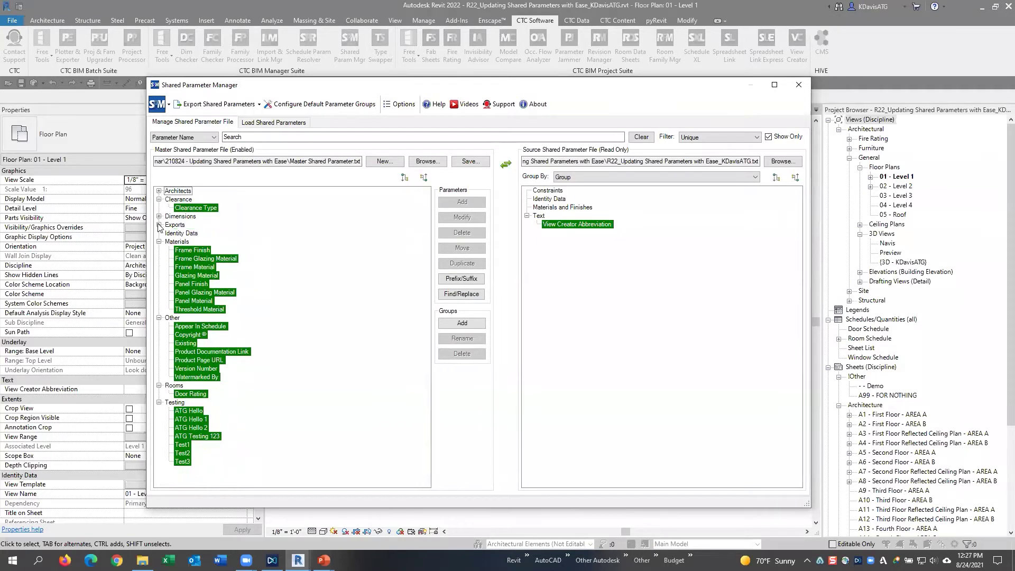
{"action": "left_click", "coordinate": [159, 242]}
{"action": "left_click_drag", "start_coordinate": [556, 230], "coordinate": [218, 261]}
Save the updated master shared parameter file and dismiss the save message
{"action": "left_click", "coordinate": [470, 162]}
{"action": "left_click", "coordinate": [547, 305]}
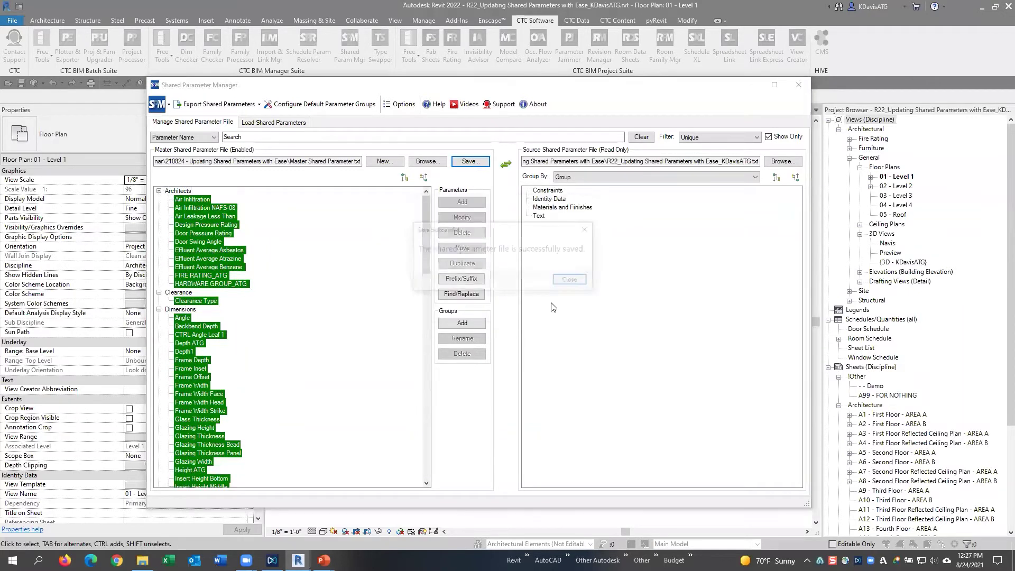
{"action": "left_click", "coordinate": [569, 279]}
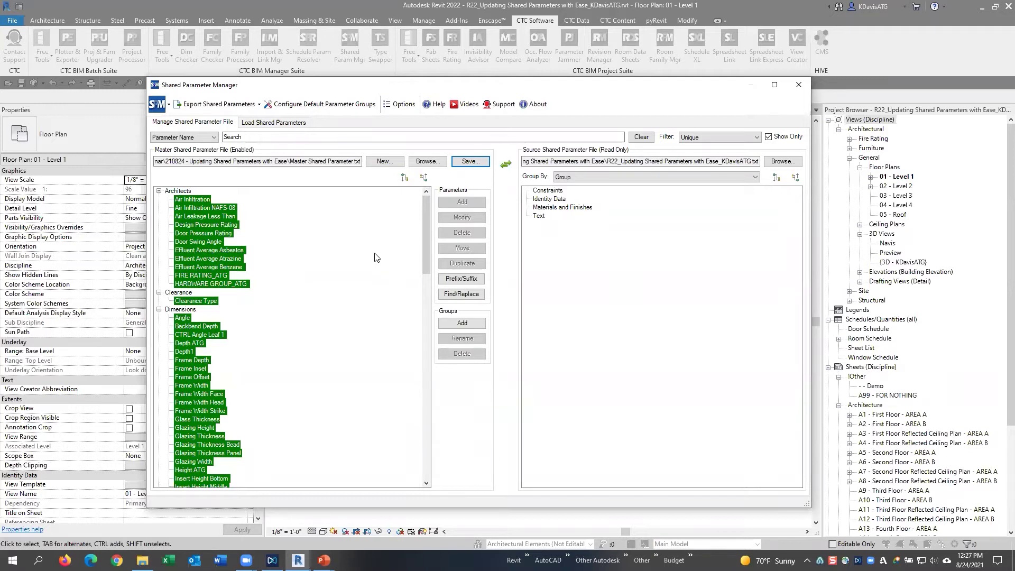
Set the Shared Parameter Manager's filter to None
{"action": "left_click", "coordinate": [720, 137]}
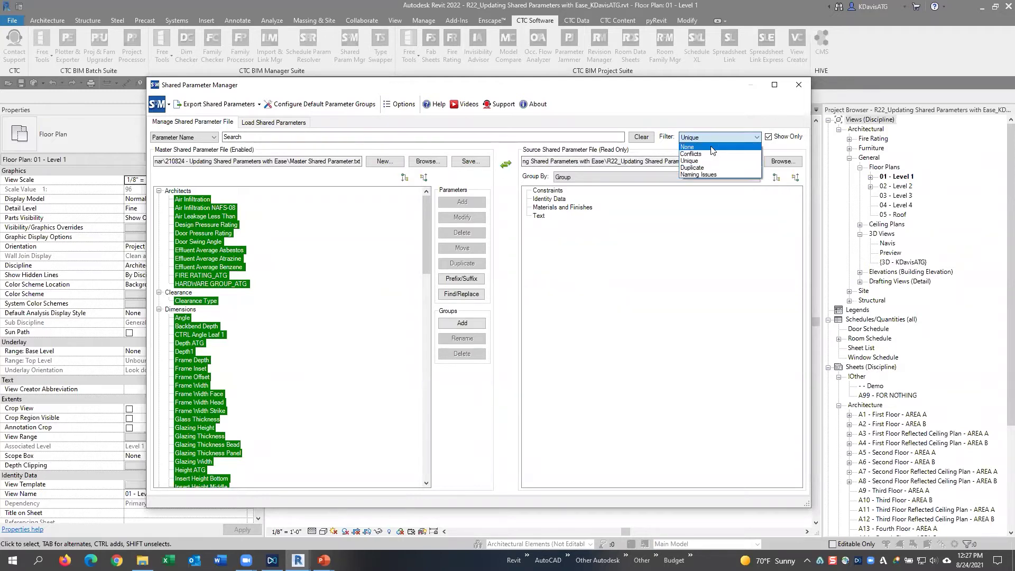
{"action": "left_click", "coordinate": [703, 152]}
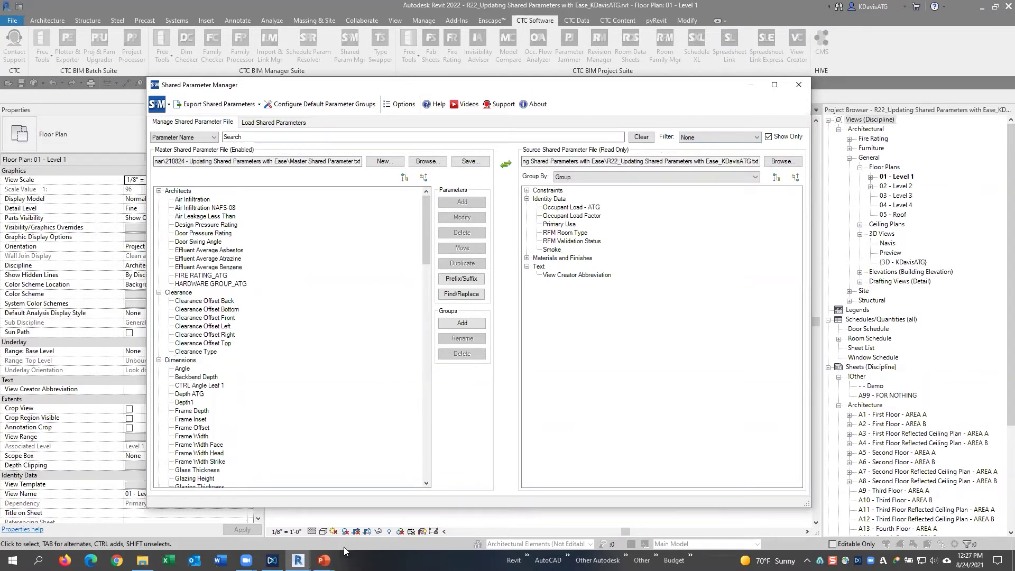
Switch to the running PowerPoint slide show
{"action": "left_click", "coordinate": [323, 560]}
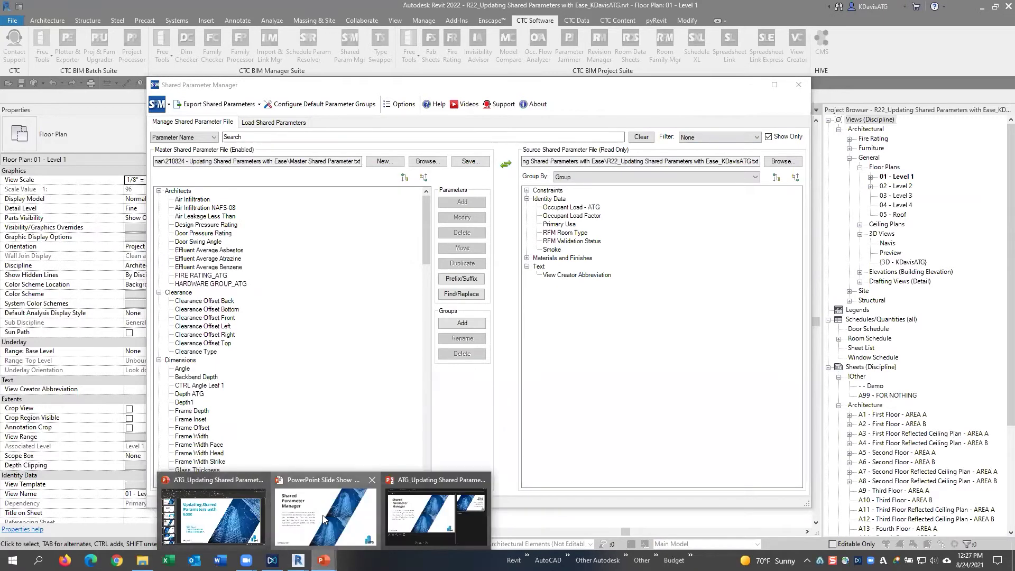
{"action": "left_click", "coordinate": [322, 515]}
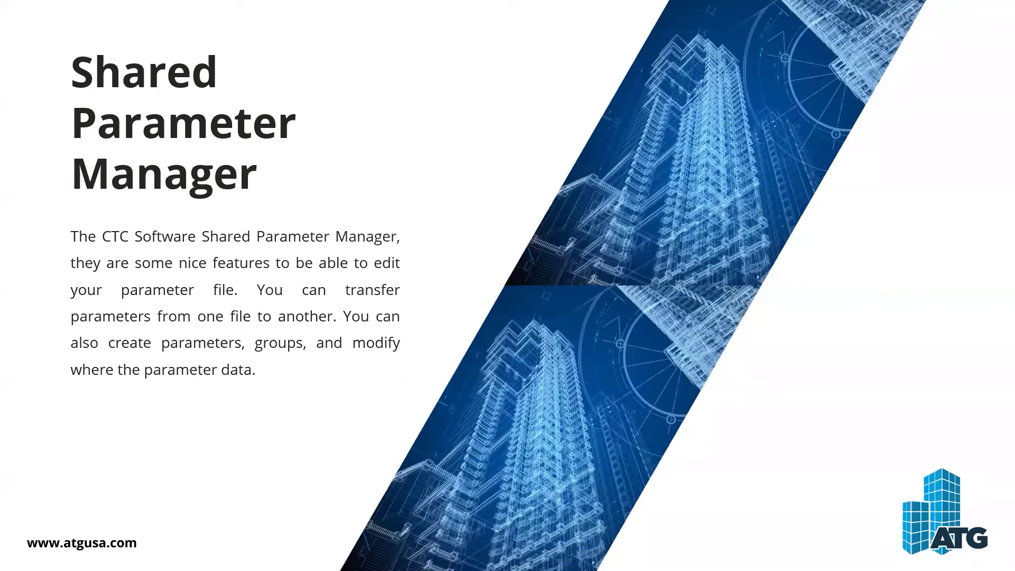
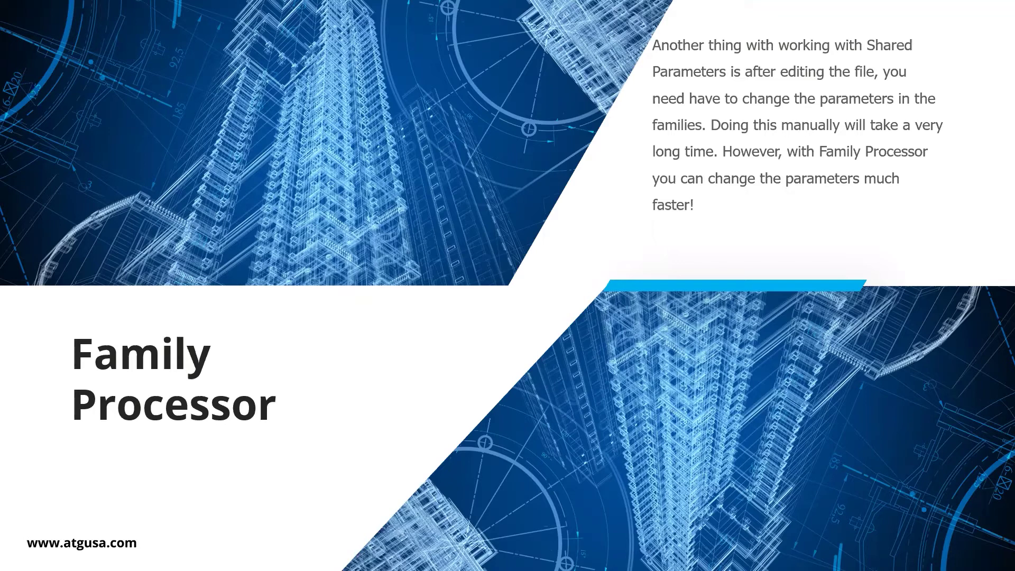
Return to Revit and close the Shared Parameter Manager
{"action": "key", "text": "alt+Tab"}
{"action": "key", "text": "Tab"}
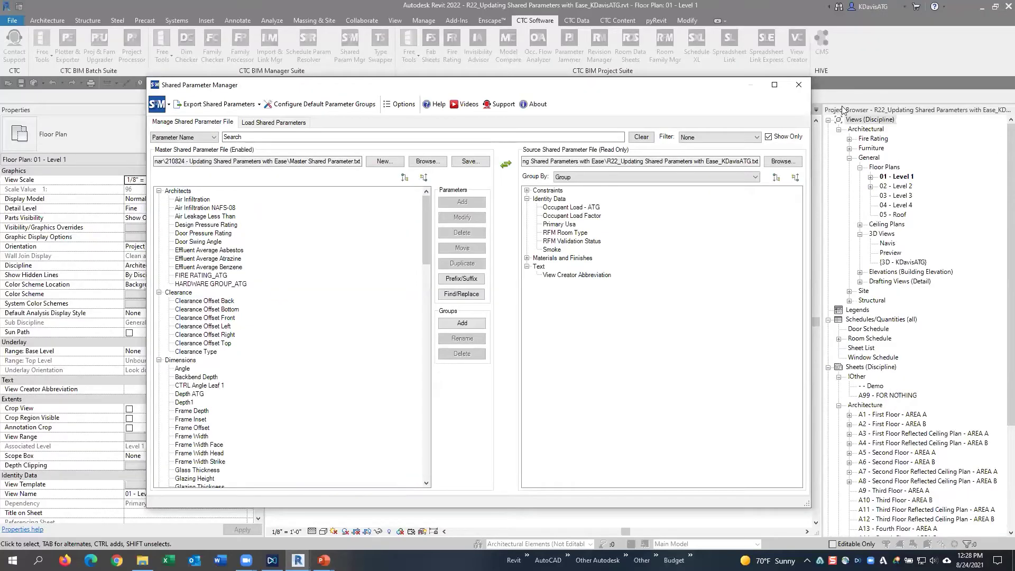
{"action": "left_click", "coordinate": [798, 85]}
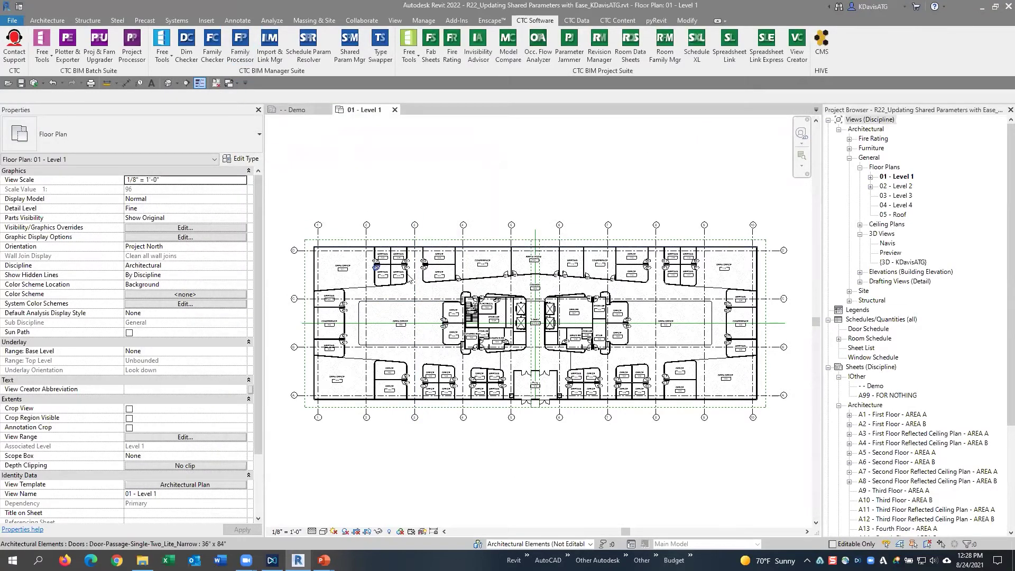
Open the Door-Passage-Single-Two_Lite_Narrow family of the door at Meeting 103 for editing and start Family Processor on it
{"action": "scroll", "coordinate": [374, 268], "scroll_direction": "up", "scroll_amount": 4}
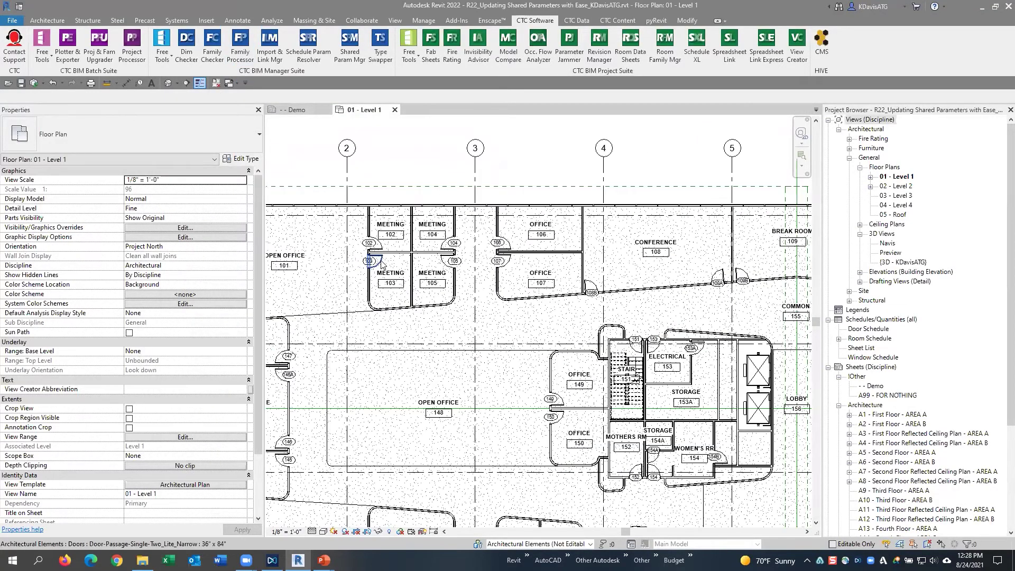
{"action": "left_click", "coordinate": [374, 261]}
{"action": "left_click", "coordinate": [427, 56]}
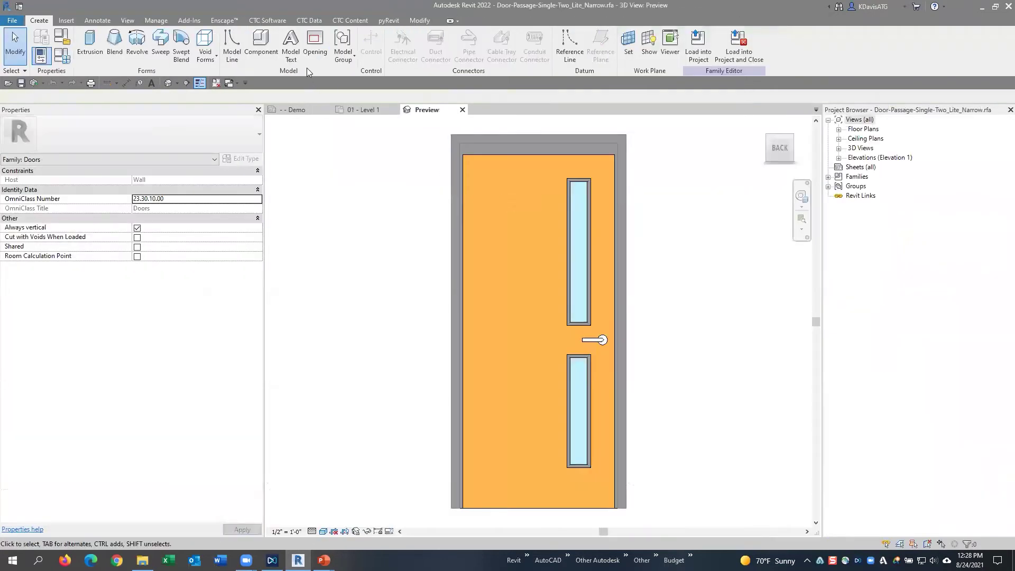
{"action": "left_click", "coordinate": [280, 22]}
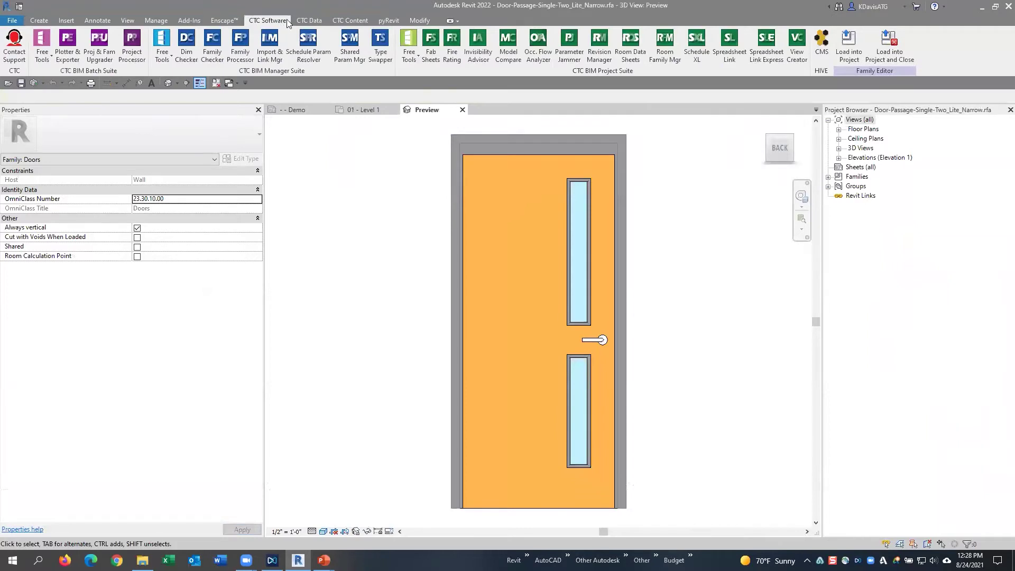
{"action": "left_click", "coordinate": [232, 63]}
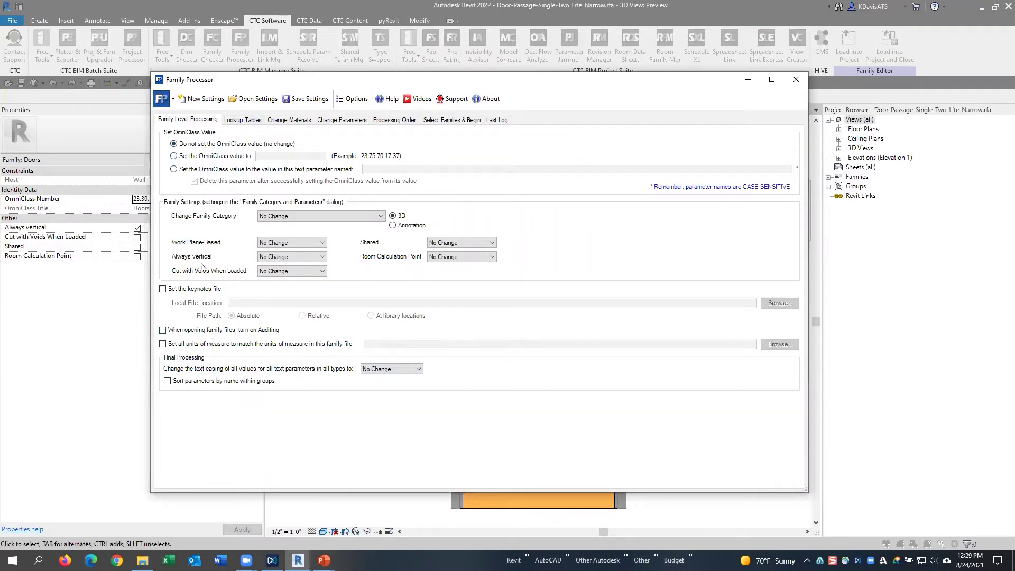
Examine Family Processor's family-level settings, lookup table deletion and import options, and the options for deleting, adding and changing materials
{"action": "key", "text": "ctrl"}
{"action": "left_click", "coordinate": [243, 336]}
{"action": "key", "text": "ctrl"}
{"action": "left_click", "coordinate": [244, 335]}
{"action": "left_click", "coordinate": [246, 121]}
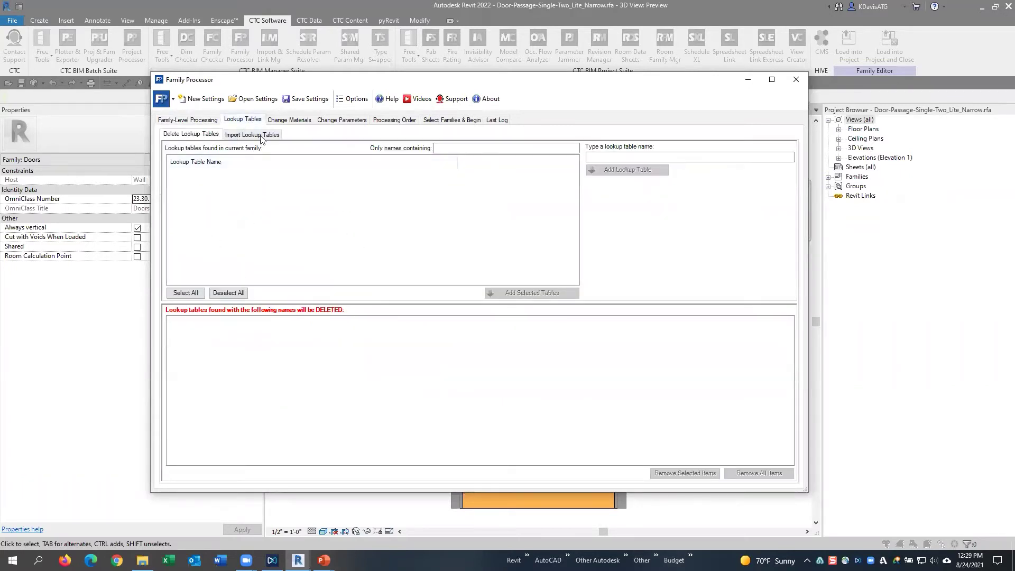
{"action": "left_click", "coordinate": [267, 139]}
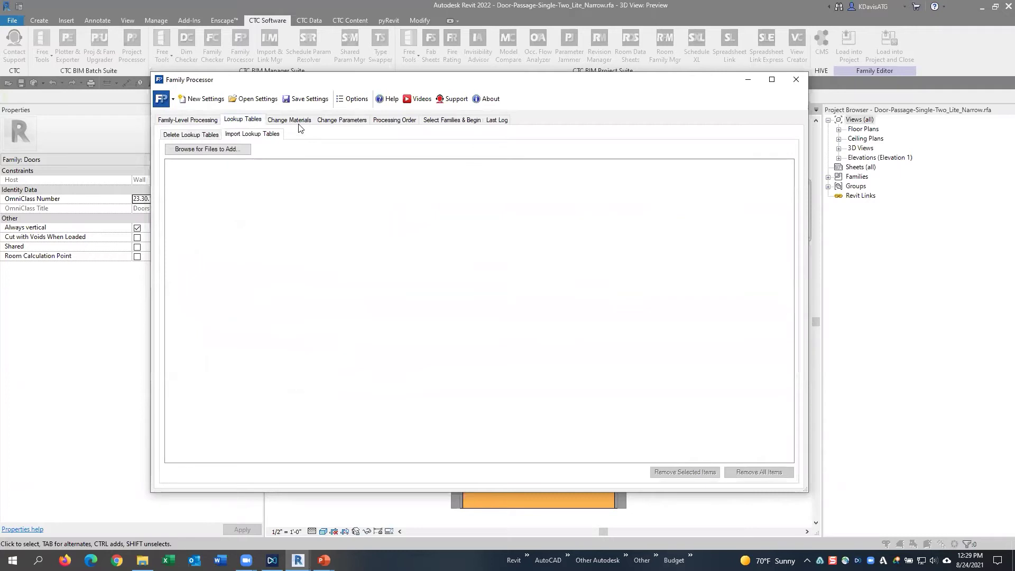
{"action": "left_click", "coordinate": [301, 120]}
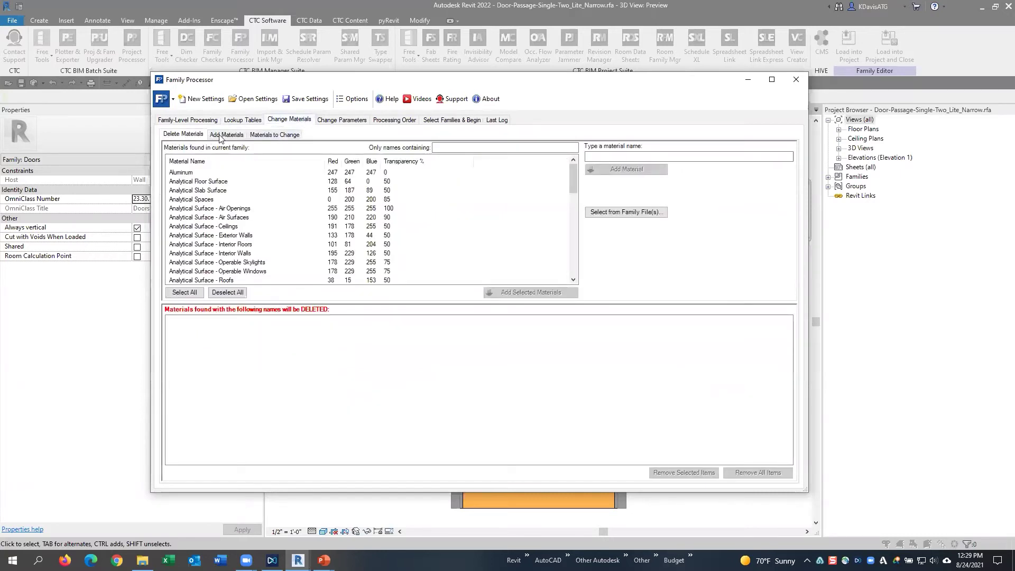
{"action": "left_click", "coordinate": [236, 137]}
{"action": "left_click", "coordinate": [285, 135]}
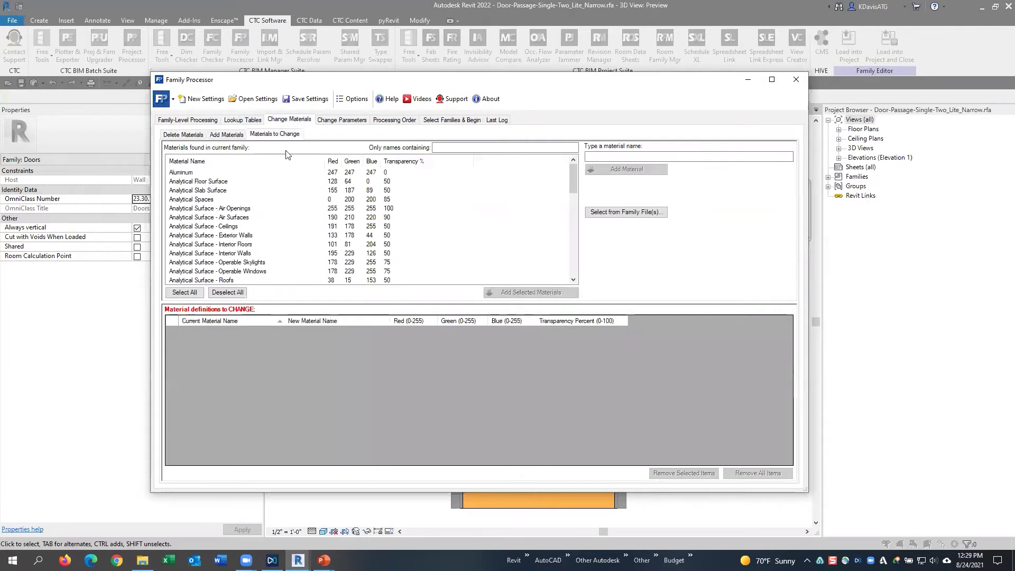
Load Master Shared Parameter.txt as the shared parameters file for changing parameters, and enlarge and reposition the Family Processor window
{"action": "left_click", "coordinate": [354, 120]}
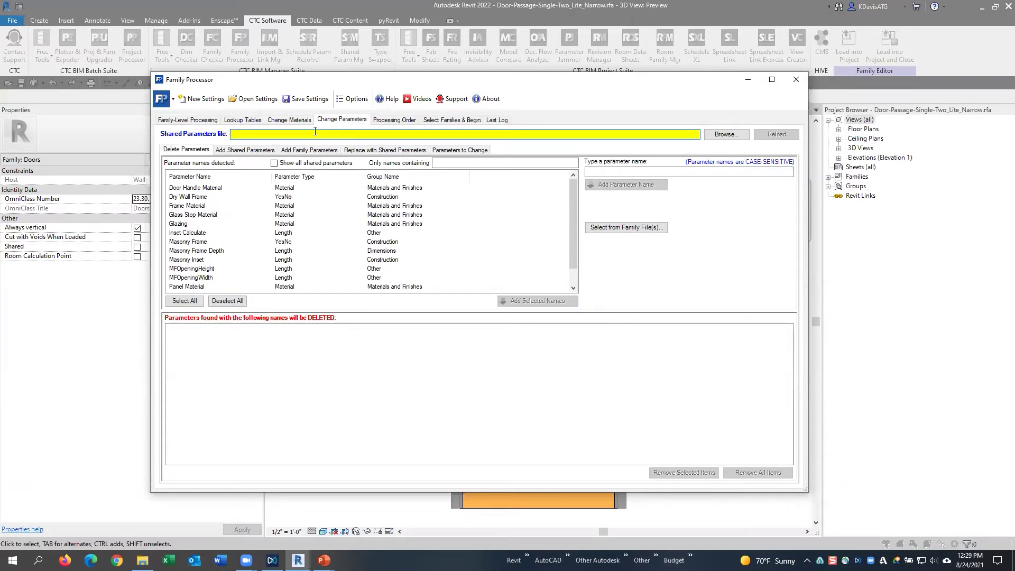
{"action": "left_click", "coordinate": [726, 134]}
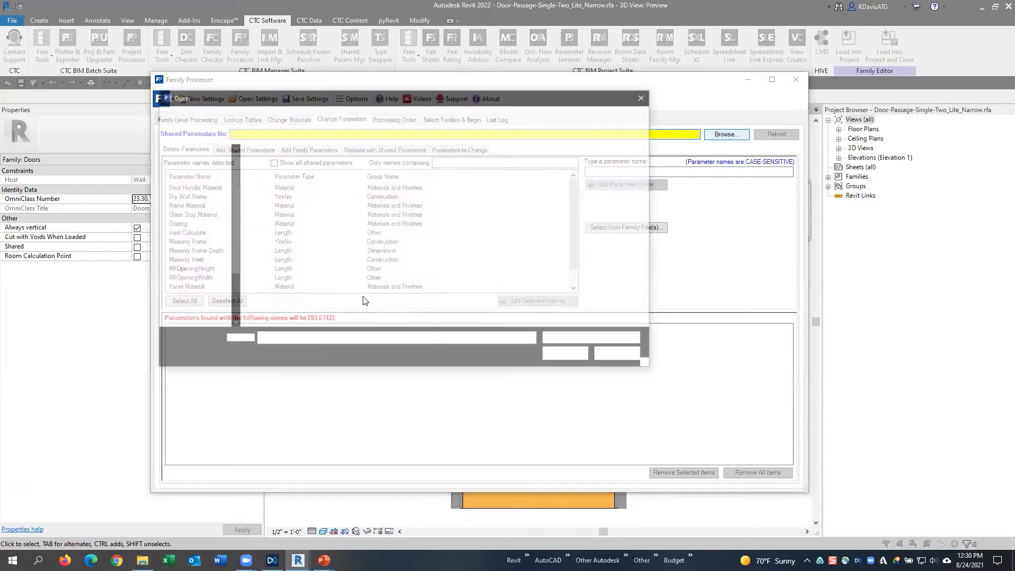
{"action": "left_click", "coordinate": [307, 198]}
{"action": "left_click", "coordinate": [573, 360]}
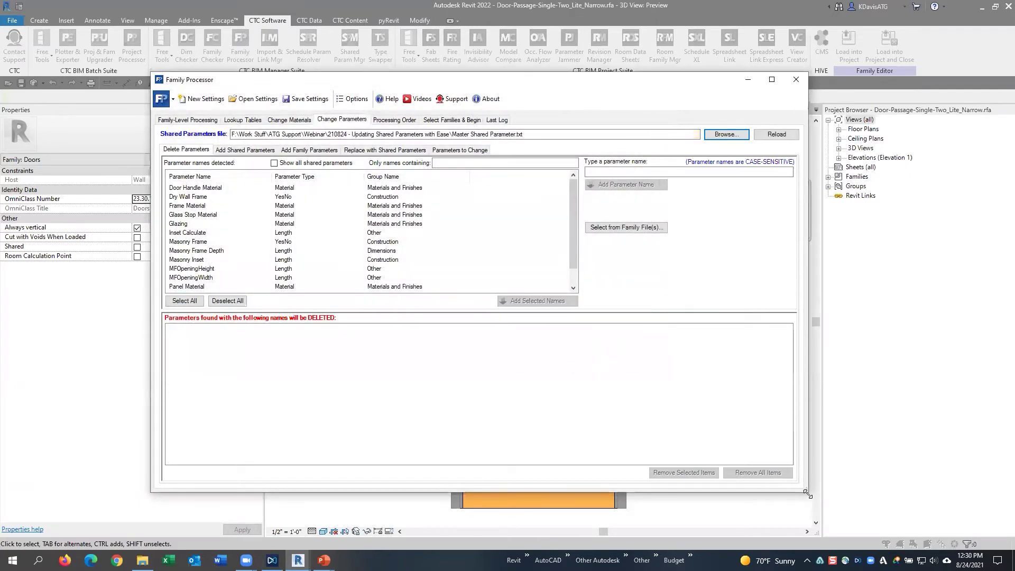
{"action": "left_click_drag", "start_coordinate": [807, 493], "coordinate": [911, 543]}
{"action": "left_click_drag", "start_coordinate": [503, 78], "coordinate": [444, 48]}
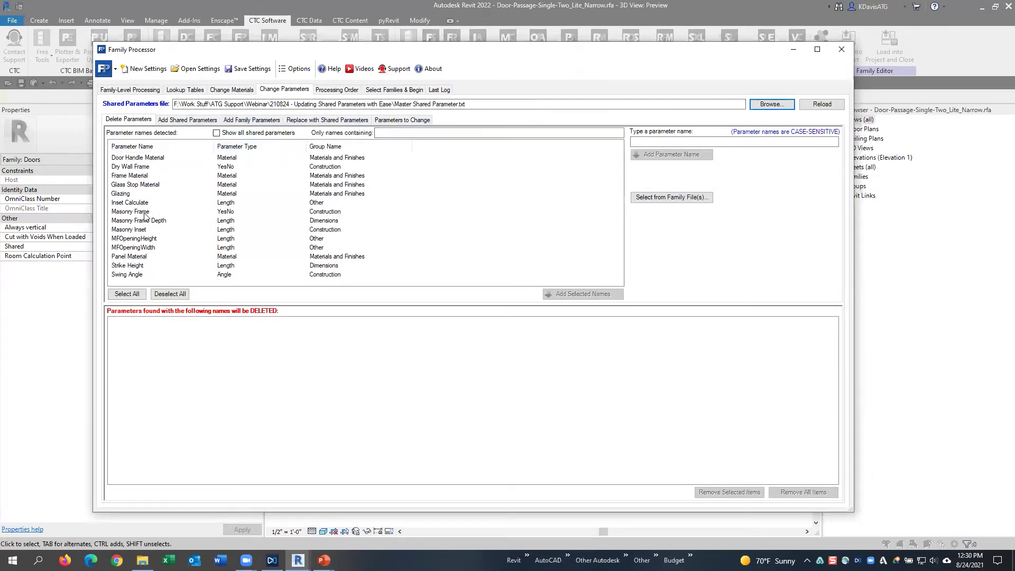
{"action": "left_click", "coordinate": [133, 175]}
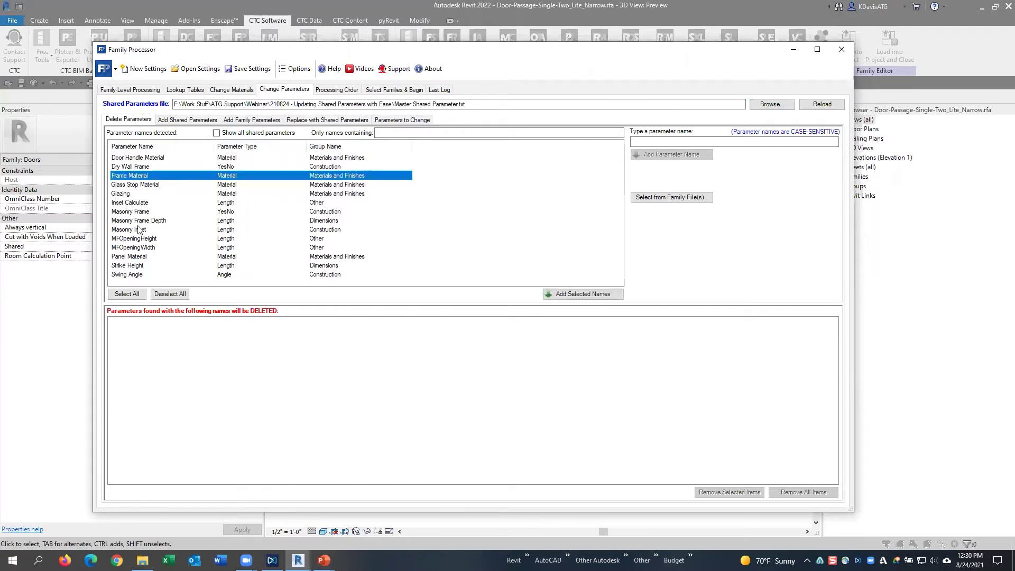
{"action": "left_click", "coordinate": [136, 247]}
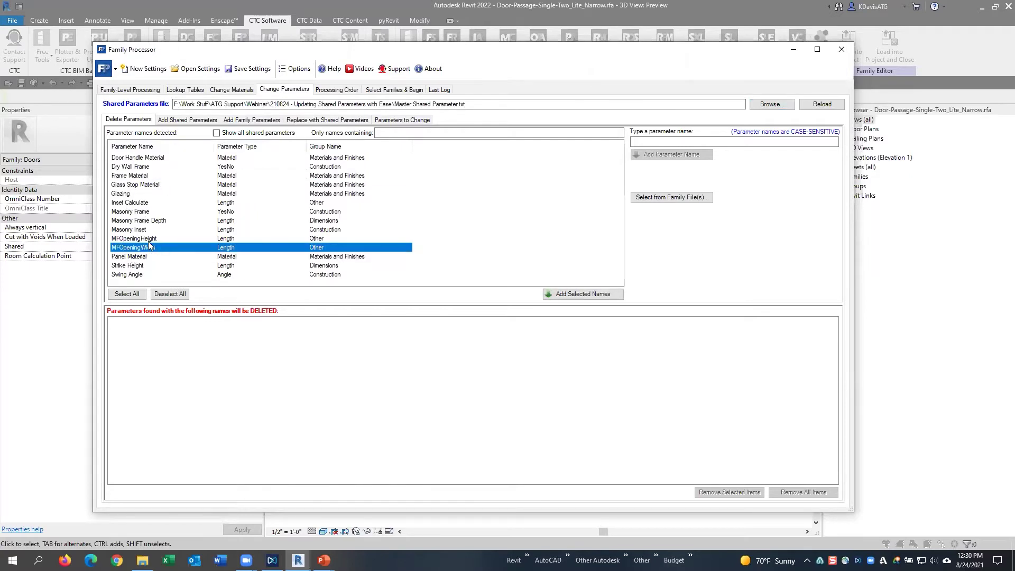
{"action": "left_click", "coordinate": [150, 239], "text": "ctrl"}
{"action": "left_click", "coordinate": [156, 230]}
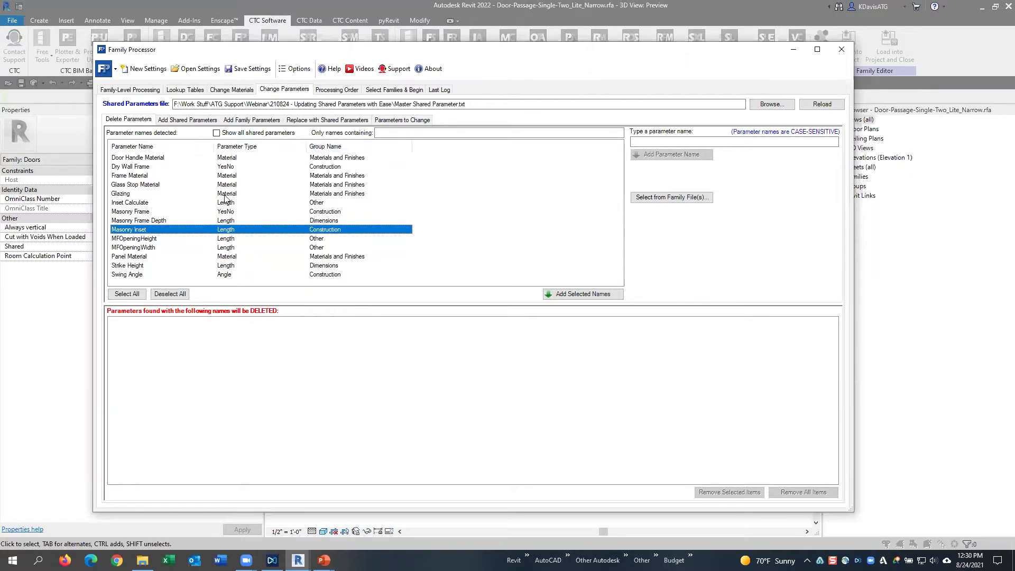
{"action": "left_click", "coordinate": [151, 184]}
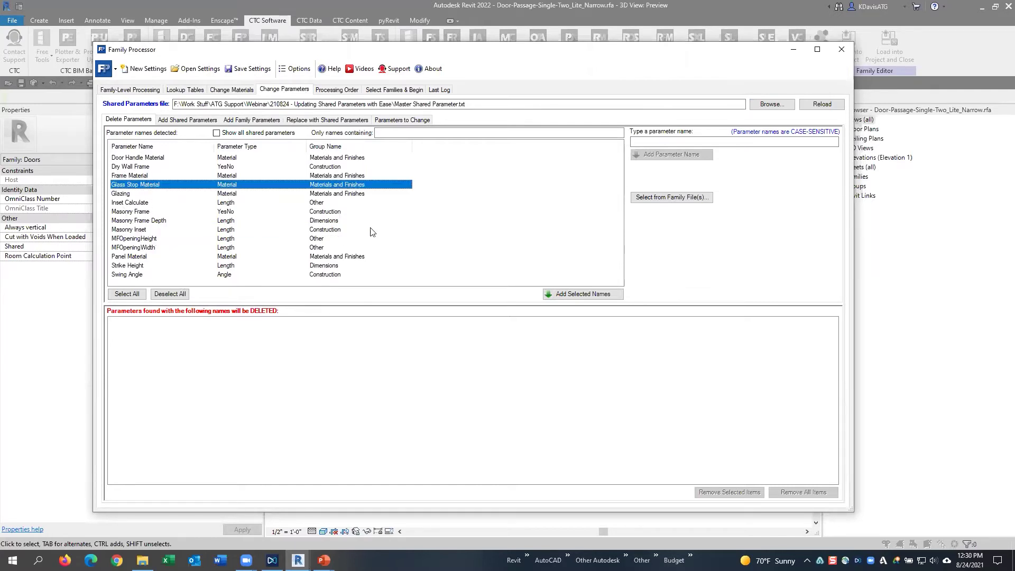
Add the parameter name "Do not use" to the list of parameters to delete
{"action": "left_click", "coordinate": [655, 142]}
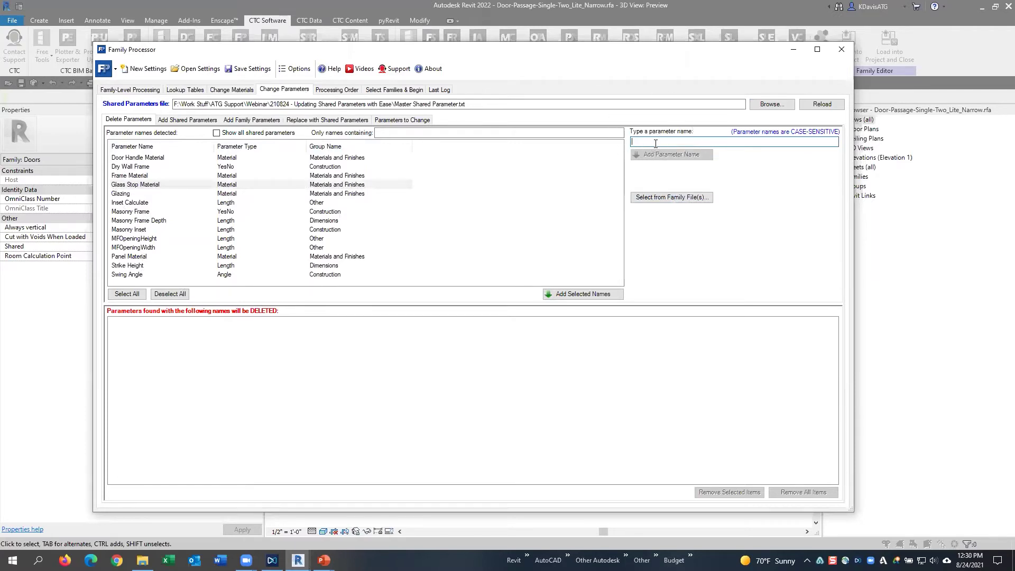
{"action": "type", "text": "Do not use"}
{"action": "left_click", "coordinate": [667, 154]}
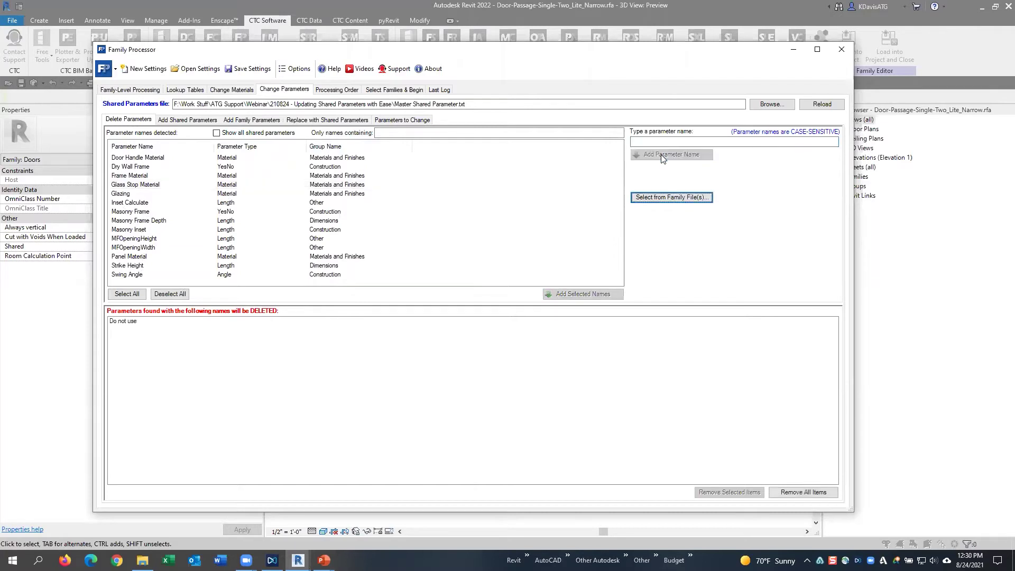
{"action": "left_click", "coordinate": [127, 322]}
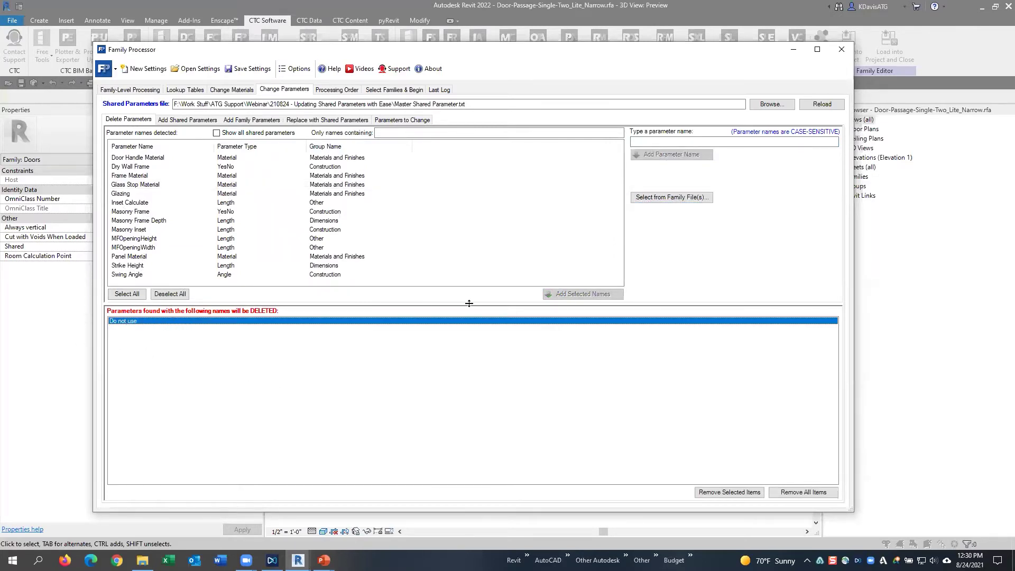
{"action": "left_click", "coordinate": [670, 198]}
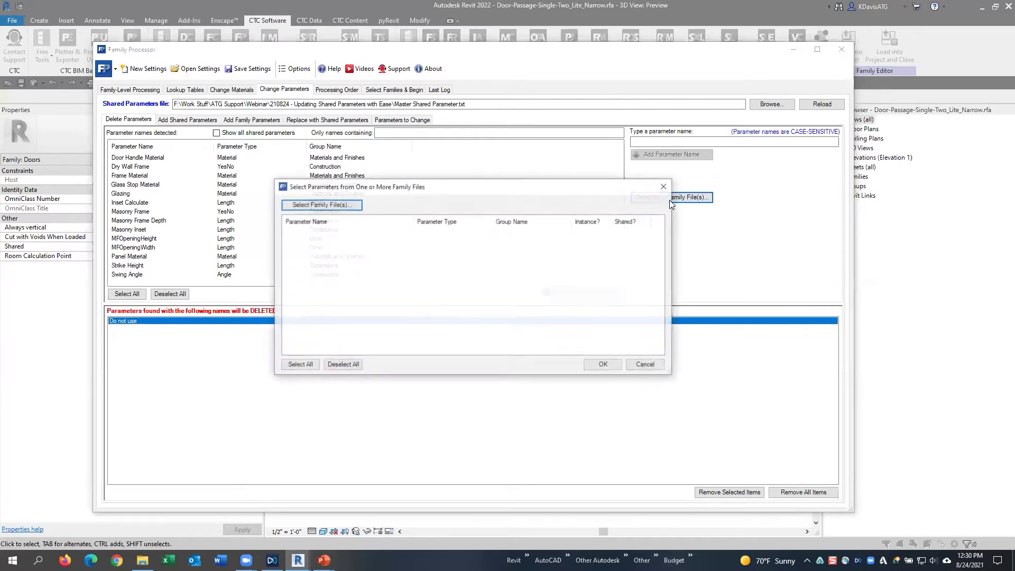
{"action": "left_click", "coordinate": [314, 205]}
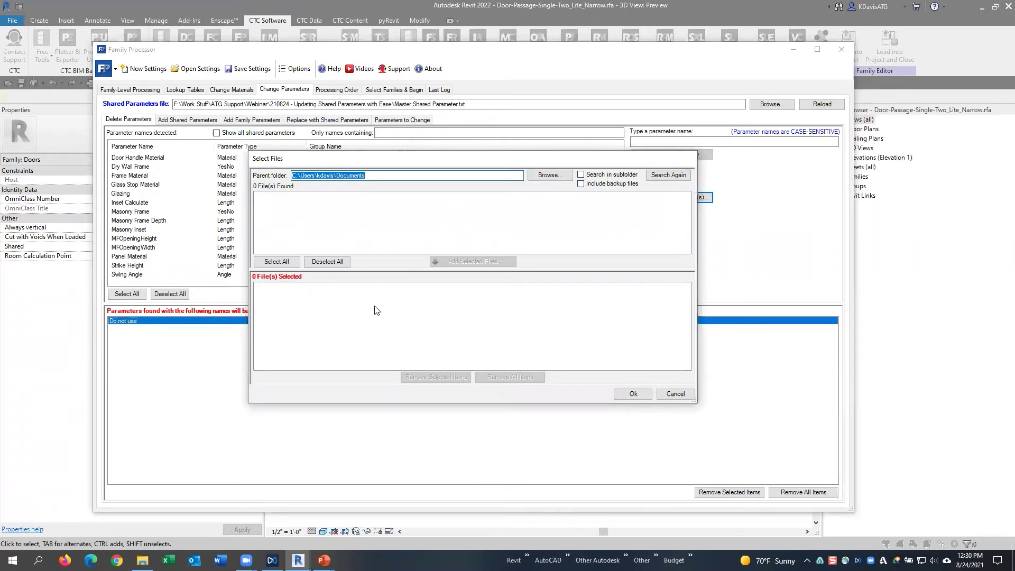
{"action": "left_click", "coordinate": [676, 395]}
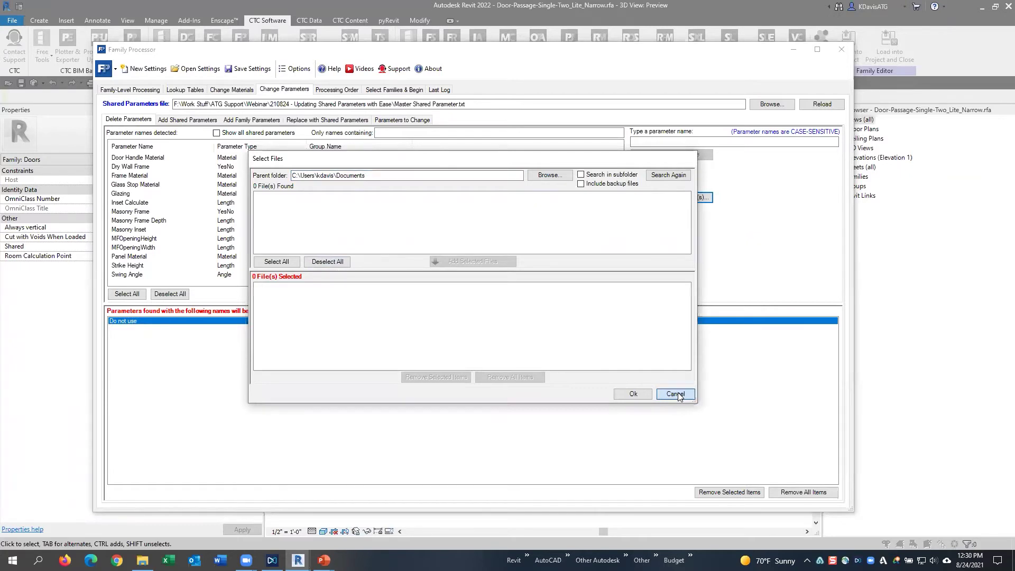
{"action": "left_click", "coordinate": [645, 365]}
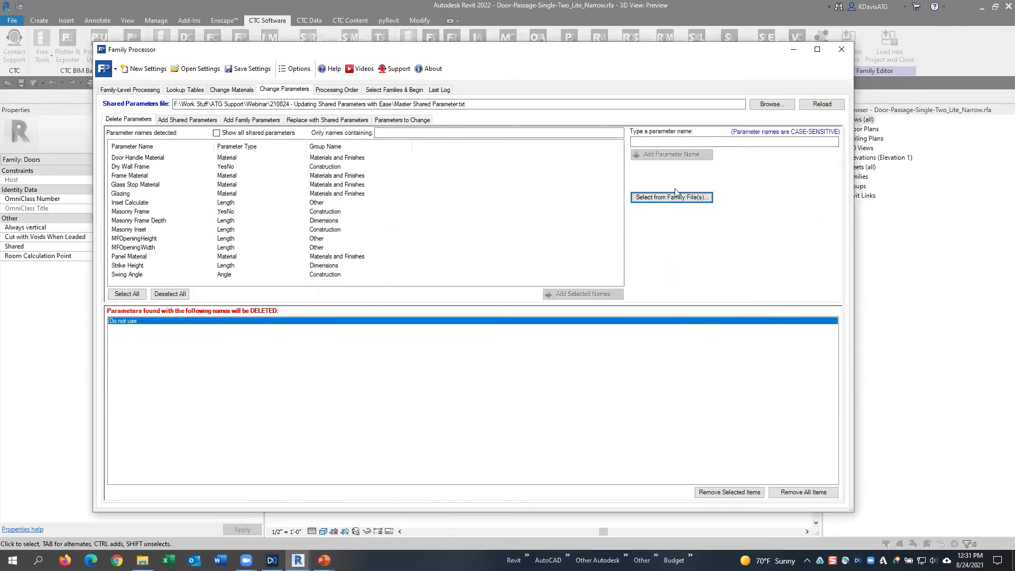
Add the Appear In Schedule parameter from the Master Shared Parameter file to the list of shared parameters to add
{"action": "left_click", "coordinate": [188, 120]}
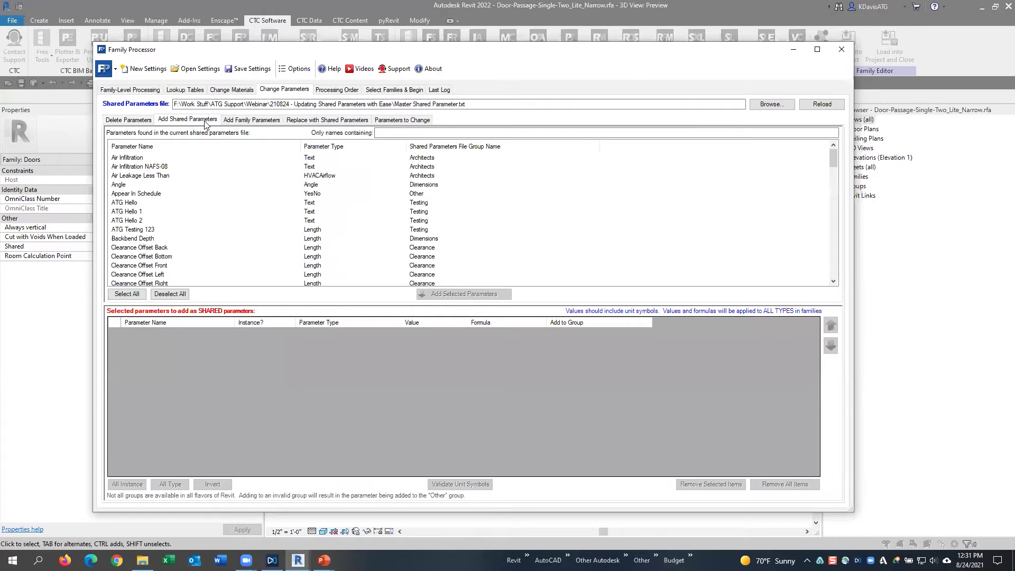
{"action": "left_click", "coordinate": [139, 203]}
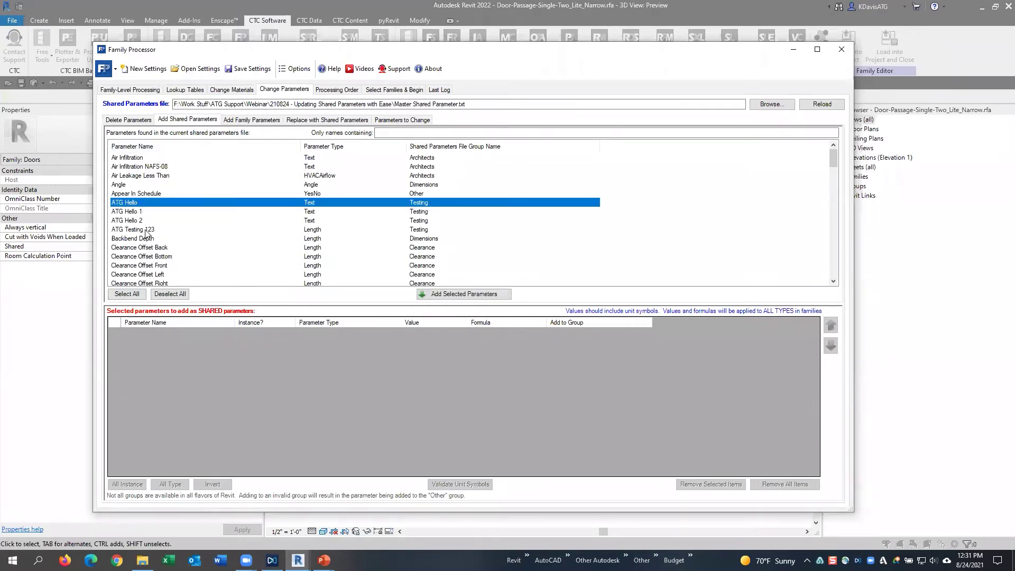
{"action": "left_click", "coordinate": [140, 230], "text": "shift"}
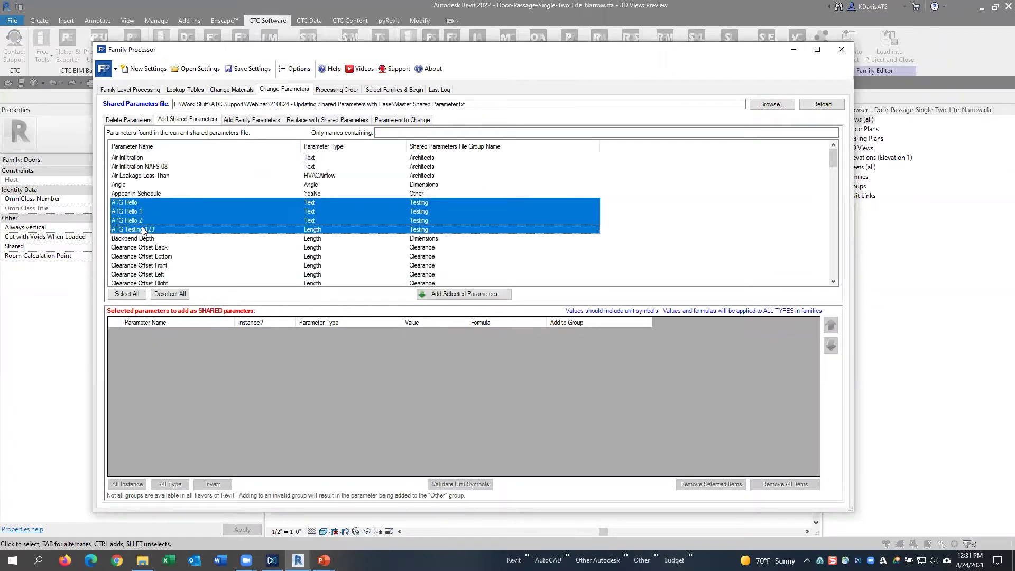
{"action": "left_click", "coordinate": [141, 194]}
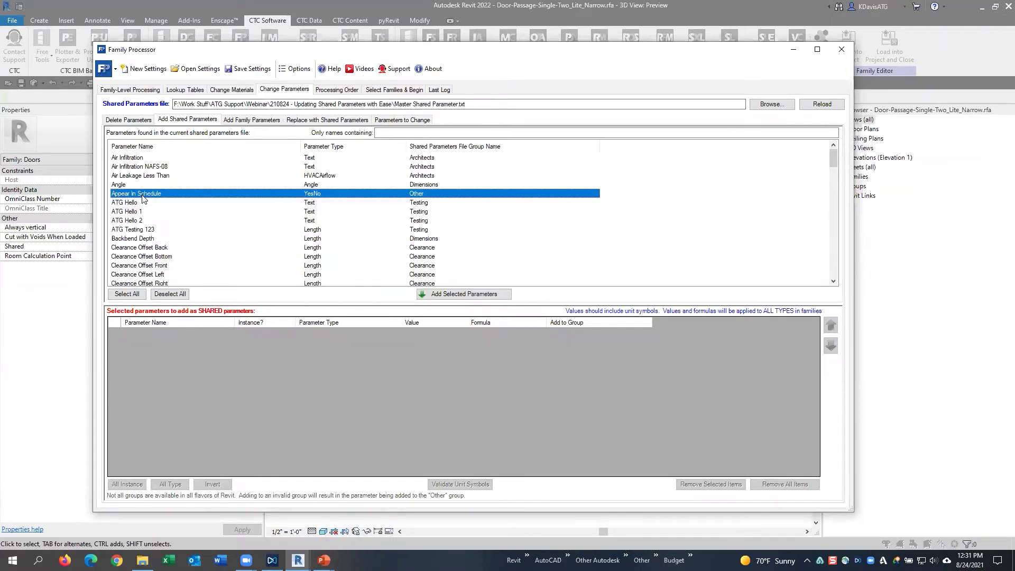
{"action": "left_click", "coordinate": [472, 295]}
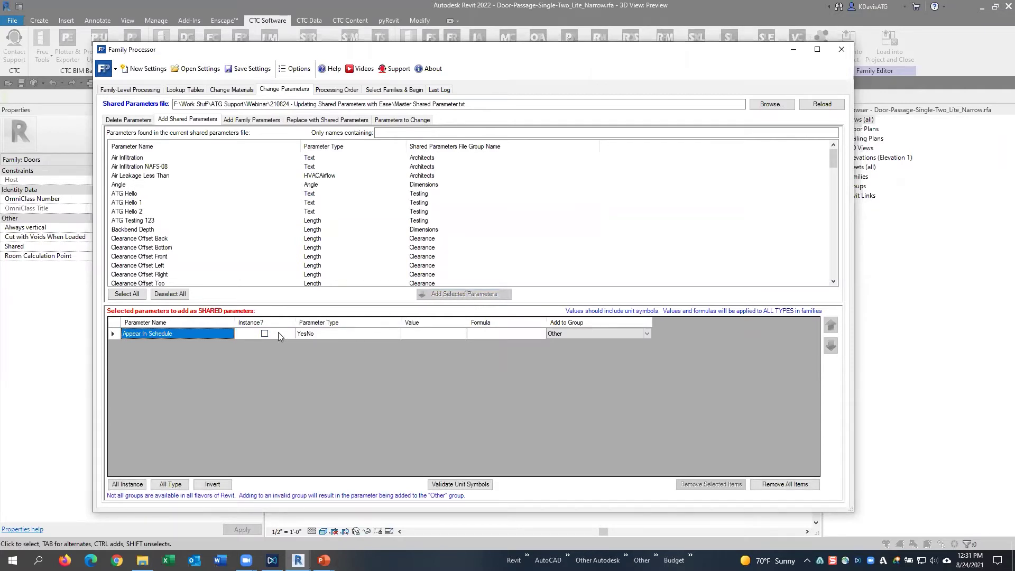
Set the Appear In Schedule shared parameter's value to True and its group to Identity Data
{"action": "left_click", "coordinate": [437, 334]}
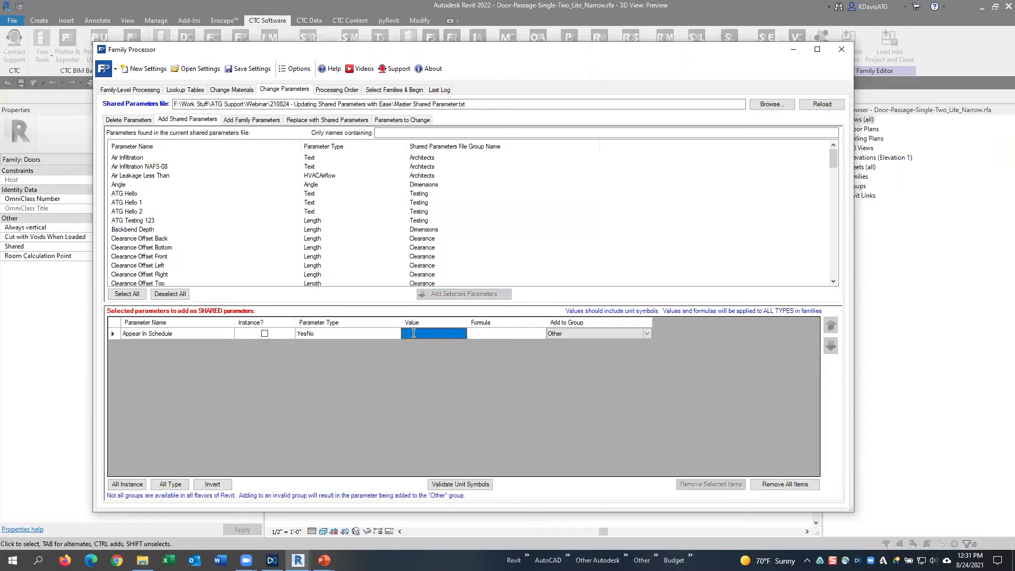
{"action": "left_click", "coordinate": [414, 334]}
{"action": "left_click", "coordinate": [512, 333]}
{"action": "left_click", "coordinate": [579, 332]}
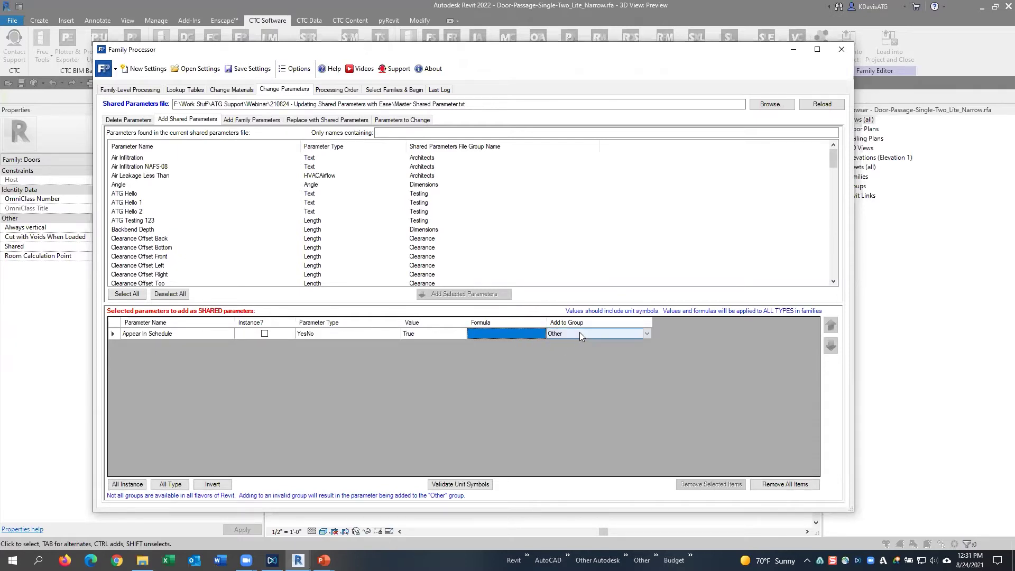
{"action": "left_click", "coordinate": [579, 333]}
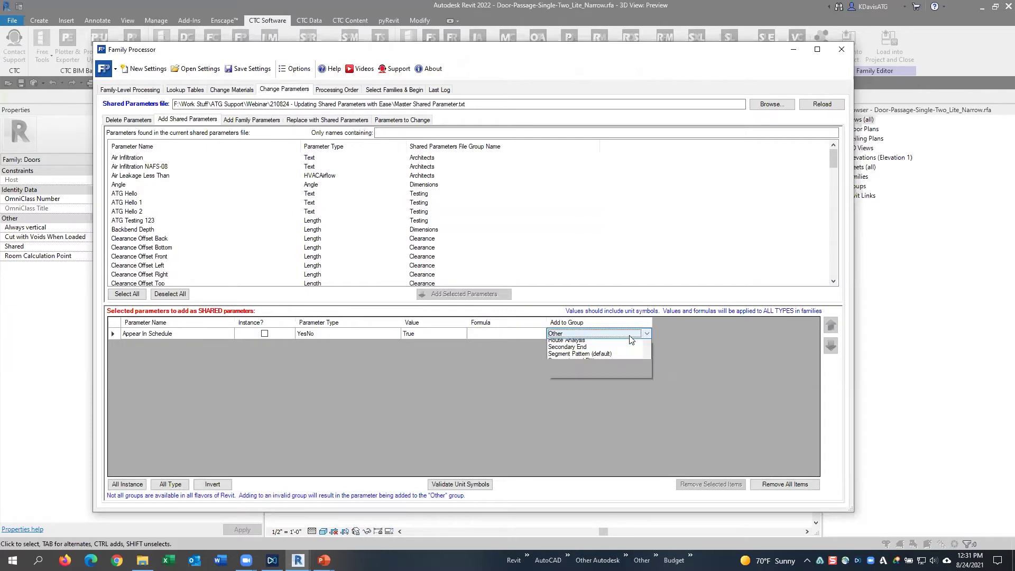
{"action": "scroll", "coordinate": [603, 449], "scroll_direction": "down", "scroll_amount": 4}
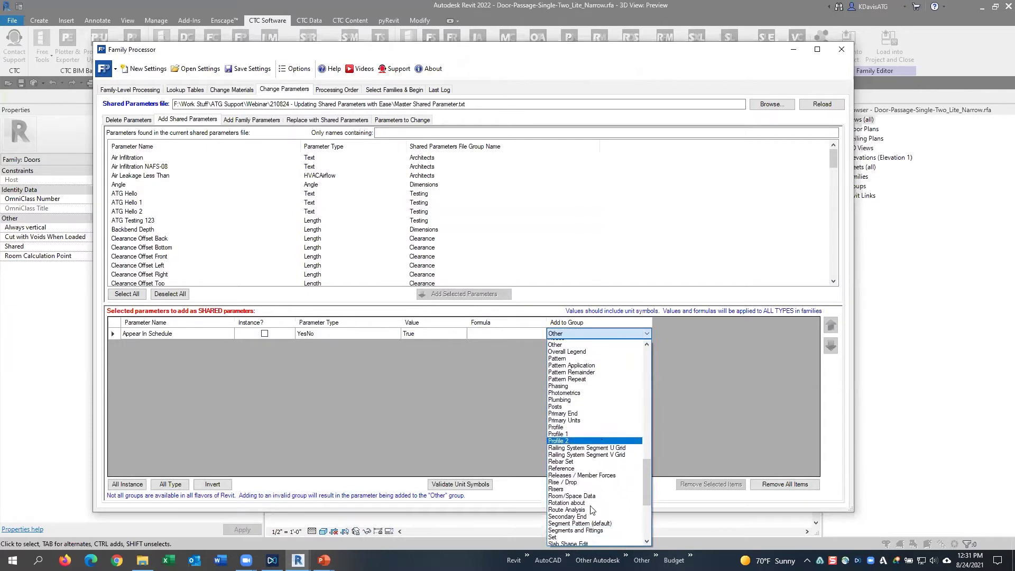
{"action": "scroll", "coordinate": [591, 438], "scroll_direction": "up", "scroll_amount": 8}
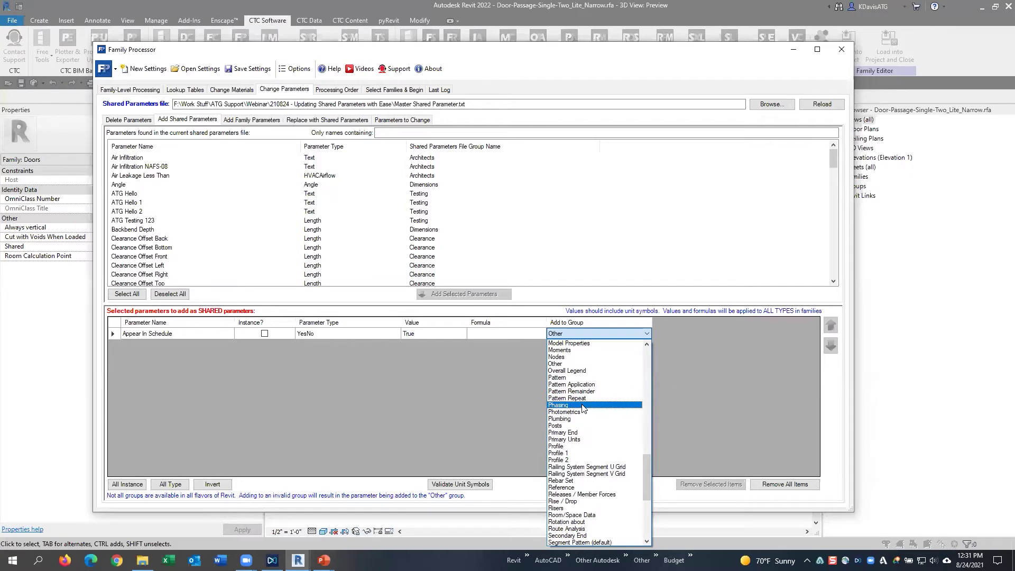
{"action": "left_click", "coordinate": [563, 343]}
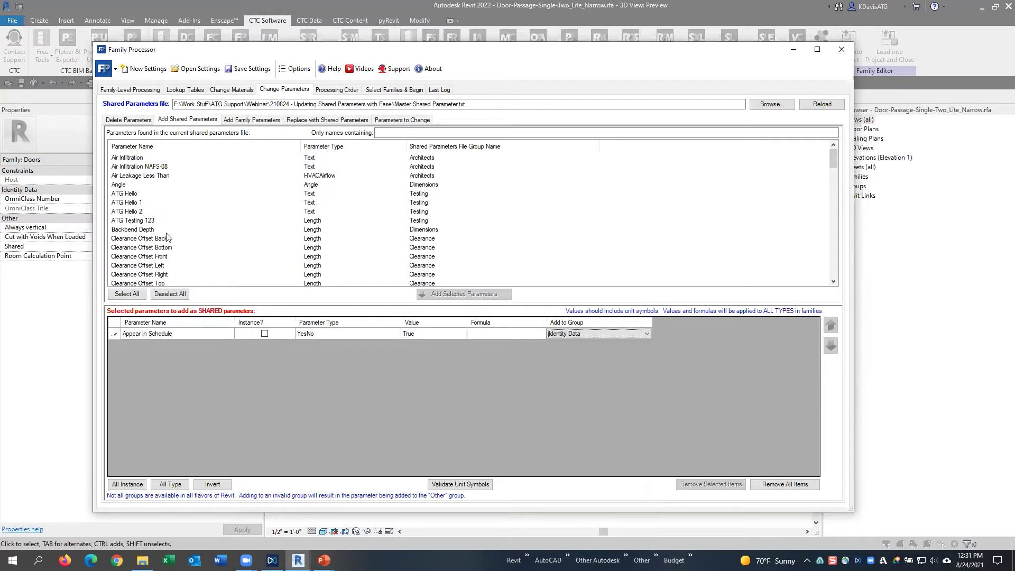
Add Dry Wall Frame from the current family to the list of existing parameters to replace with shared parameters
{"action": "left_click", "coordinate": [184, 120]}
{"action": "left_click", "coordinate": [253, 121]}
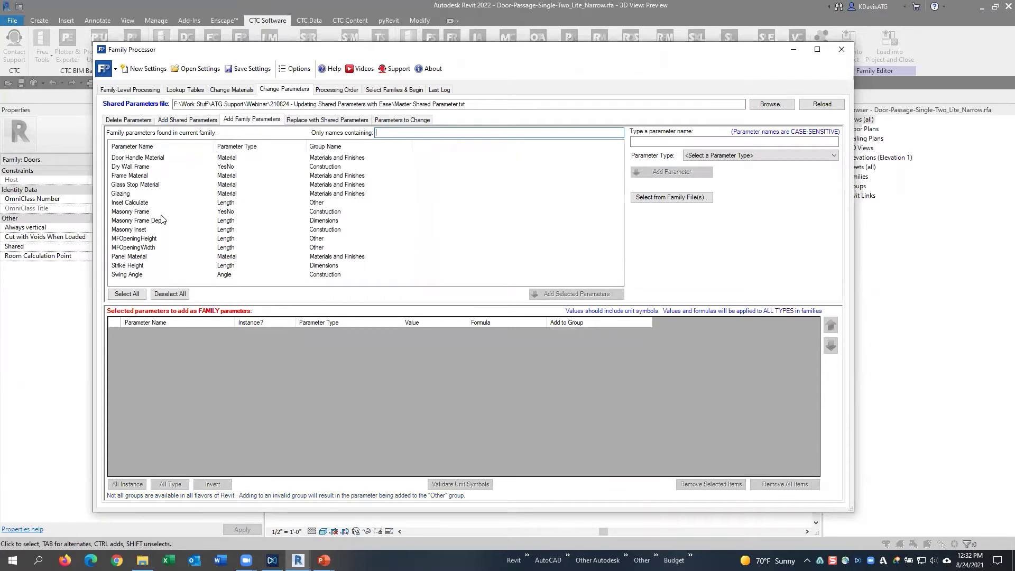
{"action": "left_click", "coordinate": [227, 121]}
{"action": "left_click", "coordinate": [312, 121]}
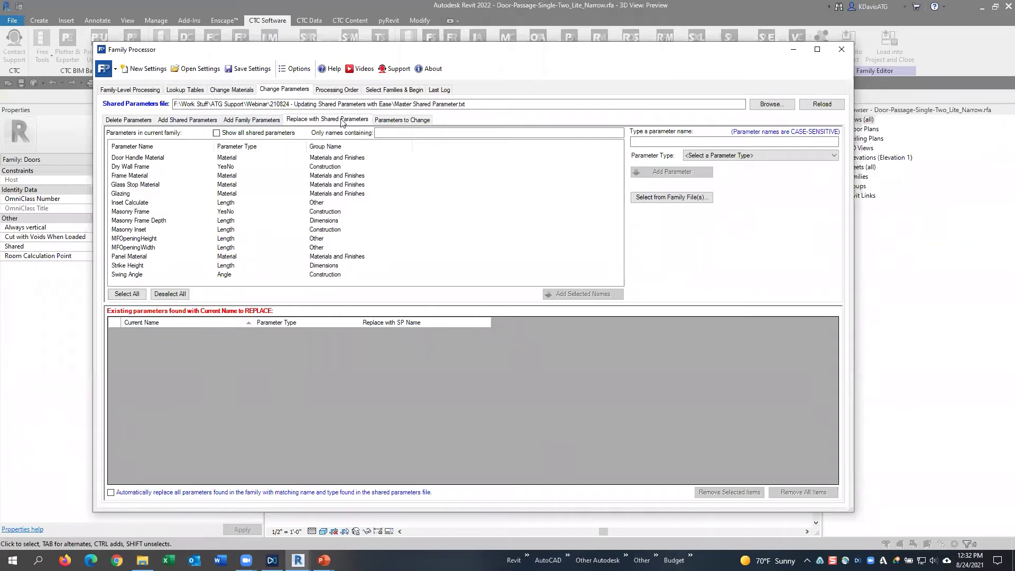
{"action": "left_click", "coordinate": [149, 160]}
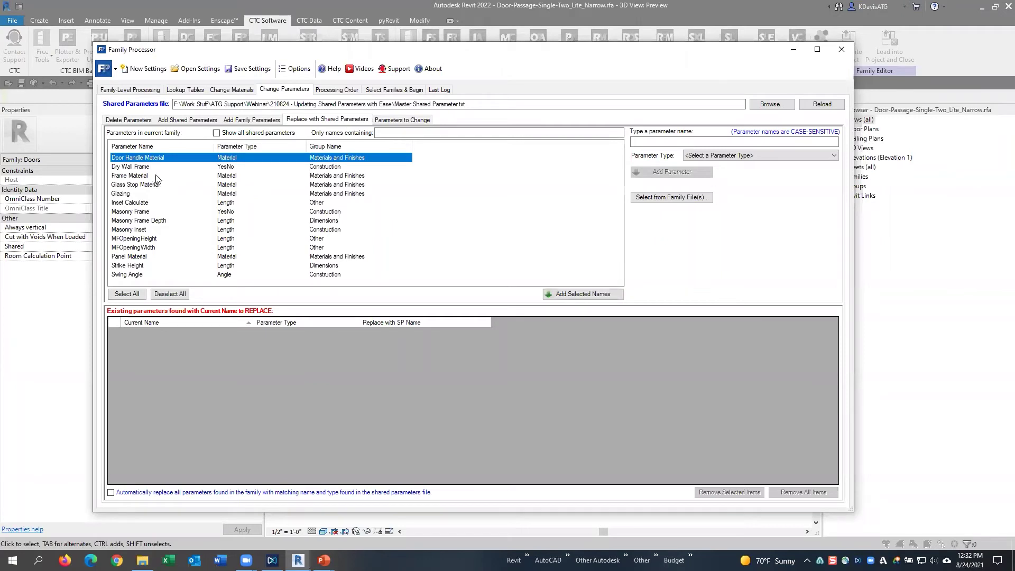
{"action": "left_click", "coordinate": [144, 167]}
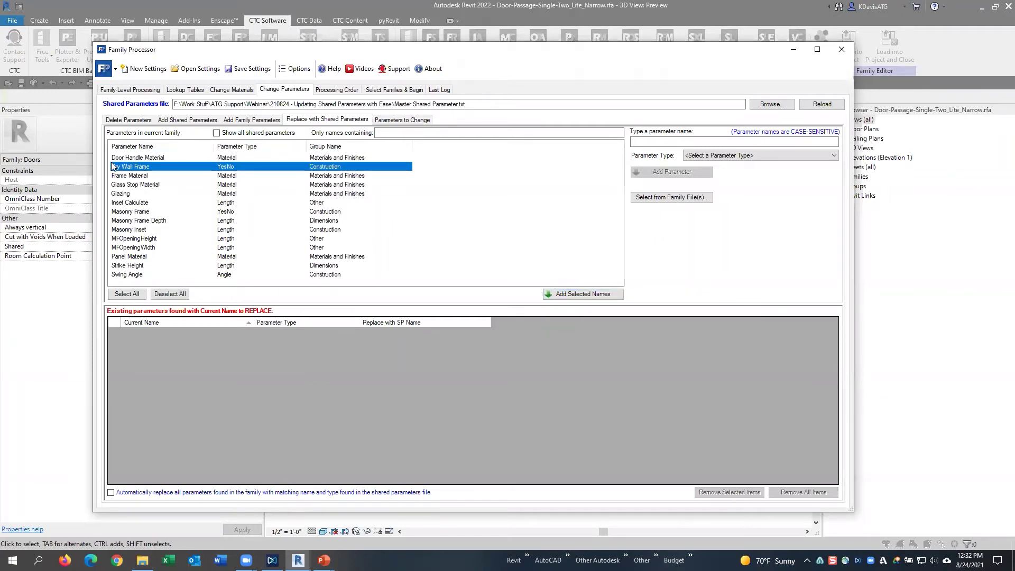
{"action": "left_click", "coordinate": [579, 294]}
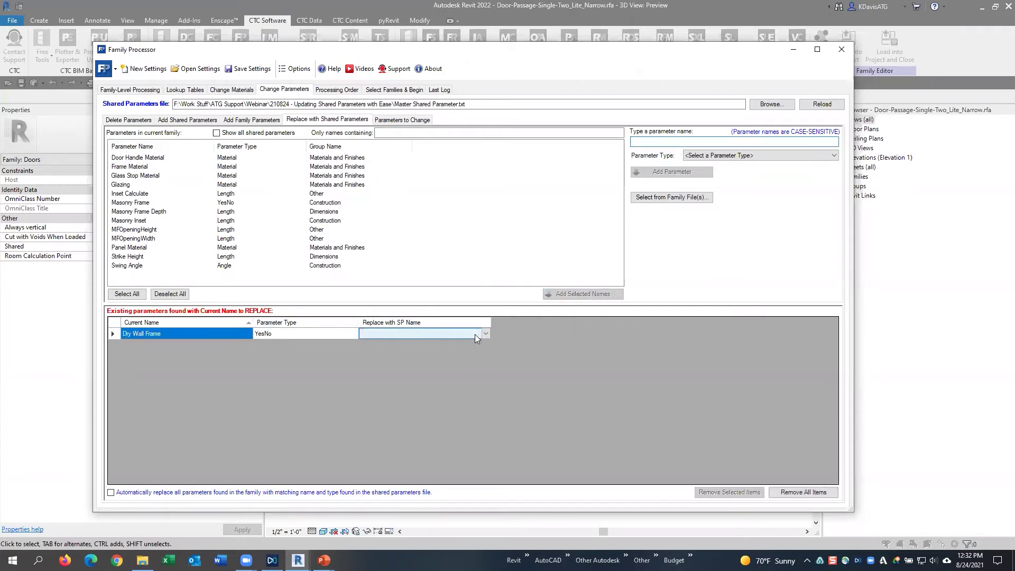
Choose Appear In Schedule as the shared parameter that replaces Dry Wall Frame
{"action": "left_click", "coordinate": [486, 334]}
{"action": "left_click", "coordinate": [486, 334]}
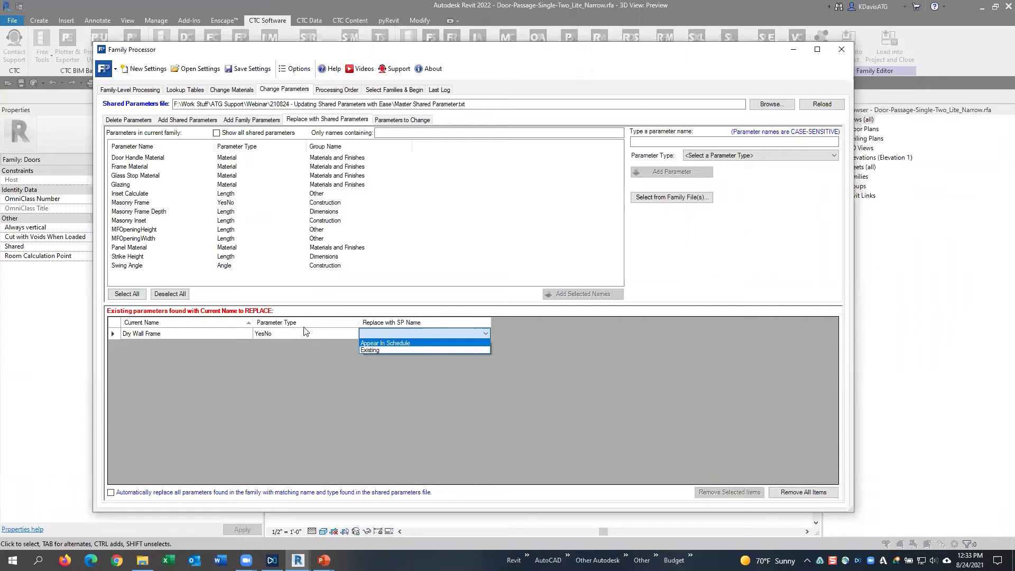
{"action": "left_click", "coordinate": [427, 343]}
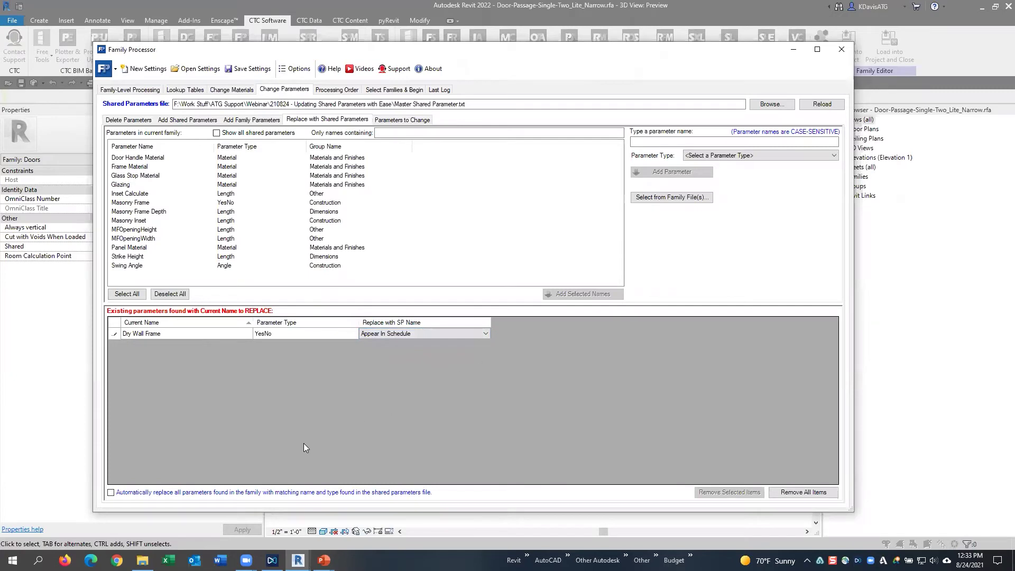
{"action": "left_click", "coordinate": [164, 494]}
Add the Description parameter of the current family to the list of existing parameters to change
{"action": "left_click", "coordinate": [403, 119]}
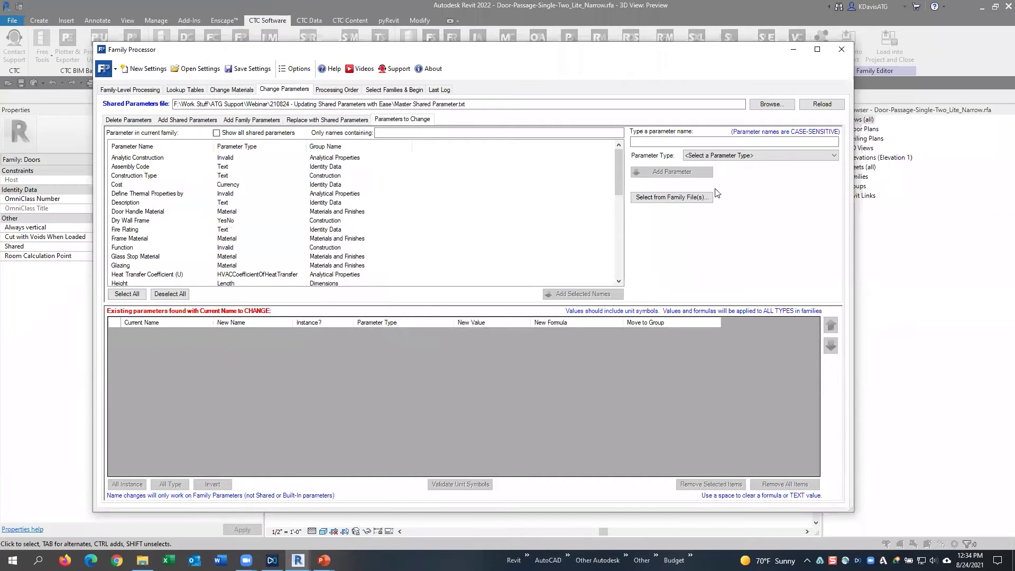
{"action": "left_click", "coordinate": [133, 204]}
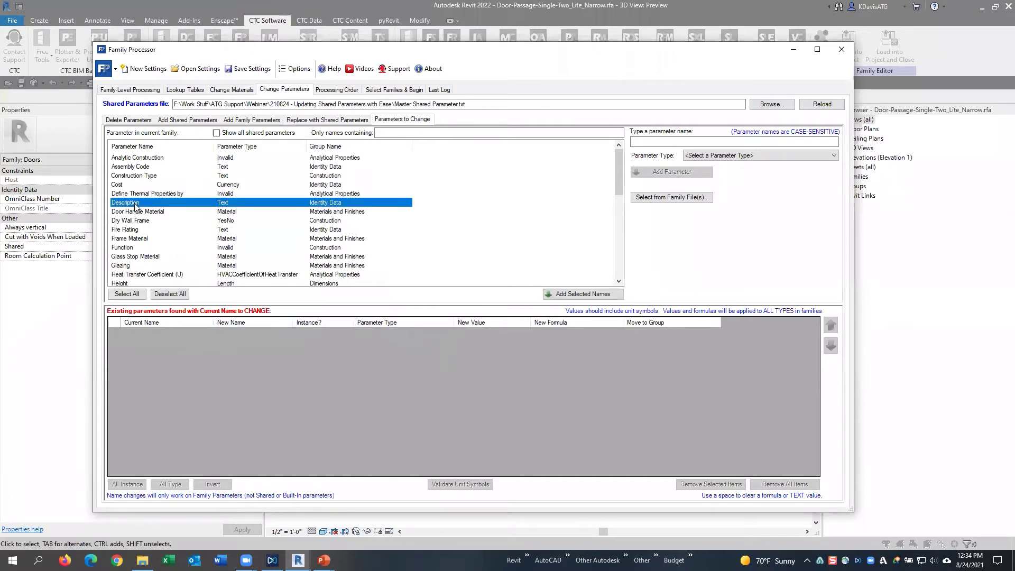
{"action": "left_click", "coordinate": [566, 294]}
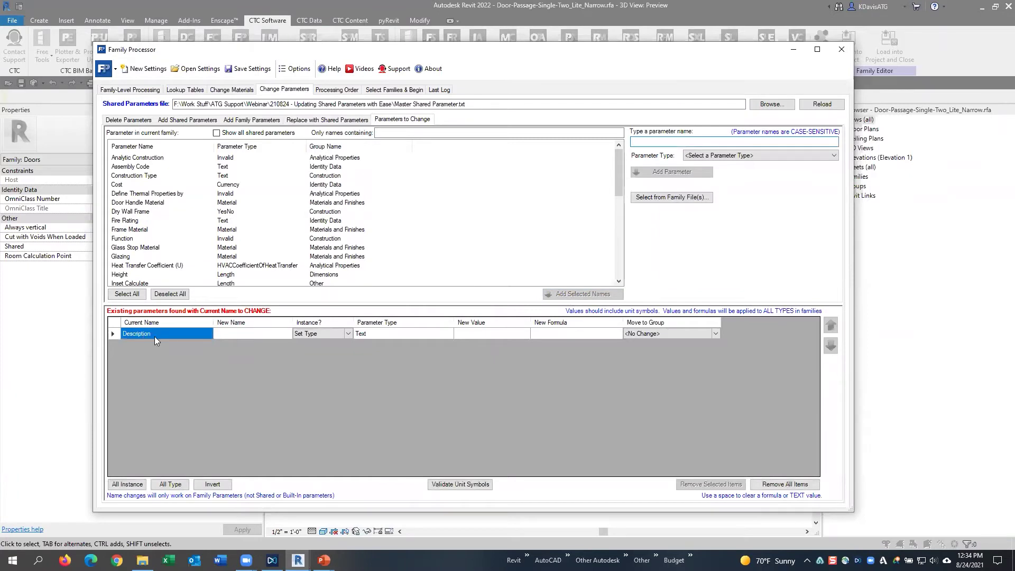
Examine the new name, instance or type, new value, new formula and group options for changing the Description parameter
{"action": "left_click", "coordinate": [259, 334]}
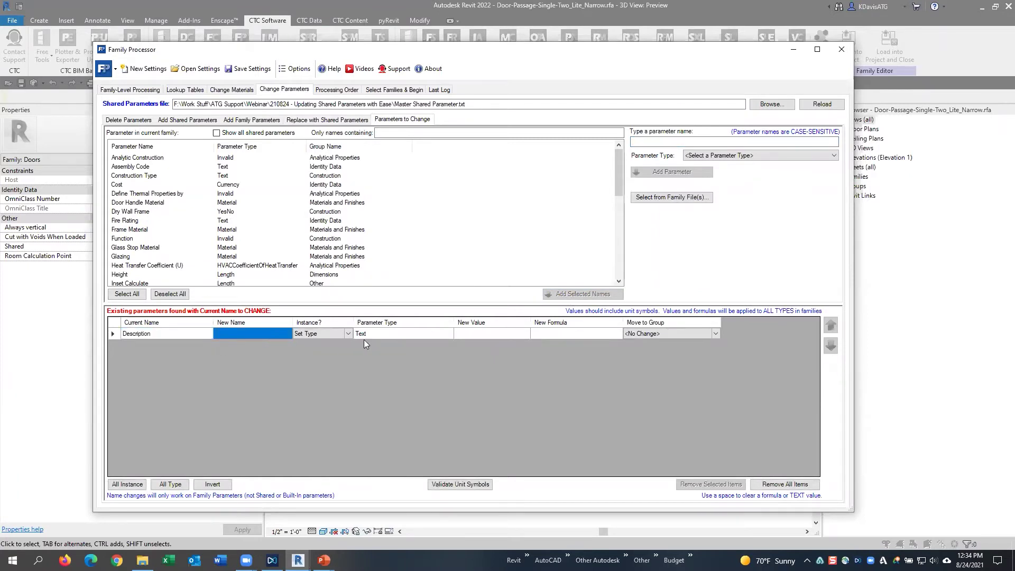
{"action": "left_click", "coordinate": [349, 335]}
{"action": "left_click", "coordinate": [338, 336]}
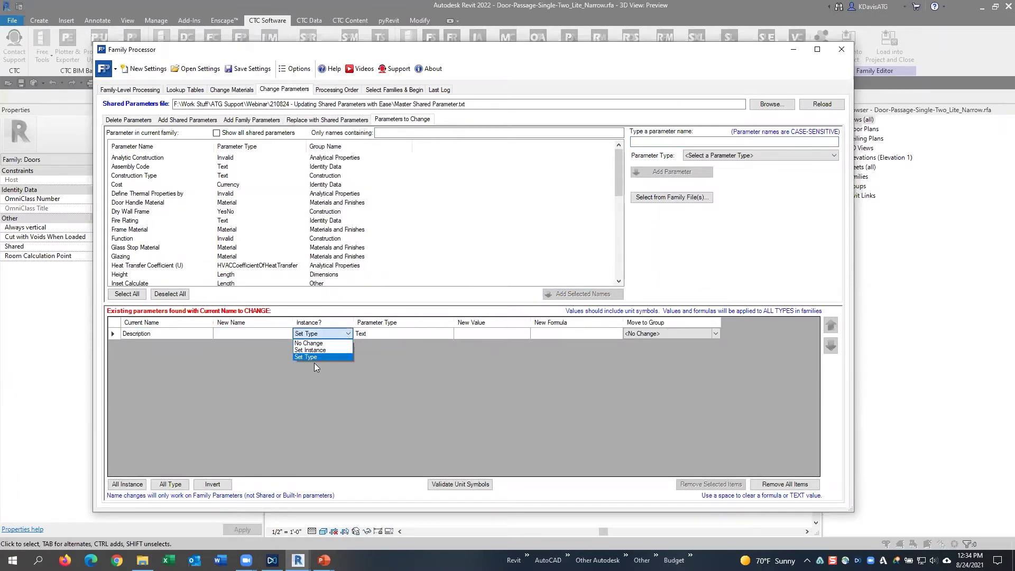
{"action": "left_click", "coordinate": [379, 334]}
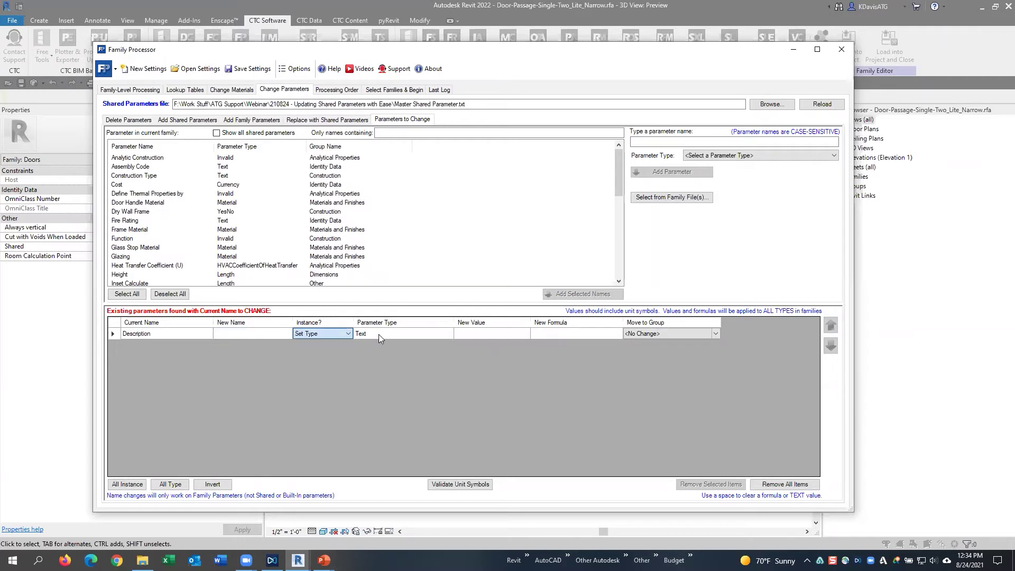
{"action": "left_click", "coordinate": [493, 333]}
{"action": "left_click", "coordinate": [493, 333]}
{"action": "left_click", "coordinate": [546, 332]}
{"action": "left_click", "coordinate": [649, 333]}
{"action": "left_click", "coordinate": [649, 333]}
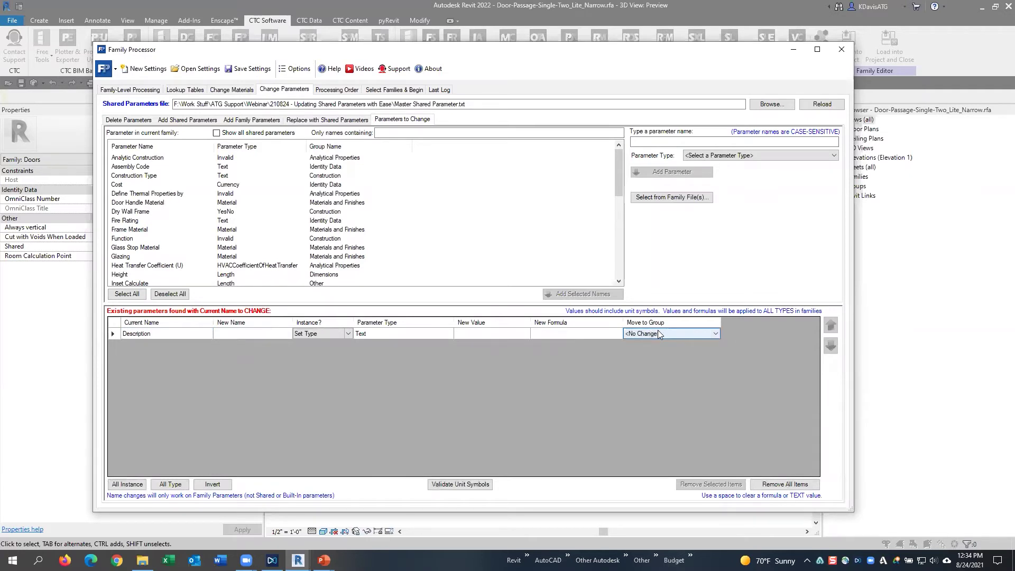
{"action": "left_click", "coordinate": [661, 332]}
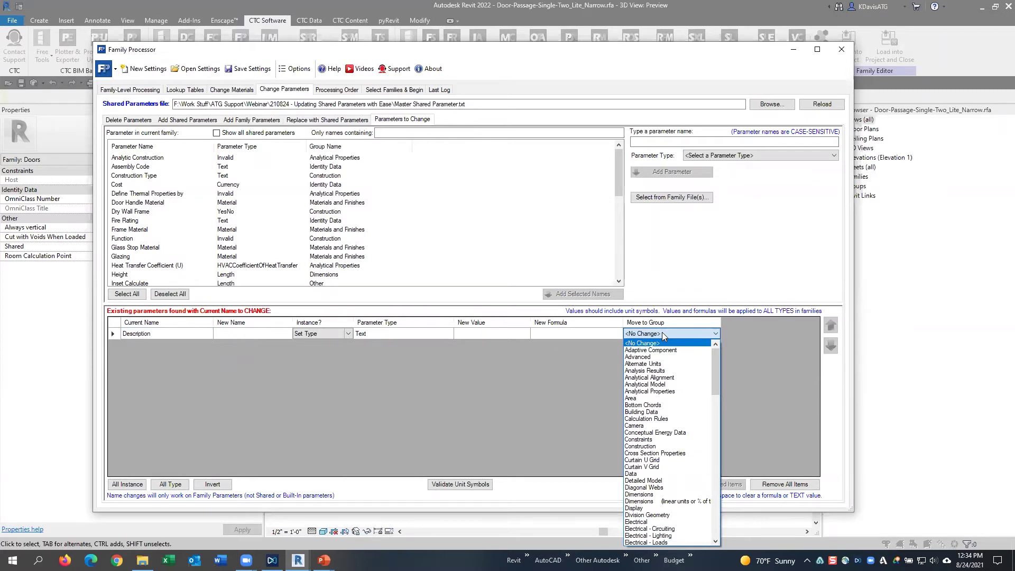
{"action": "left_click", "coordinate": [677, 282]}
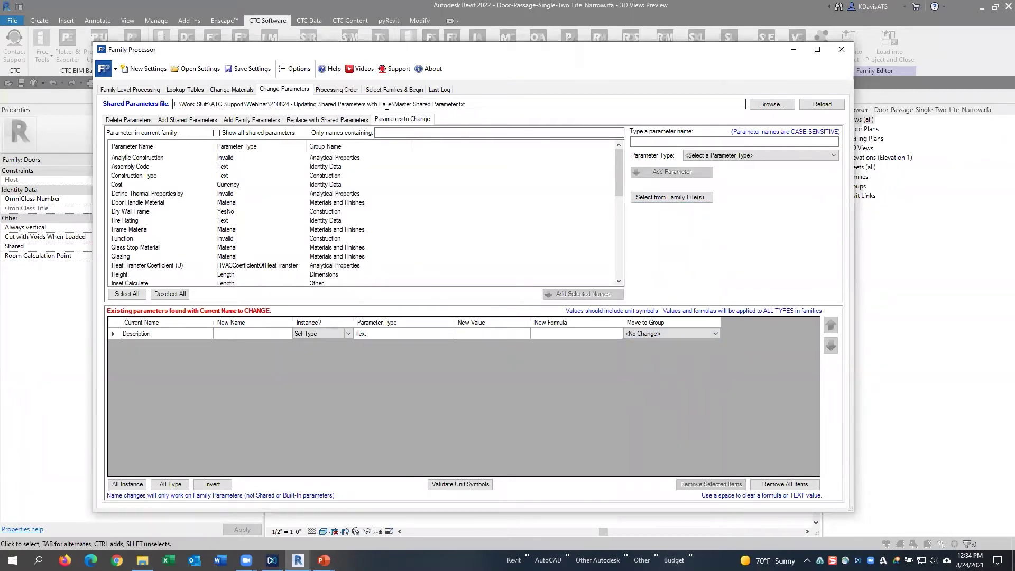
Examine the processing order of the family-level, lookup table, material and parameter operations
{"action": "left_click", "coordinate": [344, 91]}
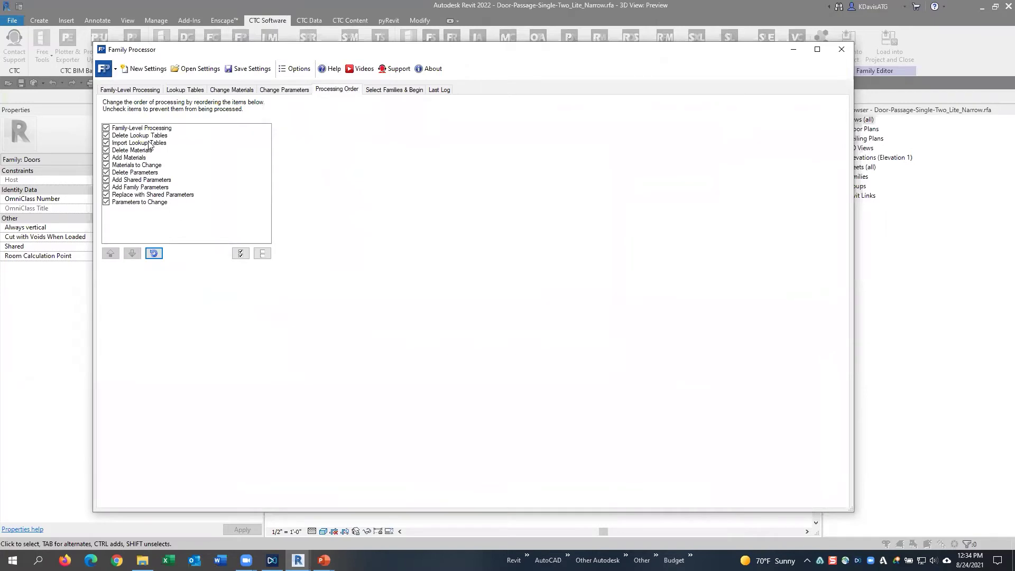
{"action": "left_click", "coordinate": [151, 129]}
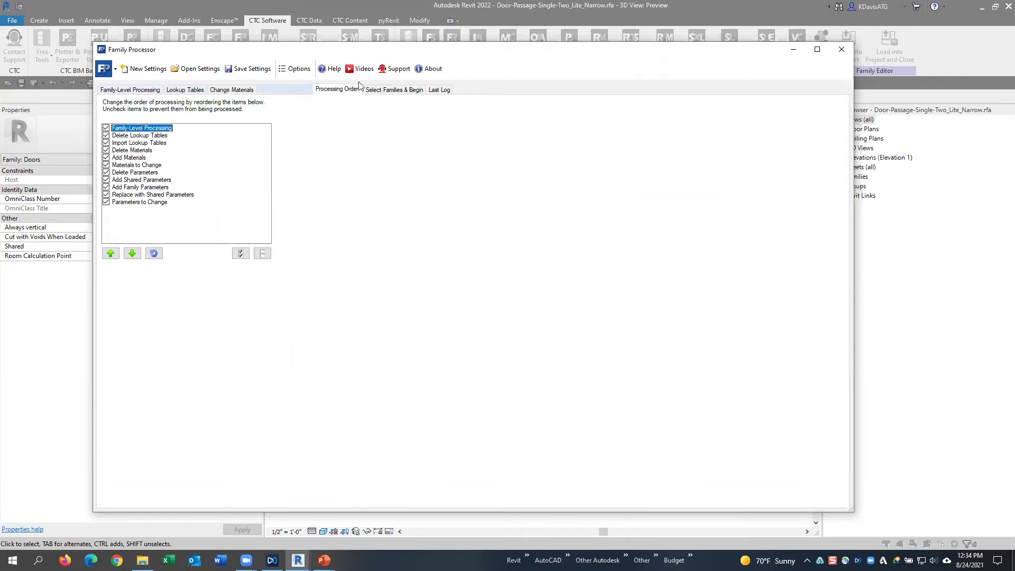
{"action": "left_click", "coordinate": [136, 181]}
{"action": "left_click", "coordinate": [144, 188]}
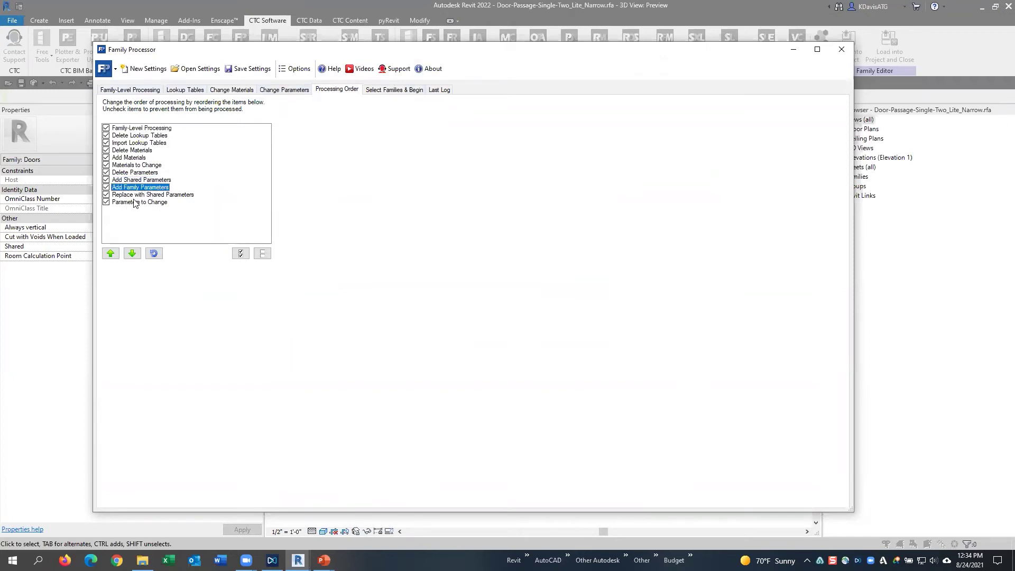
{"action": "left_click", "coordinate": [147, 196]}
{"action": "left_click", "coordinate": [140, 203]}
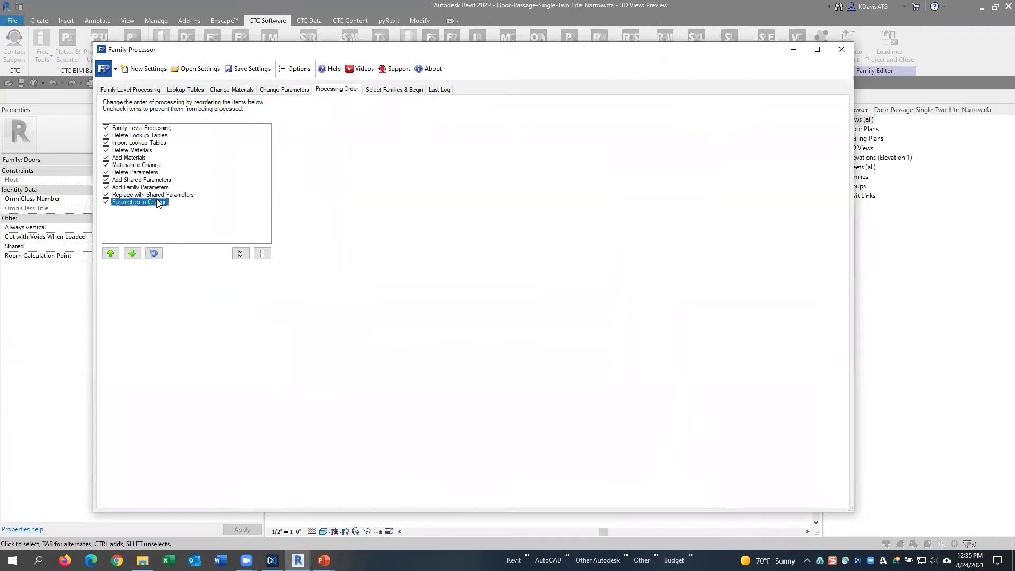
{"action": "left_click", "coordinate": [141, 194]}
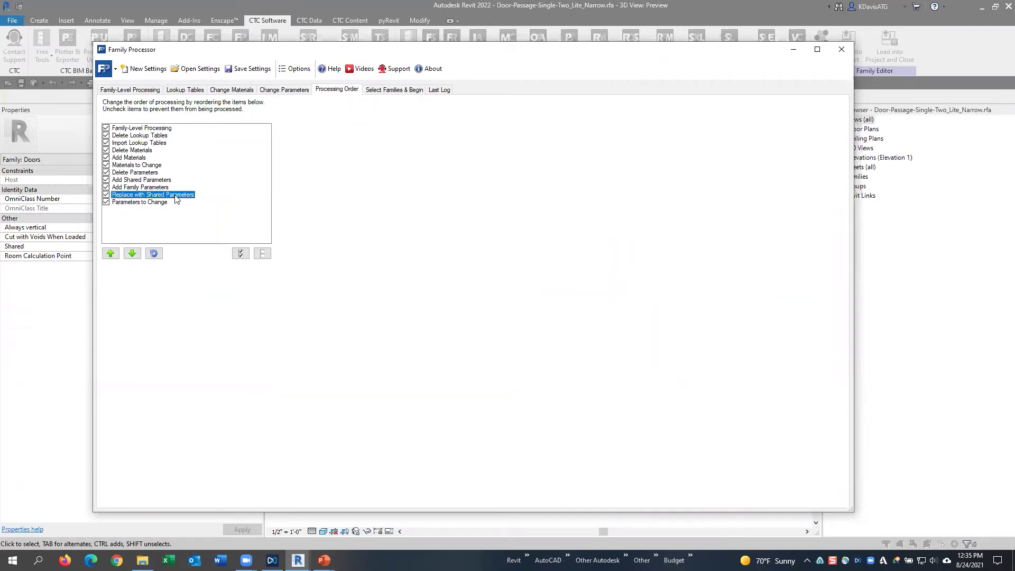
{"action": "left_click", "coordinate": [134, 188]}
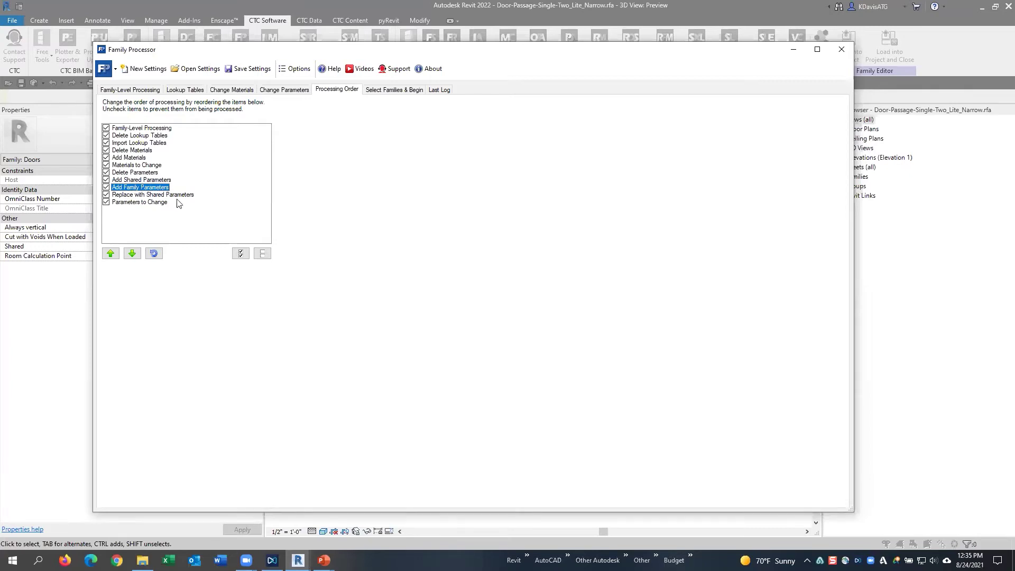
{"action": "left_click", "coordinate": [163, 194]}
{"action": "left_click", "coordinate": [155, 179]}
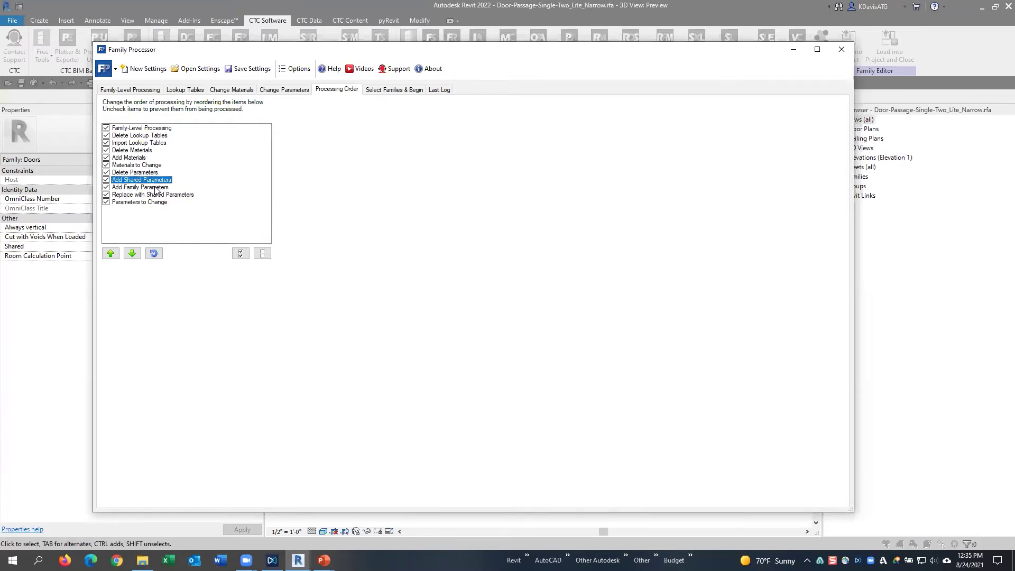
{"action": "left_click", "coordinate": [155, 186]}
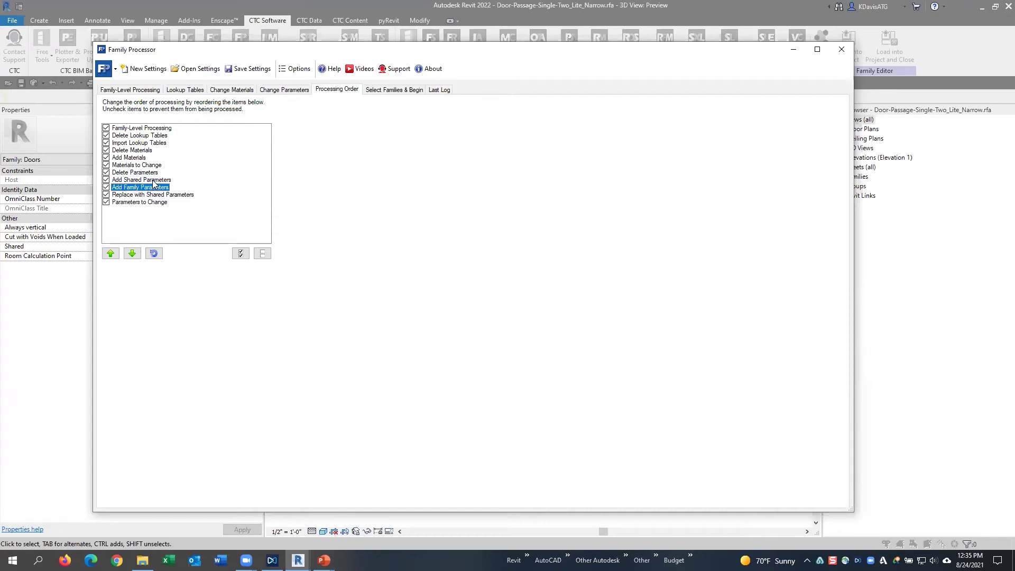
{"action": "left_click", "coordinate": [156, 180]}
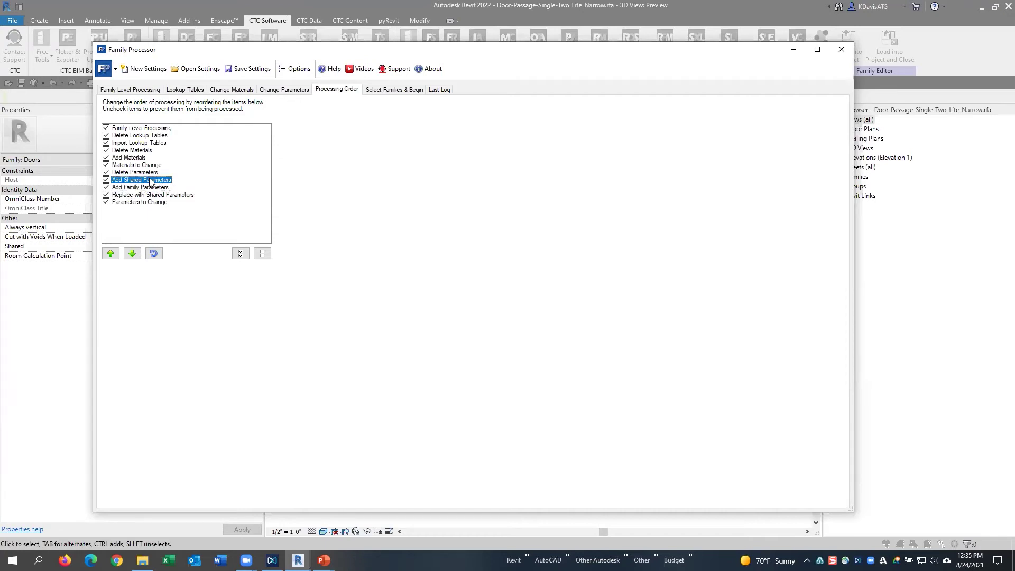
Try moving Add Family Parameters above Add Shared Parameters in the processing order and return it to its original place
{"action": "left_click", "coordinate": [151, 187]}
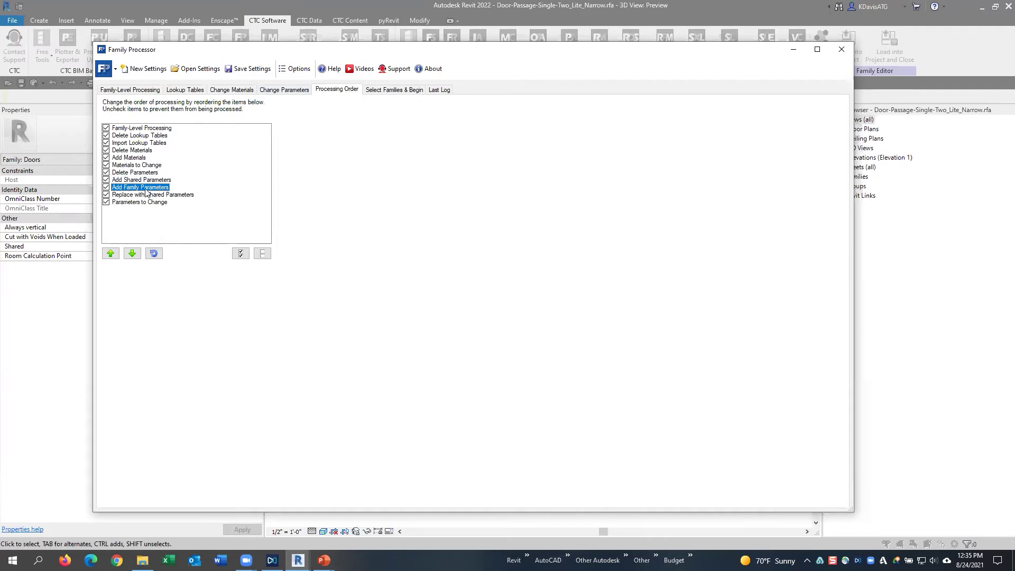
{"action": "left_click", "coordinate": [111, 253]}
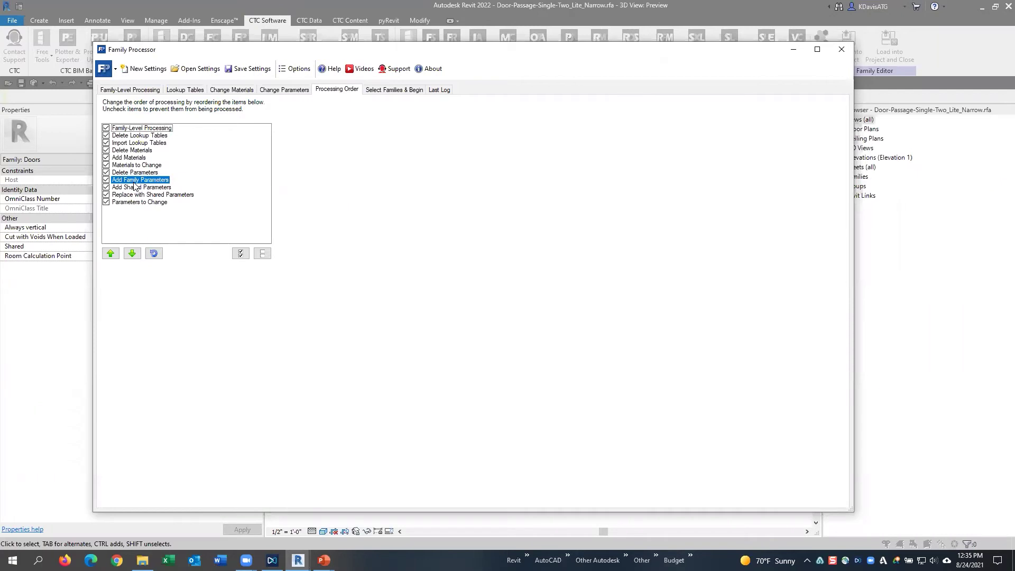
{"action": "left_click", "coordinate": [132, 253]}
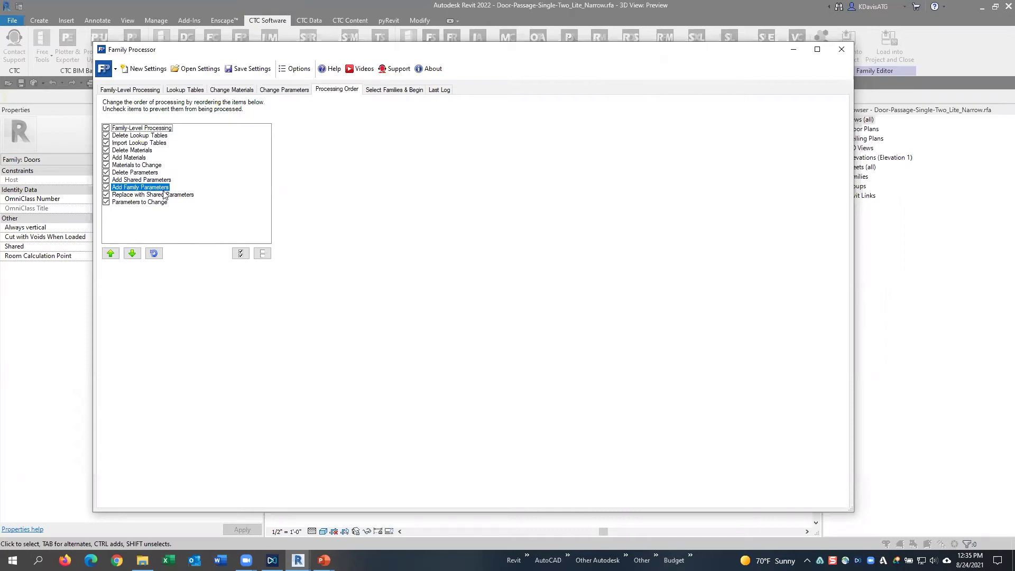
Set the parent folder for multiple family files to C:\ProgramData\Autodesk\RVT 2022\Libraries\English-Imperial\Casework
{"action": "left_click", "coordinate": [394, 91]}
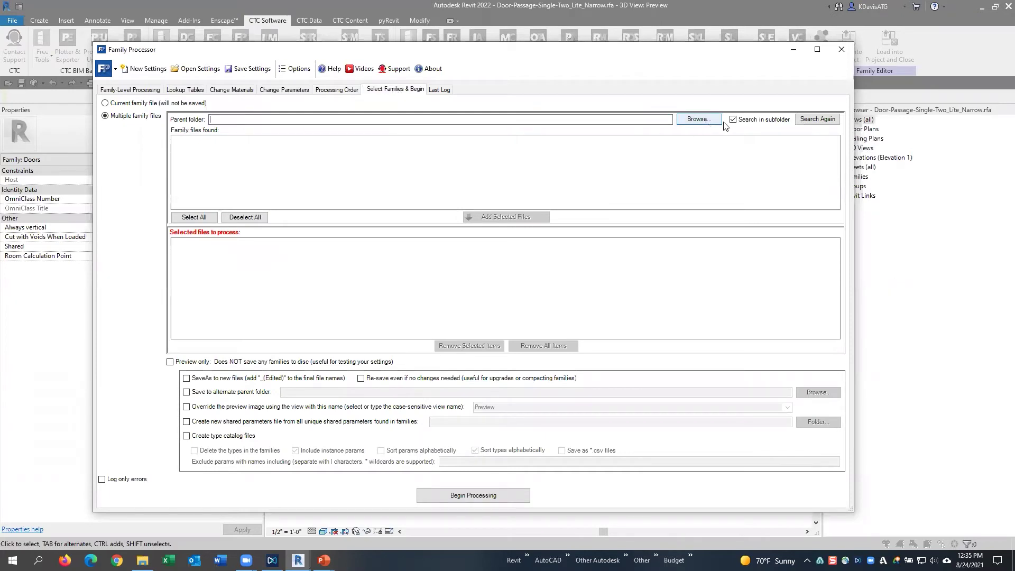
{"action": "left_click", "coordinate": [689, 123]}
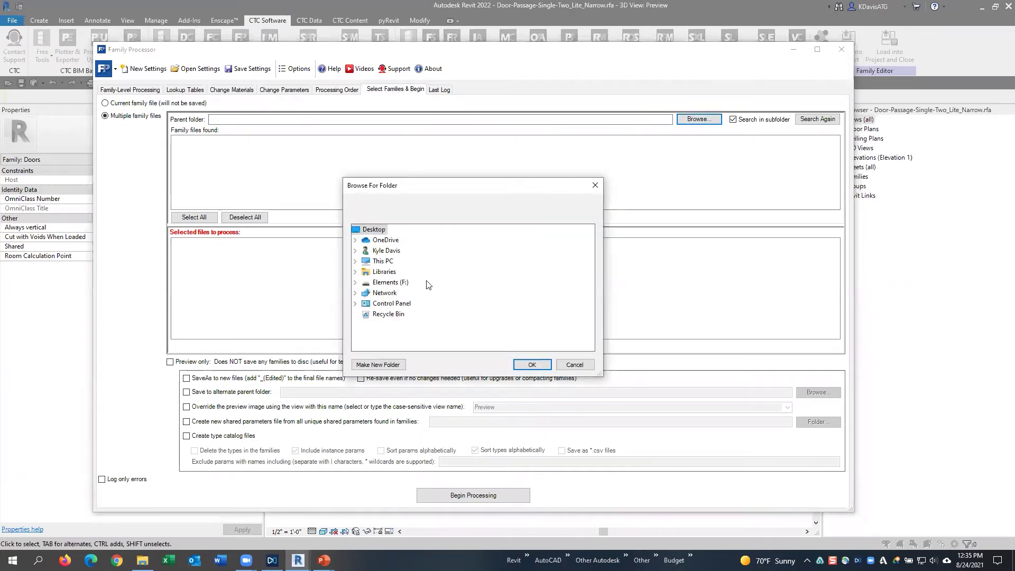
{"action": "left_click", "coordinate": [359, 263]}
{"action": "scroll", "coordinate": [376, 259], "scroll_direction": "down", "scroll_amount": 4}
{"action": "scroll", "coordinate": [368, 253], "scroll_direction": "up", "scroll_amount": 1}
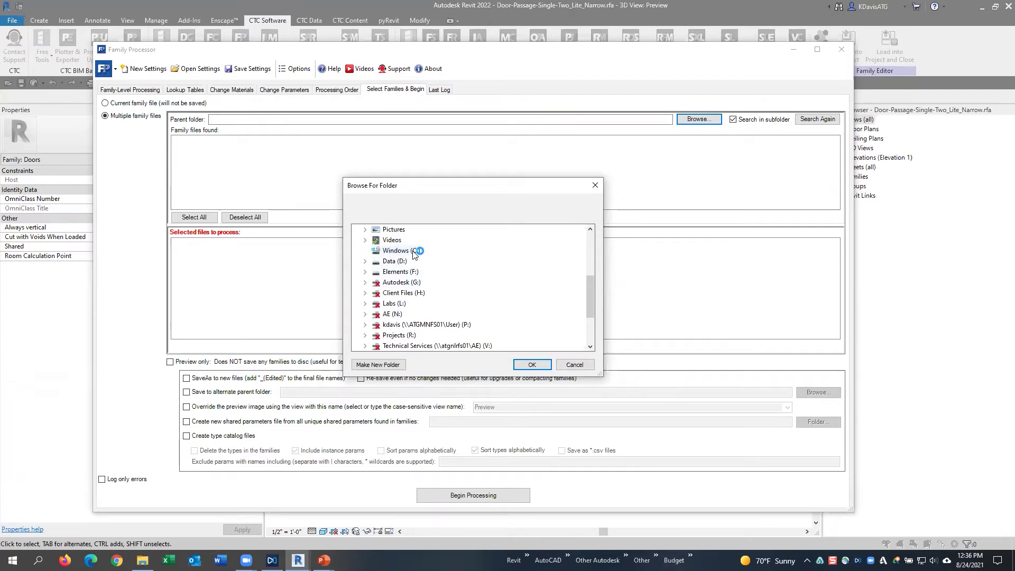
{"action": "scroll", "coordinate": [420, 304], "scroll_direction": "down", "scroll_amount": 1}
{"action": "left_click", "coordinate": [375, 313]}
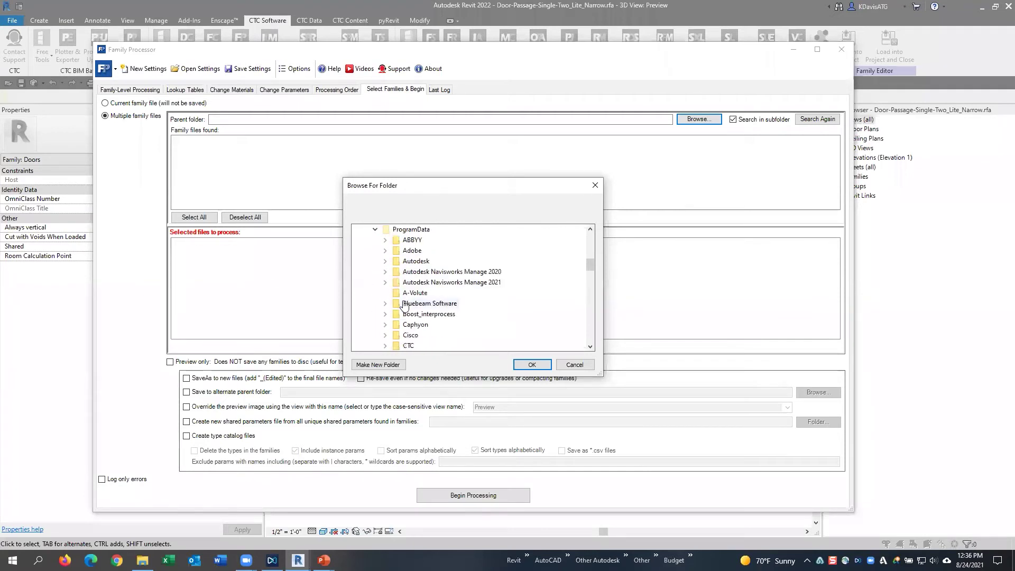
{"action": "left_click", "coordinate": [385, 262]}
{"action": "scroll", "coordinate": [405, 303], "scroll_direction": "down", "scroll_amount": 8}
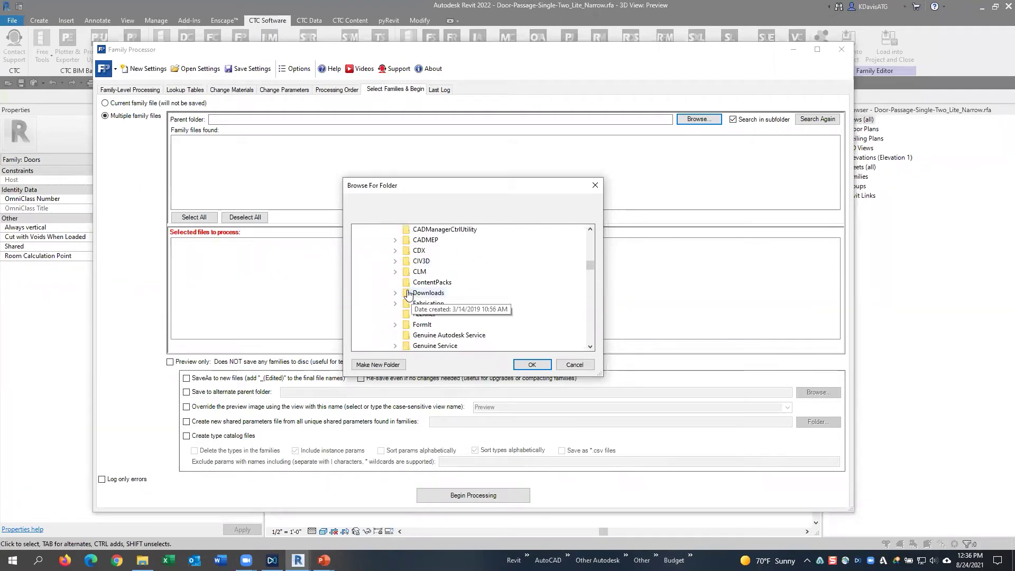
{"action": "scroll", "coordinate": [404, 303], "scroll_direction": "down", "scroll_amount": 10}
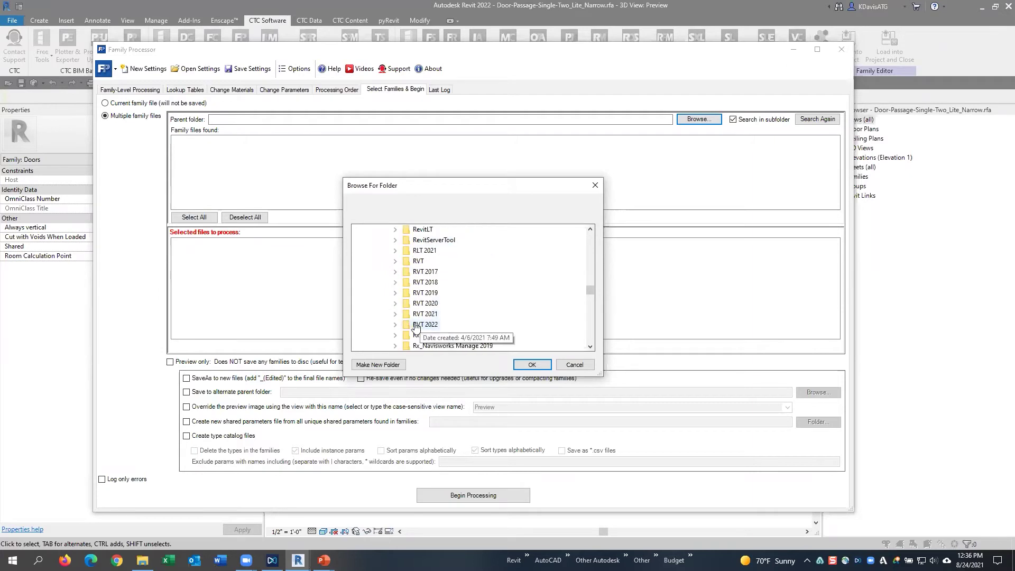
{"action": "double_click", "coordinate": [413, 325]}
{"action": "scroll", "coordinate": [418, 317], "scroll_direction": "down", "scroll_amount": 1}
{"action": "double_click", "coordinate": [434, 240]}
{"action": "double_click", "coordinate": [427, 261]}
{"action": "double_click", "coordinate": [456, 272]}
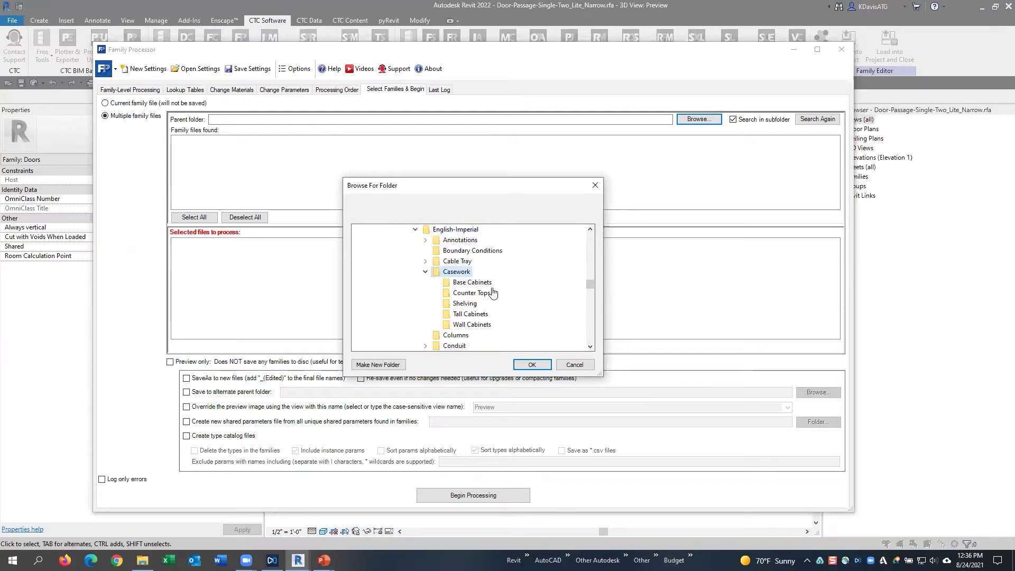
{"action": "left_click", "coordinate": [528, 364]}
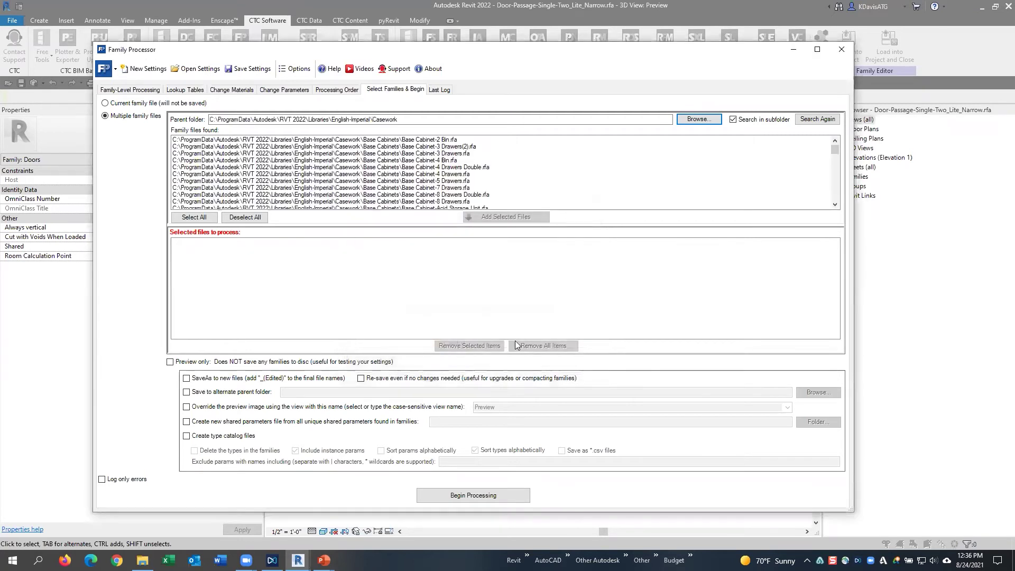
Enlarge the found families list and add Base Cabinet-2 Bin, Base Cabinet-3 Drawers, Base Cabinet-4 Drawers and Base Cabinet-Combo01 to the files to process
{"action": "left_click_drag", "start_coordinate": [501, 230], "coordinate": [501, 263]}
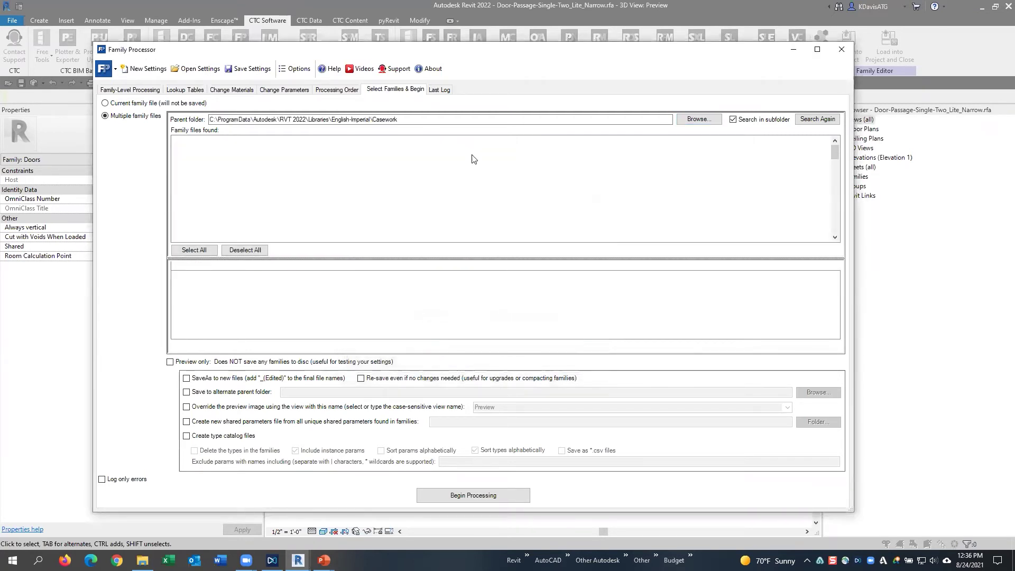
{"action": "left_click_drag", "start_coordinate": [452, 45], "coordinate": [451, 21]}
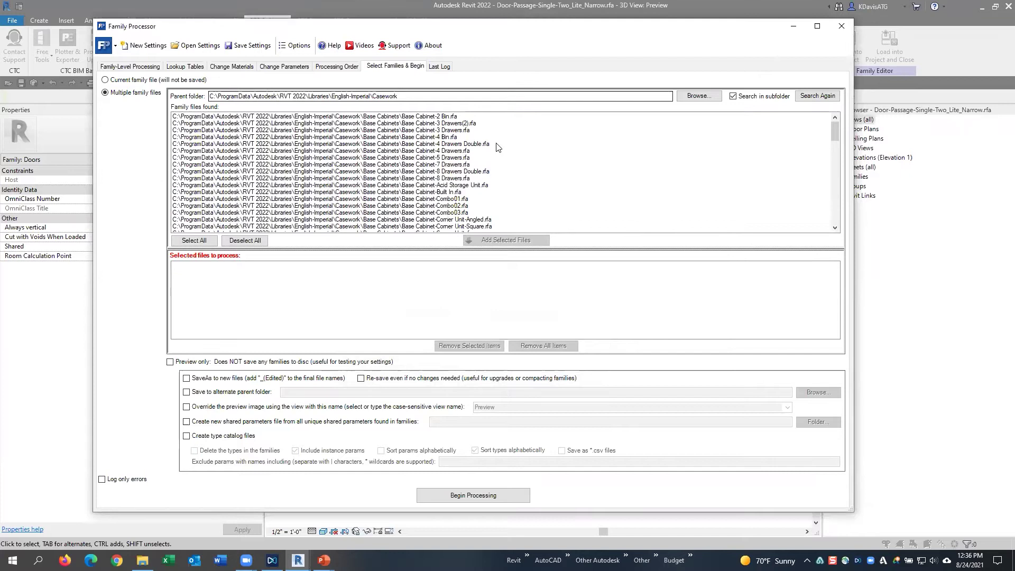
{"action": "left_click", "coordinate": [448, 116]}
{"action": "left_click", "coordinate": [452, 130], "text": "ctrl"}
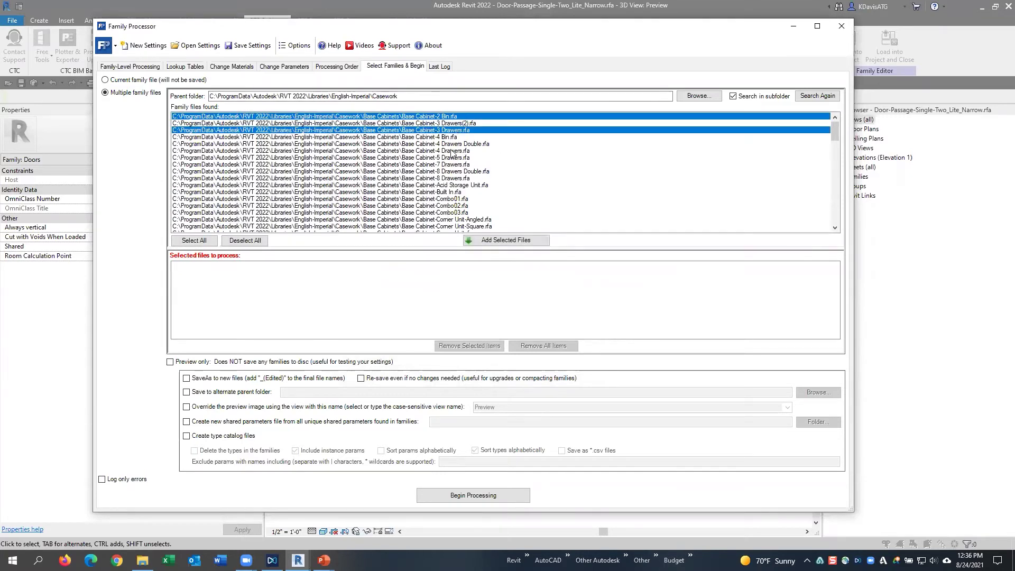
{"action": "left_click", "coordinate": [452, 151], "text": "ctrl"}
{"action": "left_click", "coordinate": [463, 199], "text": "ctrl"}
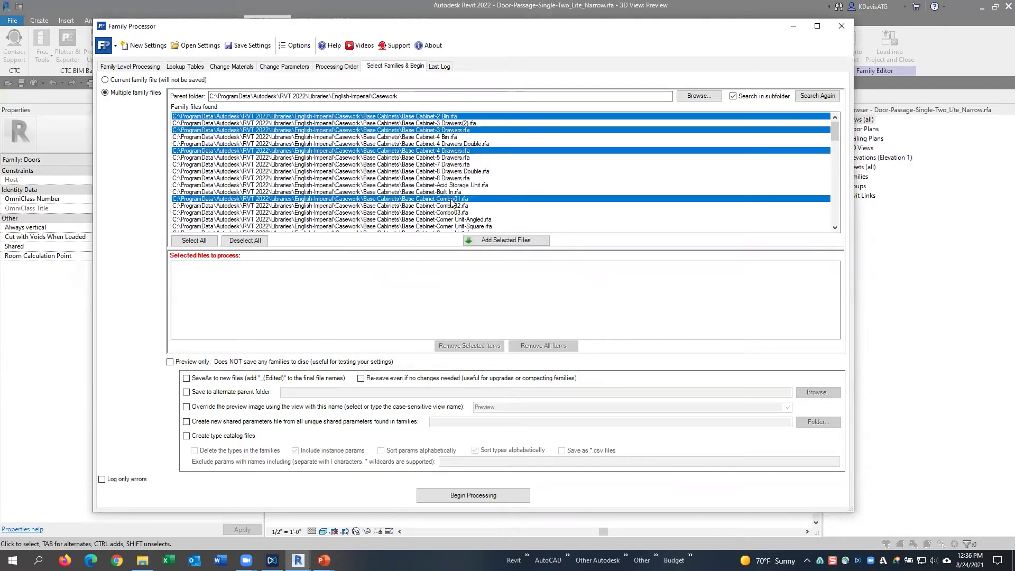
{"action": "left_click", "coordinate": [502, 241]}
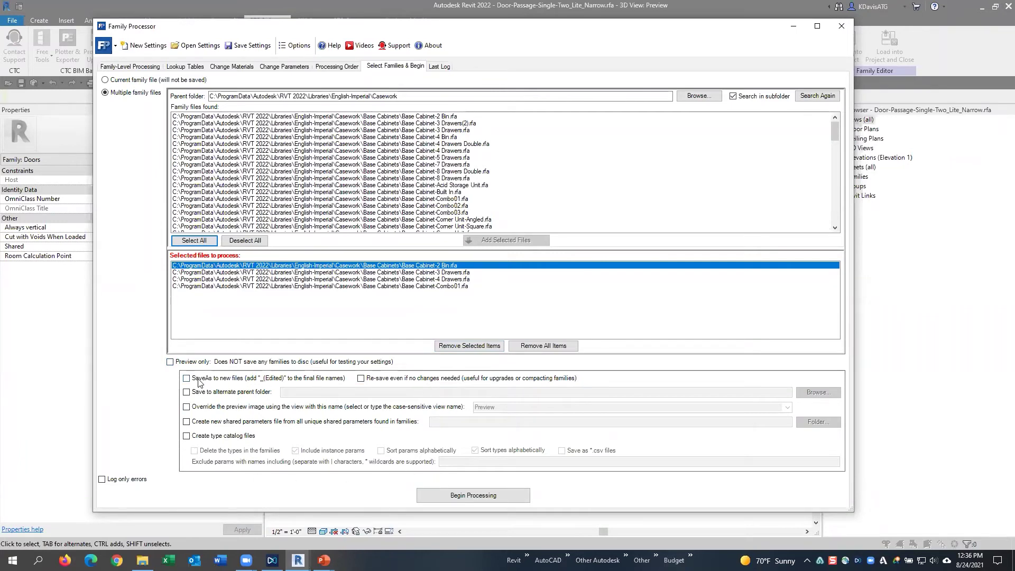
Enable re-saving families even if no changes are needed and saving to an alternate parent folder
{"action": "key", "text": "ctrl"}
{"action": "left_click", "coordinate": [418, 379]}
{"action": "key", "text": "ctrl"}
{"action": "left_click", "coordinate": [270, 395]}
{"action": "key", "text": "ctrl"}
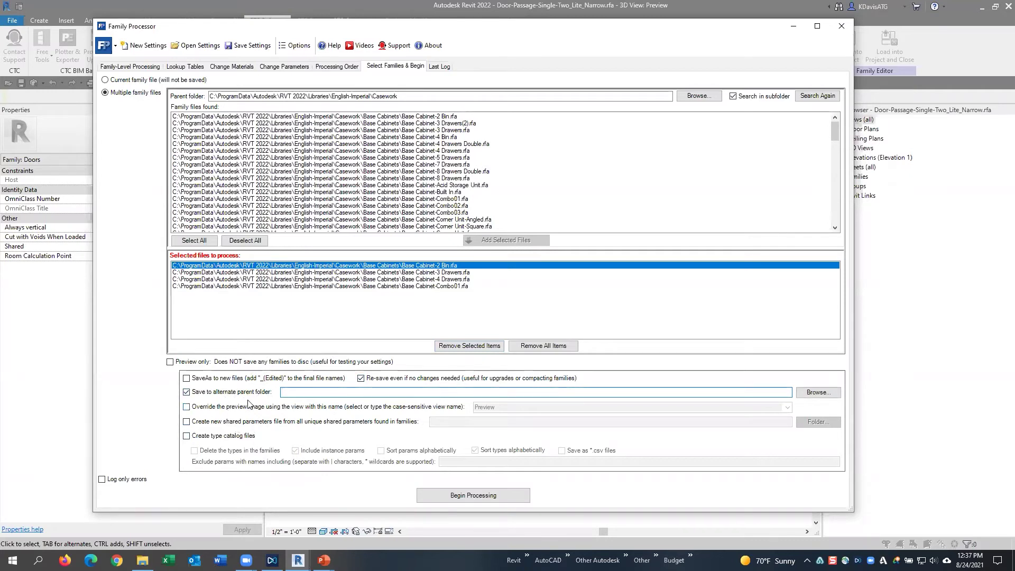
Try the option that creates a new shared parameters file from all unique shared parameters in the families and turn it back off
{"action": "left_click", "coordinate": [211, 423]}
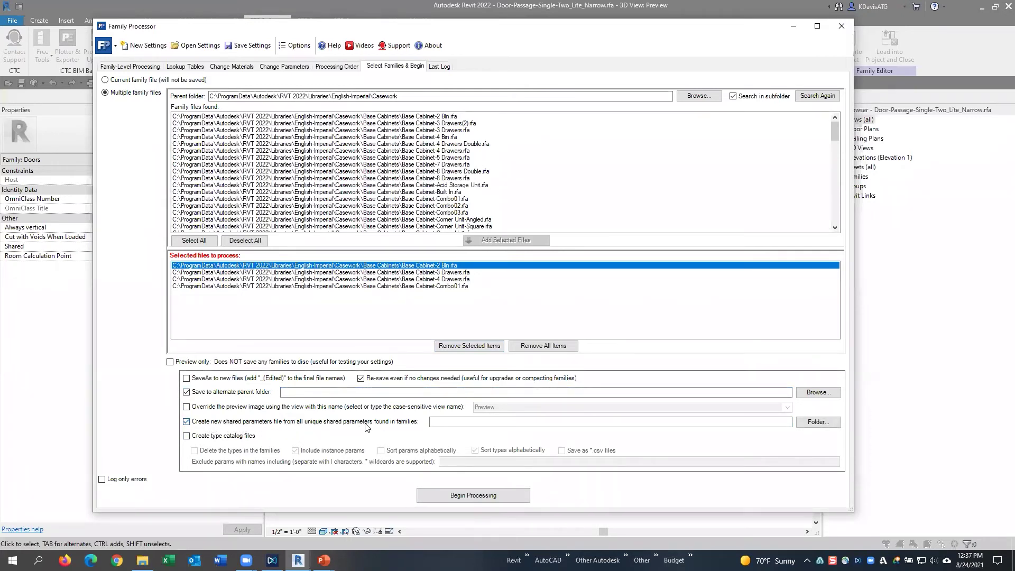
{"action": "left_click", "coordinate": [465, 421]}
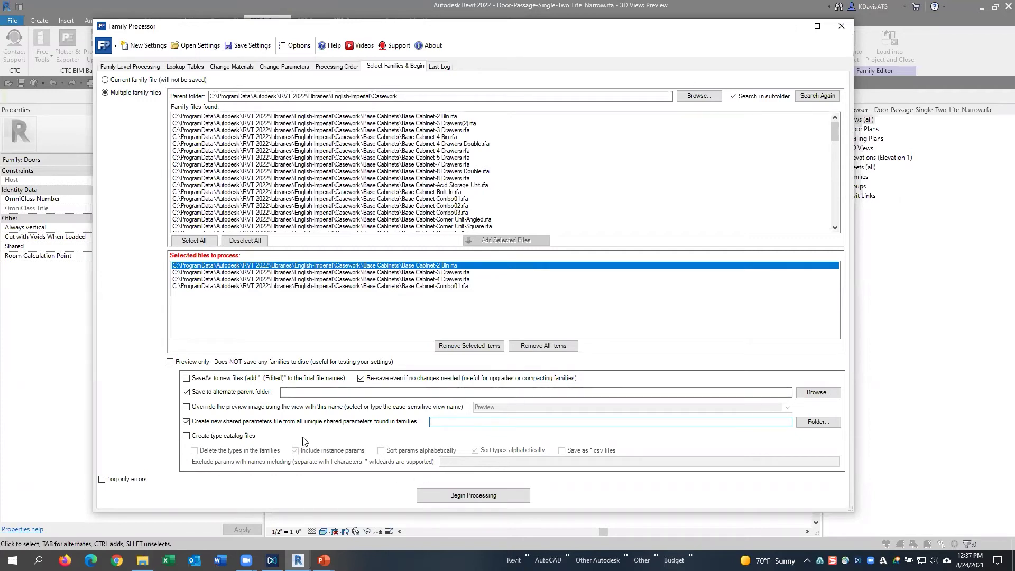
{"action": "left_click", "coordinate": [232, 422]}
{"action": "left_click", "coordinate": [474, 496]}
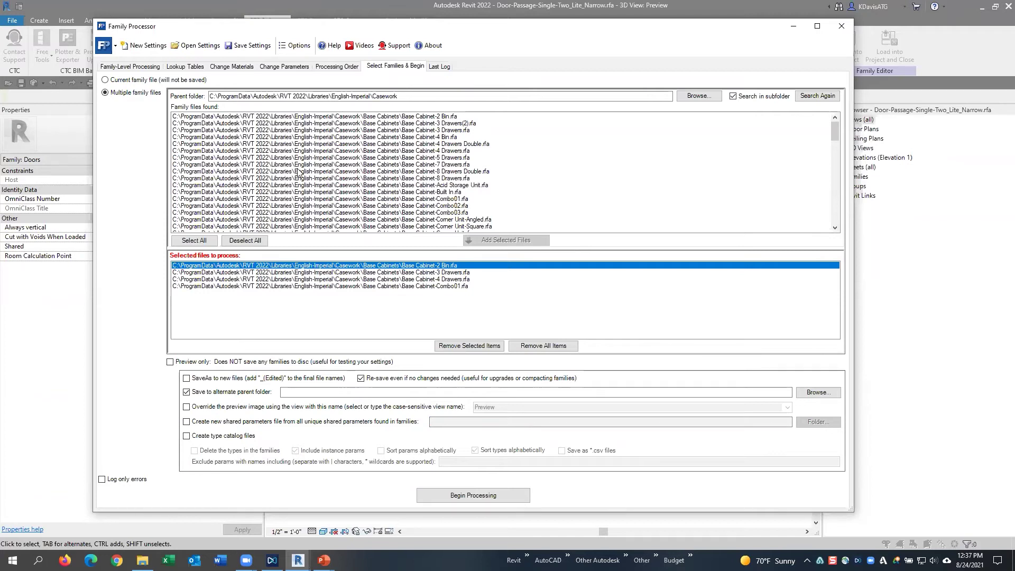
Save the Family Processor settings to a file named Update to Match SPF
{"action": "left_click", "coordinate": [246, 49]}
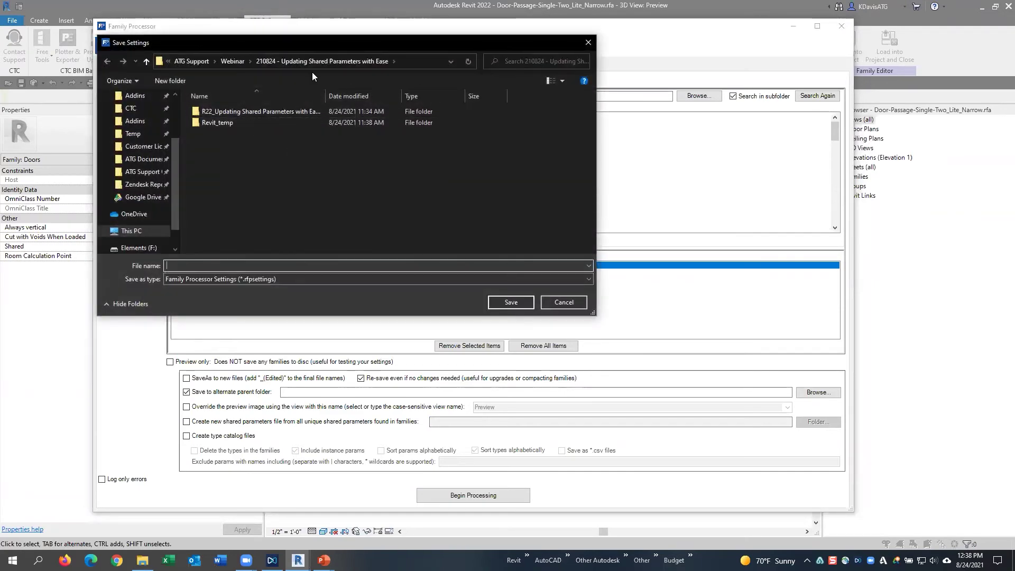
{"action": "type", "text": "U"}
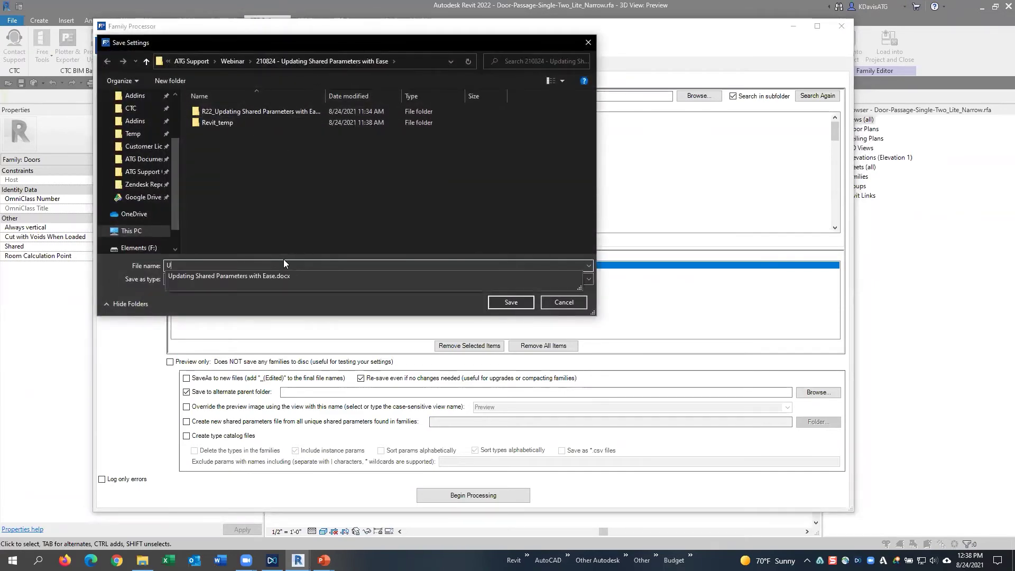
{"action": "type", "text": "pdate to "}
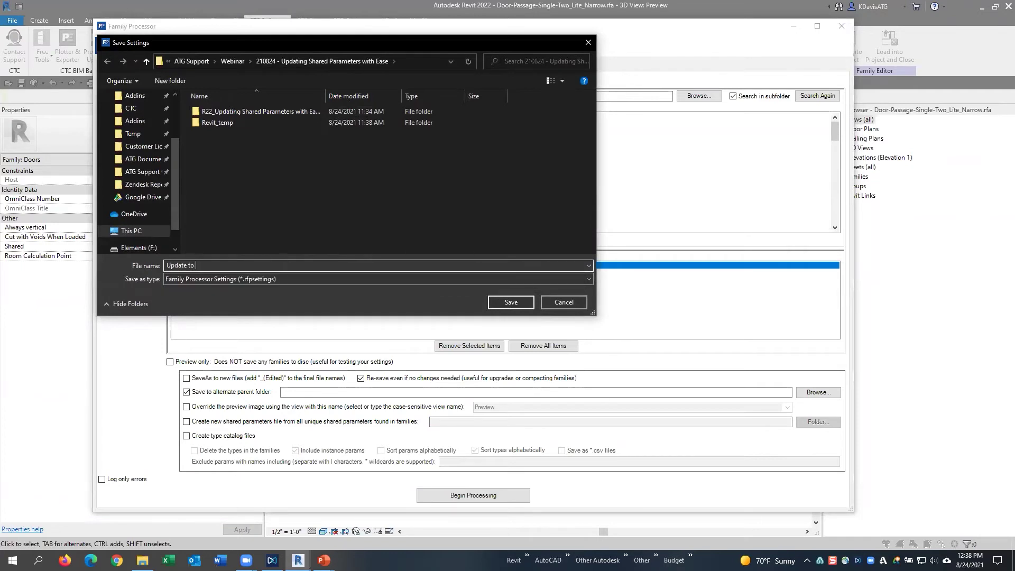
{"action": "type", "text": "Match SPF"}
{"action": "left_click", "coordinate": [511, 304]}
{"action": "left_click", "coordinate": [493, 294]}
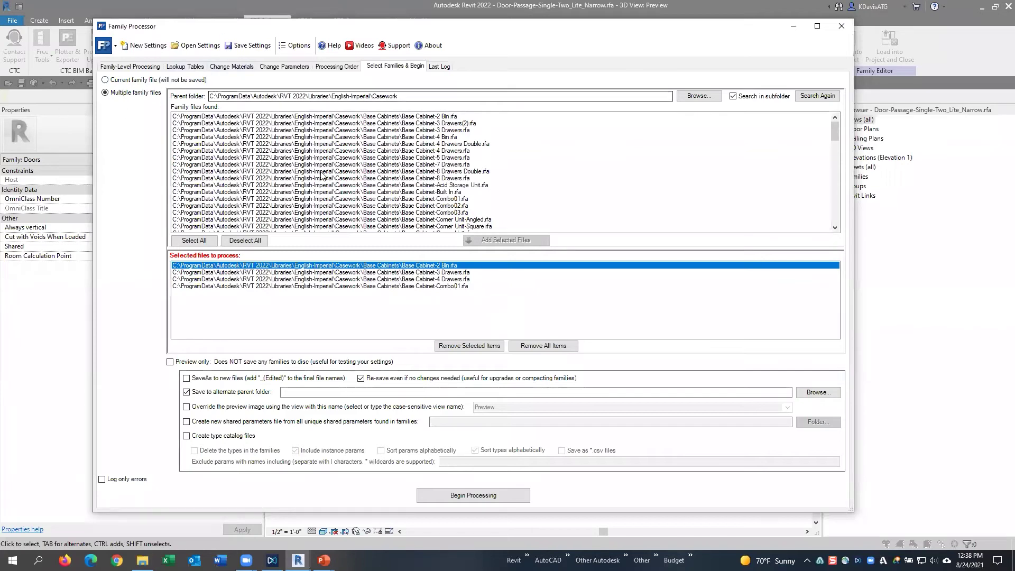
Load the Update to Match SPF.rfpsettings file and check its parameters to replace with shared parameters
{"action": "left_click", "coordinate": [186, 47]}
{"action": "left_click", "coordinate": [264, 135]}
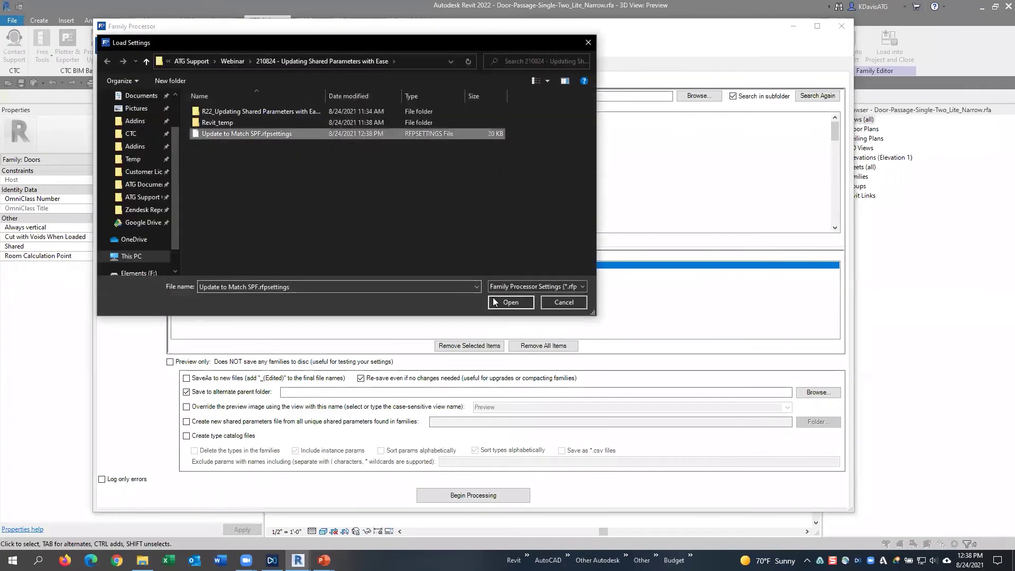
{"action": "left_click", "coordinate": [499, 297]}
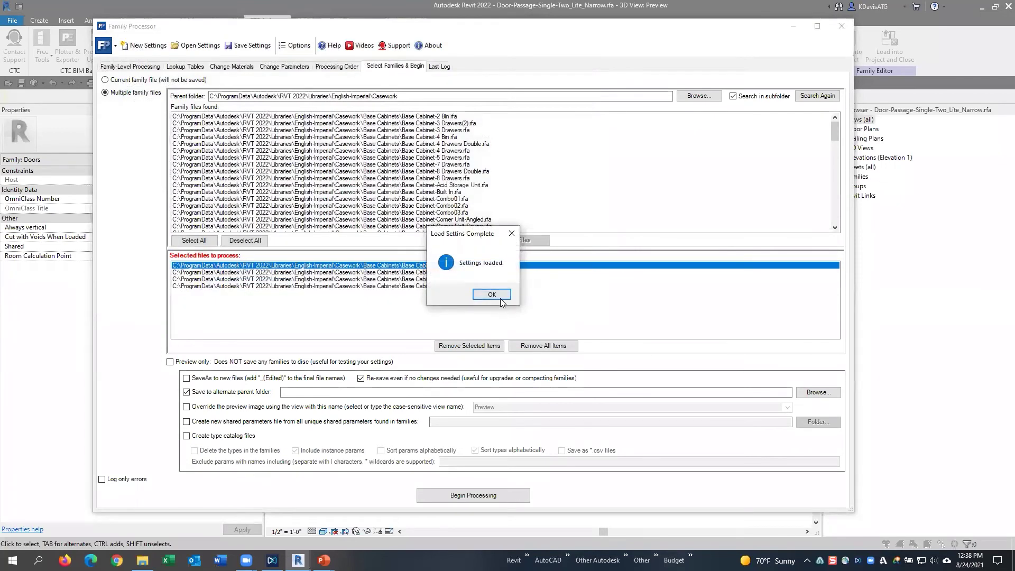
{"action": "left_click", "coordinate": [501, 306]}
{"action": "left_click", "coordinate": [288, 67]}
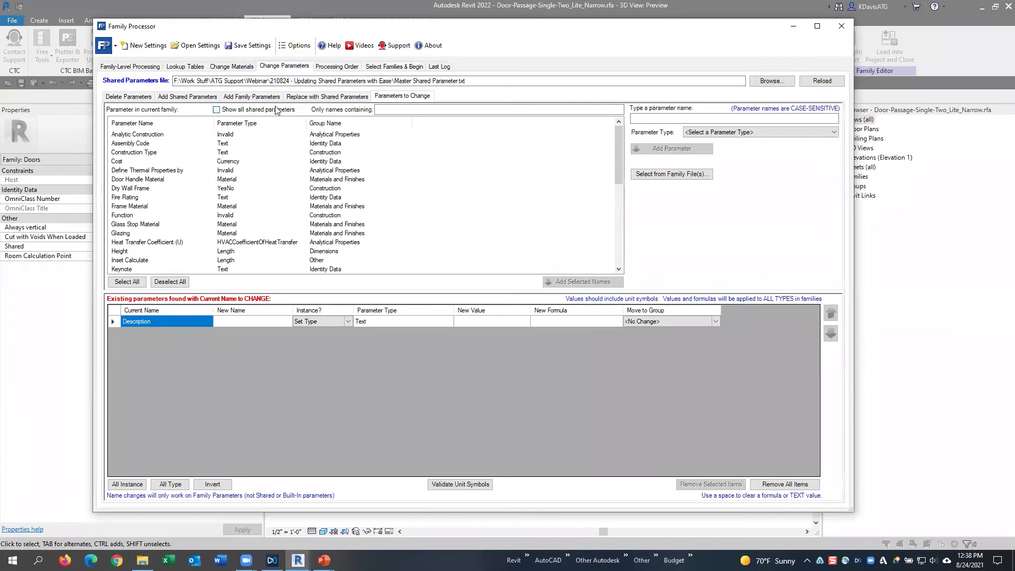
{"action": "left_click", "coordinate": [314, 98]}
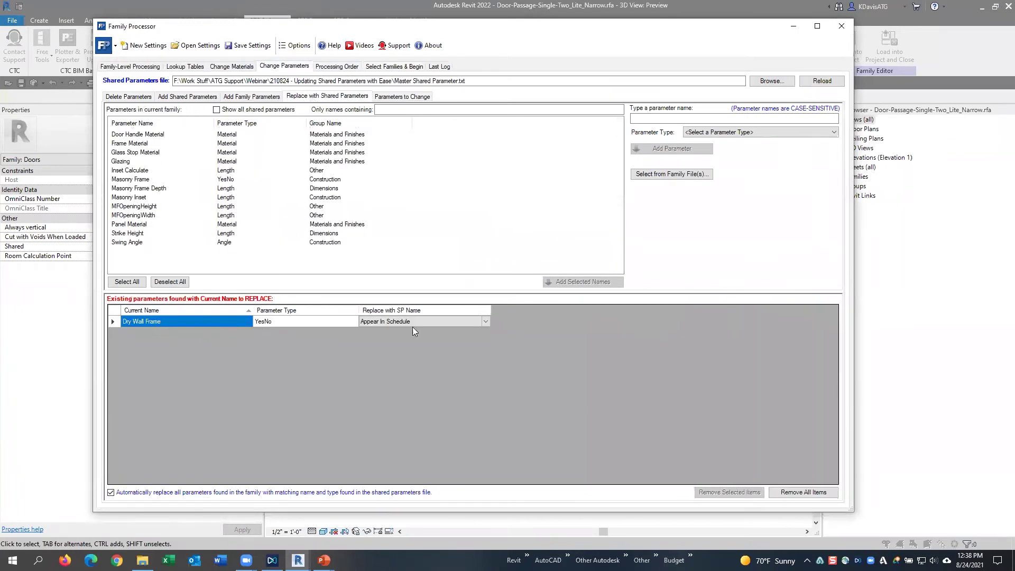
Clear all settings to start a new configuration and check the family-level options, parameter changes and selected families
{"action": "left_click", "coordinate": [143, 46]}
{"action": "left_click", "coordinate": [501, 296]}
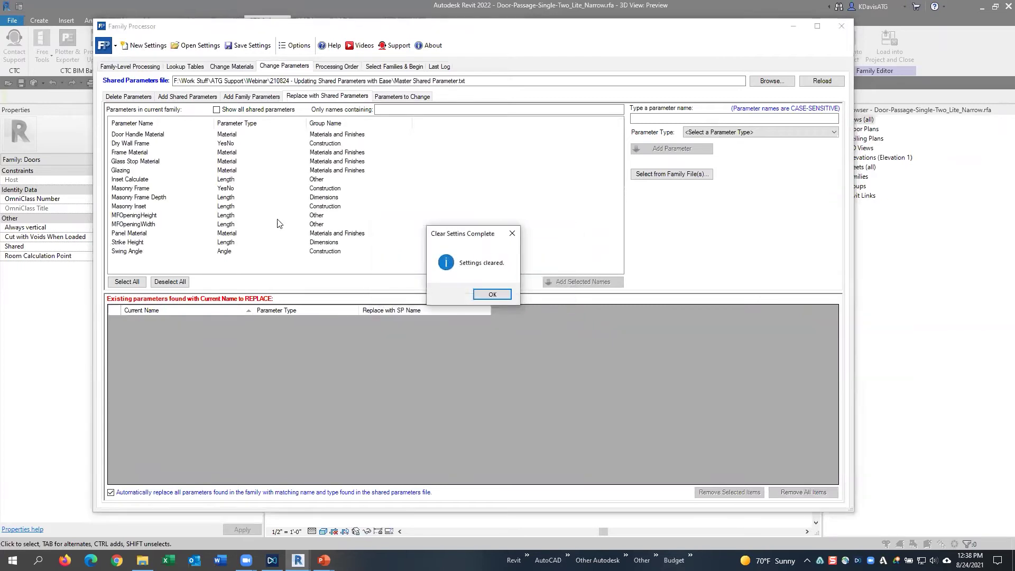
{"action": "left_click", "coordinate": [490, 294]}
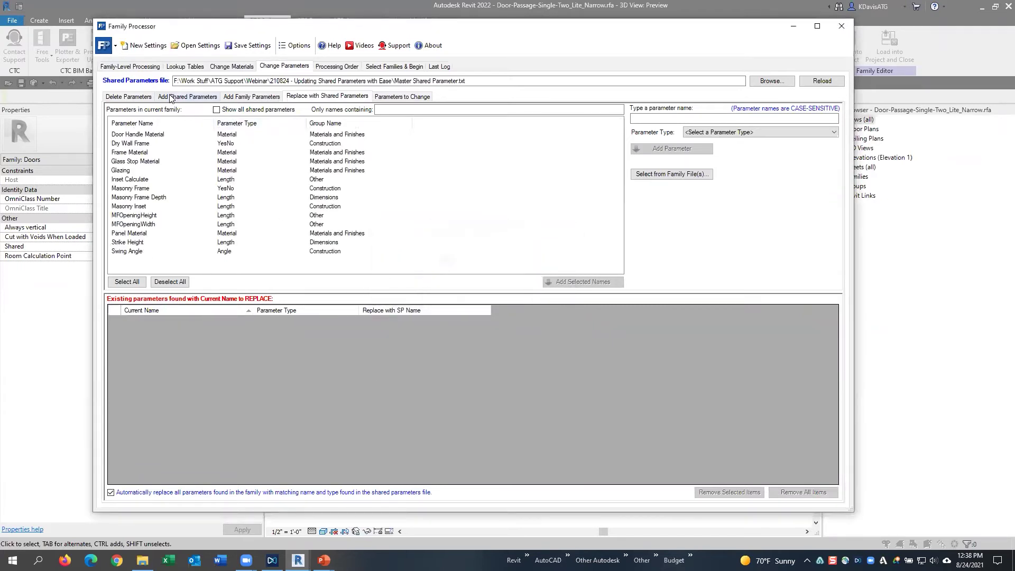
{"action": "left_click", "coordinate": [135, 67]}
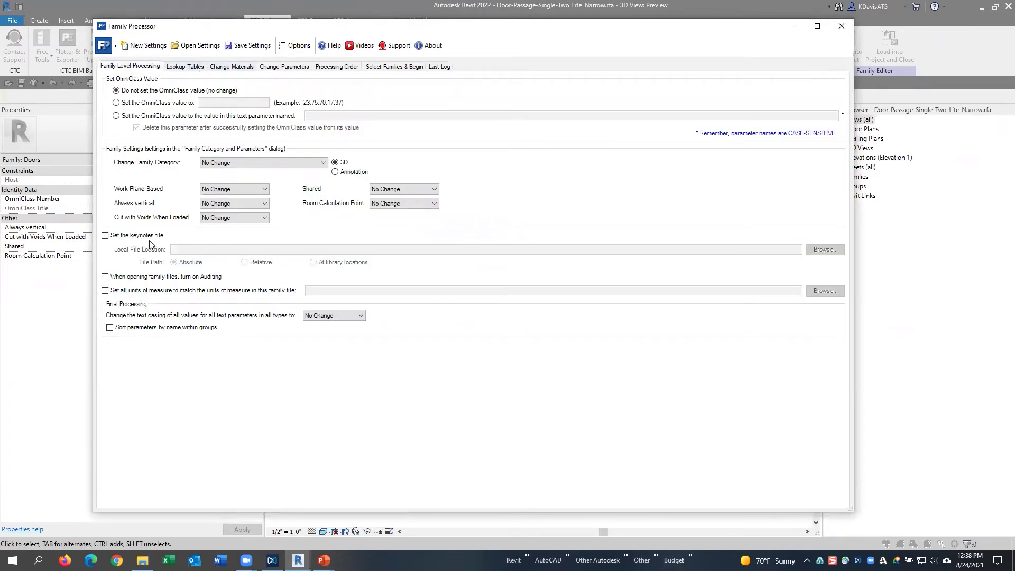
{"action": "left_click", "coordinate": [297, 68]}
{"action": "left_click", "coordinate": [415, 68]}
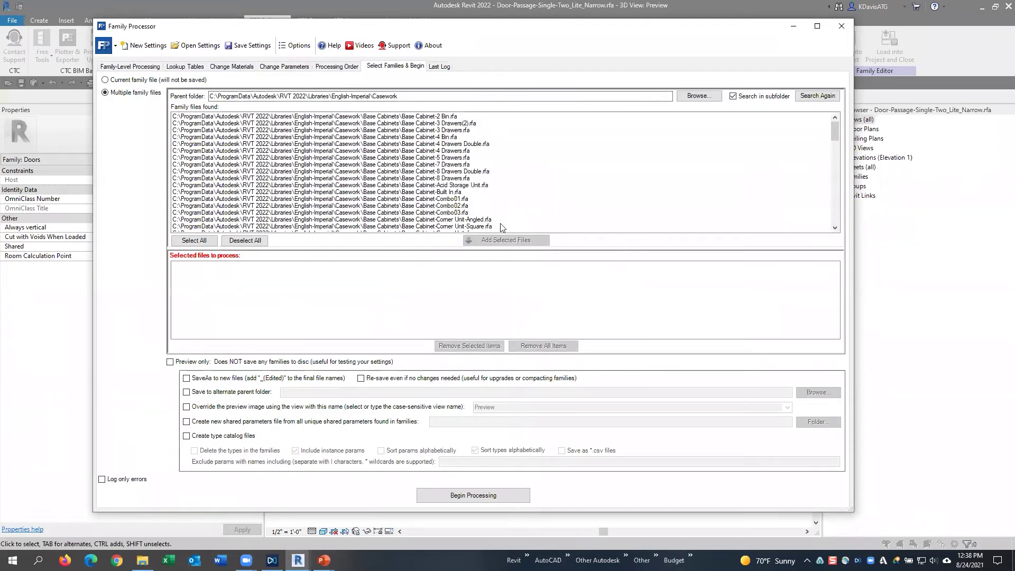
Close Family Processor and the door family's Preview view to return to the Level 1 floor plan
{"action": "left_click", "coordinate": [841, 28]}
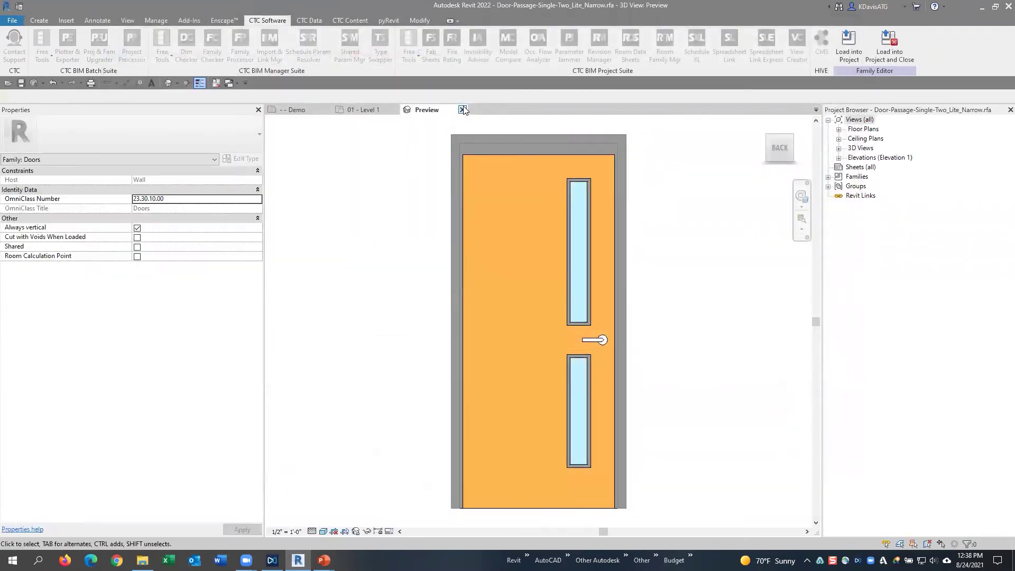
{"action": "left_click", "coordinate": [463, 109]}
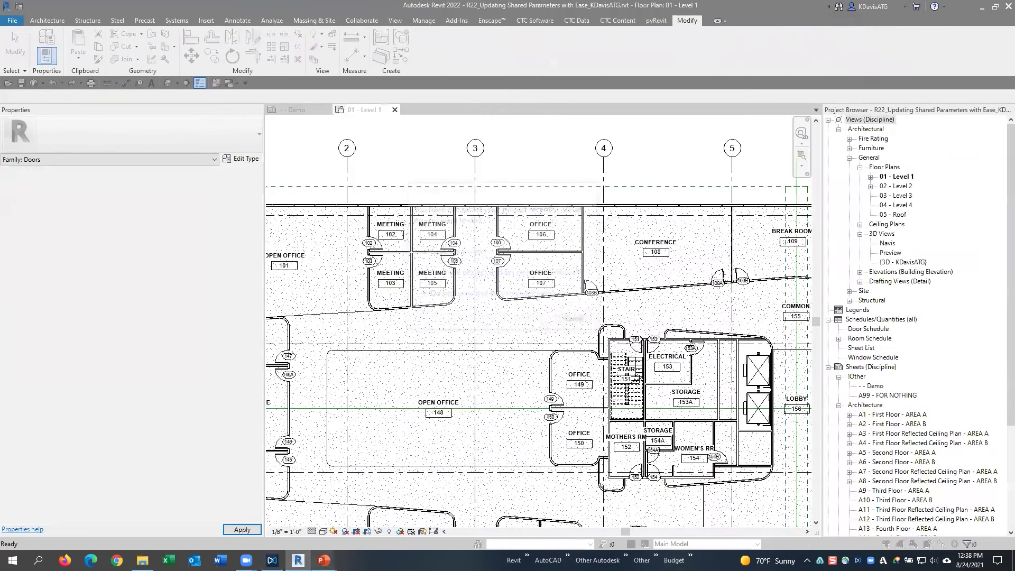
{"action": "left_click", "coordinate": [577, 321]}
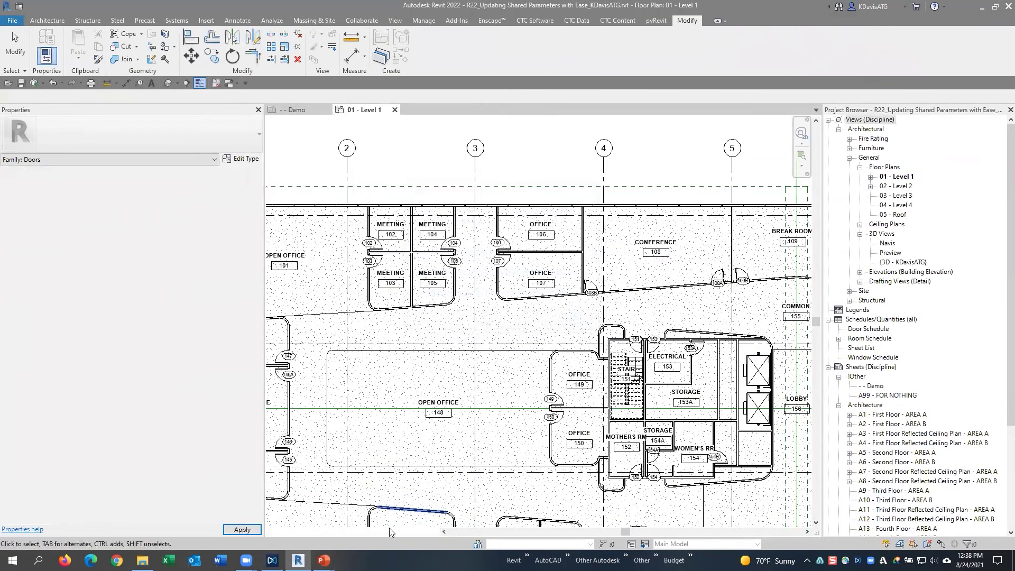
{"action": "mouse_move", "coordinate": [323, 560]}
{"action": "left_click", "coordinate": [326, 517]}
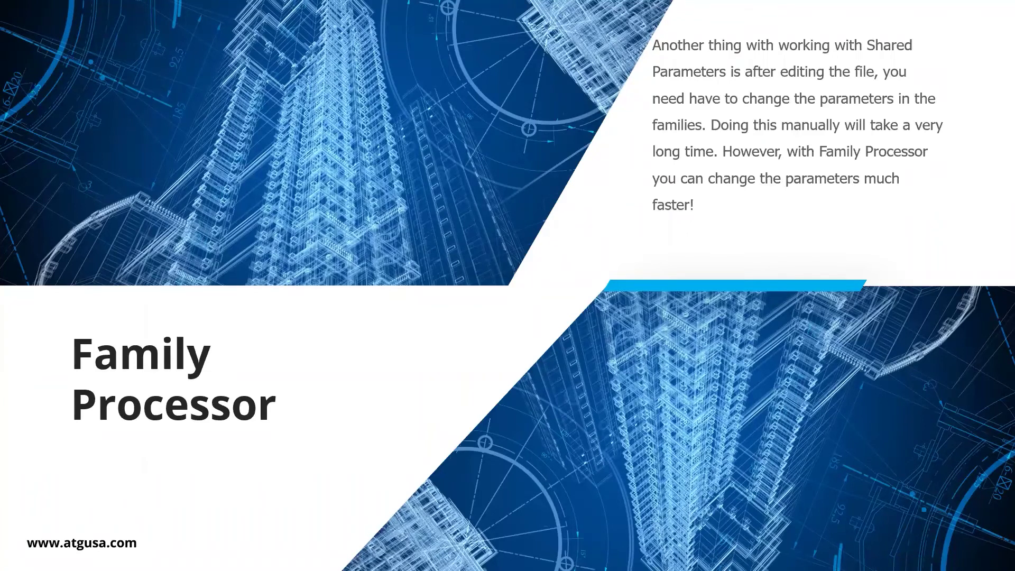
{"action": "key", "text": "Right"}
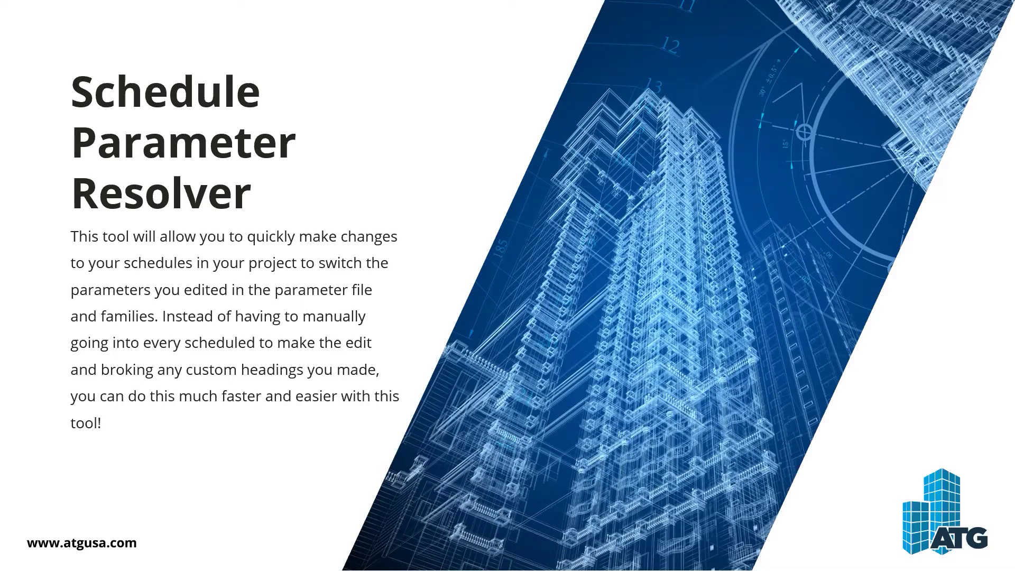
{"action": "key", "text": "alt+Tab"}
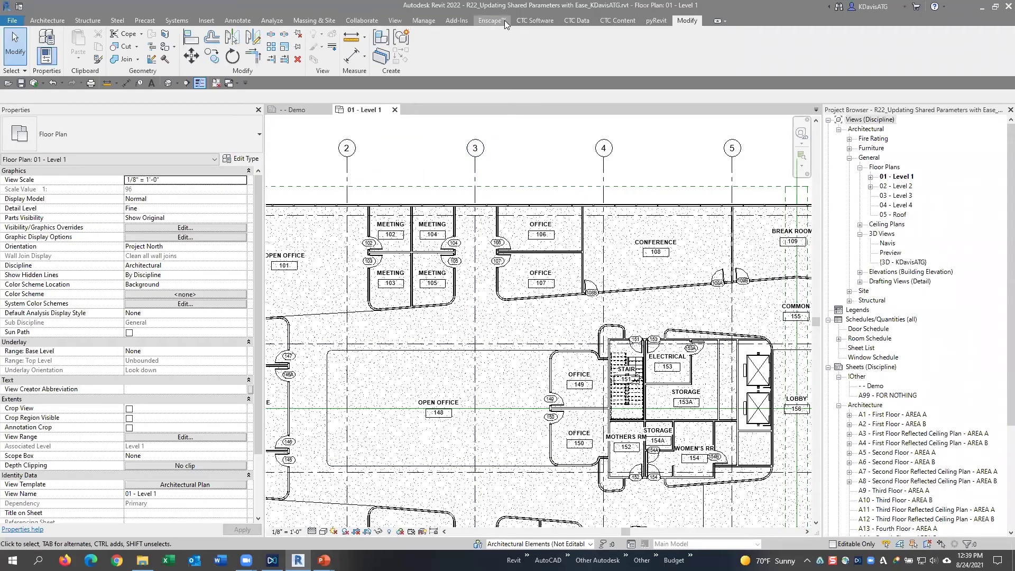
Open Schedule Parameter Resolver and load Master Shared Parameter.txt from the 210824 - Updating Shared Parameters with Ease webinar folder as its shared parameters file
{"action": "left_click", "coordinate": [521, 23]}
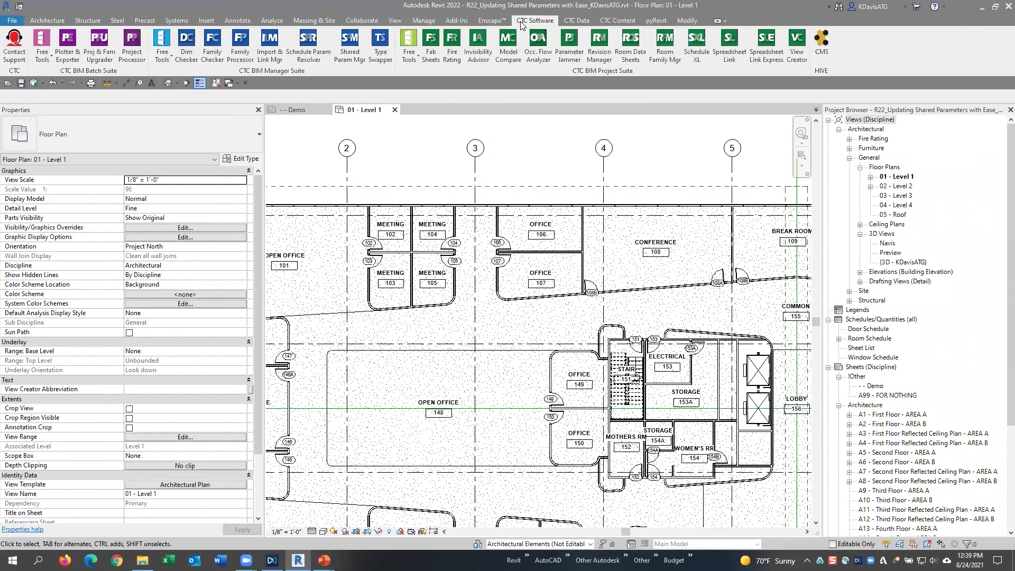
{"action": "left_click", "coordinate": [309, 50]}
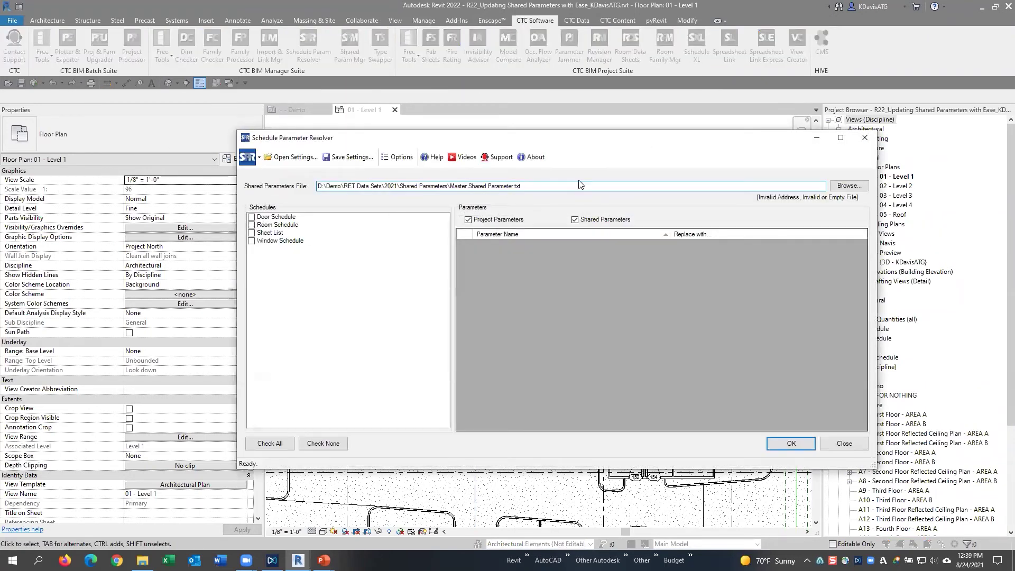
{"action": "left_click", "coordinate": [848, 186]}
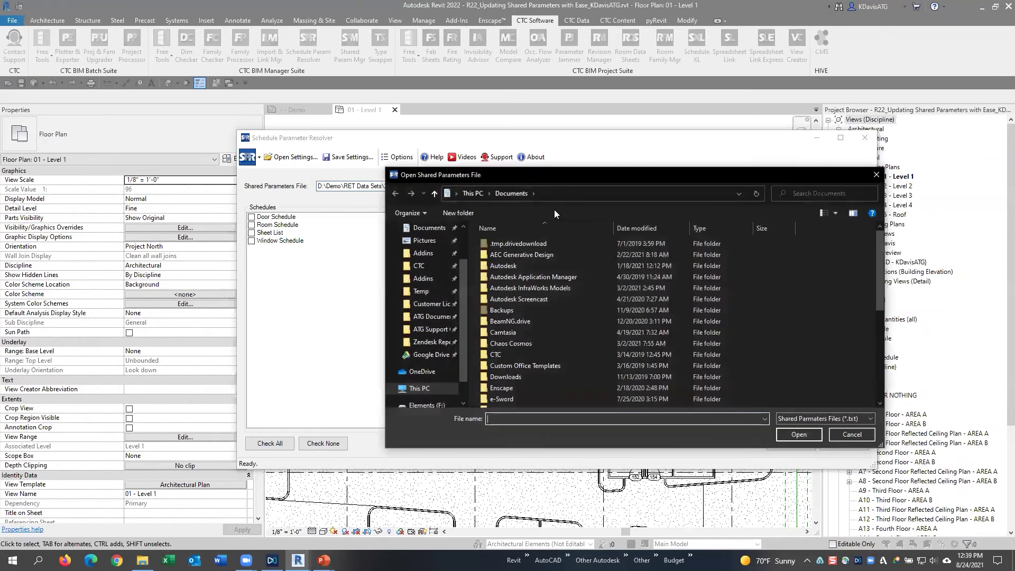
{"action": "left_click", "coordinate": [426, 405]}
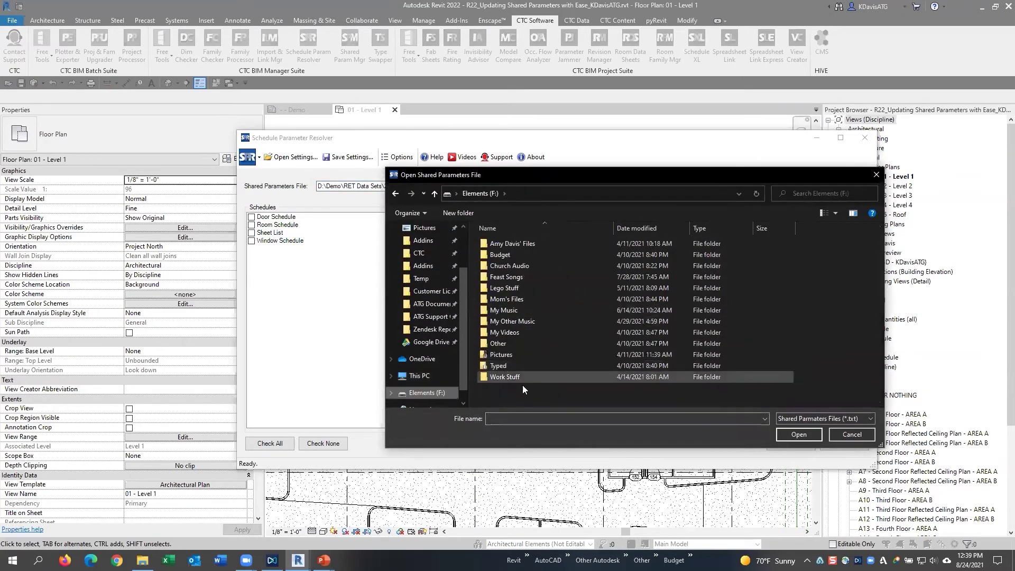
{"action": "double_click", "coordinate": [521, 378]}
{"action": "double_click", "coordinate": [507, 244]}
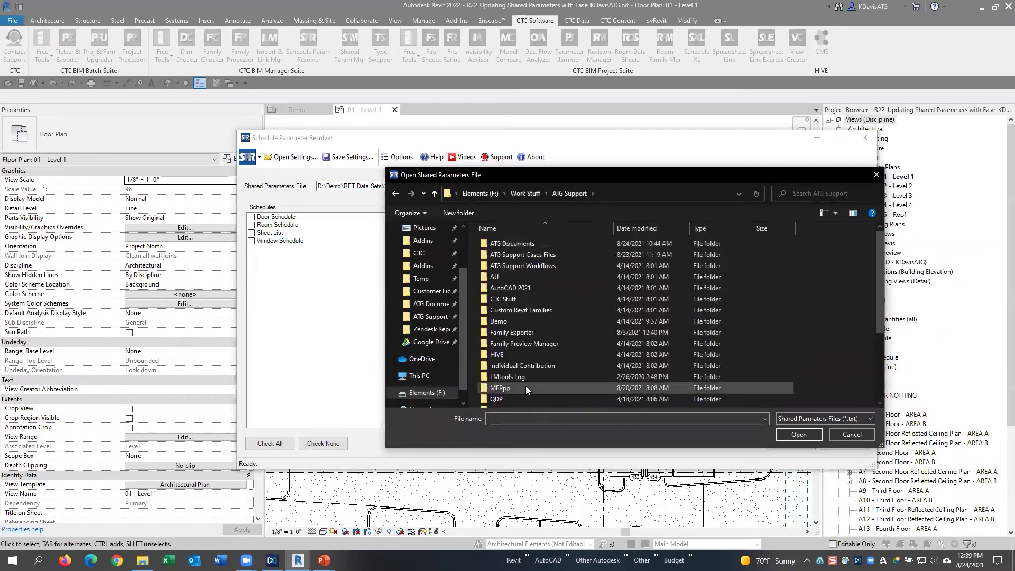
{"action": "scroll", "coordinate": [525, 390], "scroll_direction": "down", "scroll_amount": 5}
{"action": "double_click", "coordinate": [519, 357]}
{"action": "left_click", "coordinate": [540, 321]}
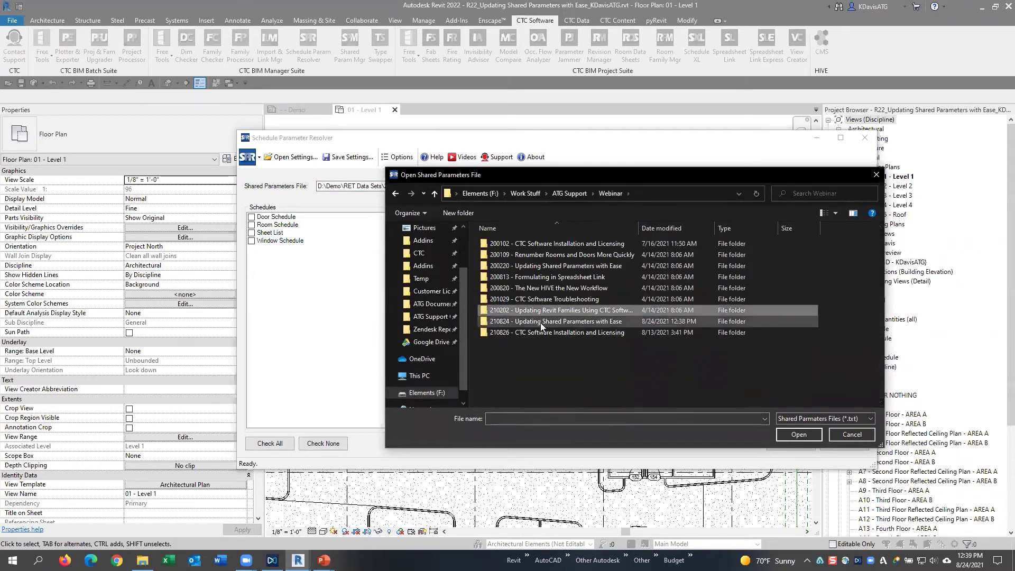
{"action": "double_click", "coordinate": [552, 320]}
{"action": "left_click", "coordinate": [526, 267]}
{"action": "left_click", "coordinate": [529, 276]}
{"action": "left_click", "coordinate": [791, 436]}
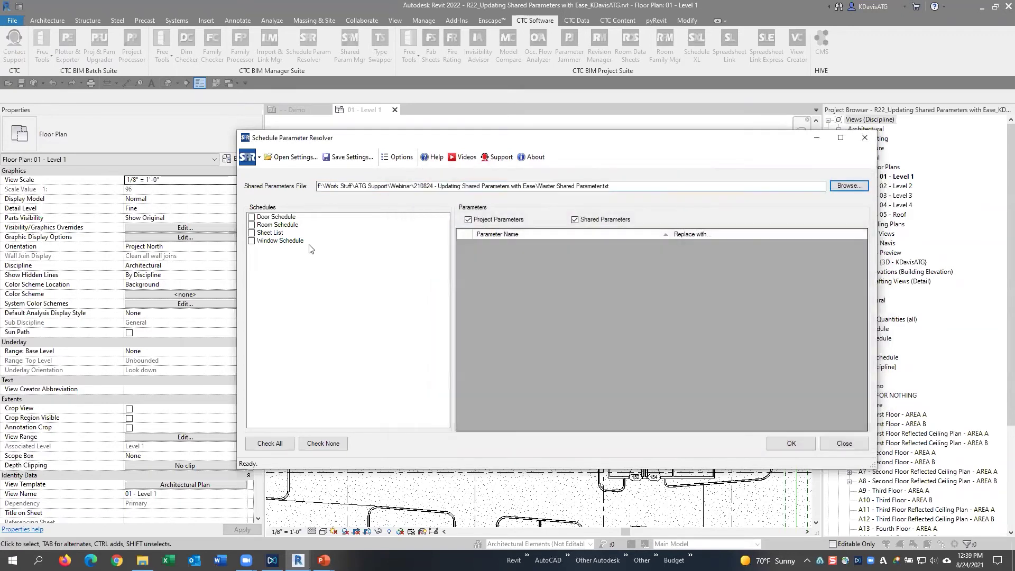
Select the Door Schedule, enlarge the parameter table and set HARDWARE GROUP to be replaced with HARDWARE GROUP_ATG
{"action": "left_click", "coordinate": [252, 218]}
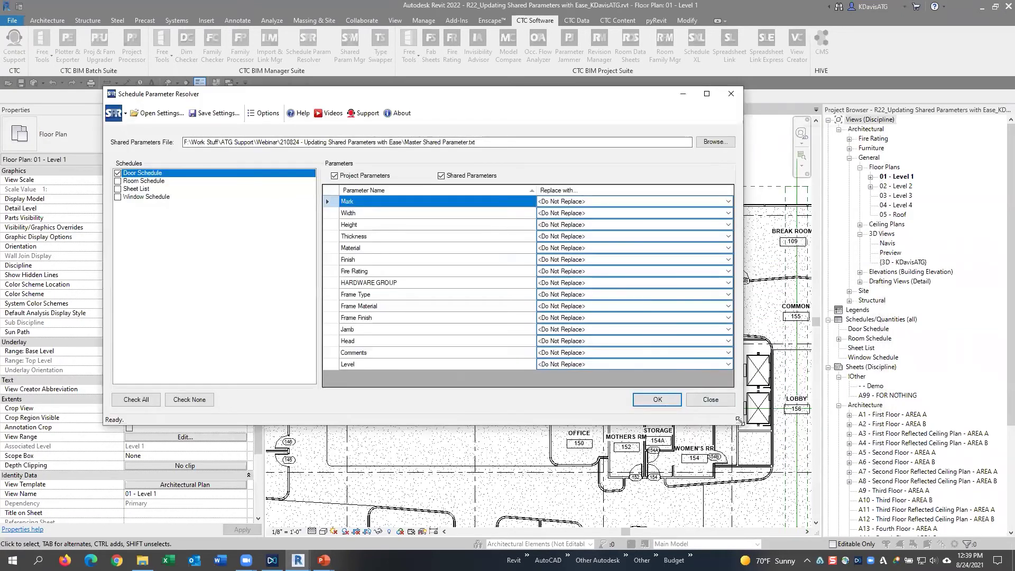
{"action": "left_click_drag", "start_coordinate": [739, 421], "coordinate": [871, 474]}
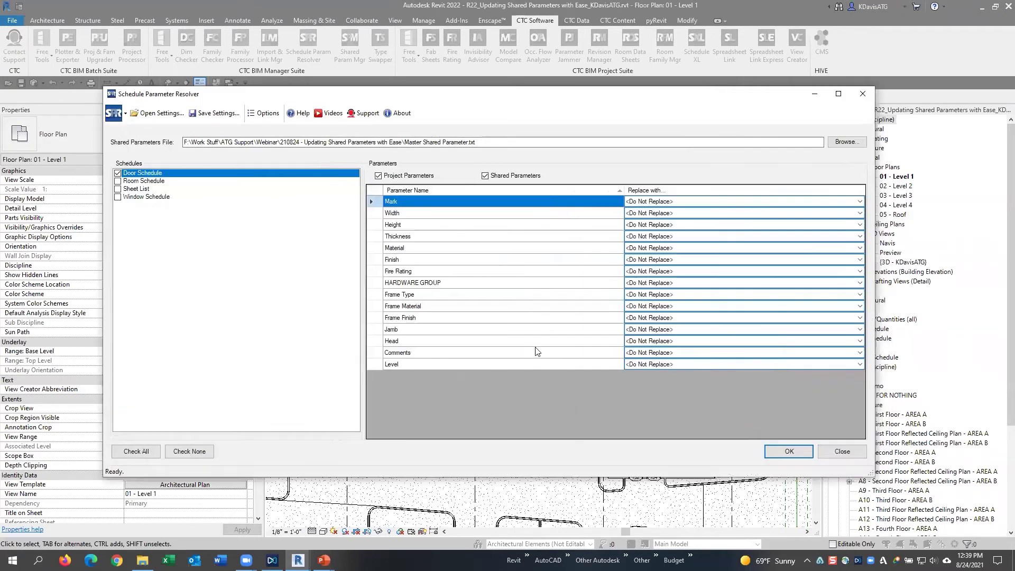
{"action": "left_click", "coordinate": [439, 284]}
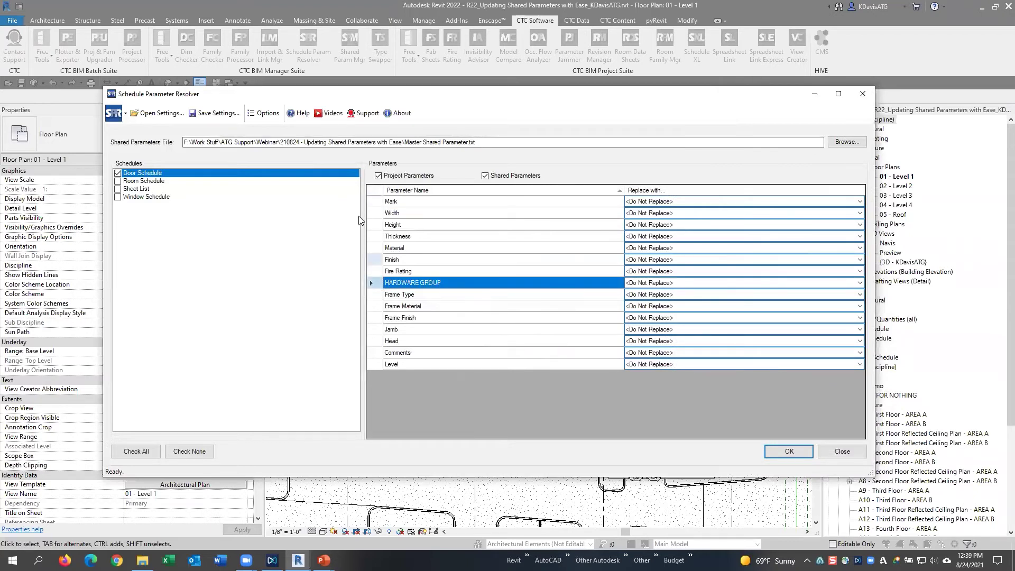
{"action": "left_click_drag", "start_coordinate": [363, 183], "coordinate": [276, 183]}
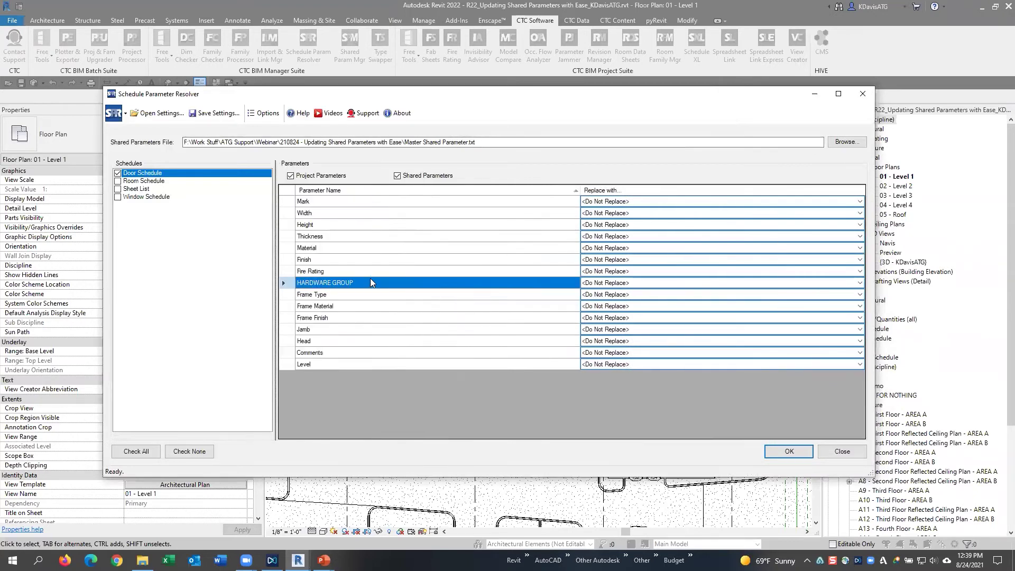
{"action": "left_click", "coordinate": [639, 284]}
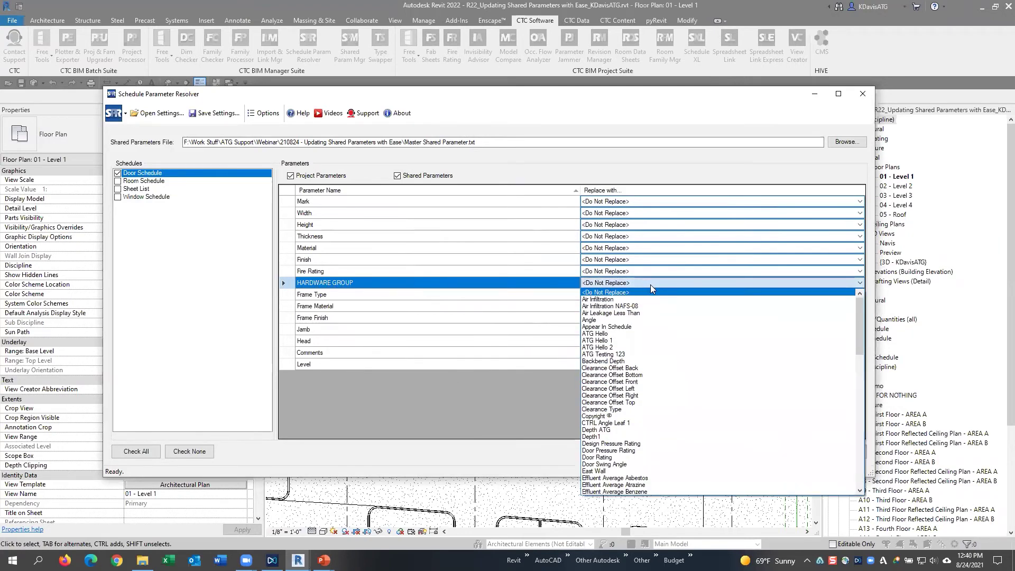
{"action": "key", "text": "h"}
{"action": "left_click", "coordinate": [646, 491]}
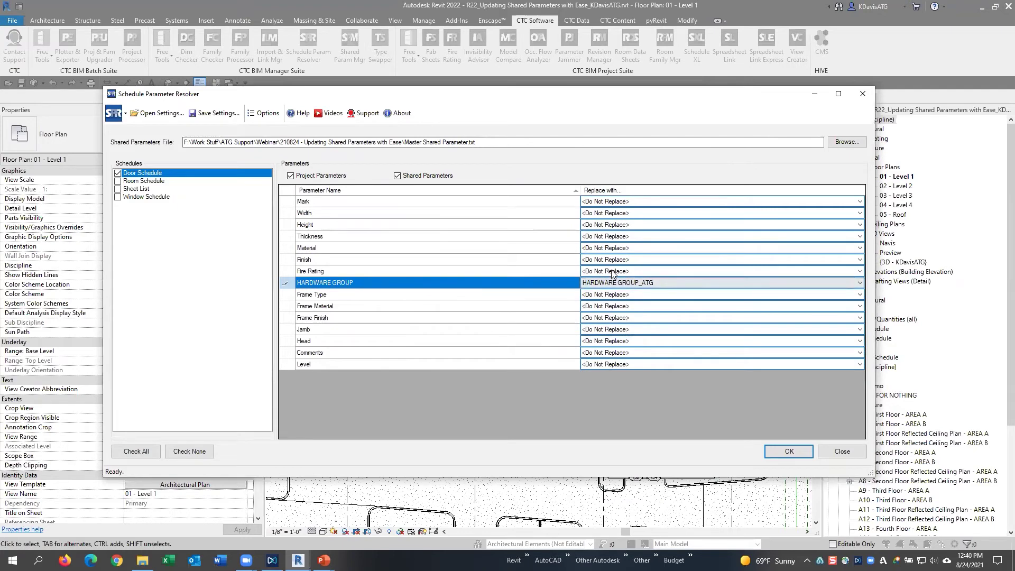
Set the Door Schedule's Fire Rating parameter to be replaced with FIRE RATING_ATG
{"action": "left_click", "coordinate": [631, 270]}
{"action": "left_click", "coordinate": [632, 271]}
{"action": "key", "text": "f"}
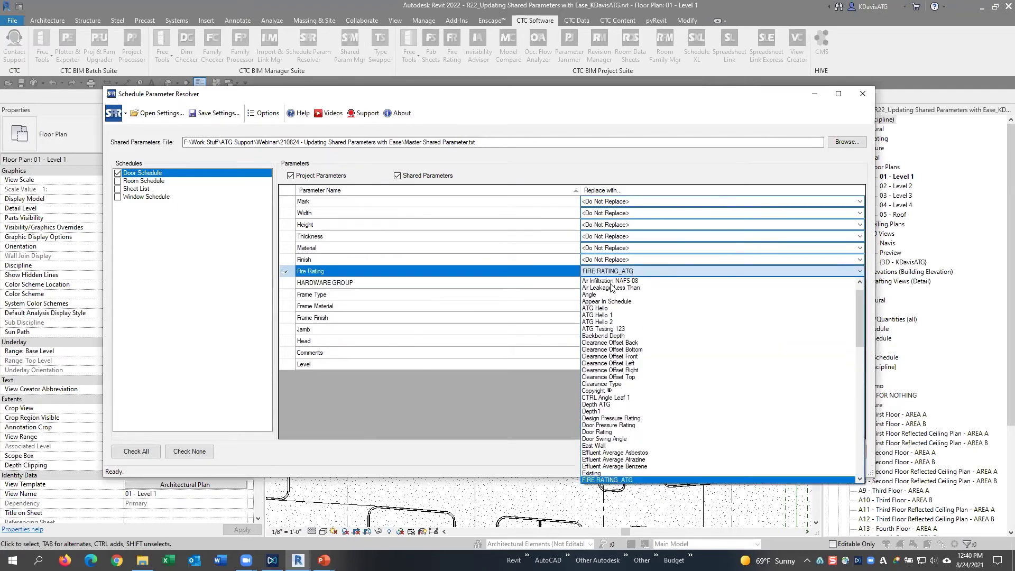
{"action": "left_click", "coordinate": [610, 479]}
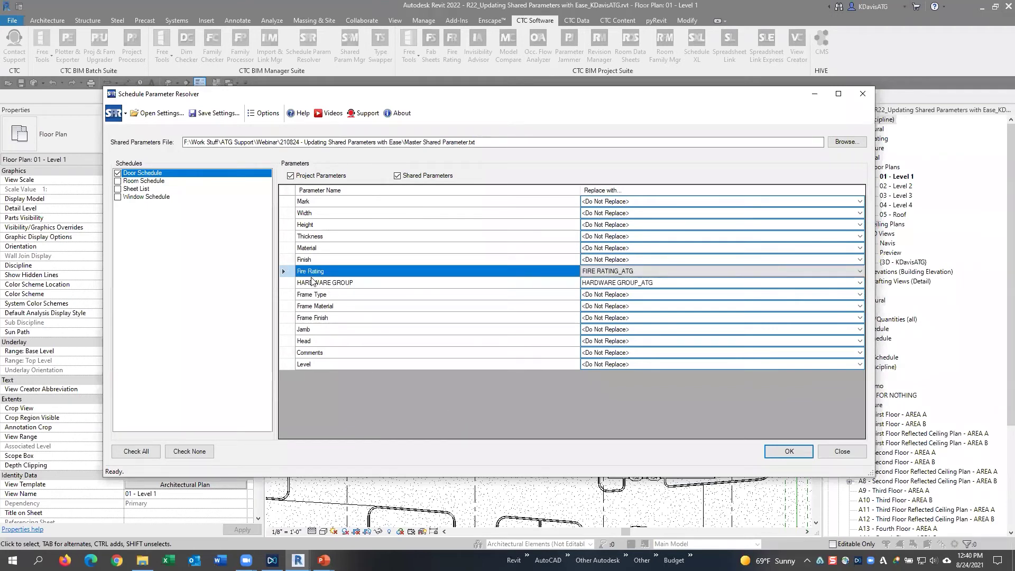
{"action": "left_click", "coordinate": [620, 274]}
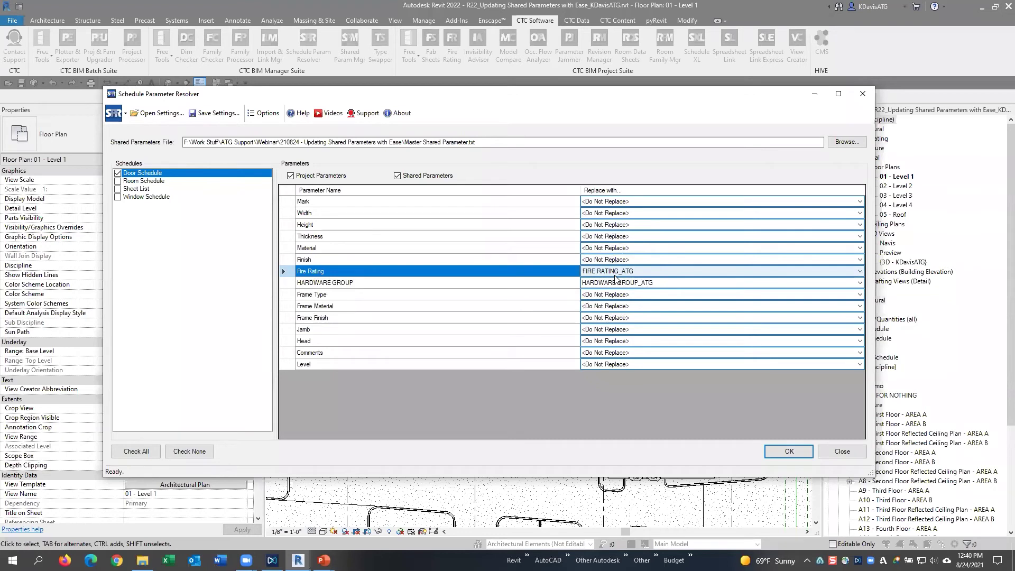
Apply the parameter replacements to the Door Schedule and close Schedule Parameter Resolver
{"action": "left_click", "coordinate": [781, 451]}
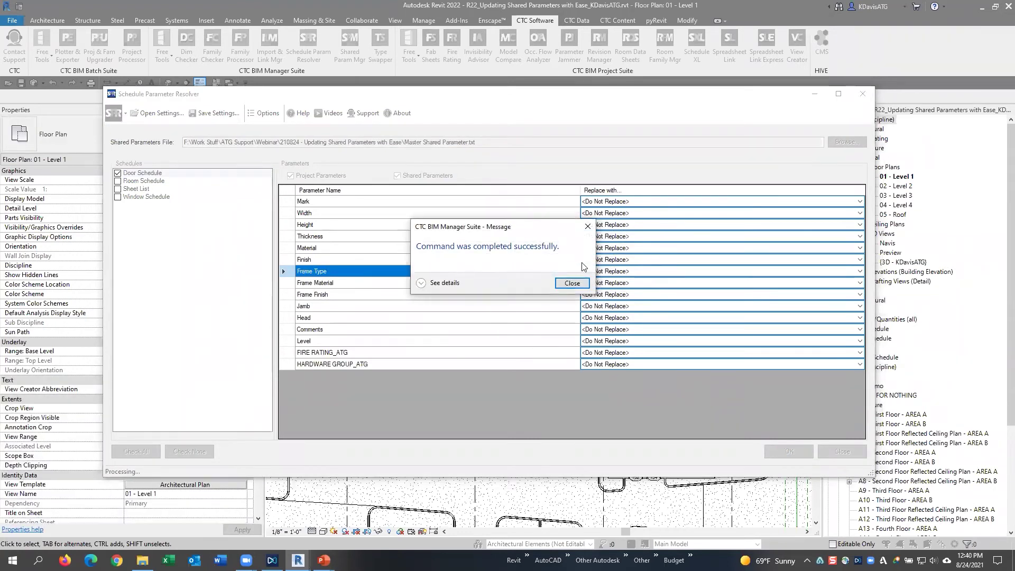
{"action": "left_click", "coordinate": [583, 285]}
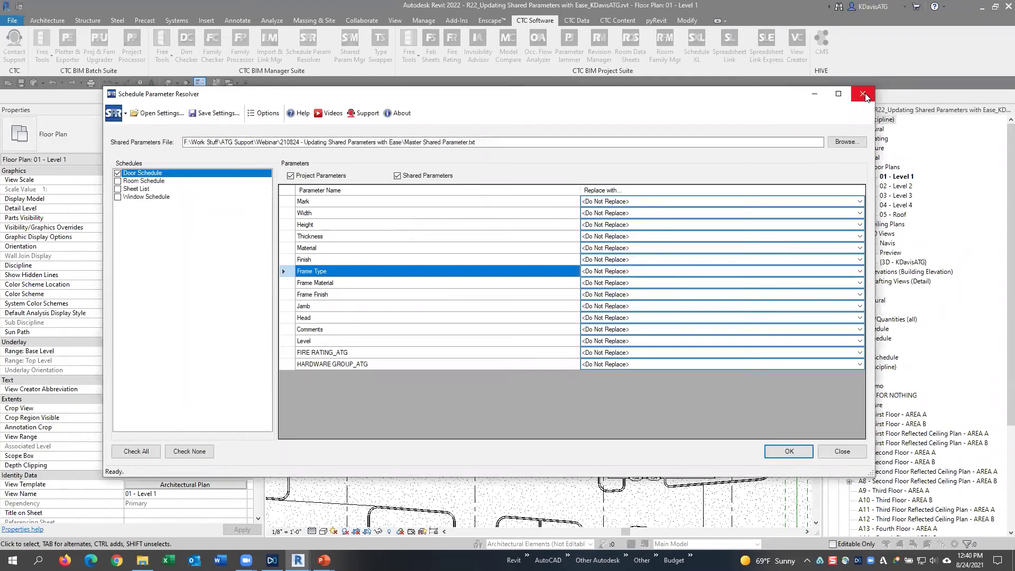
{"action": "left_click", "coordinate": [863, 94]}
Open the Door Schedule and check its fire rating and hardware column headers and the corresponding scheduled fields
{"action": "left_click", "coordinate": [873, 341]}
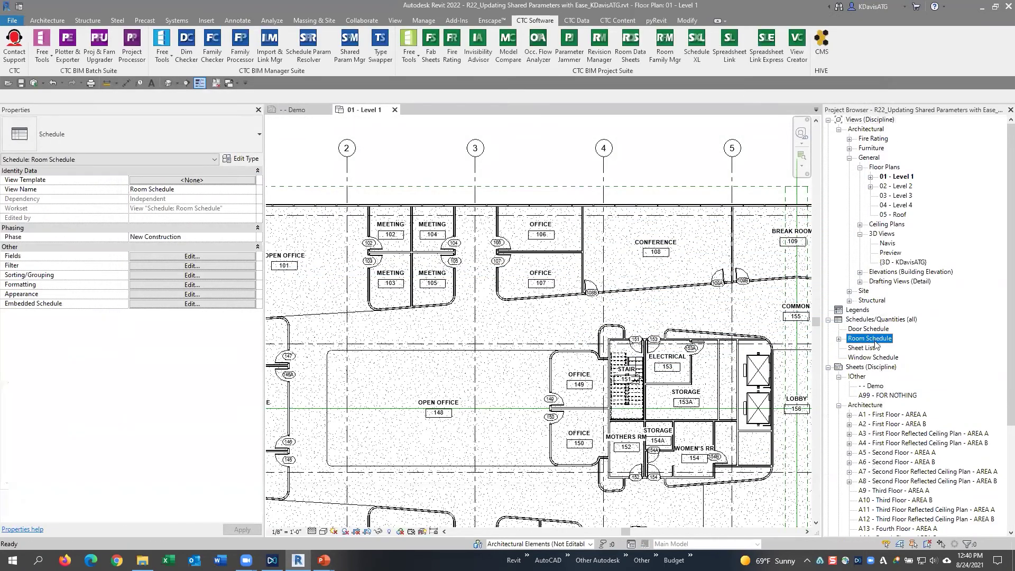
{"action": "double_click", "coordinate": [868, 328]}
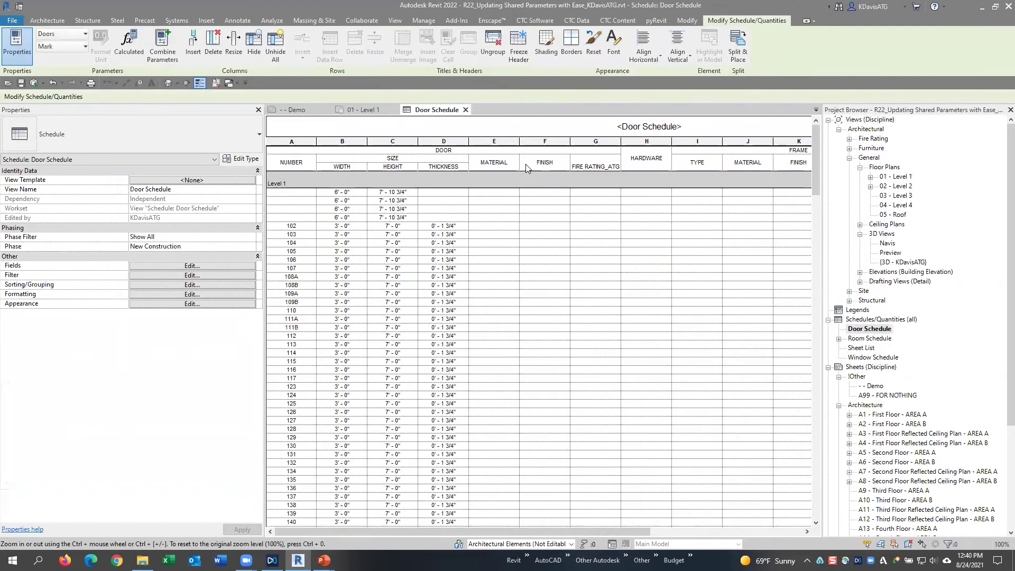
{"action": "left_click", "coordinate": [619, 166]}
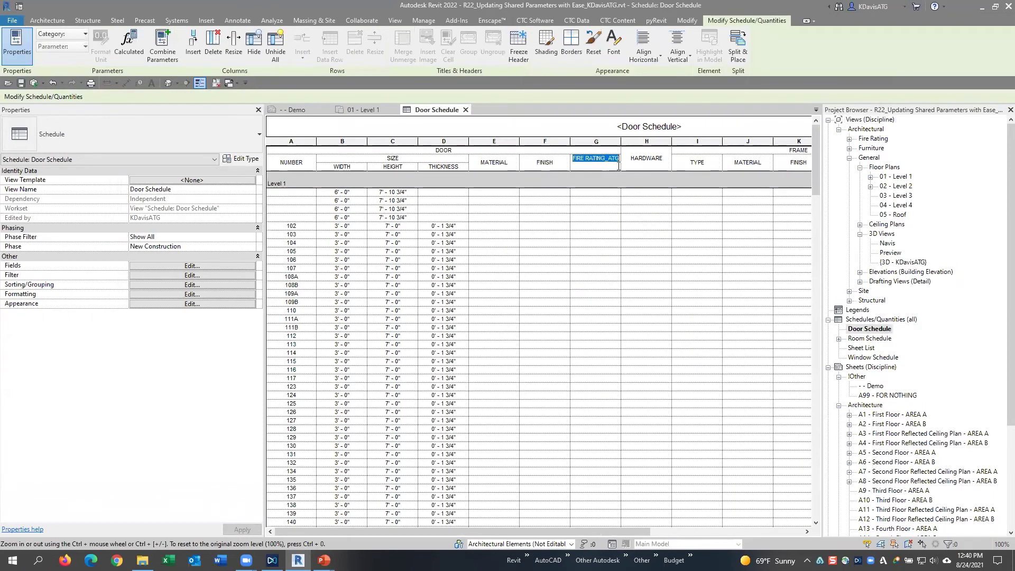
{"action": "left_click", "coordinate": [664, 162]}
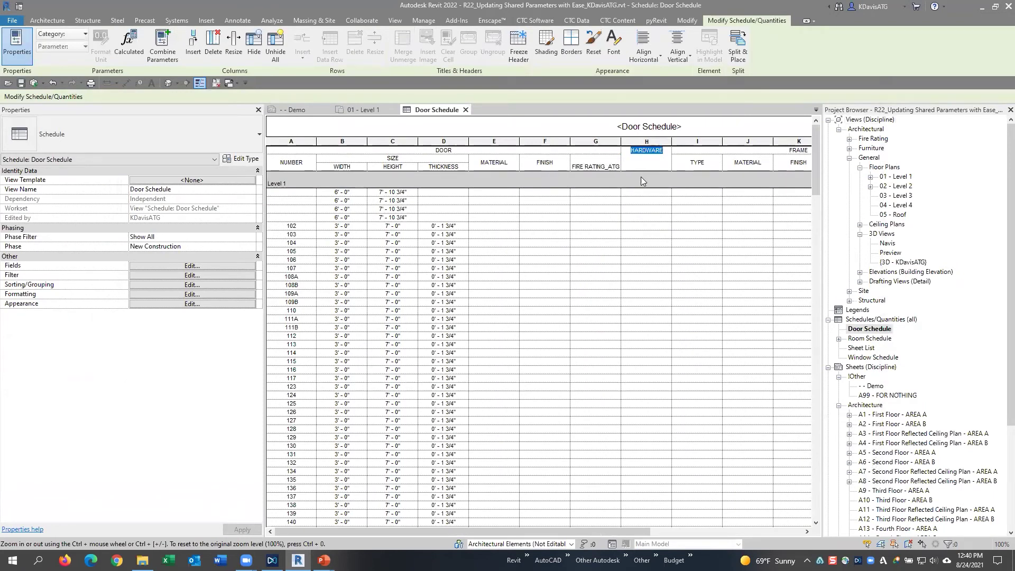
{"action": "left_click", "coordinate": [641, 177]}
{"action": "left_click", "coordinate": [192, 266]}
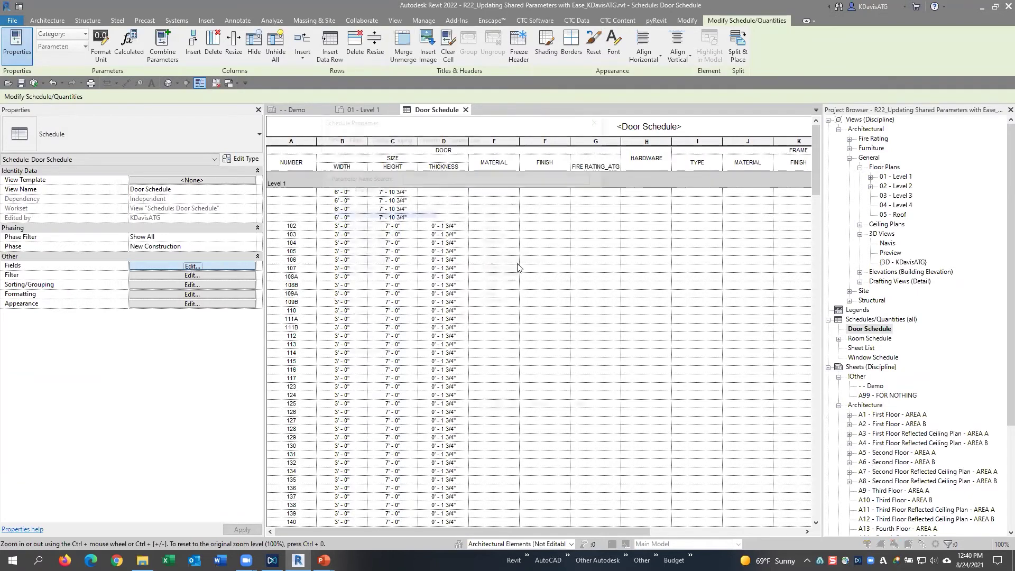
{"action": "left_click", "coordinate": [526, 255]}
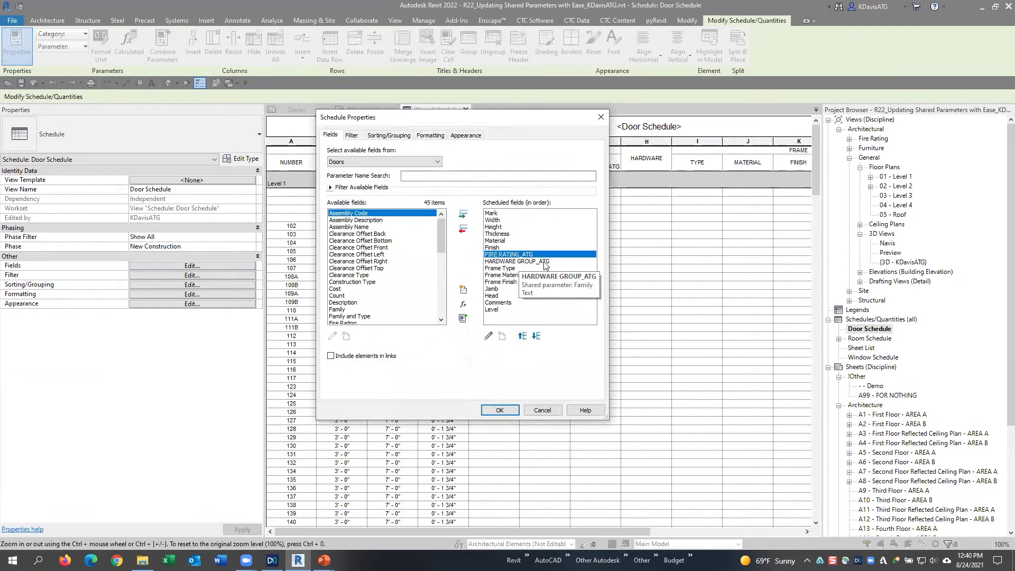
{"action": "left_click", "coordinate": [542, 262]}
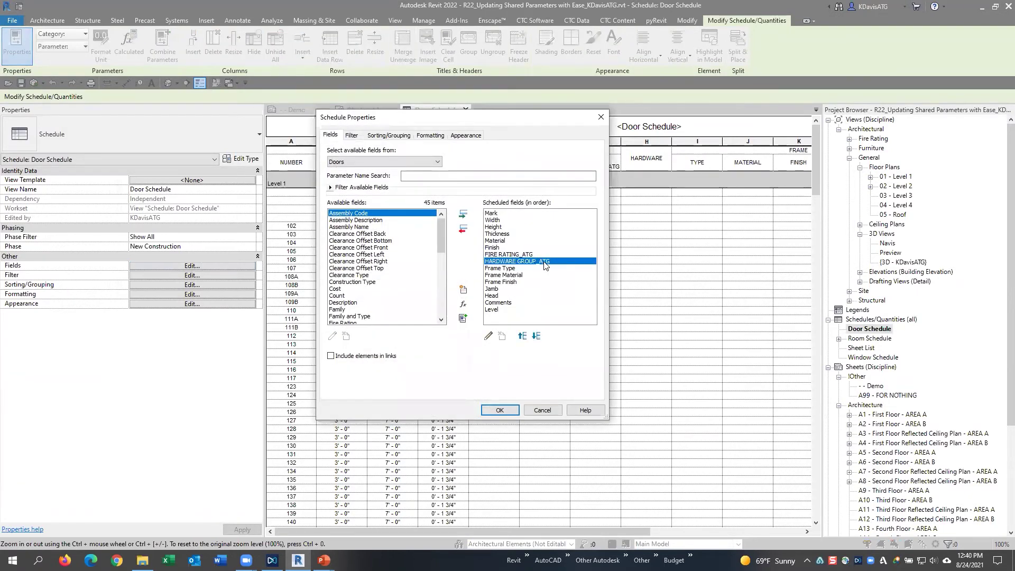
{"action": "left_click", "coordinate": [543, 410]}
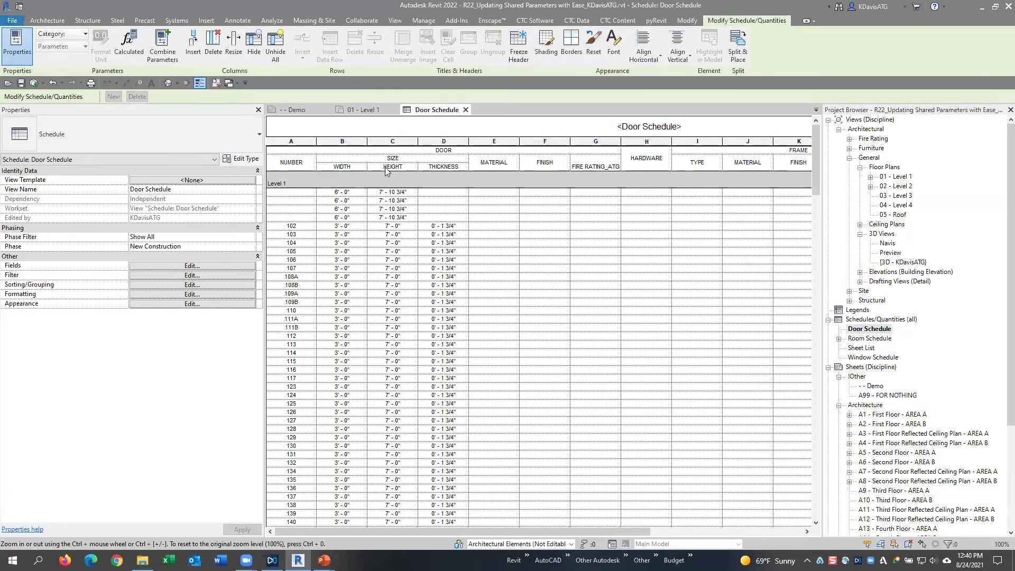
Undo the Resolve Parameters operation and check the Door Schedule's scheduled fields for the original fire rating and hardware parameters
{"action": "left_click", "coordinate": [62, 84]}
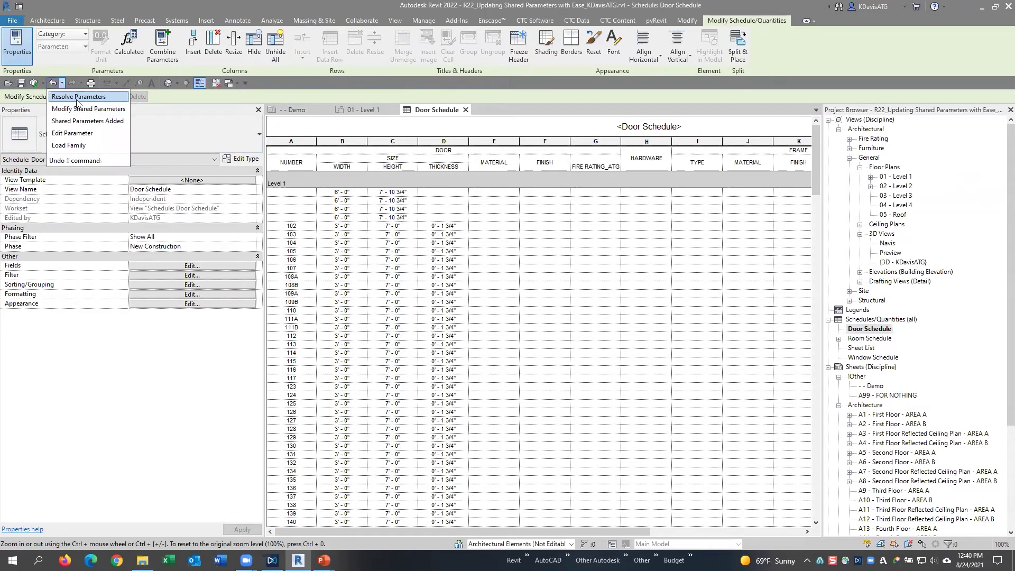
{"action": "left_click", "coordinate": [76, 97]}
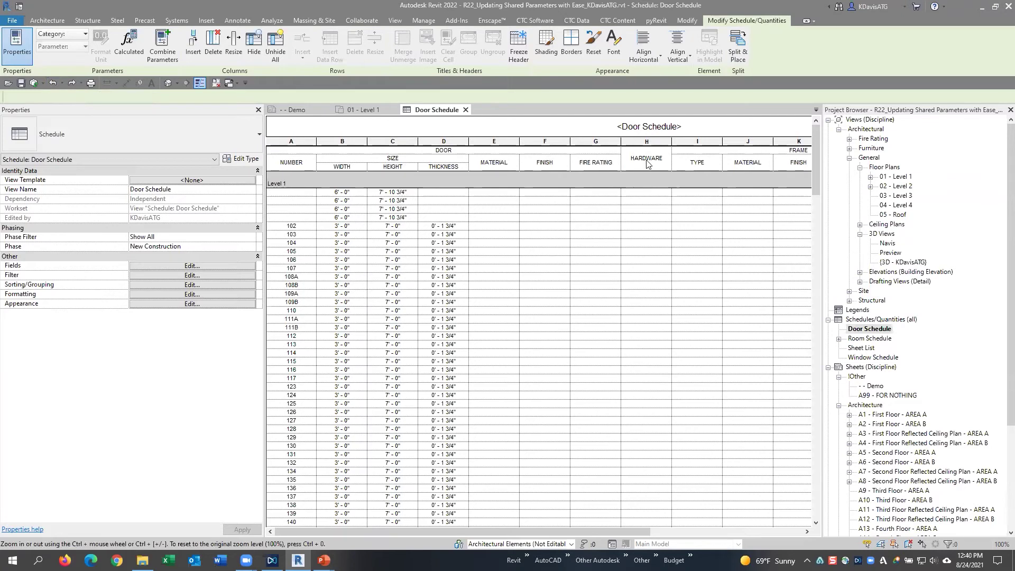
{"action": "left_click", "coordinate": [542, 23]}
{"action": "left_click", "coordinate": [195, 265]}
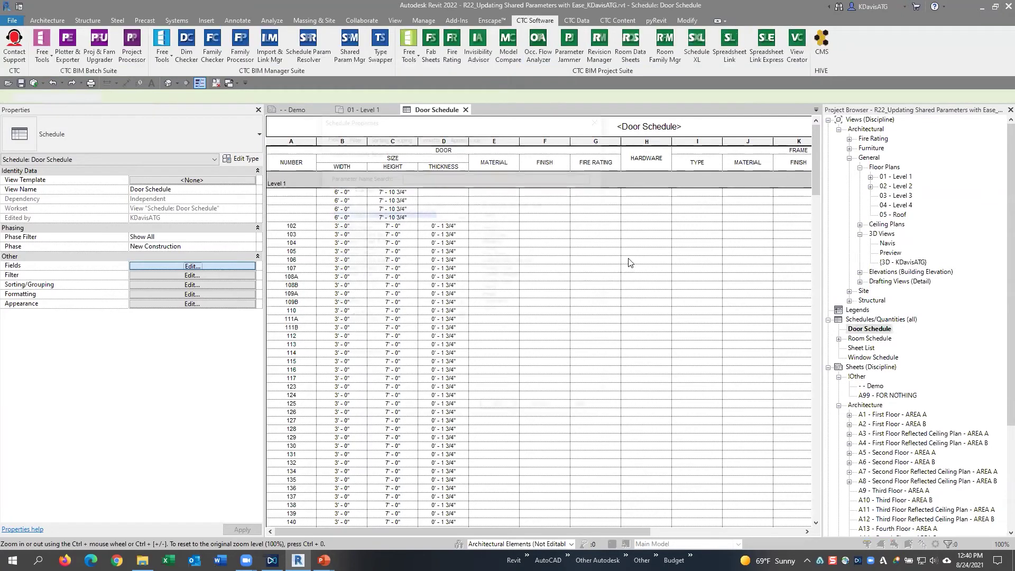
{"action": "left_click", "coordinate": [510, 255]}
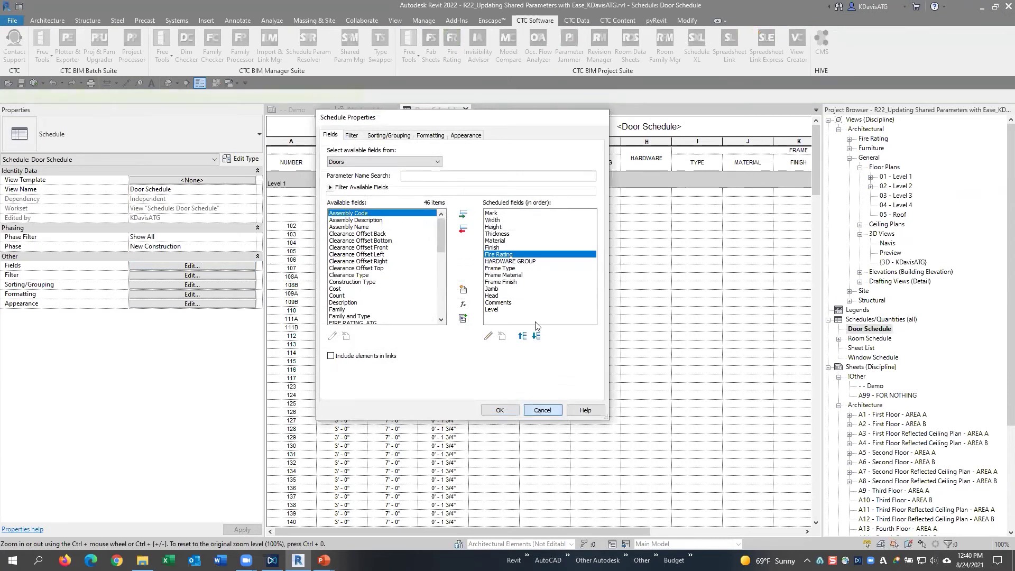
{"action": "left_click", "coordinate": [542, 410]}
Reopen Schedule Parameter Resolver and review its options for shared parameters, replaced field headers and header groups without changing them
{"action": "left_click", "coordinate": [522, 21]}
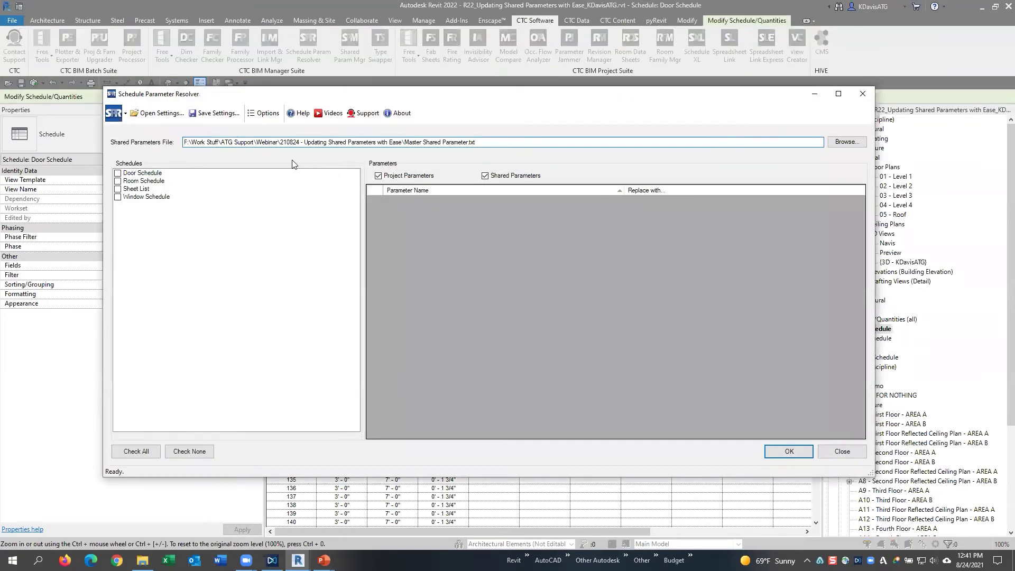
{"action": "left_click", "coordinate": [267, 113]}
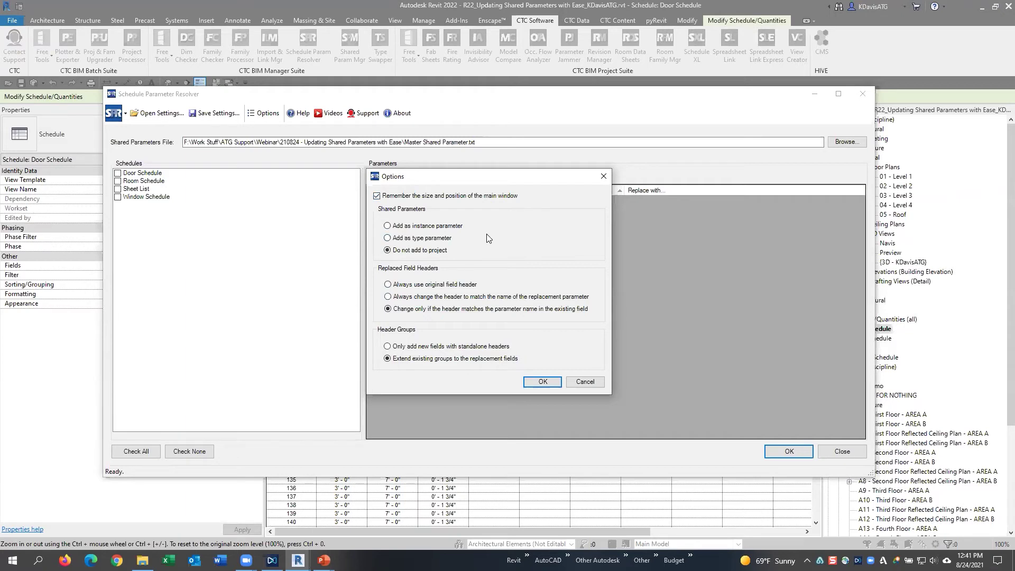
{"action": "left_click", "coordinate": [585, 382]}
For the Door Schedule, set Fire Rating to be replaced with FIRE RATING_ATG and HARDWARE GROUP with HARDWARE GROUP_ATG
{"action": "left_click", "coordinate": [117, 172]}
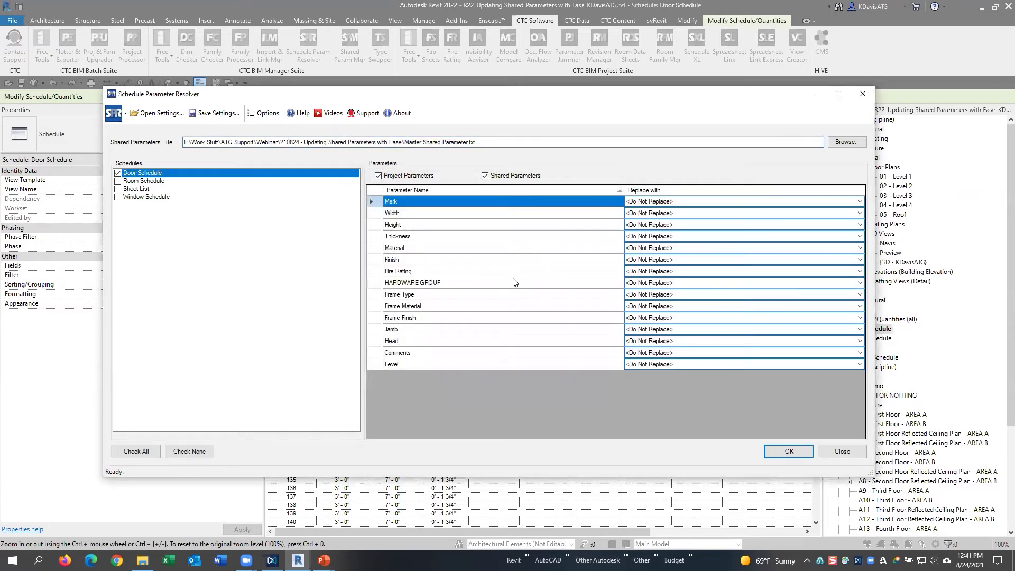
{"action": "left_click", "coordinate": [440, 282]}
{"action": "left_click", "coordinate": [679, 271]}
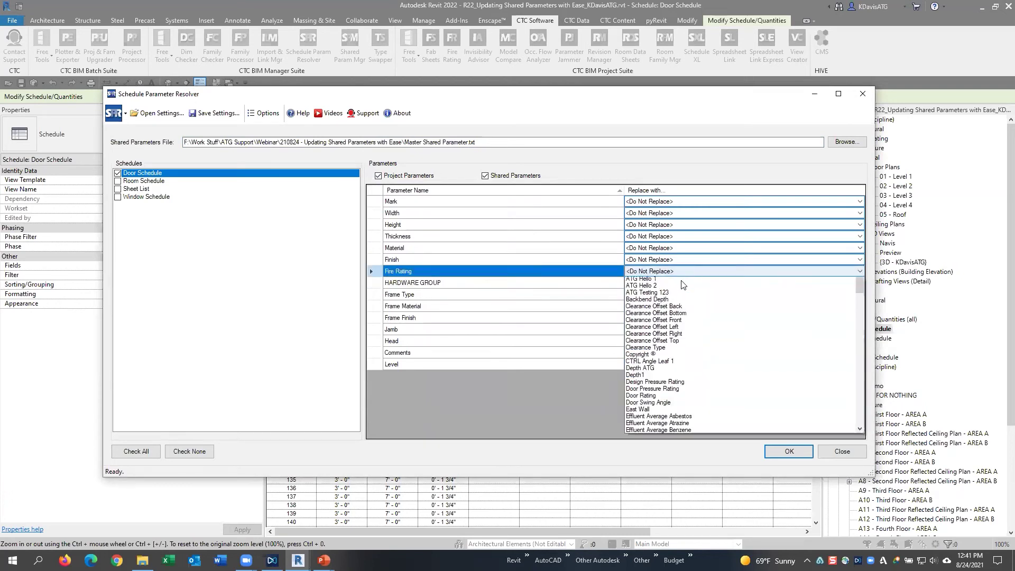
{"action": "scroll", "coordinate": [696, 418], "scroll_direction": "down", "scroll_amount": 5}
{"action": "left_click", "coordinate": [696, 414]}
{"action": "left_click", "coordinate": [671, 283]}
{"action": "left_click", "coordinate": [668, 284]}
{"action": "key", "text": "h"}
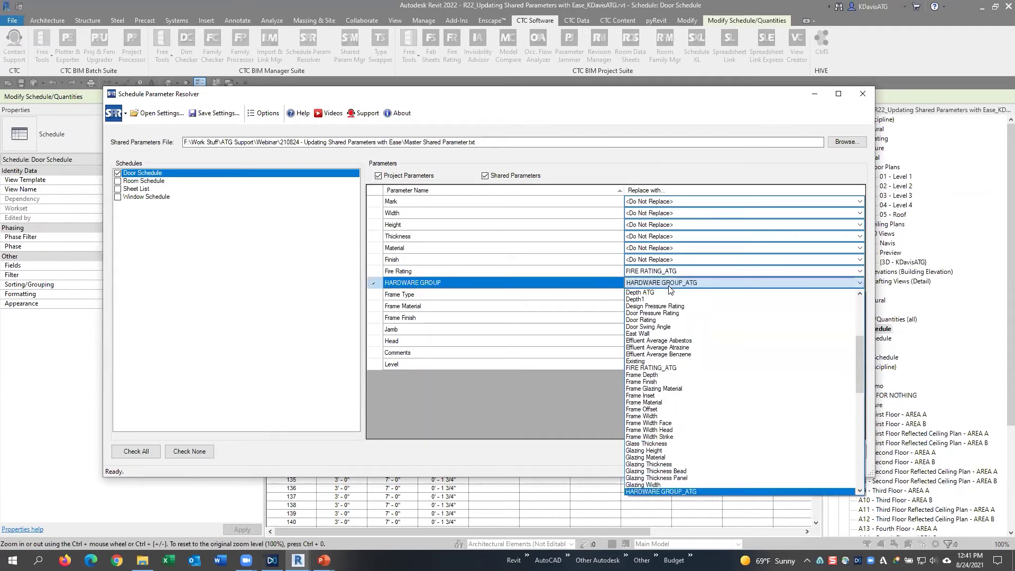
Apply the Door Schedule replacements, expand the completion details and check the fire rating column header in the schedule
{"action": "left_click", "coordinate": [814, 456]}
{"action": "left_click", "coordinate": [813, 454]}
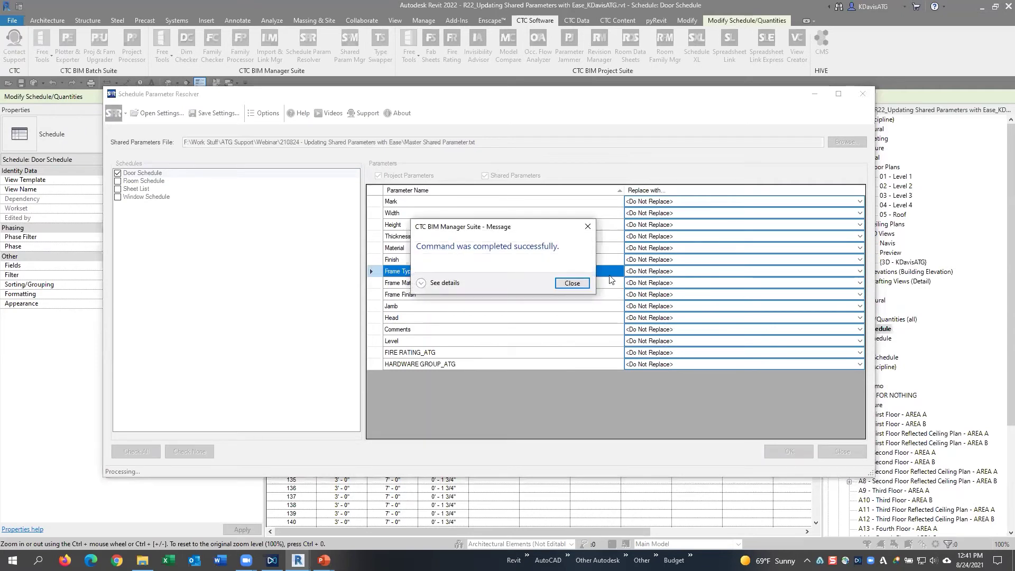
{"action": "left_click", "coordinate": [463, 284]}
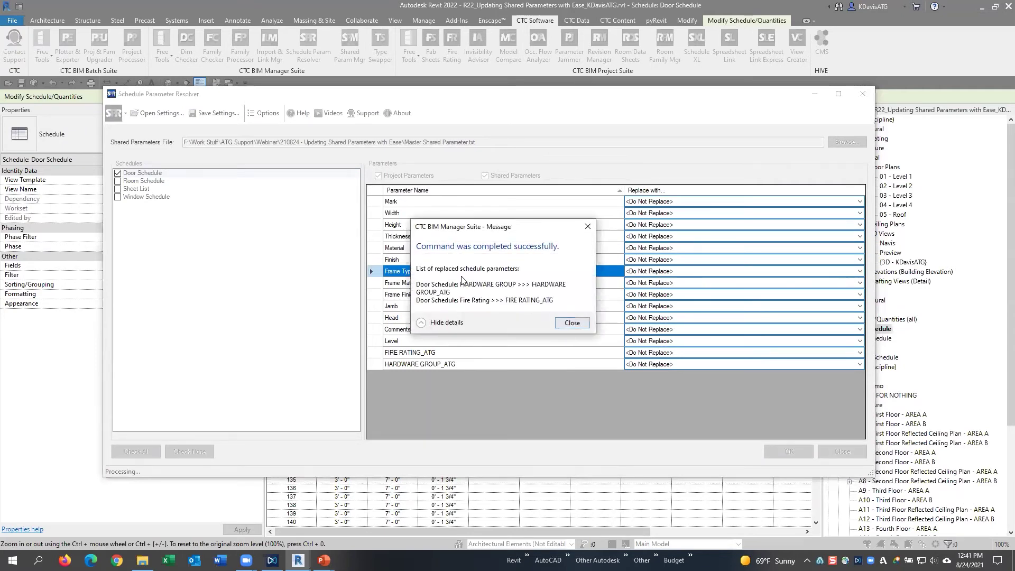
{"action": "left_click", "coordinate": [571, 324]}
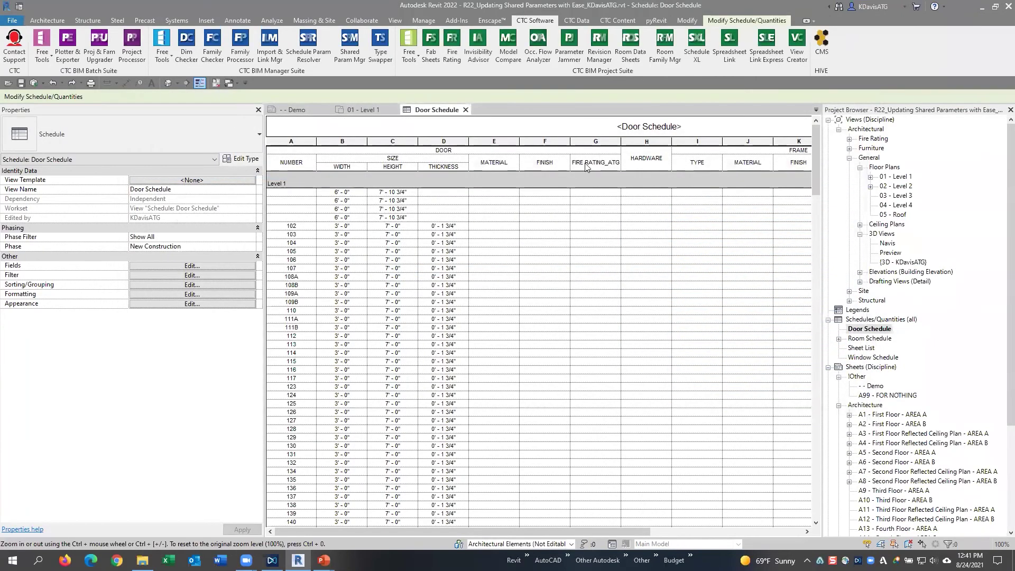
{"action": "left_click", "coordinate": [587, 165]}
Set up FIRE RATING_ATG and HARDWARE GROUP_ATG replacements for the Door and Room Schedules together, and close Schedule Parameter Resolver without applying them
{"action": "left_click", "coordinate": [308, 42]}
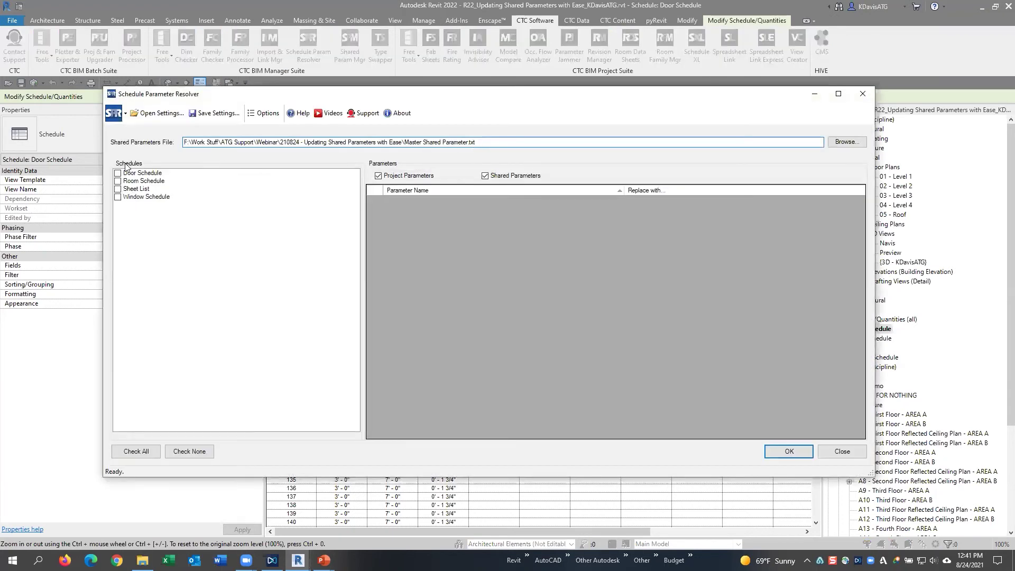
{"action": "left_click", "coordinate": [117, 173]}
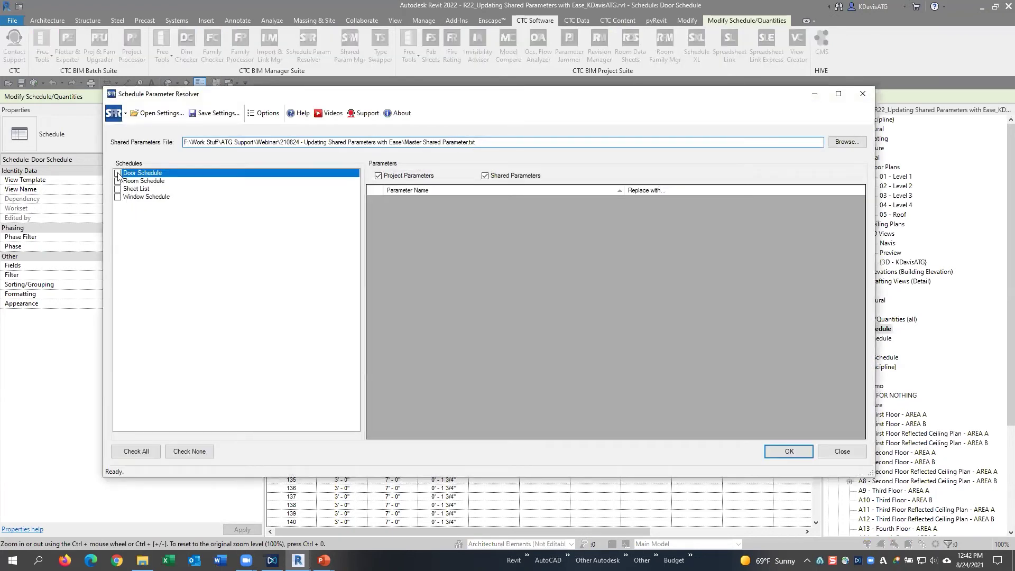
{"action": "left_click", "coordinate": [118, 181]}
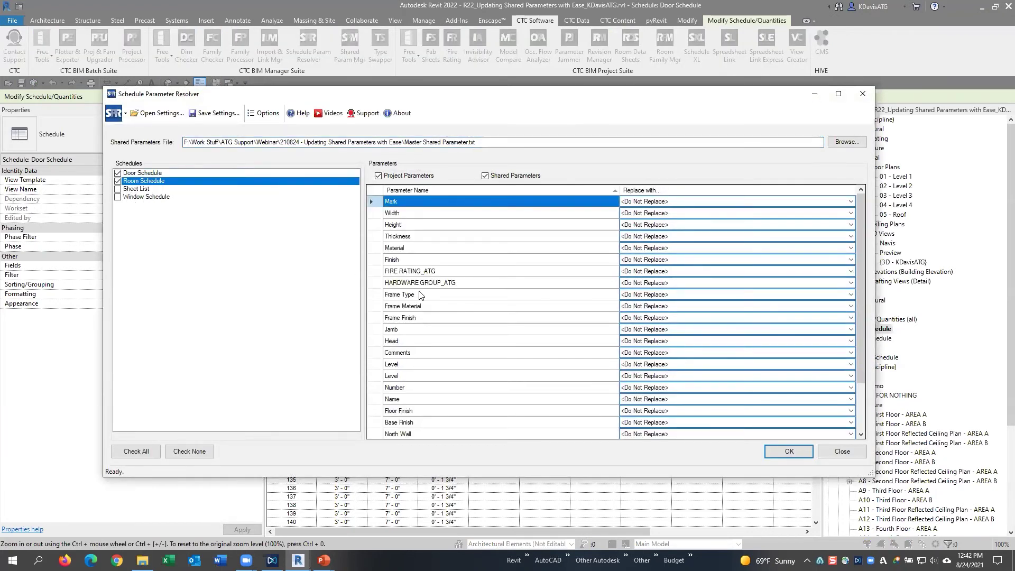
{"action": "left_click", "coordinate": [646, 271]}
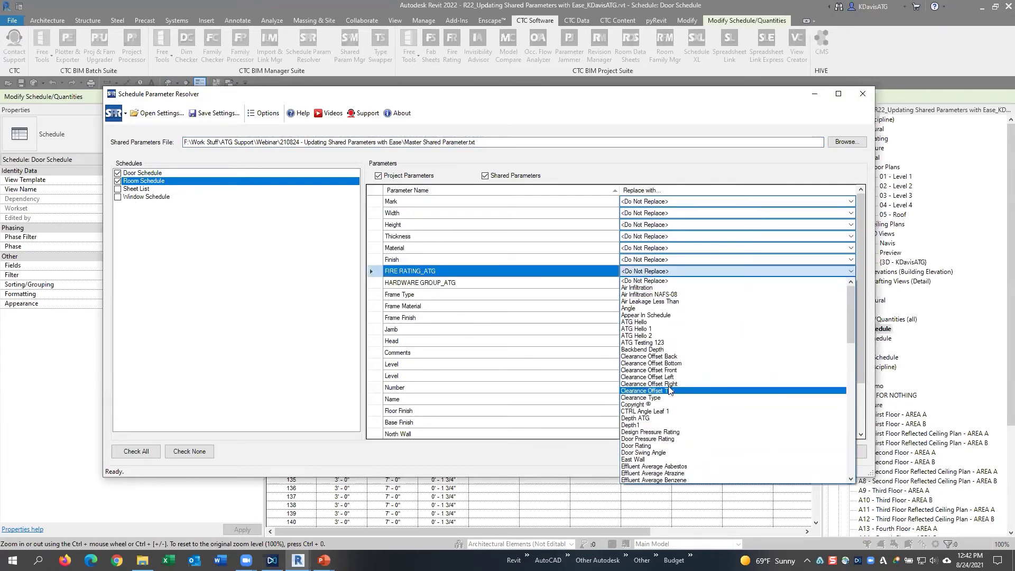
{"action": "key", "text": "f"}
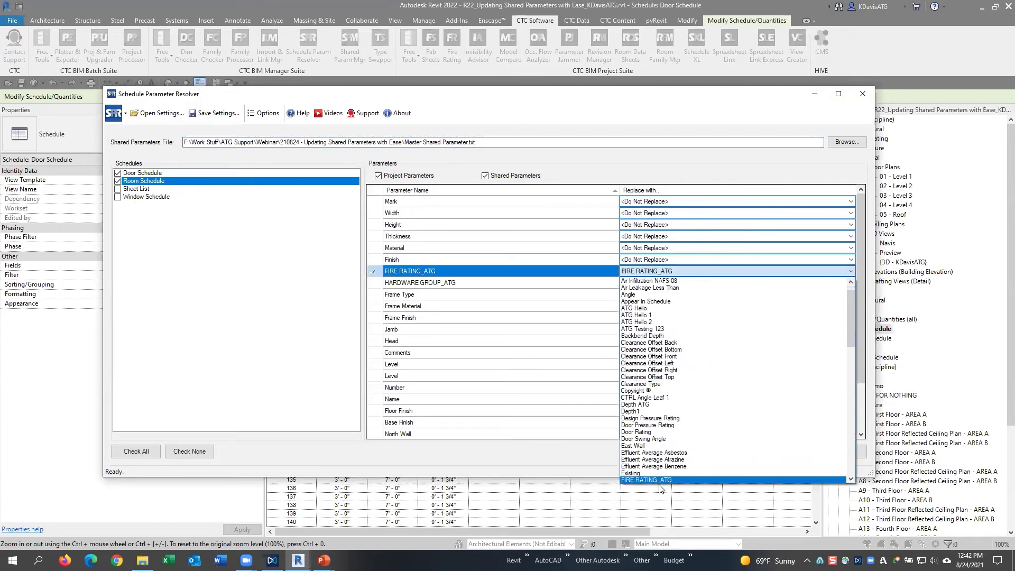
{"action": "key", "text": "Return"}
{"action": "left_click", "coordinate": [661, 282]}
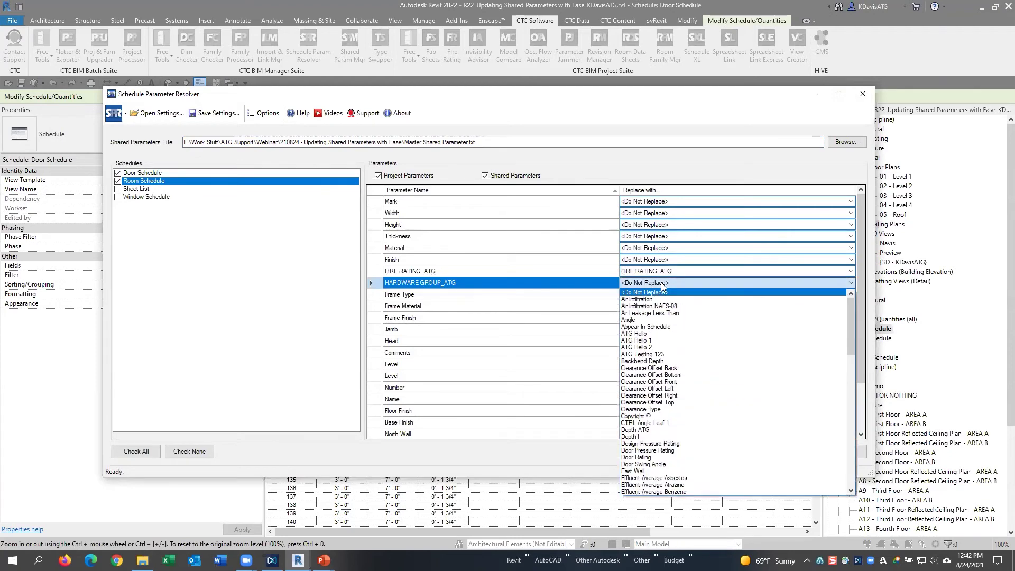
{"action": "key", "text": "h"}
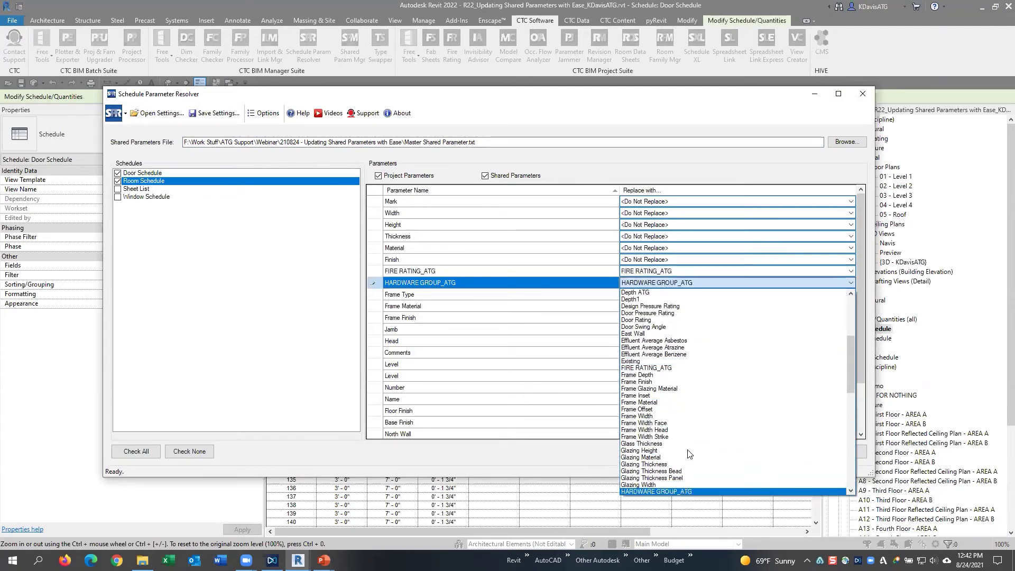
{"action": "key", "text": "Return"}
{"action": "scroll", "coordinate": [529, 376], "scroll_direction": "down", "scroll_amount": 2}
{"action": "scroll", "coordinate": [517, 371], "scroll_direction": "up", "scroll_amount": 2}
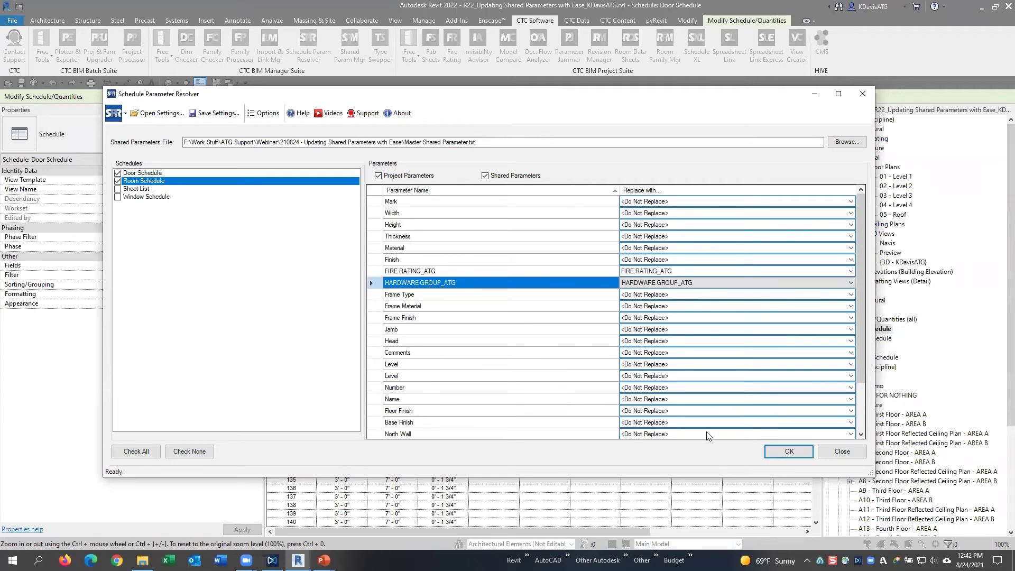
{"action": "left_click", "coordinate": [828, 451]}
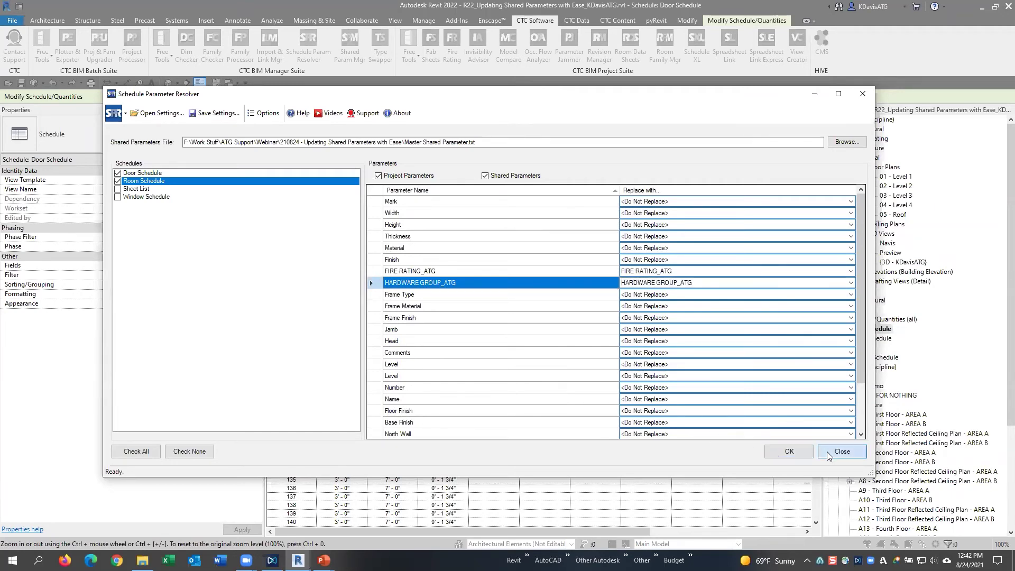
Close the Door Schedule view and switch to the PowerPoint slide about Schedule Parameter Resolver
{"action": "left_click", "coordinate": [465, 110]}
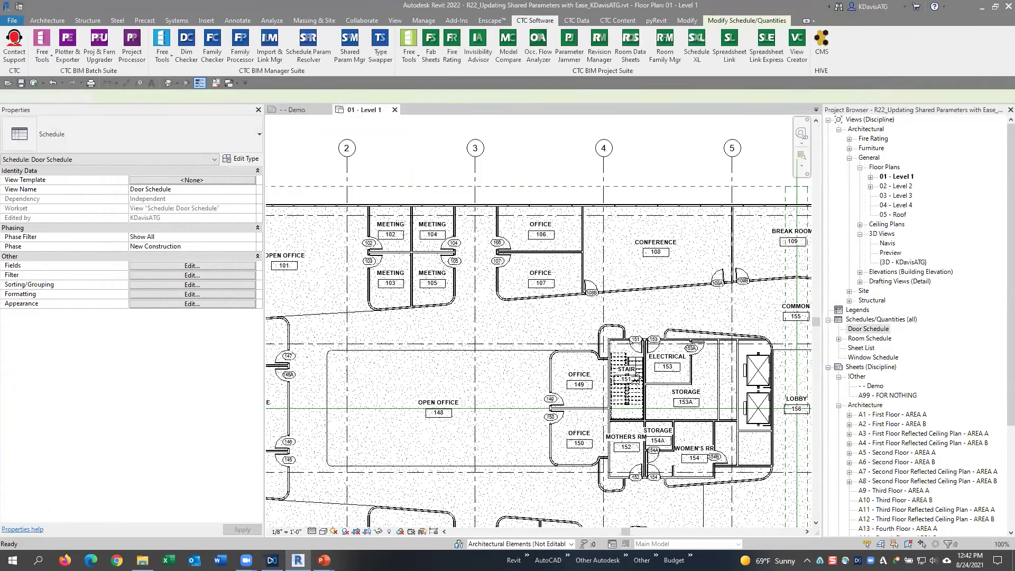
{"action": "left_click", "coordinate": [324, 560]}
{"action": "left_click", "coordinate": [325, 528]}
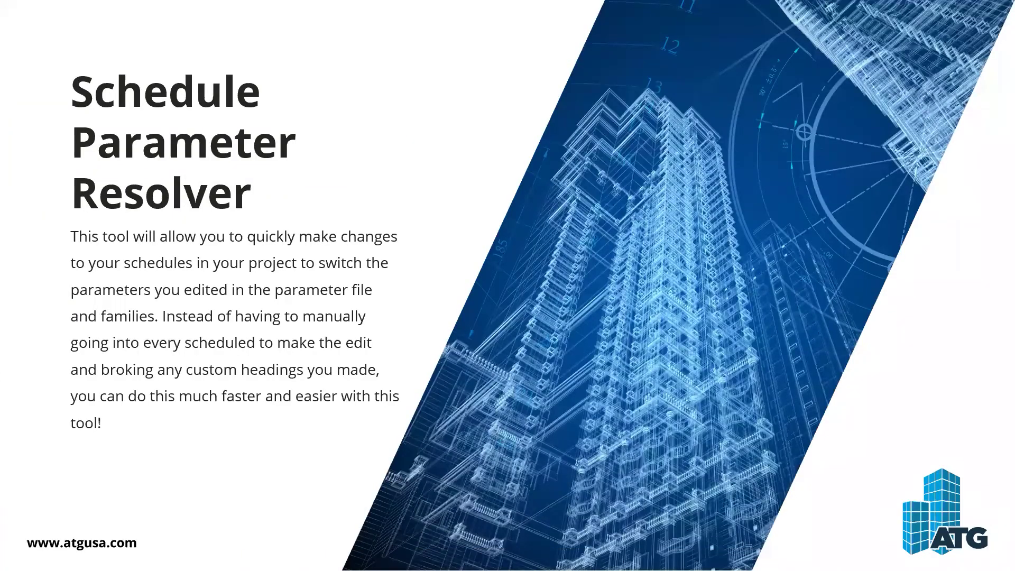
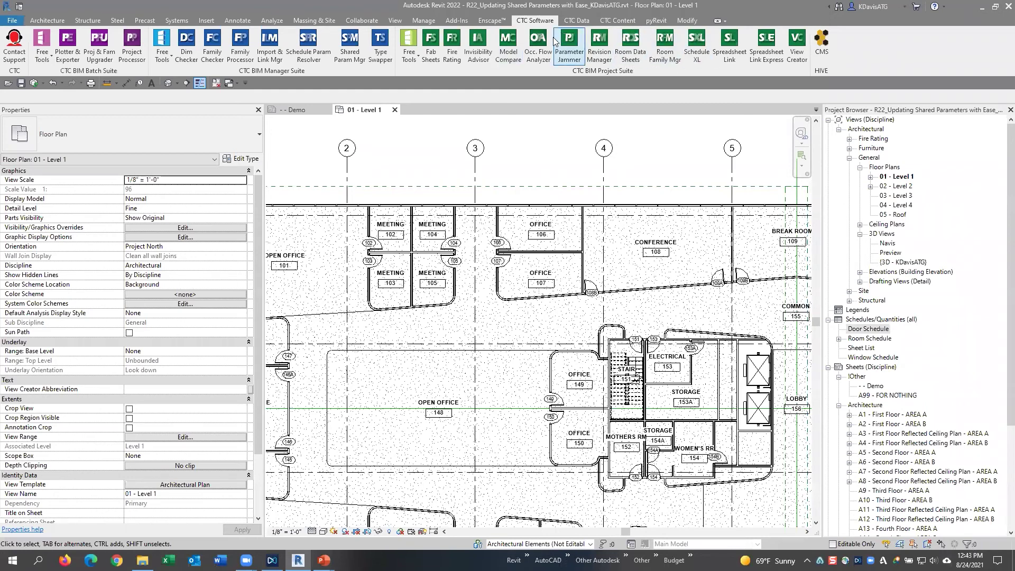
Open Parameter Jammer in Revit and set its shared parameters file to Master Shared Parameter.txt from the webinar folder
{"action": "left_click", "coordinate": [609, 74]}
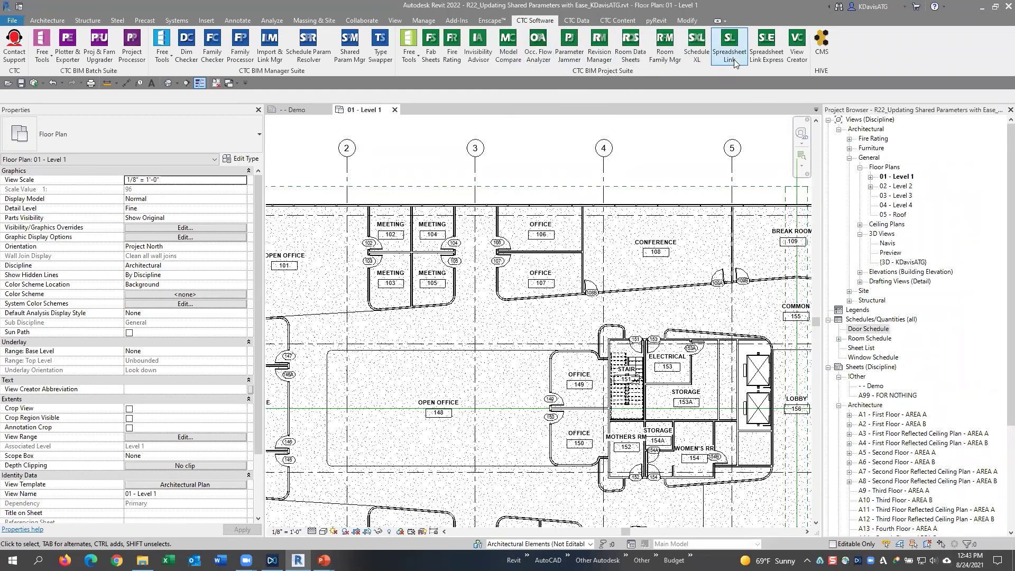
{"action": "left_click", "coordinate": [567, 60]}
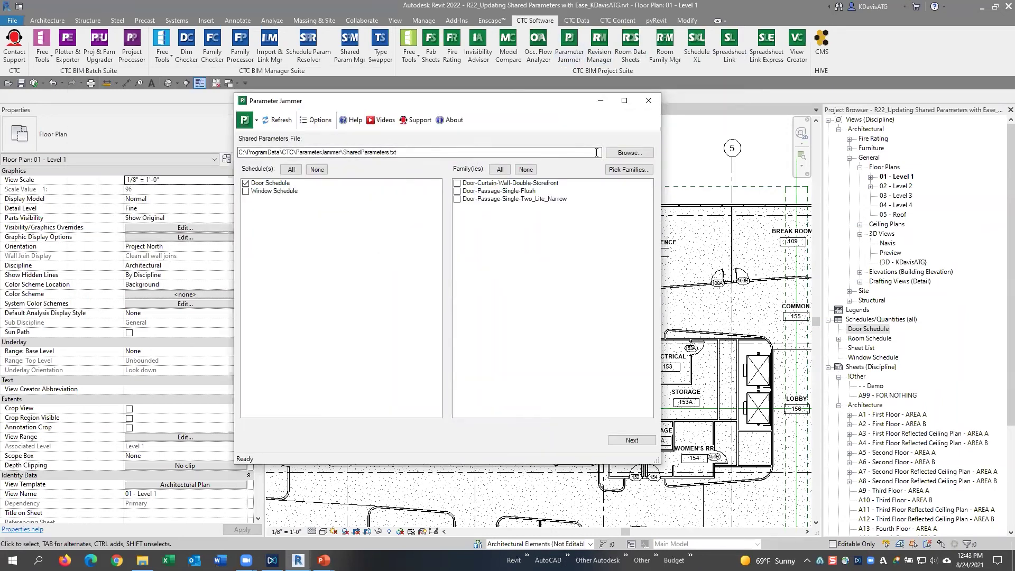
{"action": "left_click_drag", "start_coordinate": [445, 153], "coordinate": [200, 153]}
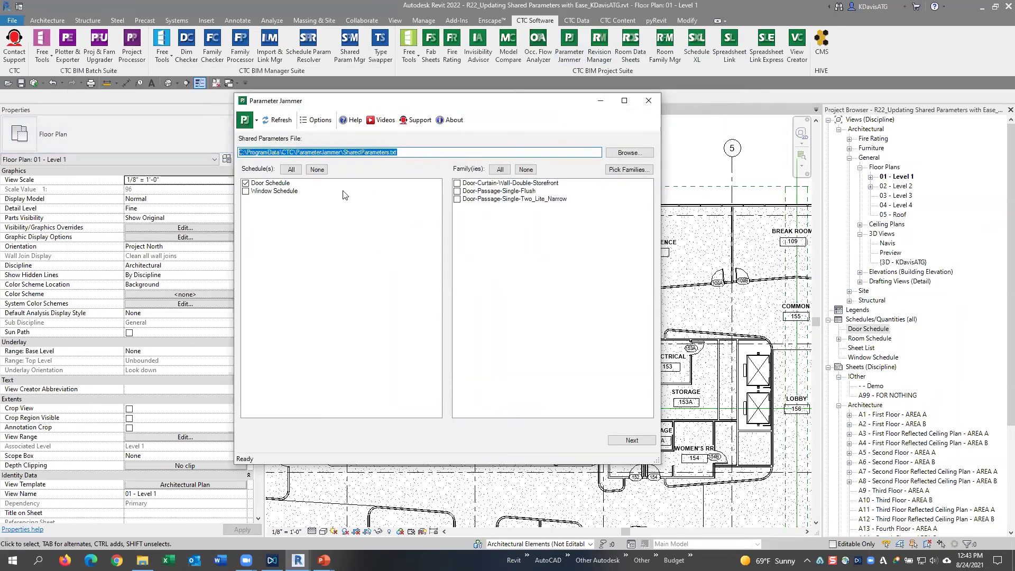
{"action": "left_click", "coordinate": [620, 155]}
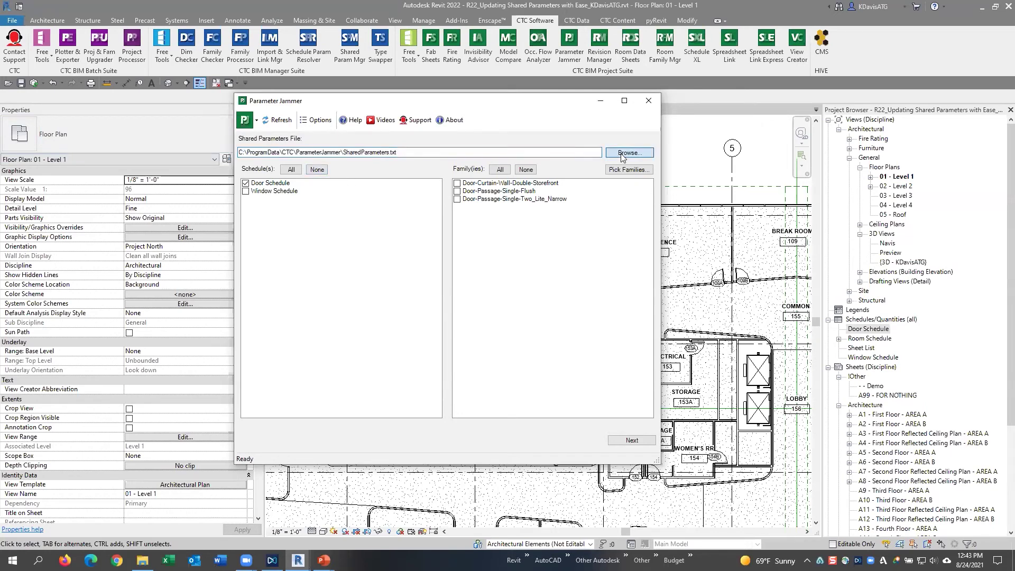
{"action": "left_click", "coordinate": [708, 375]}
{"action": "left_click", "coordinate": [619, 154]}
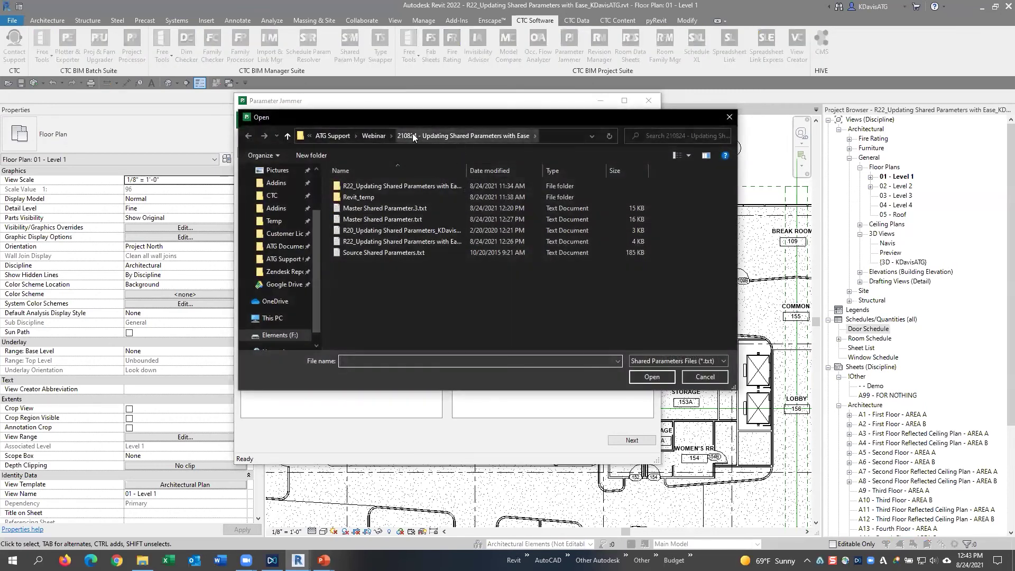
{"action": "left_click", "coordinate": [401, 220]}
{"action": "left_click", "coordinate": [660, 377]}
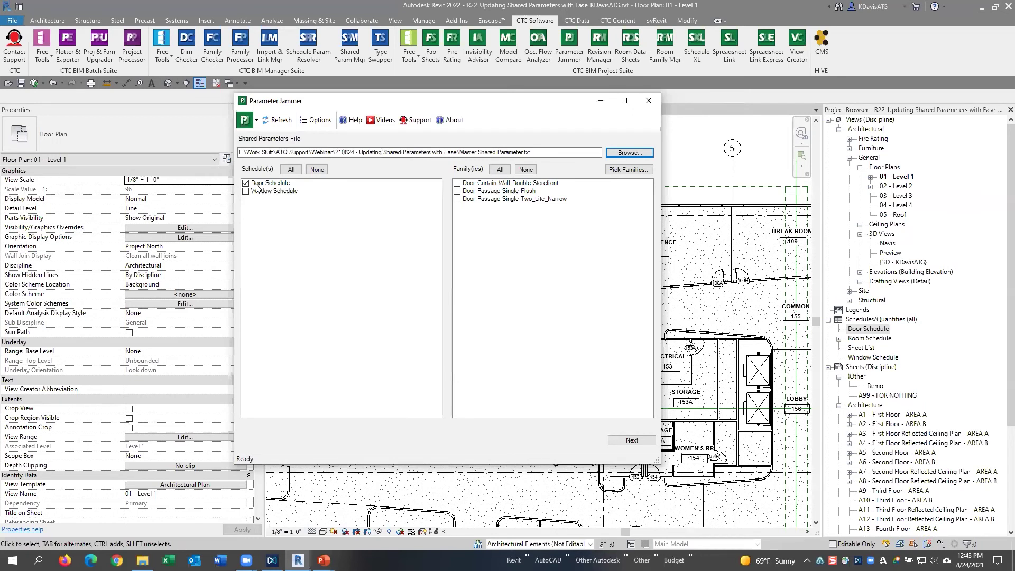
{"action": "left_click", "coordinate": [457, 191]}
{"action": "left_click", "coordinate": [457, 199]}
{"action": "left_click", "coordinate": [458, 183]}
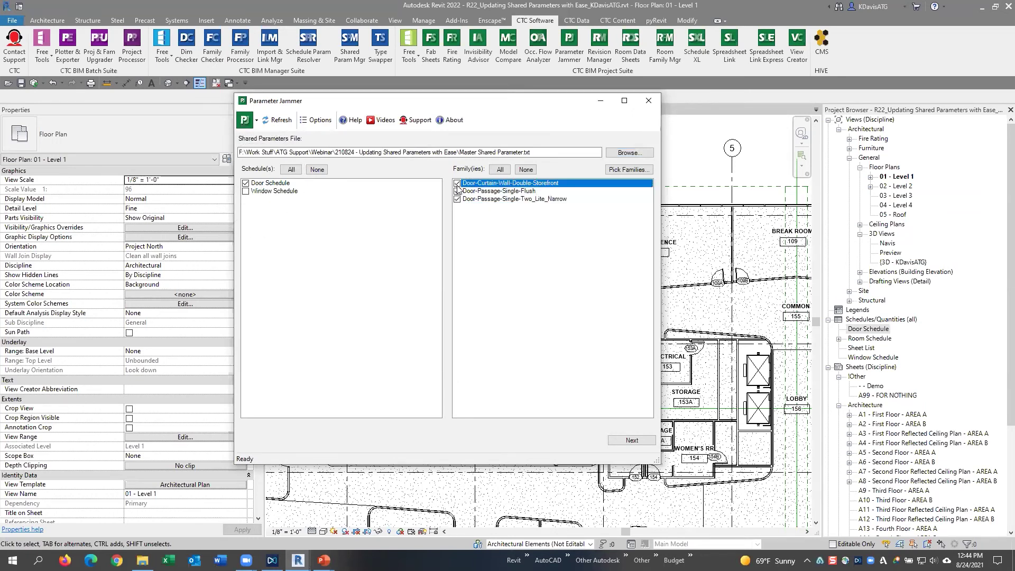
{"action": "left_click", "coordinate": [458, 185]}
{"action": "left_click", "coordinate": [632, 441]}
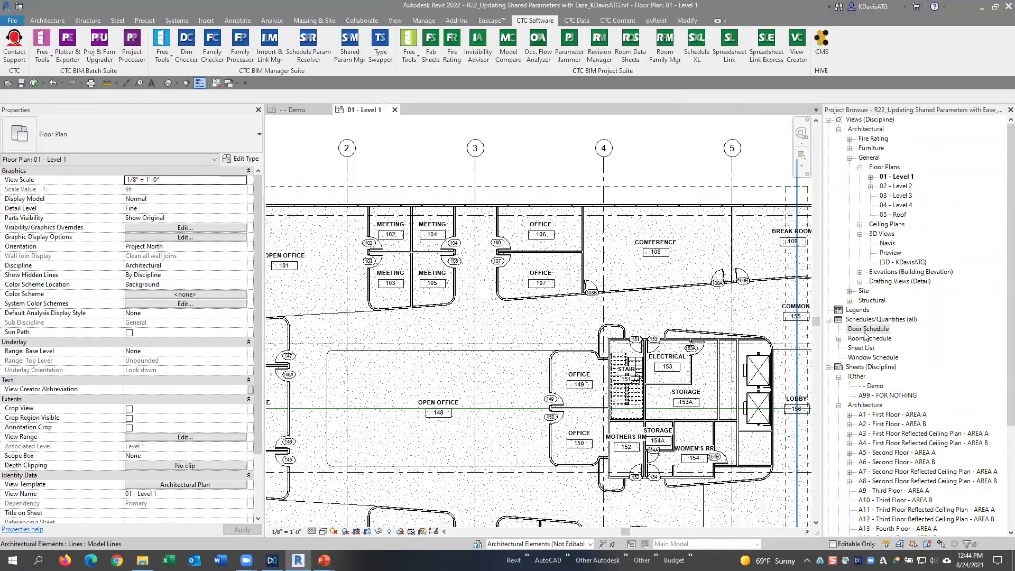
Open the Door Schedule and examine the fire rating and hardware cells of the doors on Level 1 and Level 2
{"action": "double_click", "coordinate": [865, 330]}
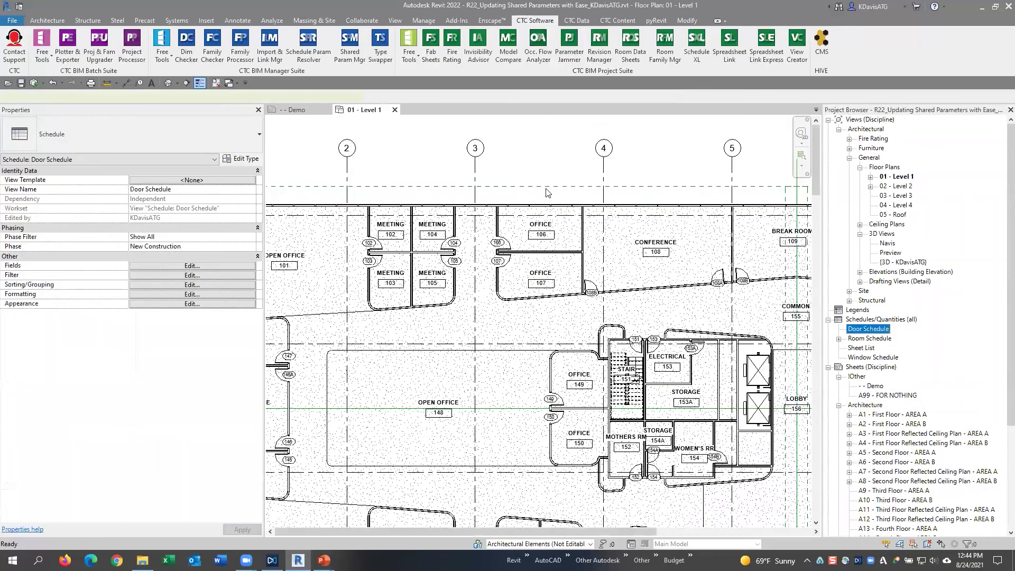
{"action": "left_click", "coordinate": [595, 192]}
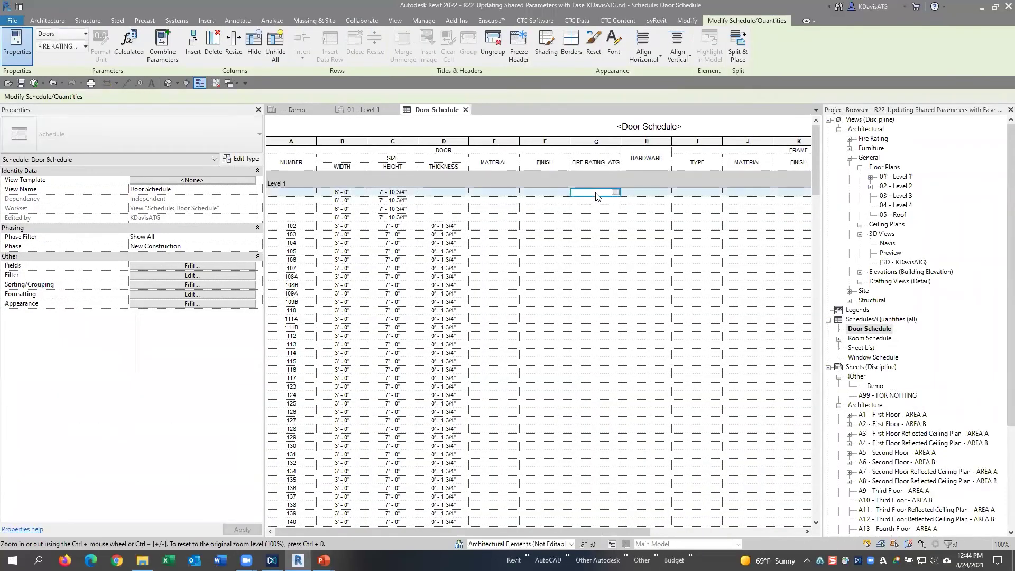
{"action": "left_click", "coordinate": [596, 231]}
{"action": "key", "text": "Down"}
{"action": "key", "text": "Down"}
{"action": "key", "text": "Down"}
{"action": "key", "text": "Down"}
{"action": "key", "text": "Down"}
{"action": "key", "text": "Down"}
{"action": "key", "text": "Down"}
{"action": "key", "text": "Down"}
{"action": "key", "text": "Down"}
{"action": "key", "text": "Down"}
{"action": "key", "text": "Down"}
{"action": "key", "text": "Down"}
{"action": "key", "text": "Down"}
{"action": "key", "text": "Down"}
{"action": "left_click", "coordinate": [650, 219]}
{"action": "left_click", "coordinate": [654, 269]}
{"action": "scroll", "coordinate": [654, 338], "scroll_direction": "down", "scroll_amount": 5}
{"action": "left_click", "coordinate": [654, 371]}
{"action": "scroll", "coordinate": [659, 389], "scroll_direction": "down", "scroll_amount": 4}
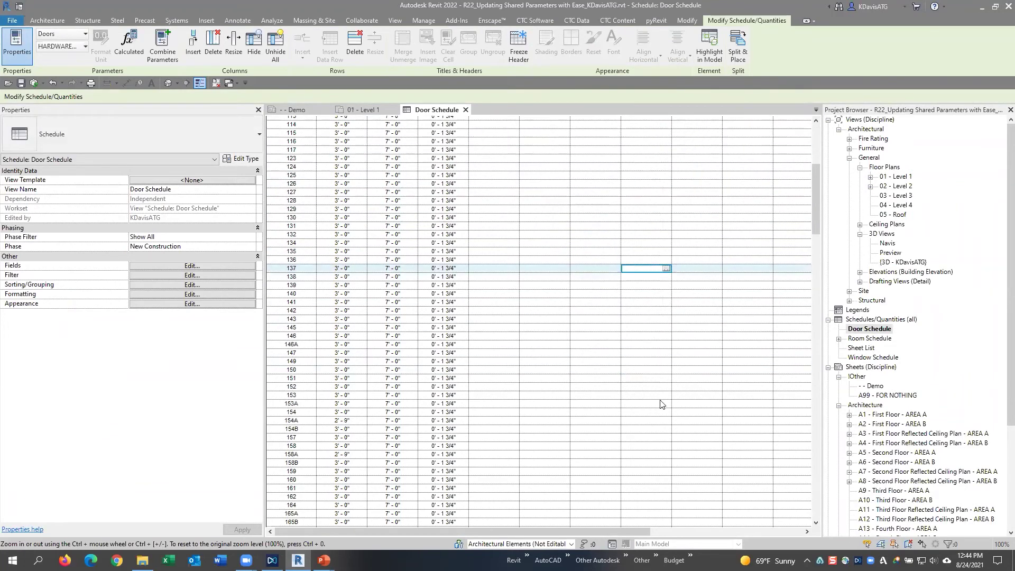
{"action": "scroll", "coordinate": [662, 400], "scroll_direction": "down", "scroll_amount": 5}
{"action": "left_click", "coordinate": [655, 421]}
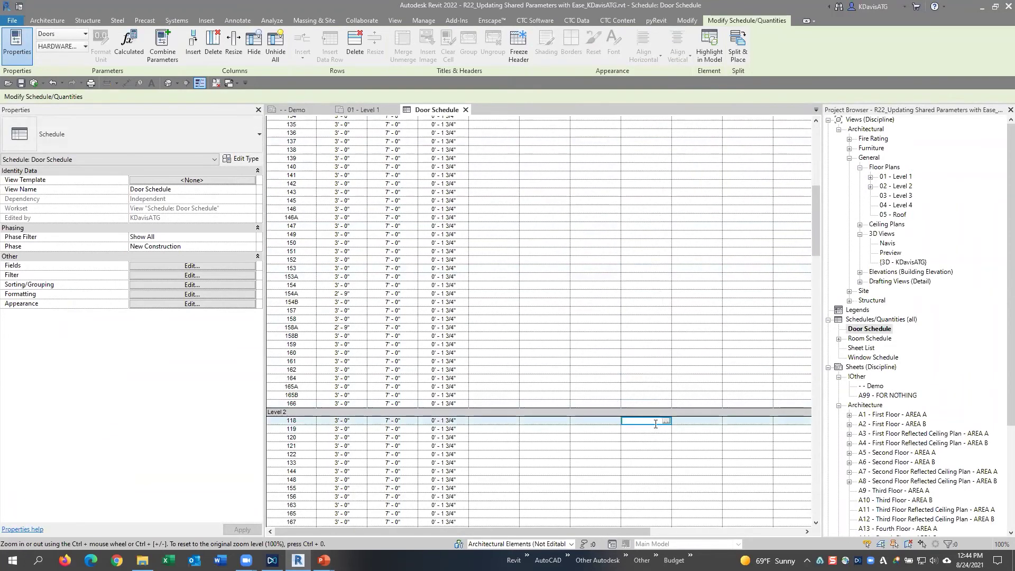
{"action": "scroll", "coordinate": [656, 420], "scroll_direction": "down", "scroll_amount": 12}
{"action": "scroll", "coordinate": [659, 365], "scroll_direction": "up", "scroll_amount": 20}
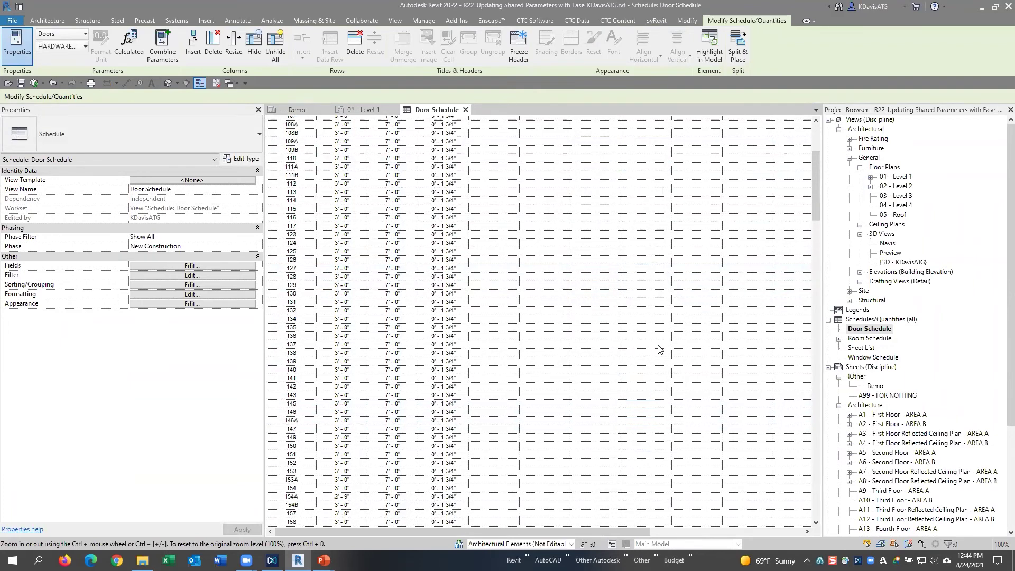
{"action": "scroll", "coordinate": [658, 348], "scroll_direction": "up", "scroll_amount": 6}
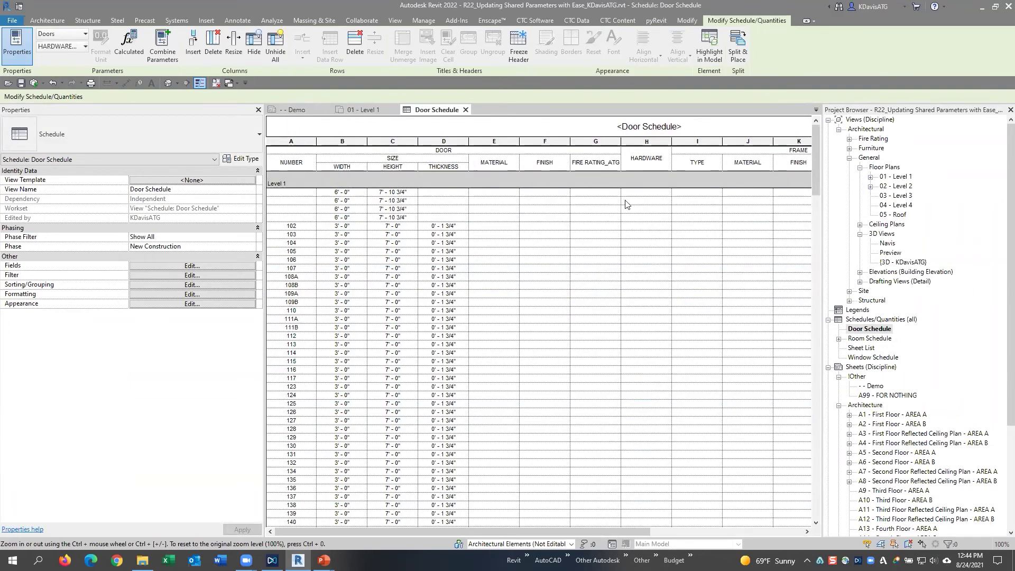
Reopen Parameter Jammer, include all three door families for the Door Schedule and proceed to the parameter mapping
{"action": "left_click", "coordinate": [535, 21]}
{"action": "left_click", "coordinate": [570, 45]}
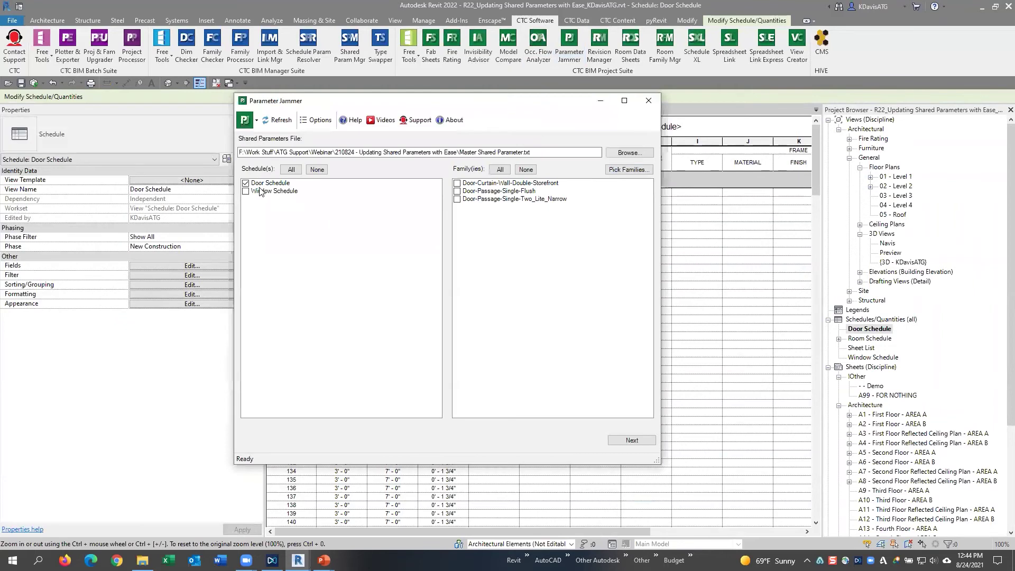
{"action": "left_click", "coordinate": [457, 183]}
{"action": "left_click", "coordinate": [458, 191]}
{"action": "left_click", "coordinate": [457, 199]}
{"action": "left_click", "coordinate": [632, 440]}
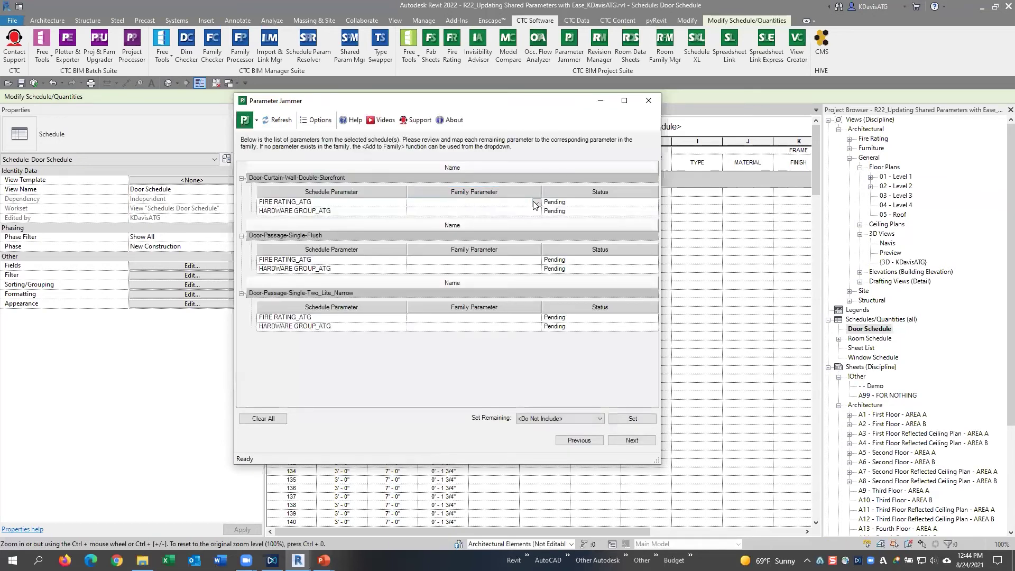
Map Door-Curtain-Wall-Double-Storefront's FIRE RATING_ATG to <Add as Type> and its HARDWARE GROUP_ATG to <Add as Instance>
{"action": "left_click", "coordinate": [534, 203]}
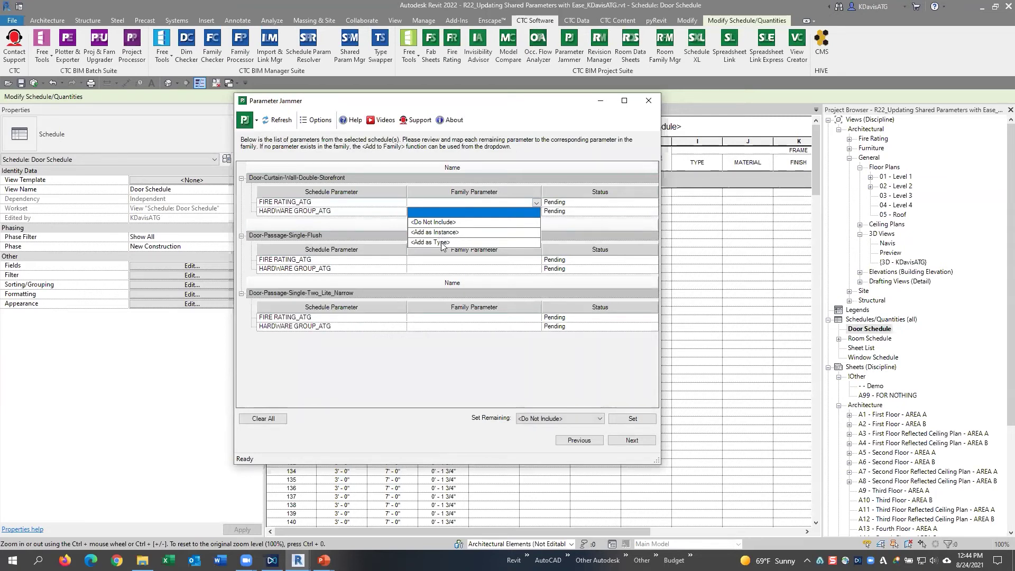
{"action": "left_click", "coordinate": [443, 242]}
{"action": "left_click", "coordinate": [536, 211]}
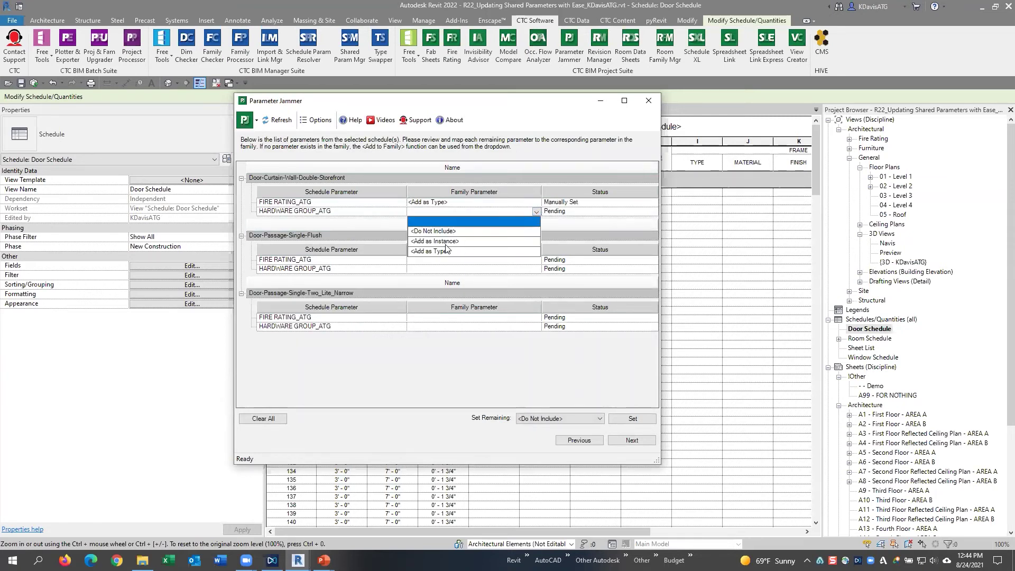
{"action": "left_click", "coordinate": [447, 242]}
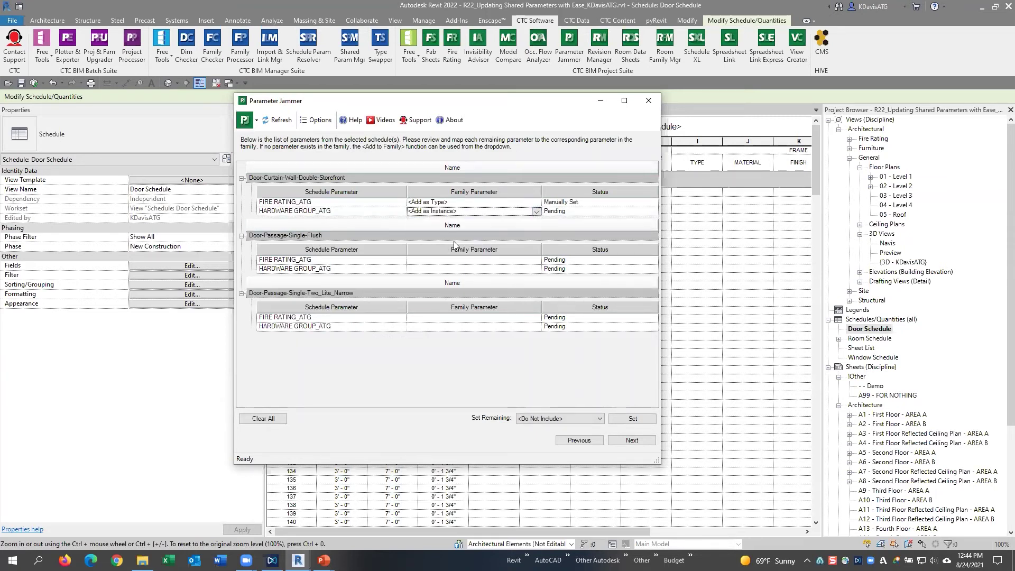
Map Door-Passage-Single-Flush's FIRE RATING_ATG to <Add as Type> and its HARDWARE GROUP_ATG to <Add as Instance>
{"action": "left_click", "coordinate": [536, 259]}
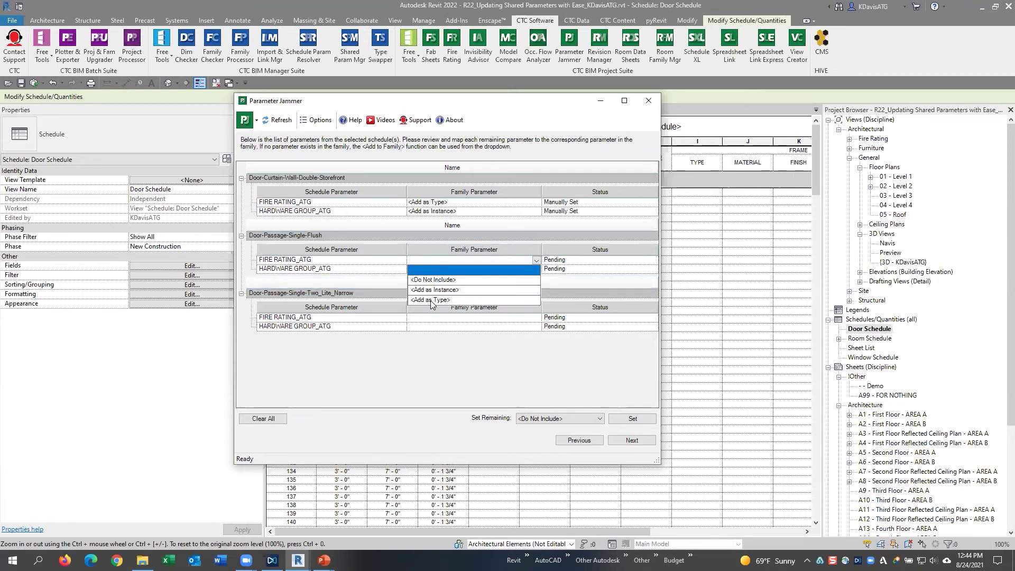
{"action": "left_click", "coordinate": [431, 299]}
{"action": "left_click", "coordinate": [536, 269]}
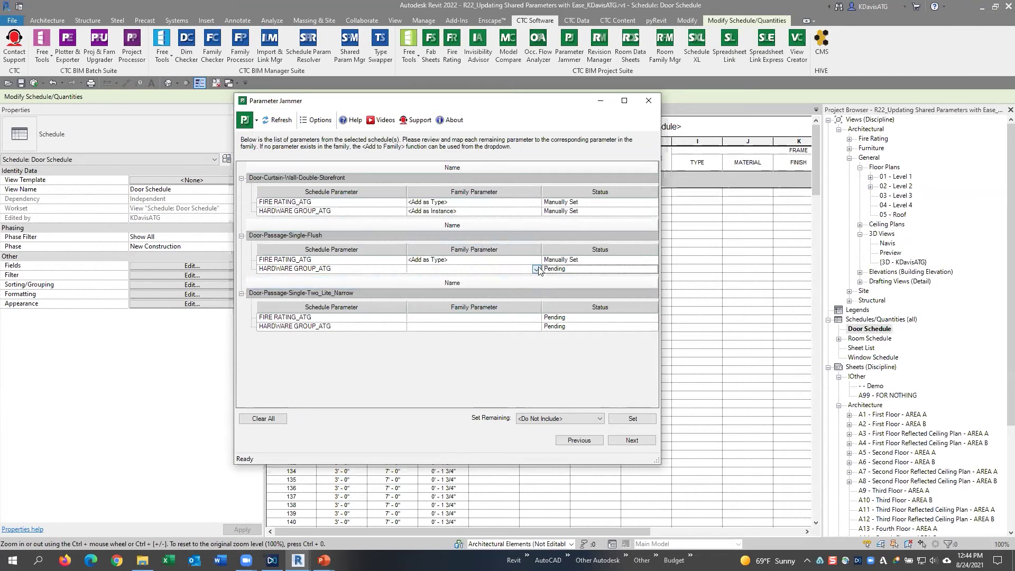
{"action": "left_click", "coordinate": [536, 268]}
{"action": "left_click", "coordinate": [441, 299]}
Map both FIRE RATING_ATG and HARDWARE GROUP_ATG of Door-Passage-Single-Two_Lite_Narrow to <Add as Type>
{"action": "left_click", "coordinate": [536, 317]}
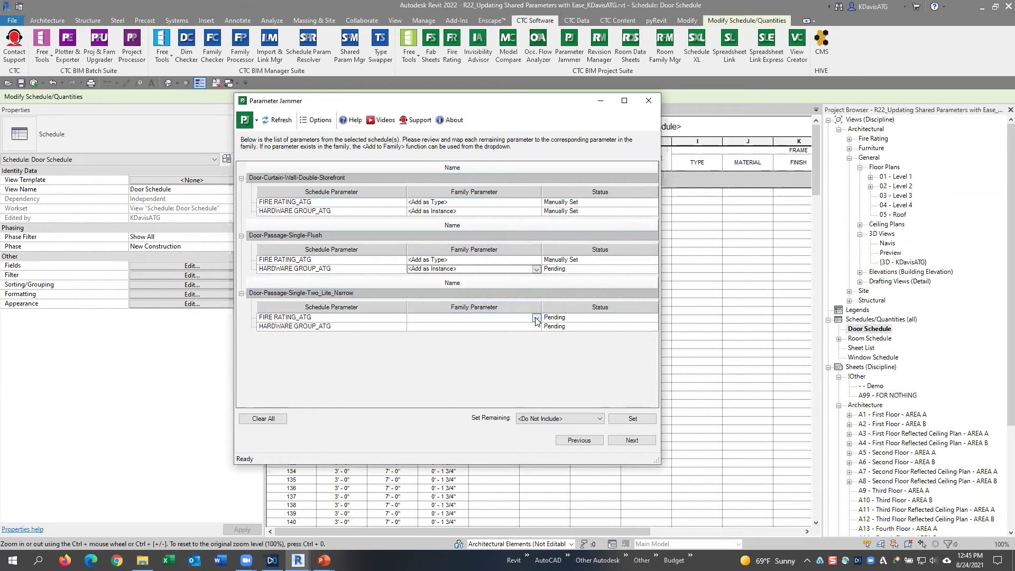
{"action": "left_click", "coordinate": [536, 317]}
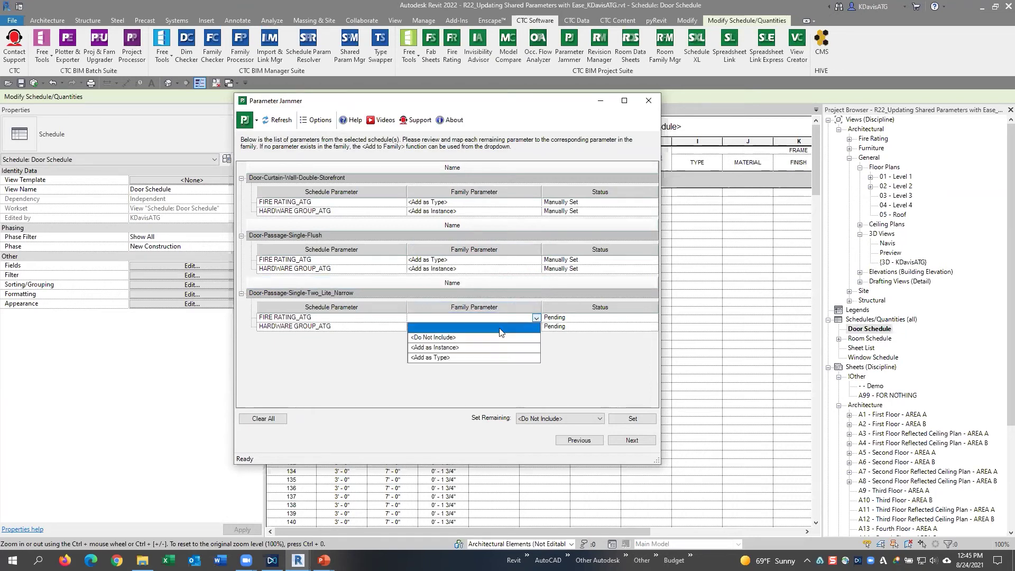
{"action": "left_click", "coordinate": [449, 357]}
{"action": "left_click", "coordinate": [536, 326]}
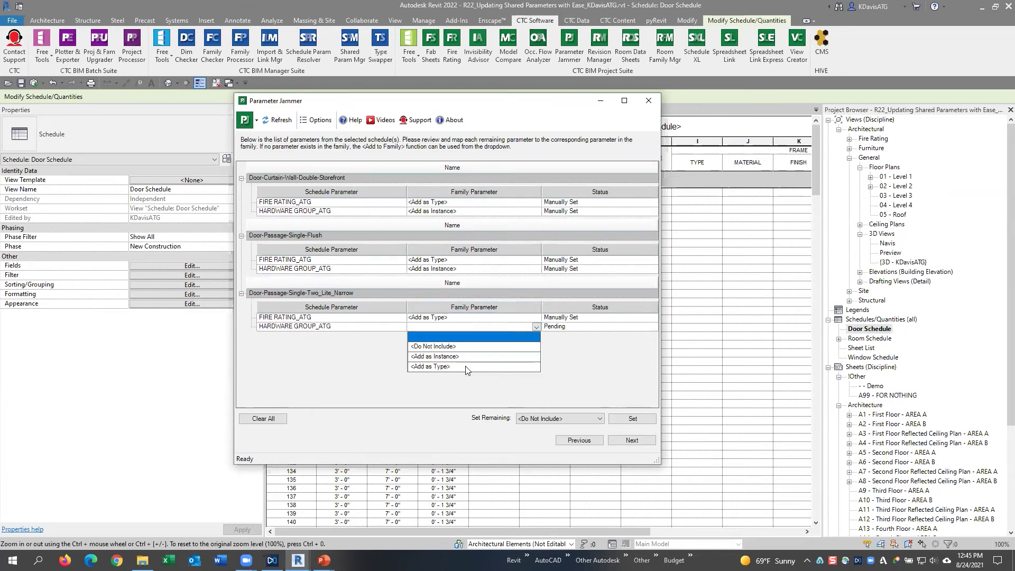
{"action": "left_click", "coordinate": [467, 366]}
Leave the remaining-parameter option at <Do Not Include>, add the mapped parameters to the door families and finish Parameter Jammer
{"action": "left_click", "coordinate": [565, 420]}
{"action": "left_click", "coordinate": [565, 427]}
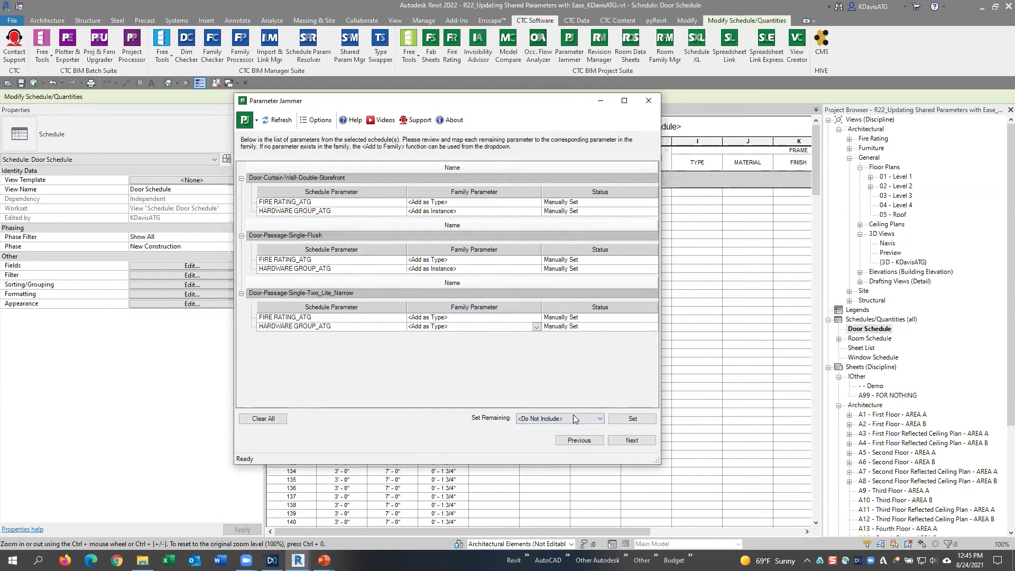
{"action": "left_click", "coordinate": [619, 444]}
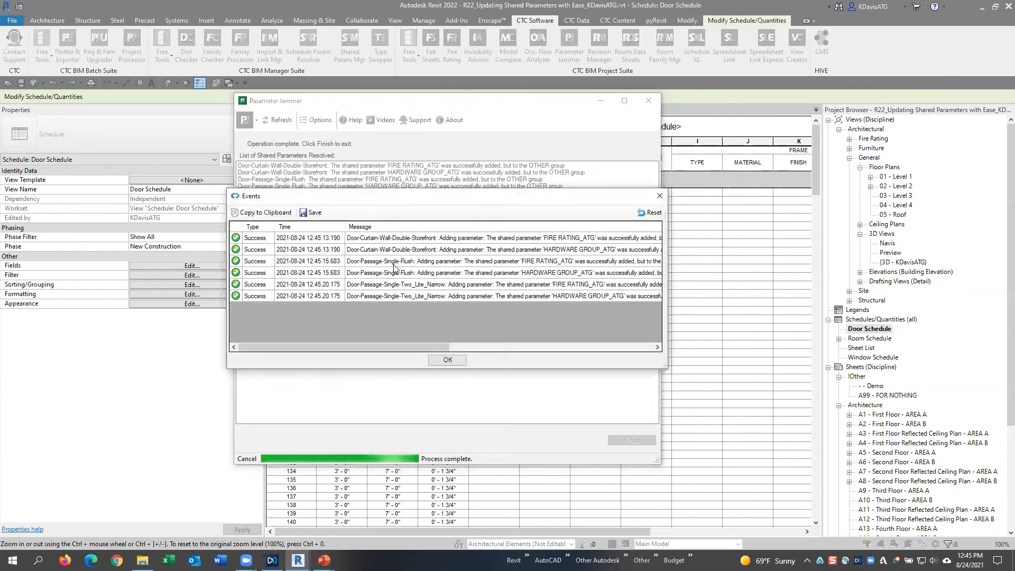
{"action": "left_click", "coordinate": [461, 360]}
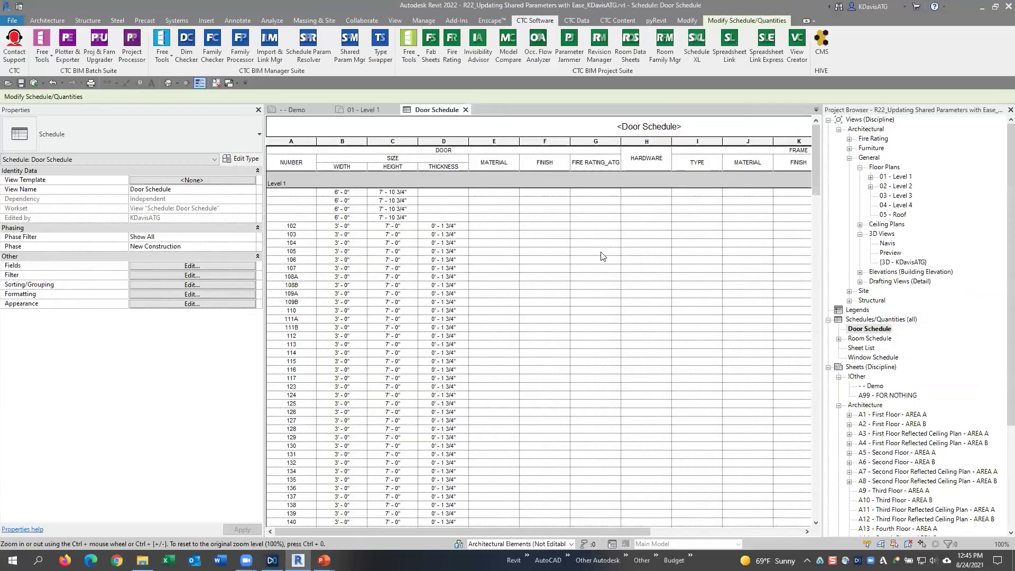
Examine whether the FIRE RATING_ATG cells of the Level 1 and Level 2 doors in the Door Schedule are editable
{"action": "left_click", "coordinate": [651, 206]}
{"action": "left_click", "coordinate": [595, 201]}
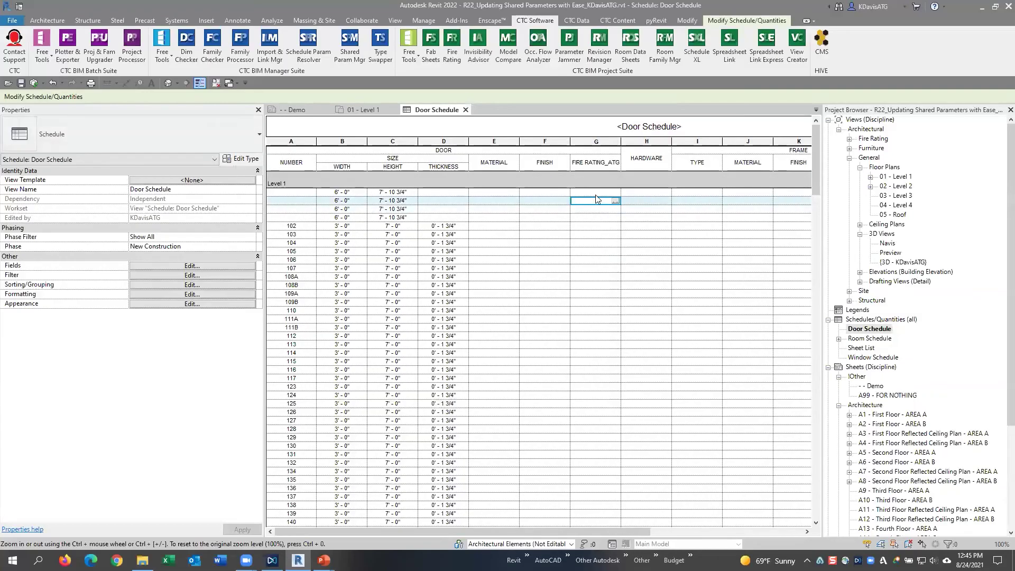
{"action": "left_click", "coordinate": [587, 194]}
{"action": "scroll", "coordinate": [529, 207], "scroll_direction": "down", "scroll_amount": 8}
{"action": "left_click", "coordinate": [593, 335]}
{"action": "left_click", "coordinate": [595, 285]}
{"action": "scroll", "coordinate": [605, 292], "scroll_direction": "down", "scroll_amount": 10}
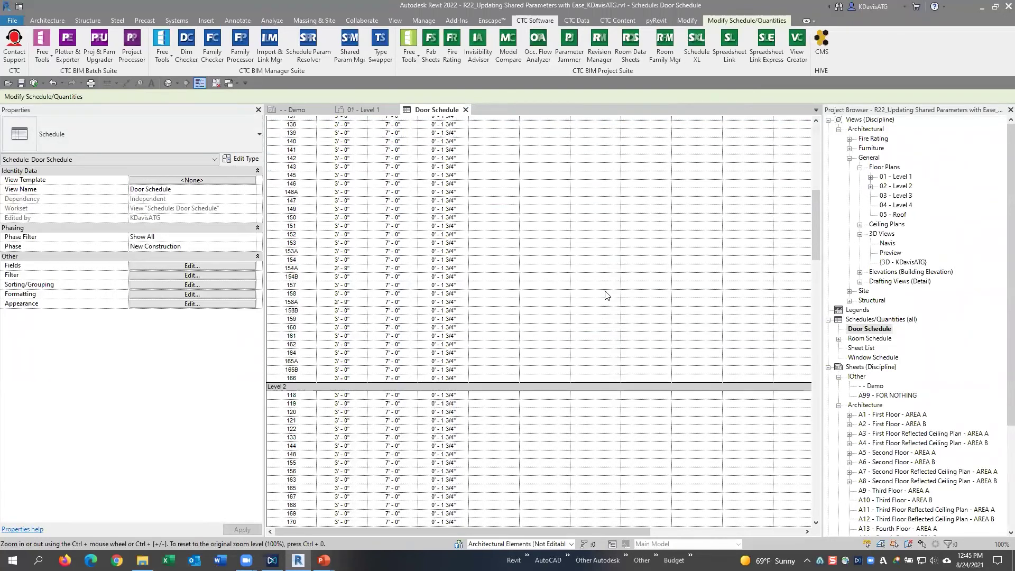
{"action": "left_click", "coordinate": [614, 336]}
{"action": "scroll", "coordinate": [615, 346], "scroll_direction": "down", "scroll_amount": 2}
{"action": "left_click", "coordinate": [615, 344]}
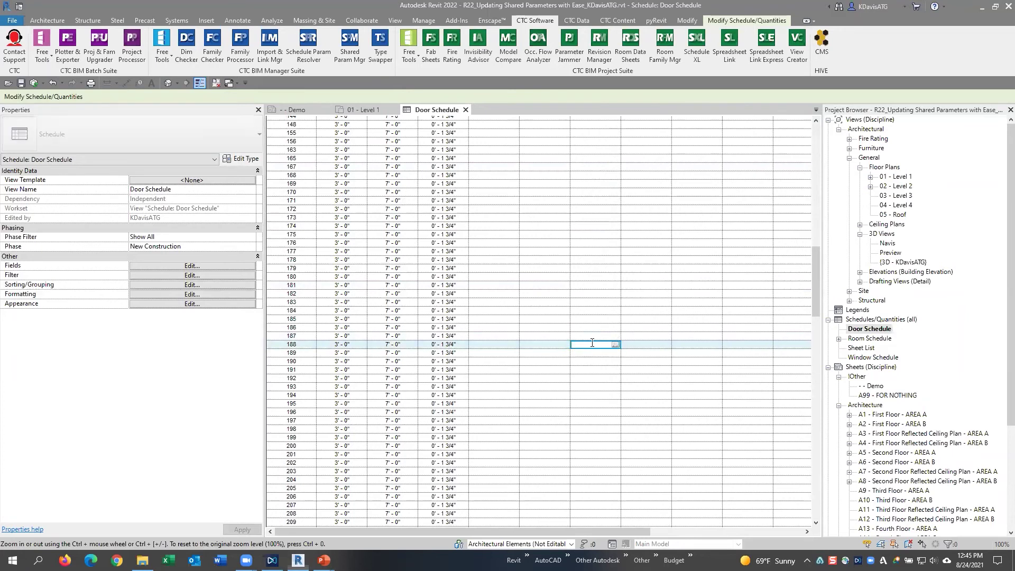
{"action": "scroll", "coordinate": [607, 319], "scroll_direction": "up", "scroll_amount": 20}
{"action": "scroll", "coordinate": [602, 320], "scroll_direction": "up", "scroll_amount": 10}
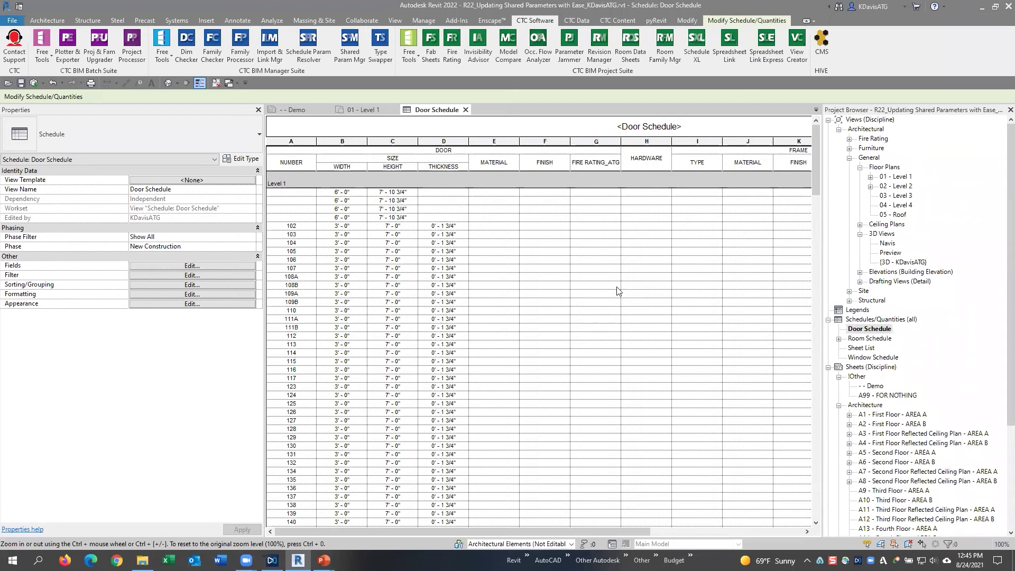
Reopen Parameter Jammer, include only Door-Curtain-Wall-Double-Storefront for the Door Schedule and check its parameter mapping against the master file
{"action": "left_click", "coordinate": [576, 61]}
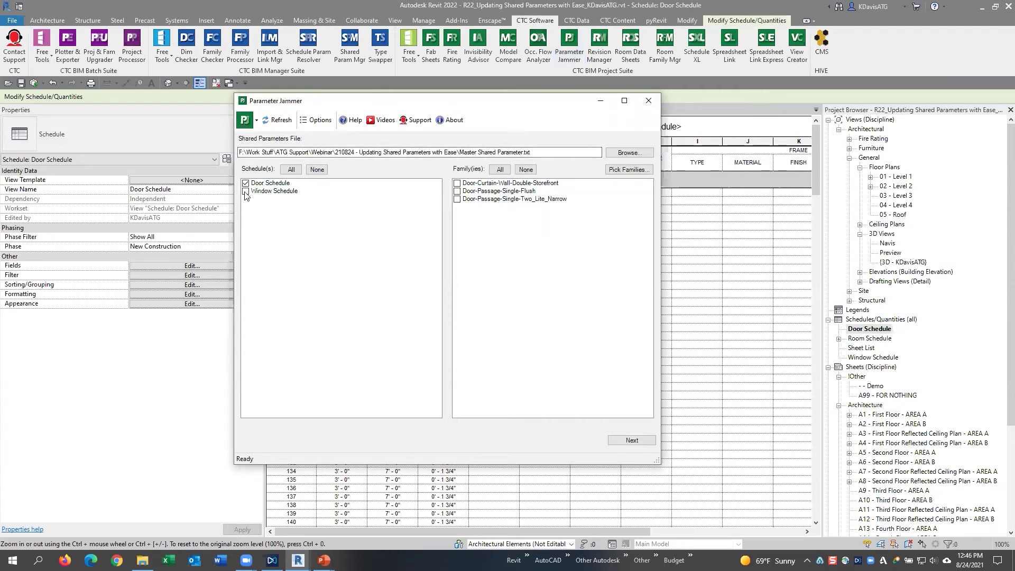
{"action": "left_click_drag", "start_coordinate": [581, 152], "coordinate": [443, 144]}
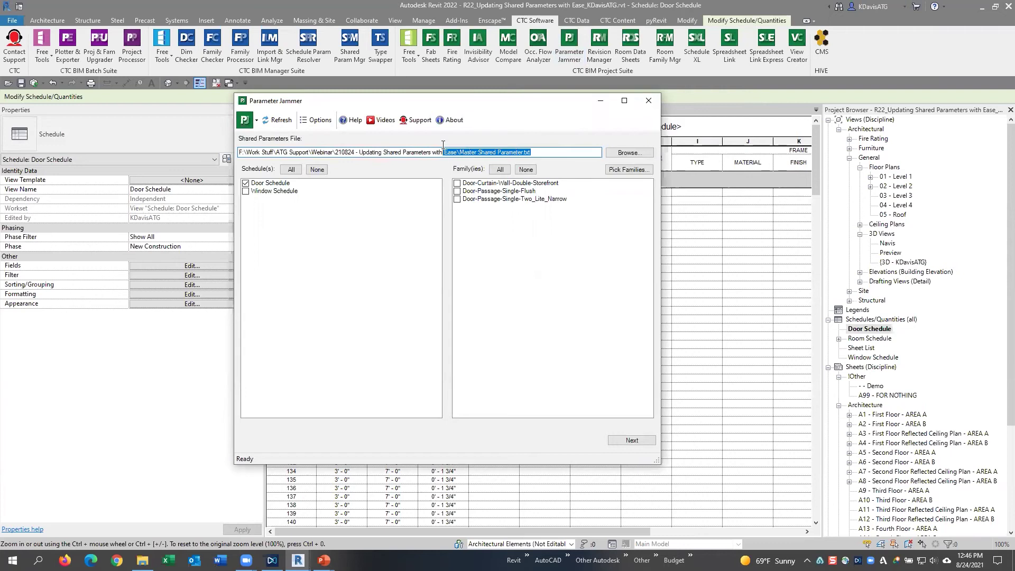
{"action": "left_click", "coordinate": [458, 184]}
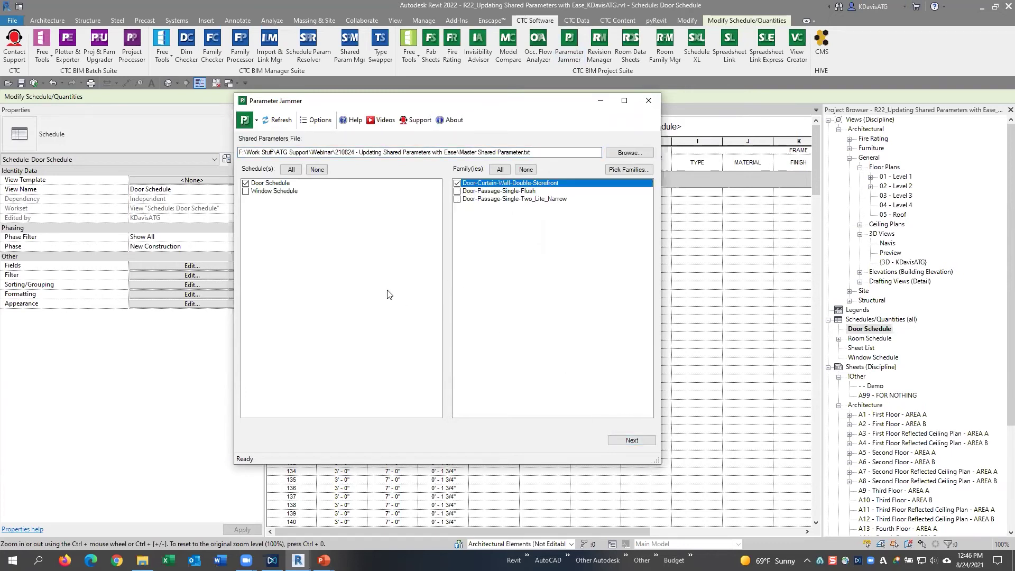
{"action": "left_click_drag", "start_coordinate": [530, 152], "coordinate": [459, 152]}
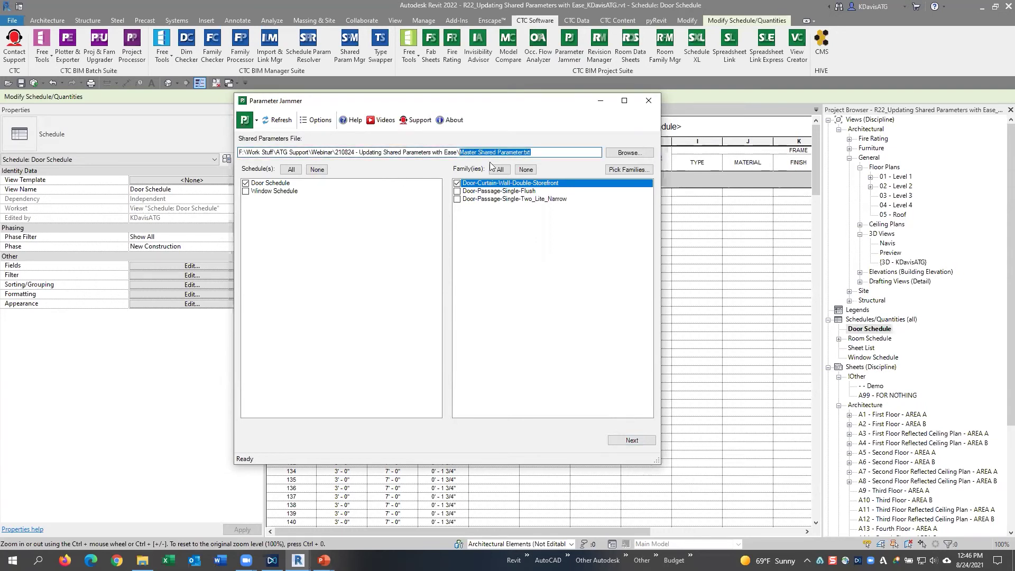
{"action": "left_click", "coordinate": [632, 440]}
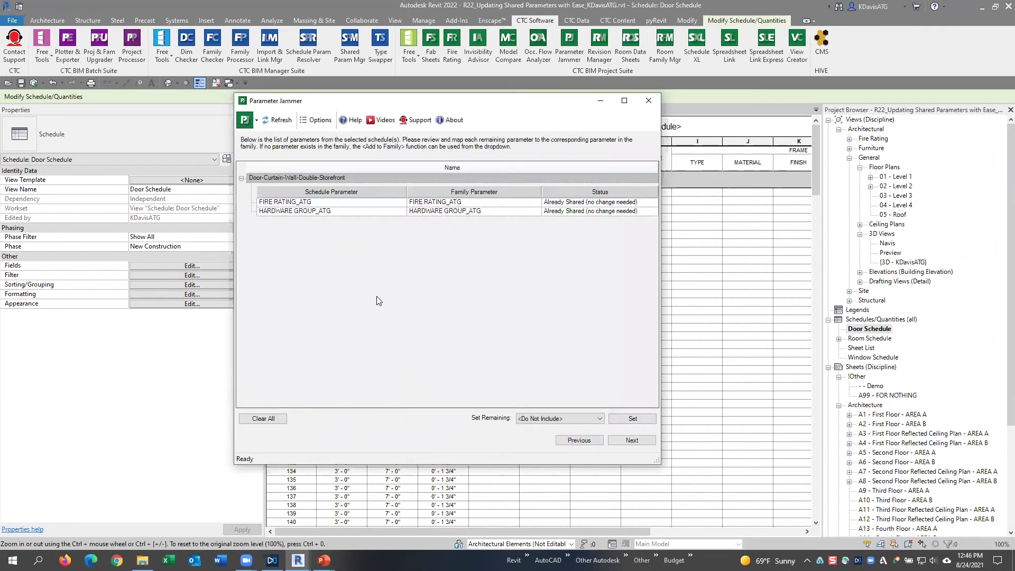
Return to the schedule and family selection, move the Parameter Jammer window aside and close it without processing
{"action": "left_click", "coordinate": [592, 441]}
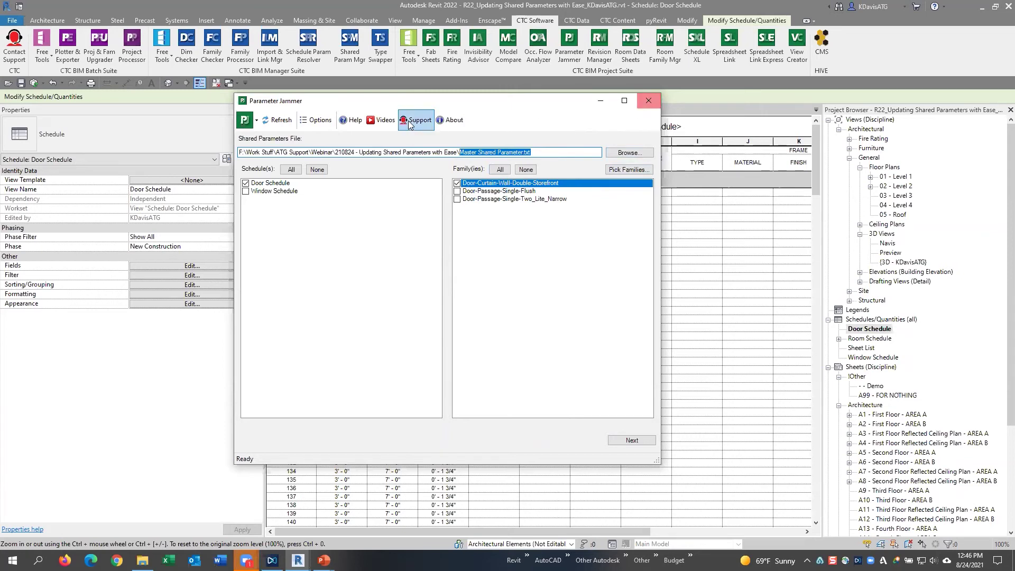
{"action": "left_click_drag", "start_coordinate": [418, 105], "coordinate": [468, 152]}
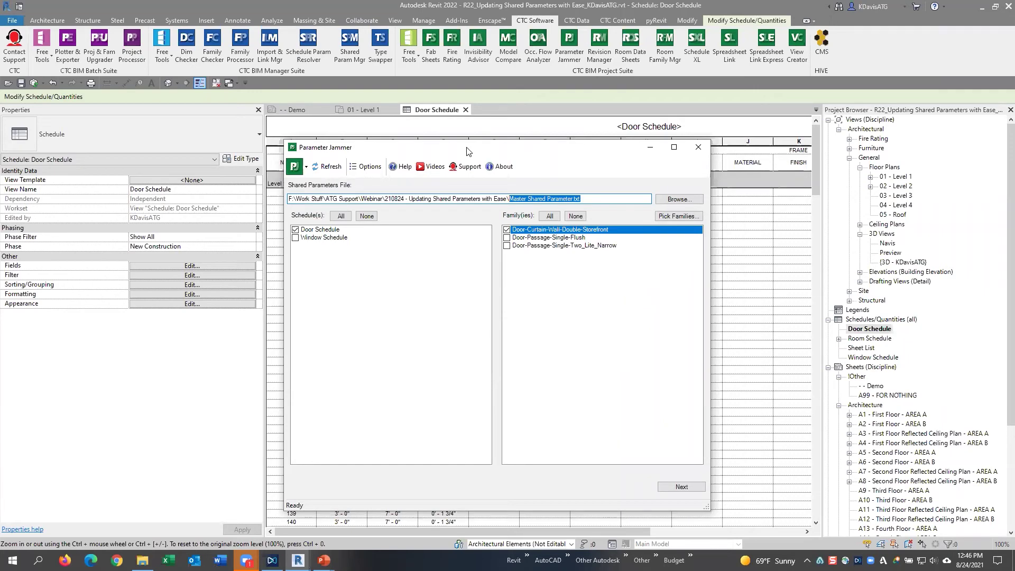
{"action": "left_click", "coordinate": [698, 147]}
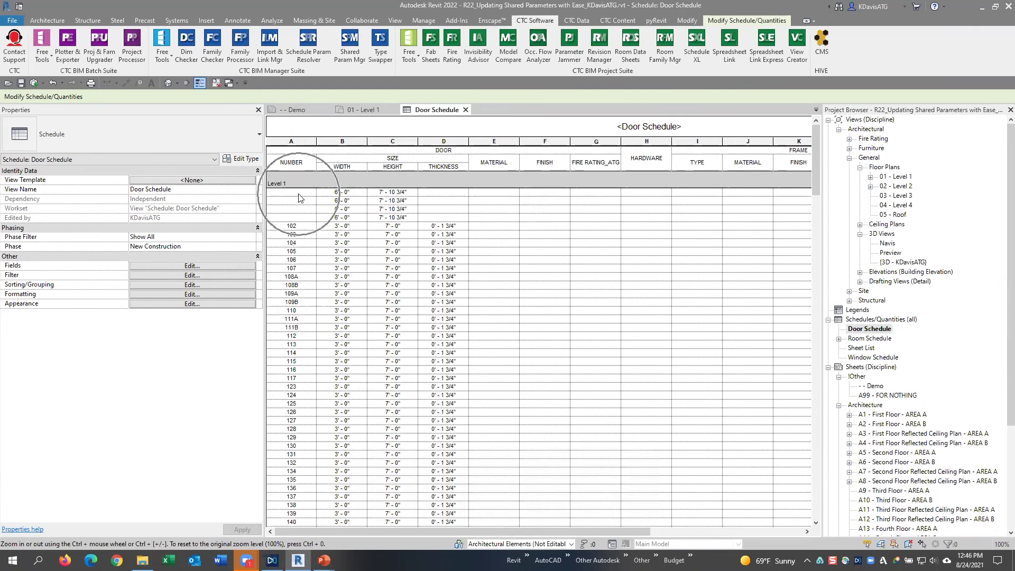
{"action": "left_click", "coordinate": [411, 201]}
{"action": "left_click", "coordinate": [792, 202]}
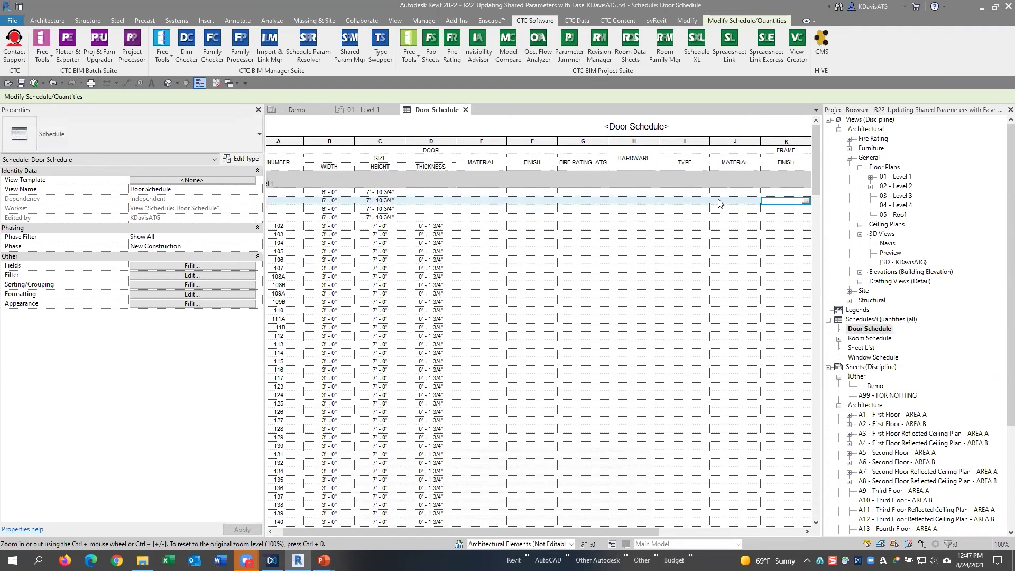
{"action": "left_click", "coordinate": [697, 194]}
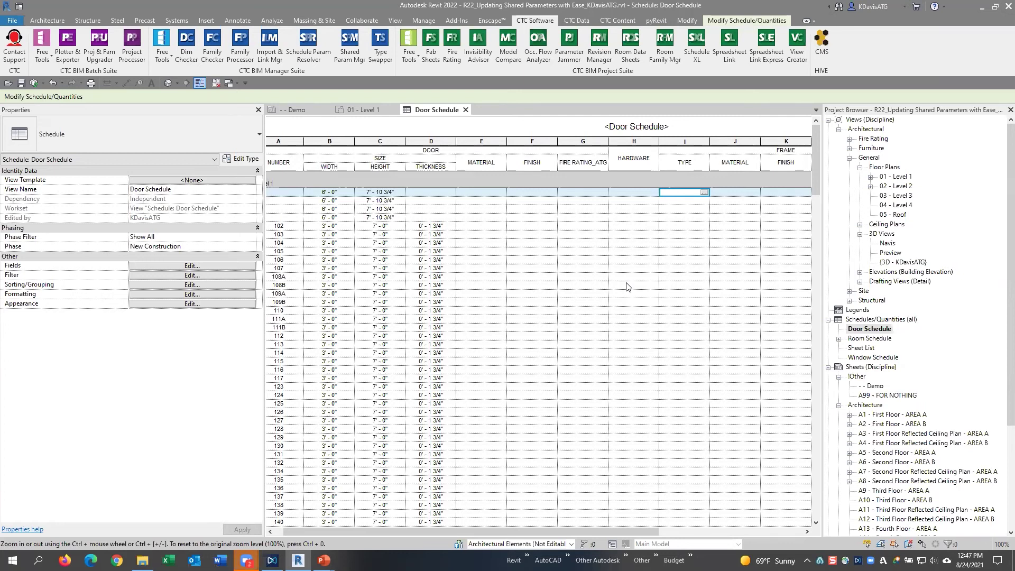
{"action": "left_click_drag", "start_coordinate": [469, 530], "coordinate": [460, 530]}
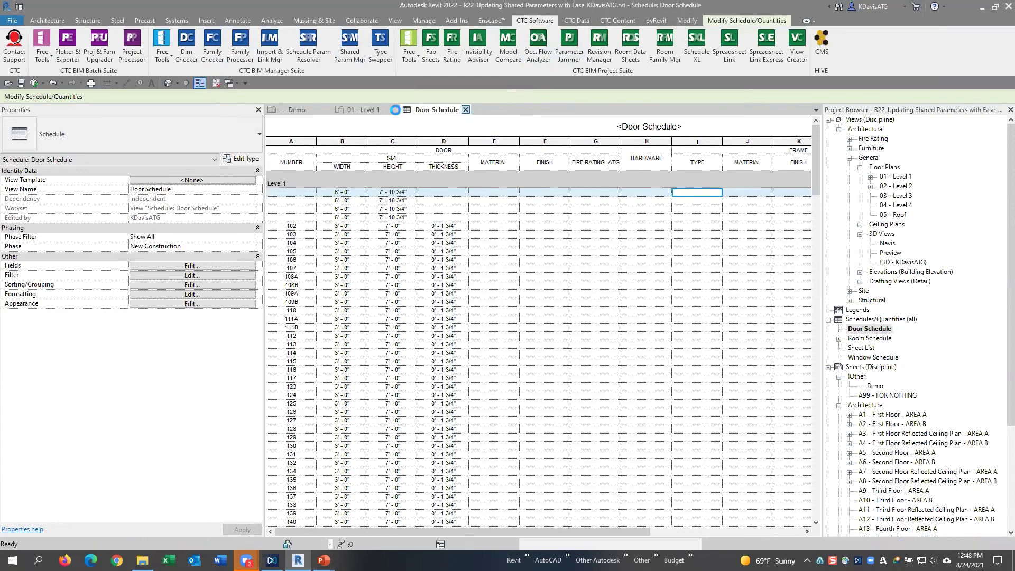
Close the Door Schedule and 01 - Level 1 views, leaving only the Demo sheet open
{"action": "left_click", "coordinate": [465, 110]}
{"action": "left_click", "coordinate": [391, 110]}
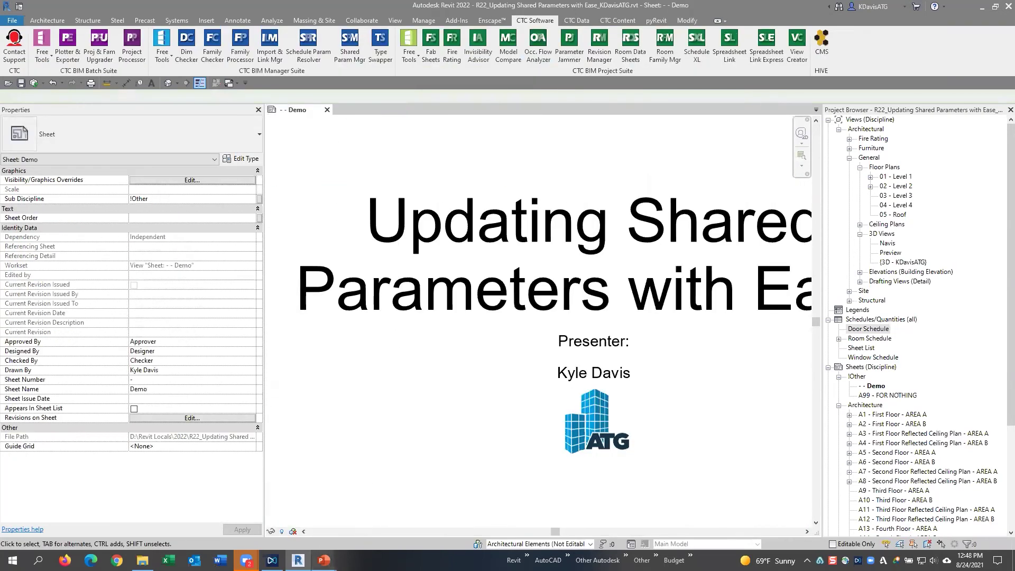
Switch to the PowerPoint slide show and go back to the title slide, Updating Shared Parameters with Ease
{"action": "mouse_move", "coordinate": [324, 559]}
{"action": "left_click", "coordinate": [325, 510]}
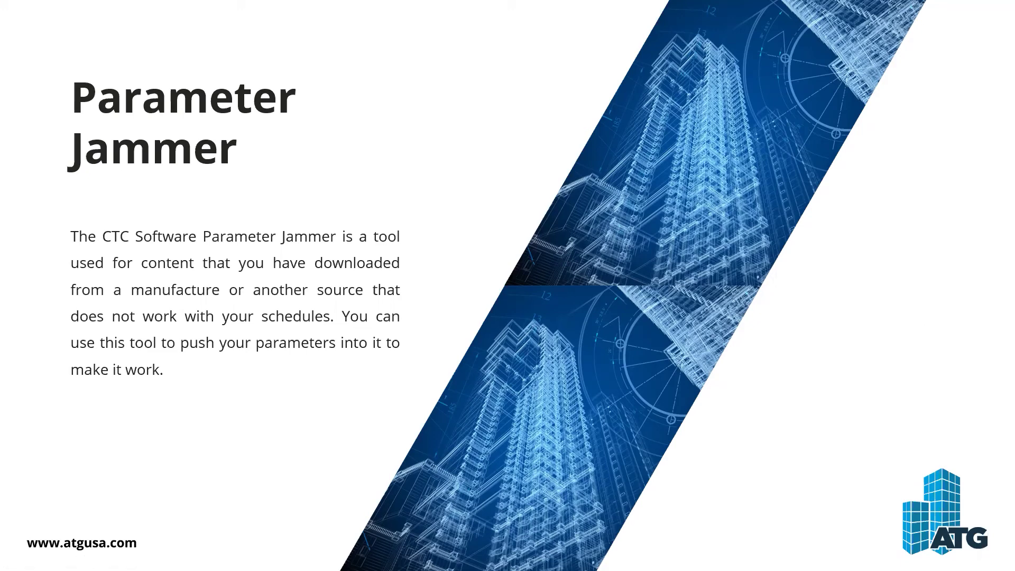
{"action": "key", "text": "Left"}
{"action": "key", "text": "Left"}
{"action": "key", "text": "Left"}
{"action": "key", "text": "Left"}
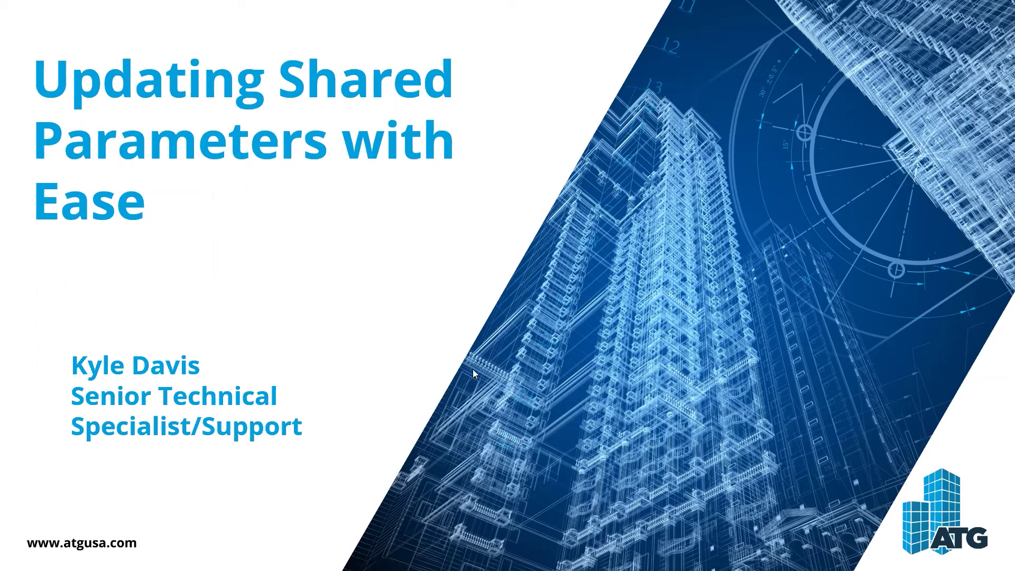
Switch back to Revit and narrow the Properties palette so the whole Demo sheet title fits in the view
{"action": "key", "text": "alt+Tab"}
{"action": "key", "text": "Tab"}
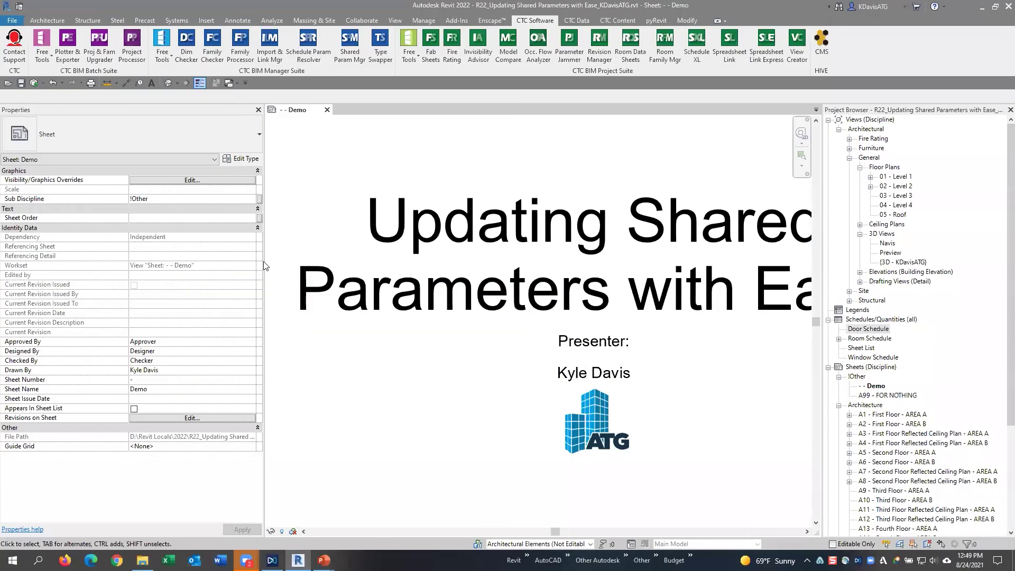
{"action": "left_click_drag", "start_coordinate": [264, 261], "coordinate": [148, 261]}
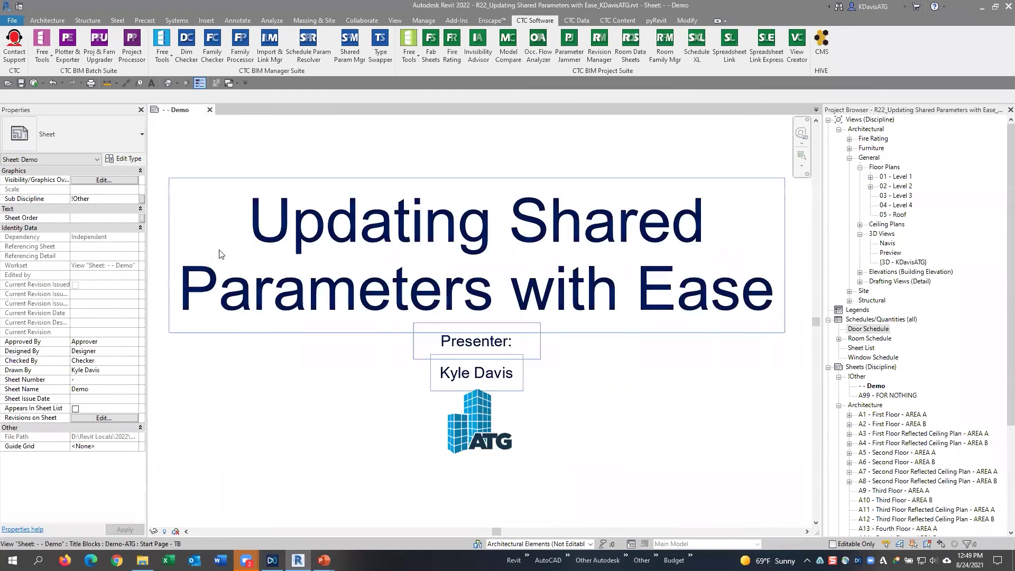
Open Project Cleaner from the free tools of CTC BIM Manager Suite and bring its window to the front
{"action": "left_click", "coordinate": [163, 56]}
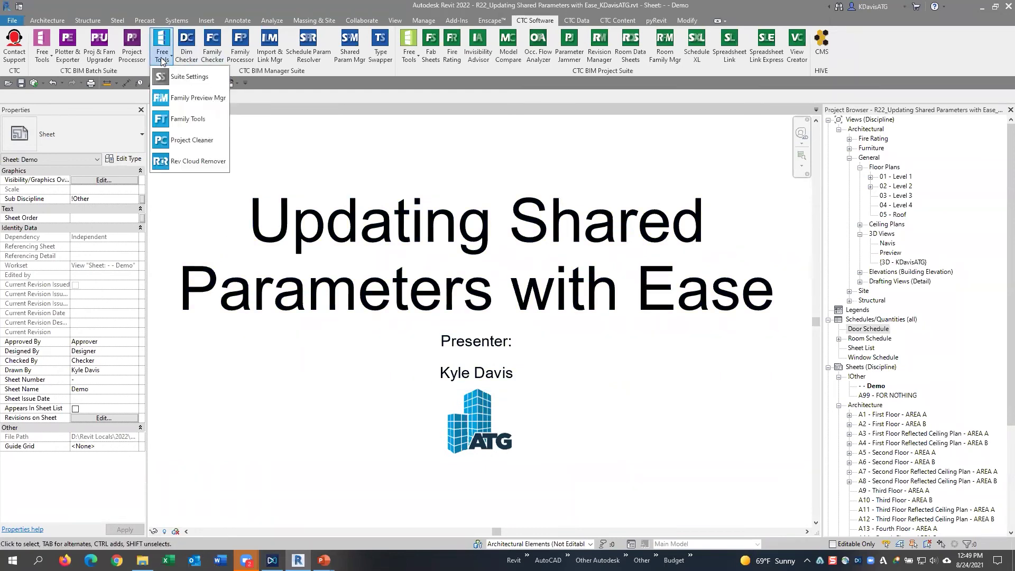
{"action": "left_click", "coordinate": [208, 146]}
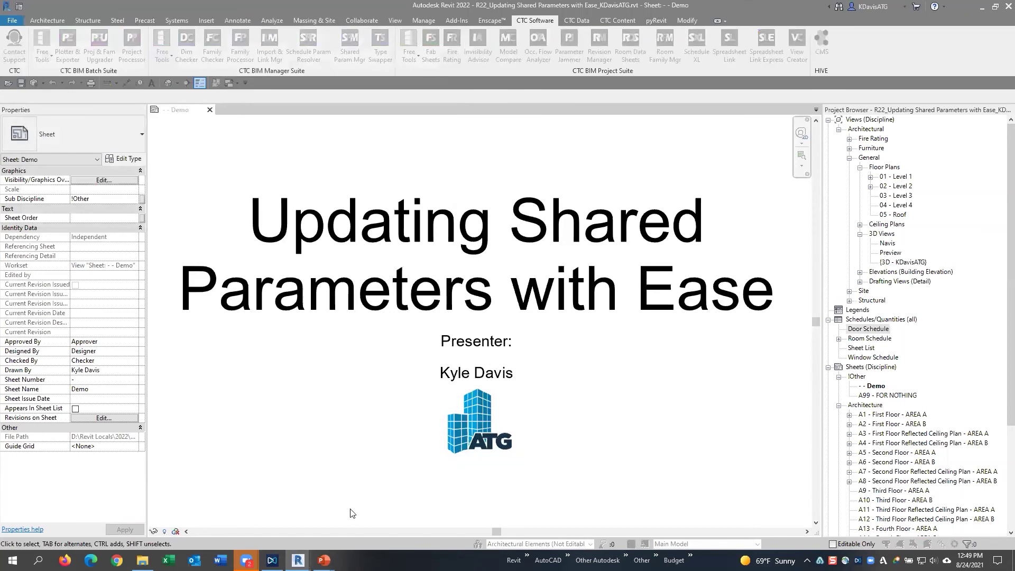
{"action": "mouse_move", "coordinate": [297, 561]}
{"action": "left_click", "coordinate": [241, 516]}
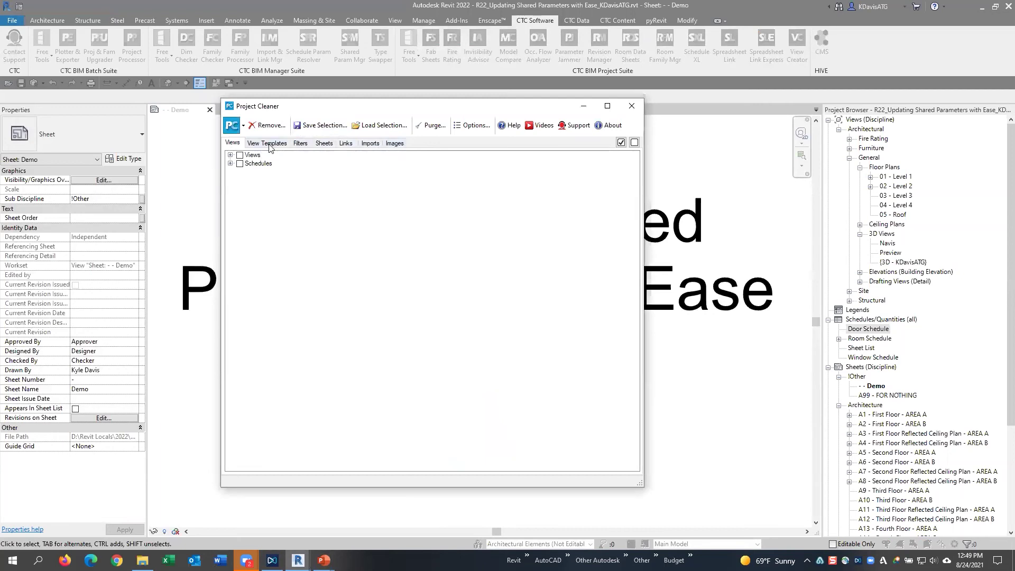
Look through Project Cleaner's categories and its list of commands, and close the tool without removing anything
{"action": "left_click", "coordinate": [295, 145]}
{"action": "left_click", "coordinate": [268, 144]}
{"action": "left_click", "coordinate": [233, 143]}
{"action": "left_click", "coordinate": [245, 132]}
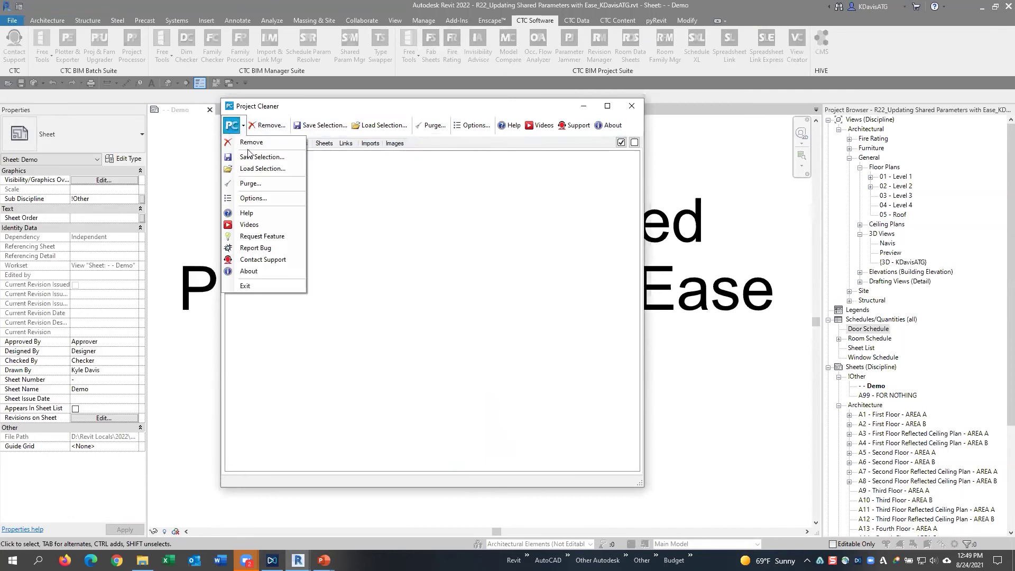
{"action": "left_click", "coordinate": [630, 106]}
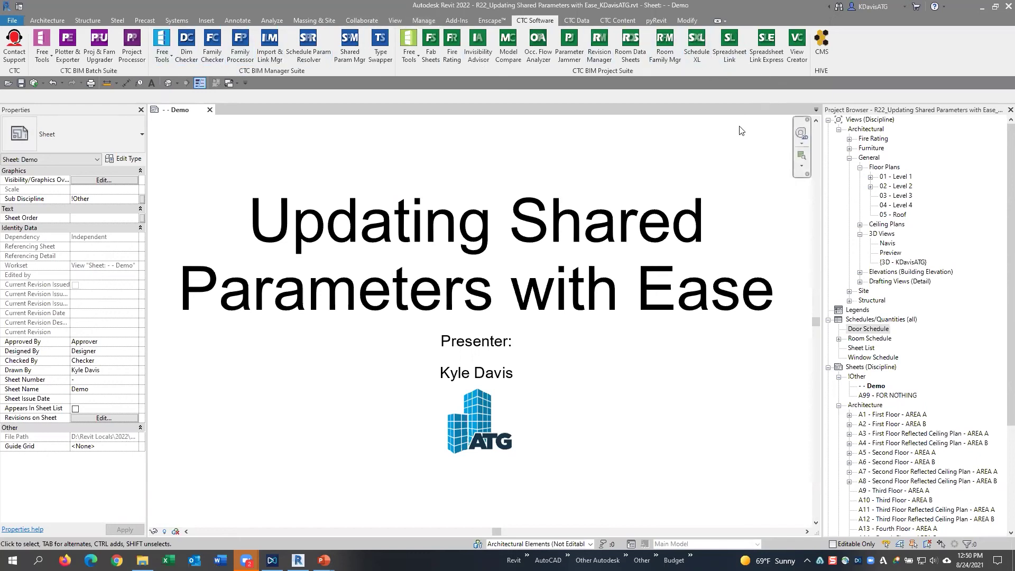
Open Spreadsheet Link and add the Doors category to the selected categories
{"action": "left_click", "coordinate": [729, 67]}
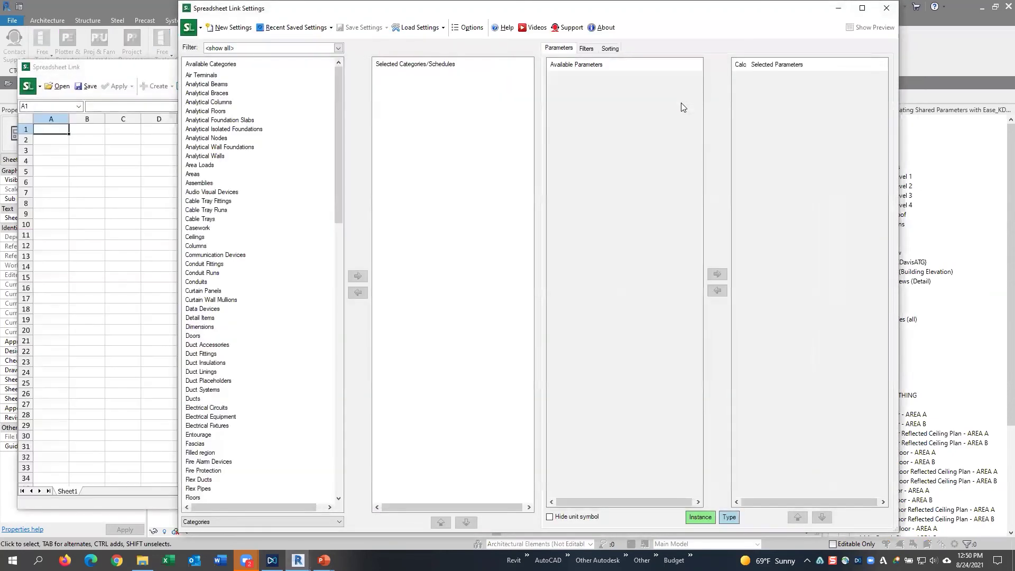
{"action": "left_click", "coordinate": [204, 94]}
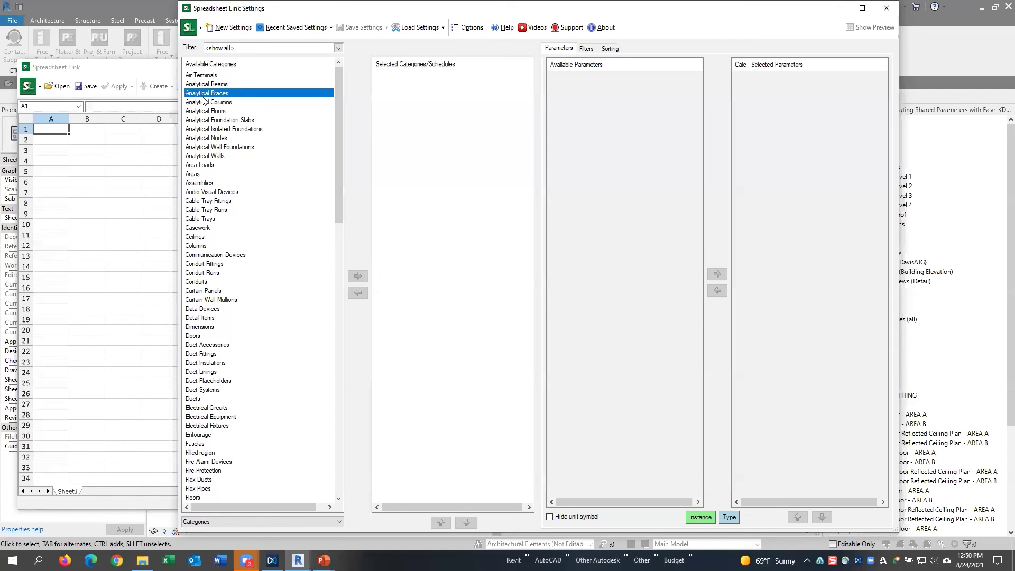
{"action": "type", "text": "do"}
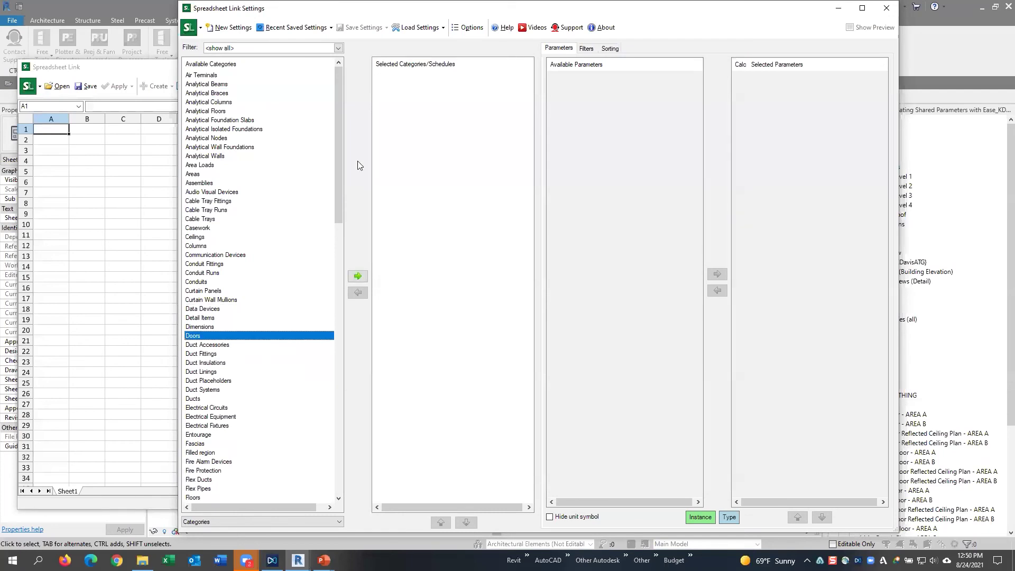
{"action": "left_click", "coordinate": [358, 274]}
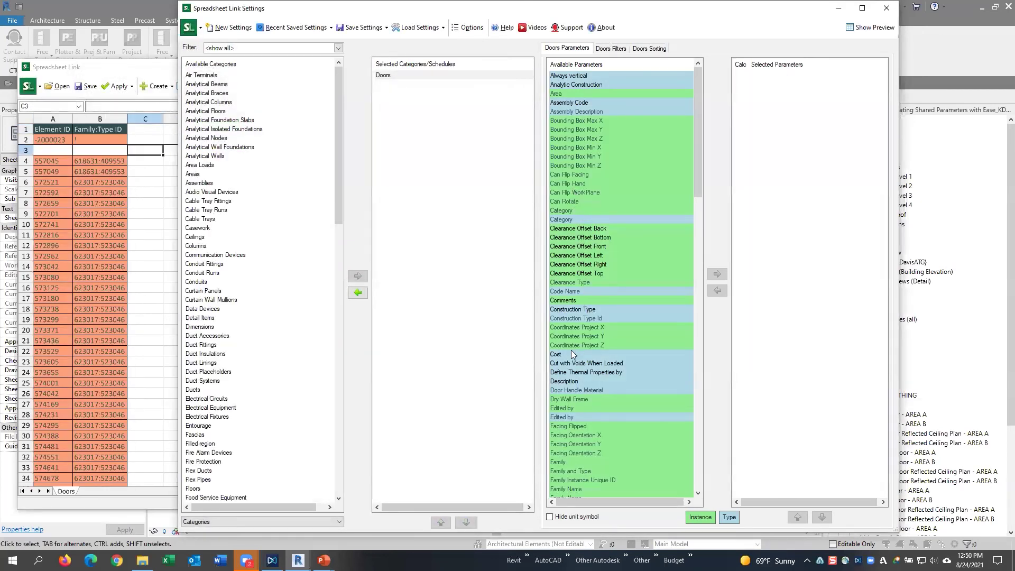
Add the FIRE RATING_ATG parameter and both the type and instance HARDWARE GROUP_ATG parameters to the Doors spreadsheet
{"action": "scroll", "coordinate": [574, 348], "scroll_direction": "down", "scroll_amount": 5}
{"action": "left_click", "coordinate": [578, 344]}
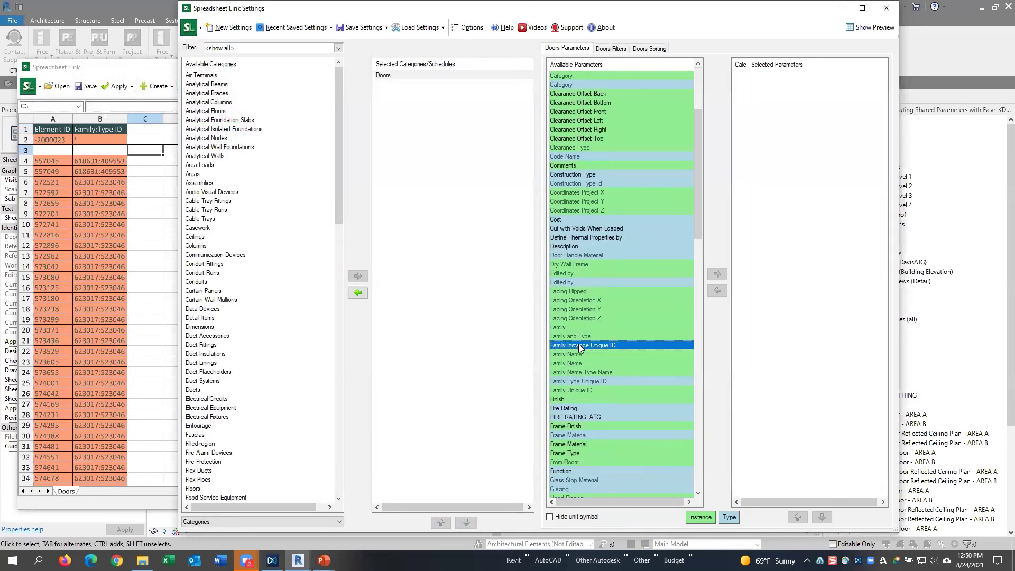
{"action": "double_click", "coordinate": [584, 419]}
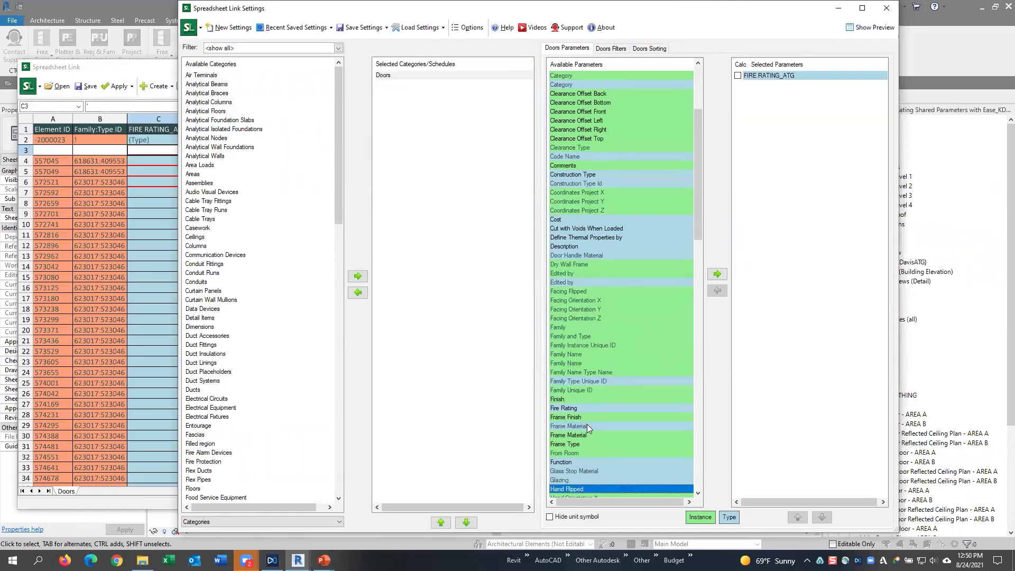
{"action": "type", "text": "ar"}
{"action": "double_click", "coordinate": [597, 84]}
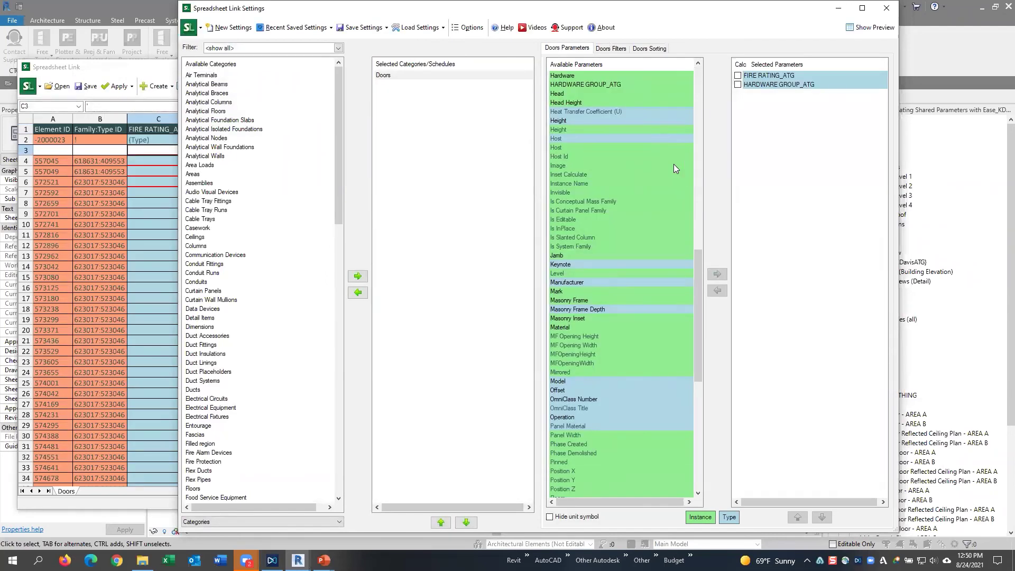
{"action": "double_click", "coordinate": [603, 85]}
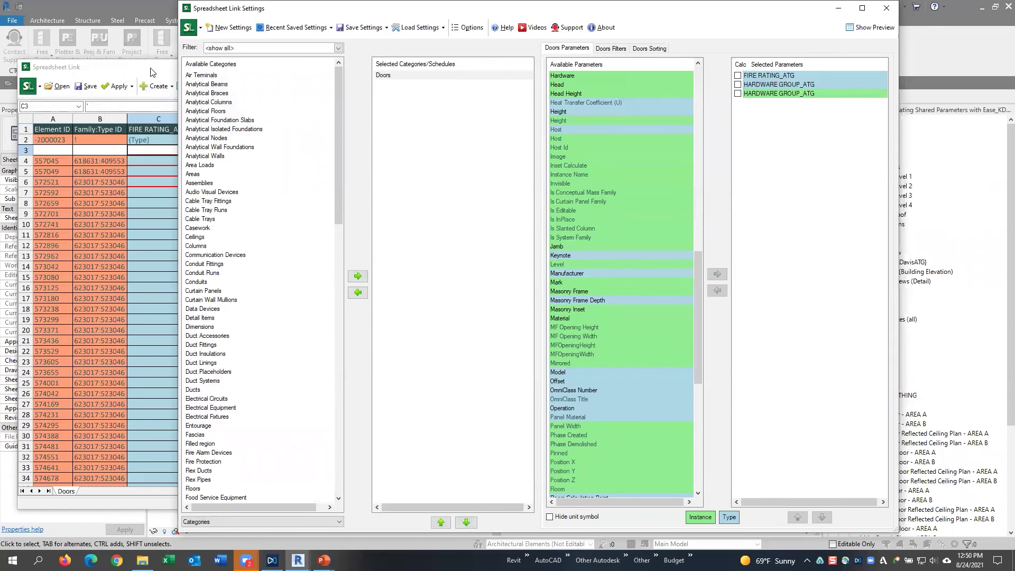
Look through the Doors spreadsheet from the first to the last row and close Spreadsheet Link without saving the settings
{"action": "scroll", "coordinate": [315, 315], "scroll_direction": "down", "scroll_amount": 20}
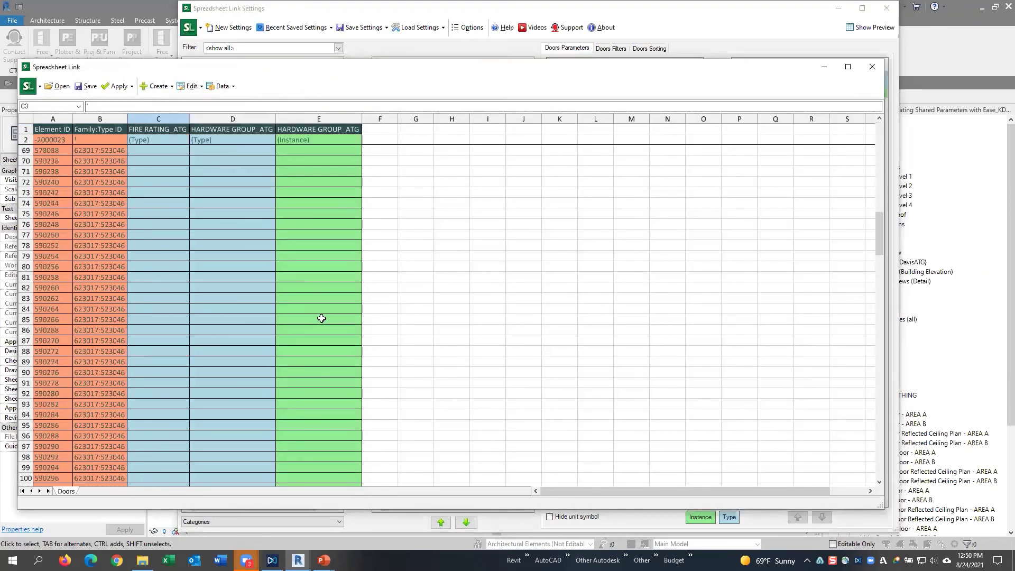
{"action": "scroll", "coordinate": [325, 305], "scroll_direction": "down", "scroll_amount": 20}
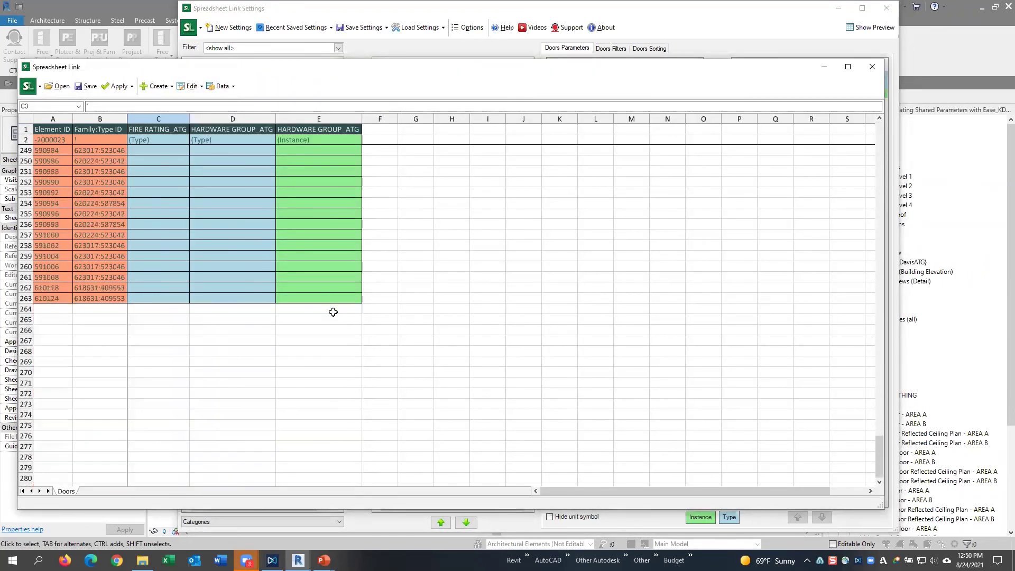
{"action": "scroll", "coordinate": [333, 312], "scroll_direction": "up", "scroll_amount": 20}
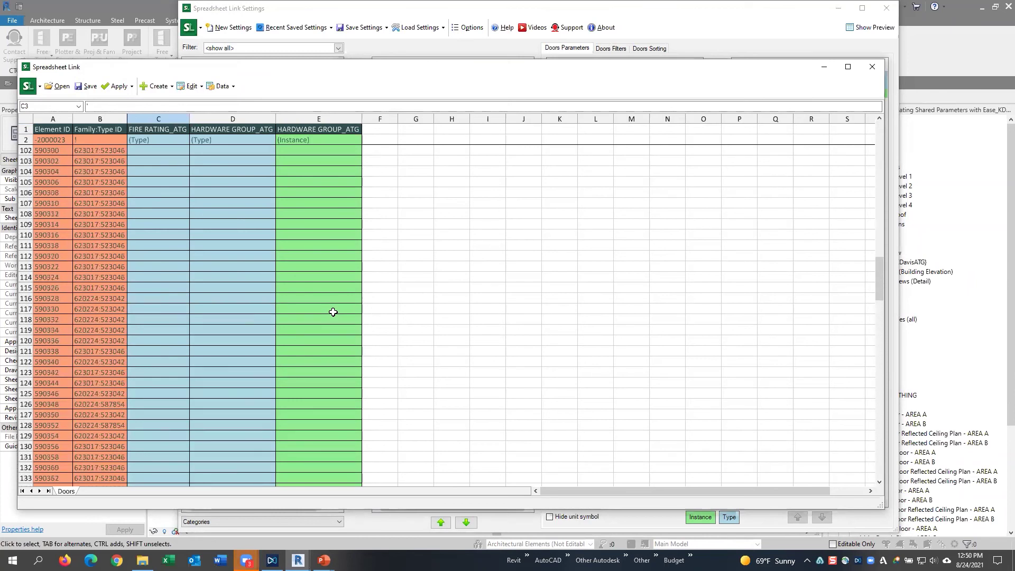
{"action": "scroll", "coordinate": [333, 312], "scroll_direction": "up", "scroll_amount": 20}
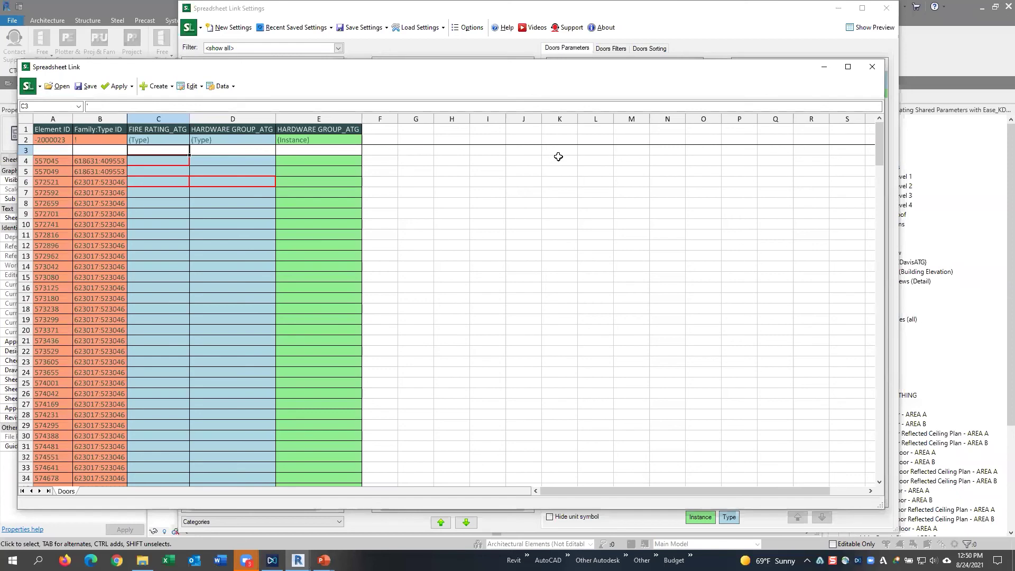
{"action": "left_click", "coordinate": [881, 14]}
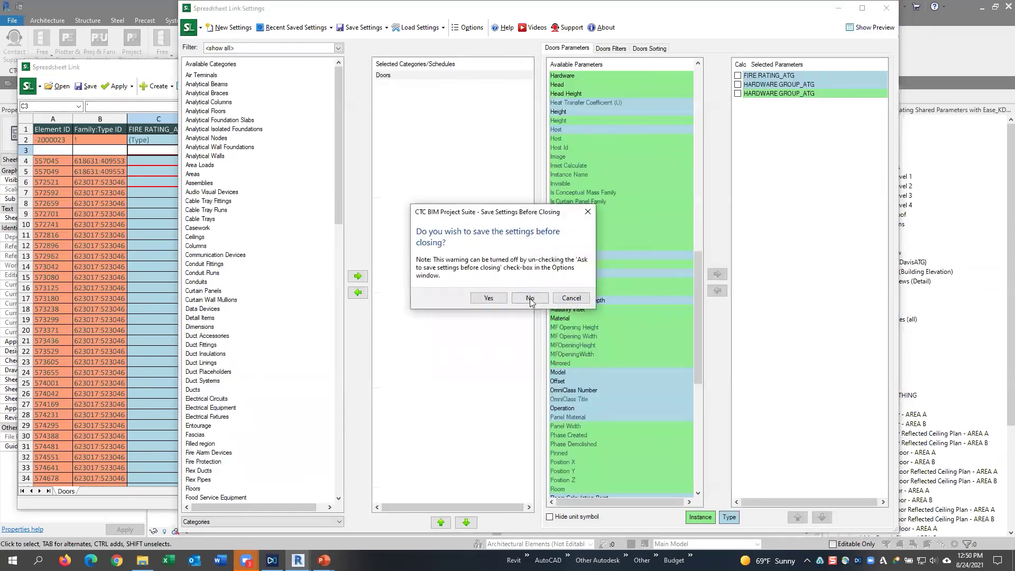
{"action": "left_click", "coordinate": [529, 296]}
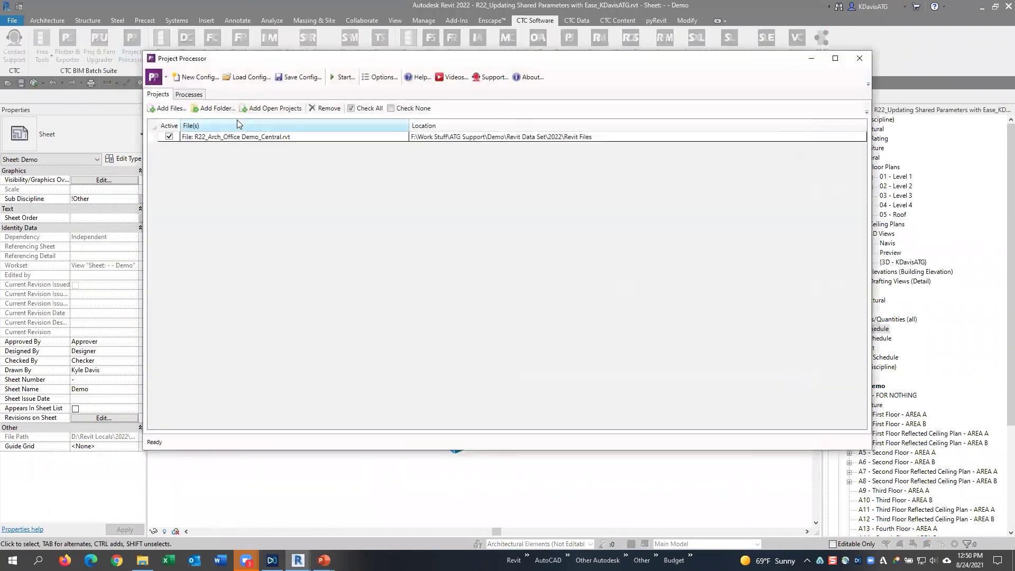
Enable the Parameters process in Project Processor and load Master Shared Parameter.txt as its shared parameter file
{"action": "left_click", "coordinate": [189, 94]}
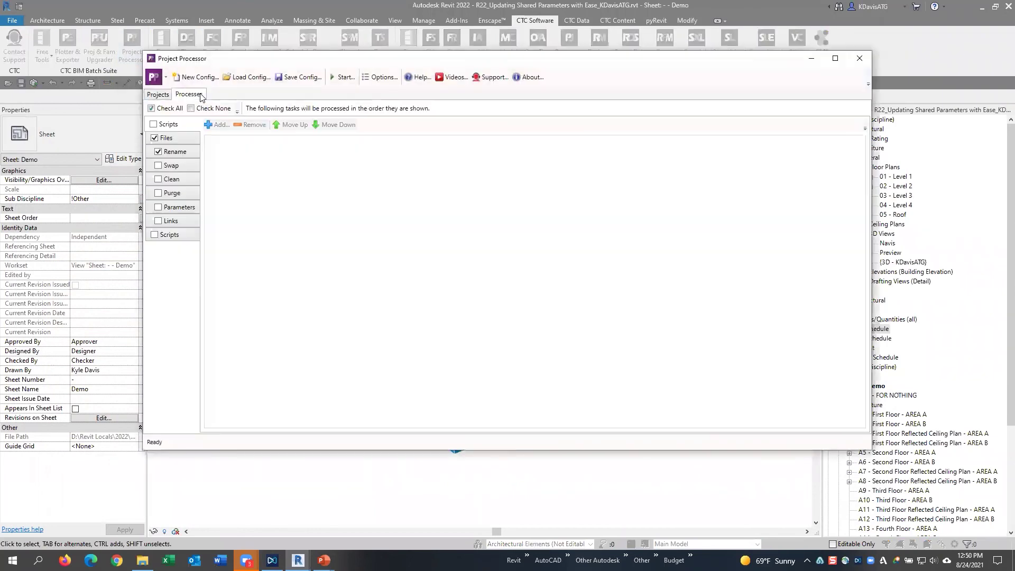
{"action": "left_click", "coordinate": [185, 208]}
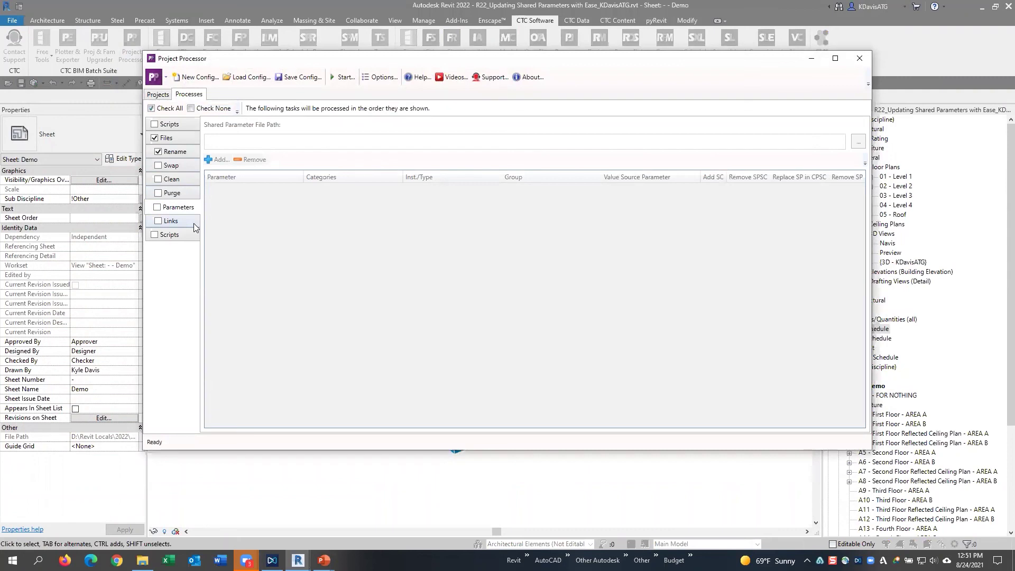
{"action": "left_click", "coordinate": [158, 207]}
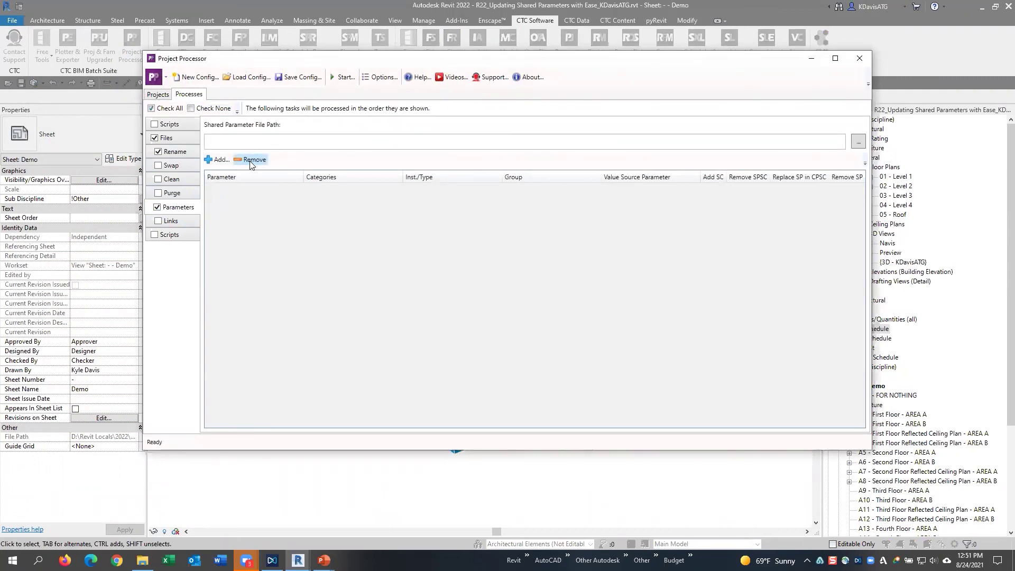
{"action": "left_click", "coordinate": [317, 138]}
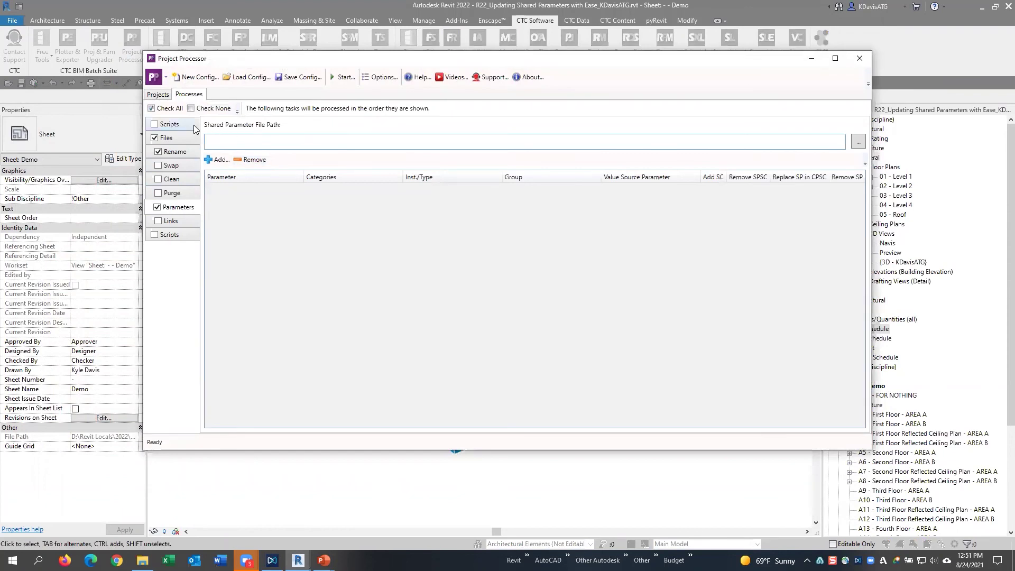
{"action": "left_click", "coordinate": [858, 142]}
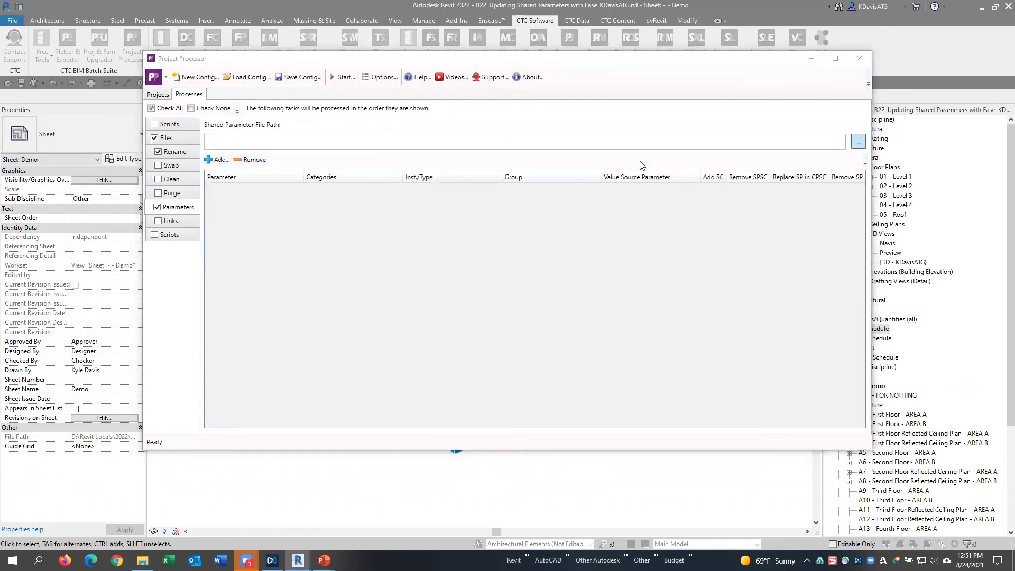
{"action": "left_click", "coordinate": [317, 176]}
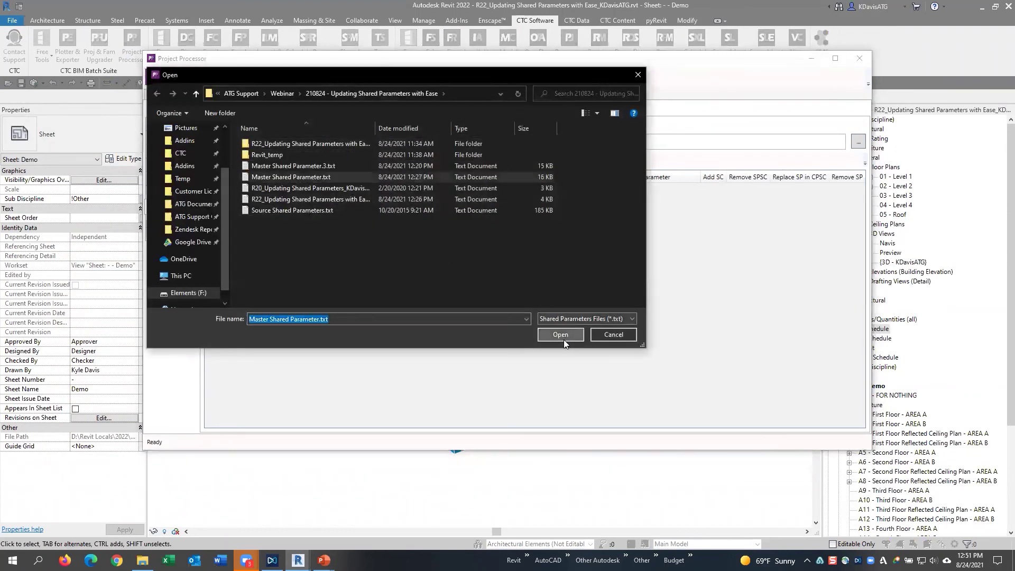
{"action": "left_click", "coordinate": [561, 335]}
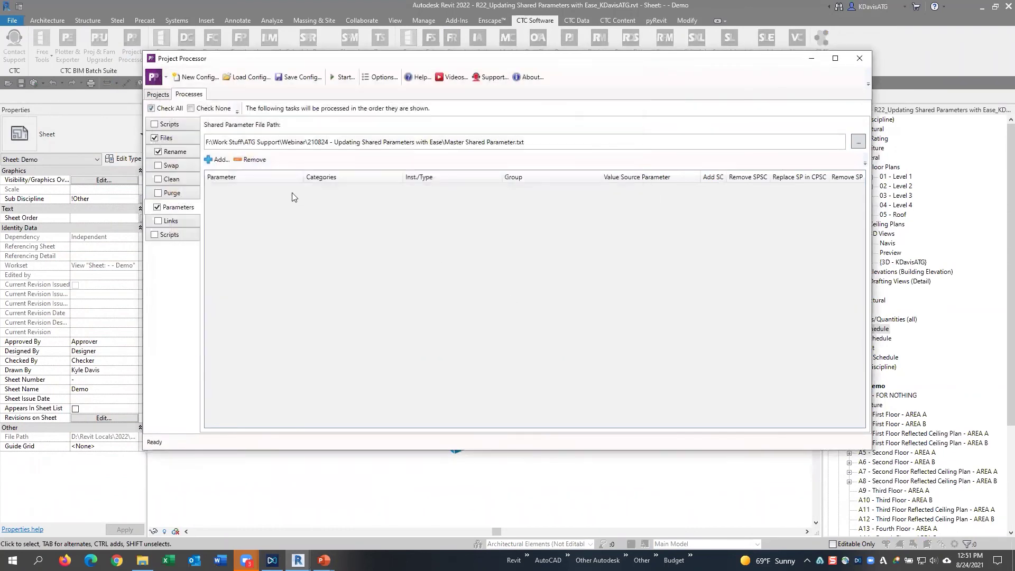
{"action": "left_click", "coordinate": [217, 159]}
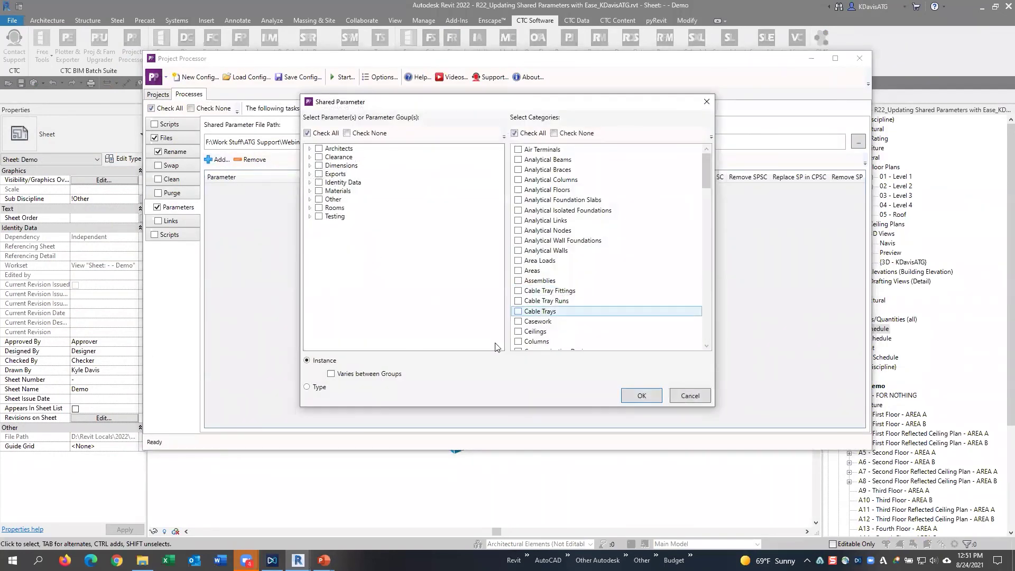
{"action": "left_click", "coordinate": [687, 396]}
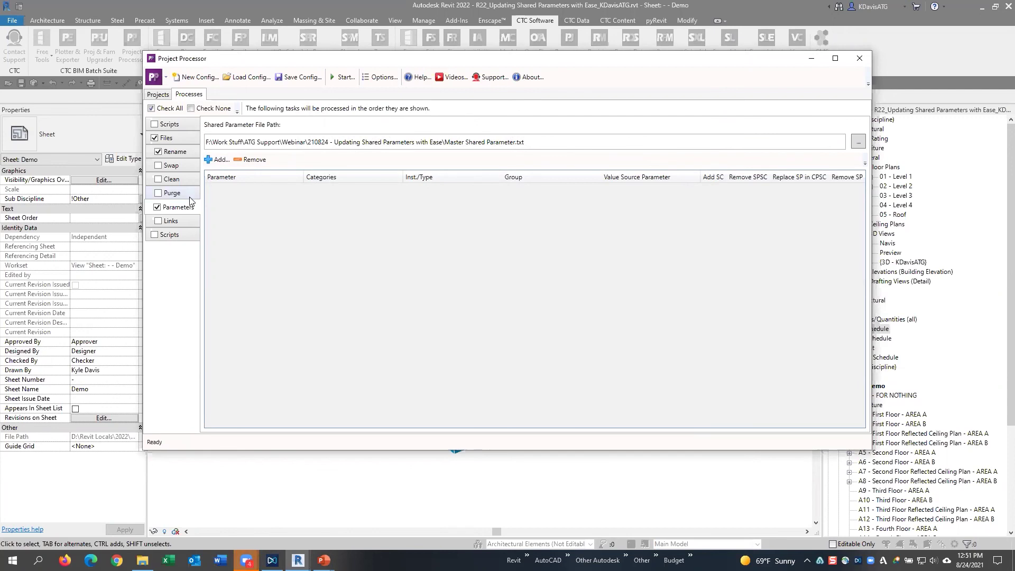
{"action": "left_click", "coordinate": [185, 212]}
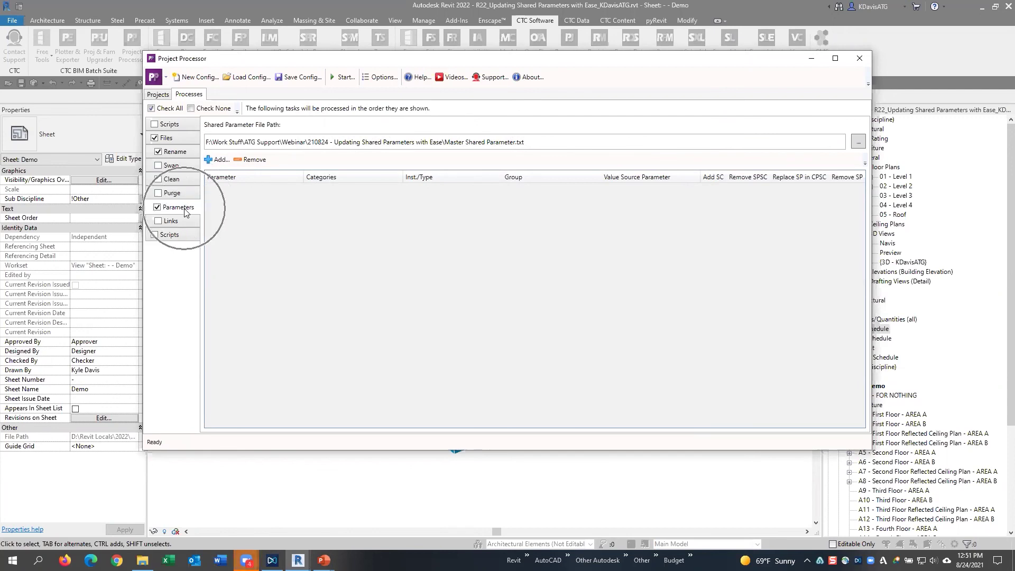
{"action": "left_click_drag", "start_coordinate": [544, 146], "coordinate": [301, 143]}
Start adding a shared parameter and select only Occupant Load - ATG from the Identity Data group
{"action": "left_click", "coordinate": [217, 160]}
{"action": "left_click", "coordinate": [319, 182]}
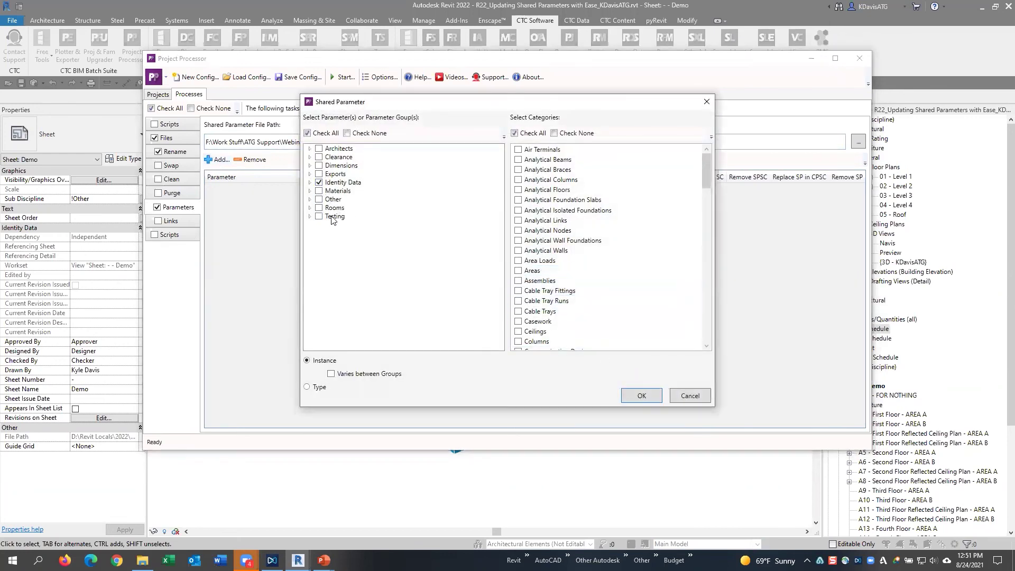
{"action": "left_click", "coordinate": [310, 182]}
{"action": "left_click", "coordinate": [319, 182]}
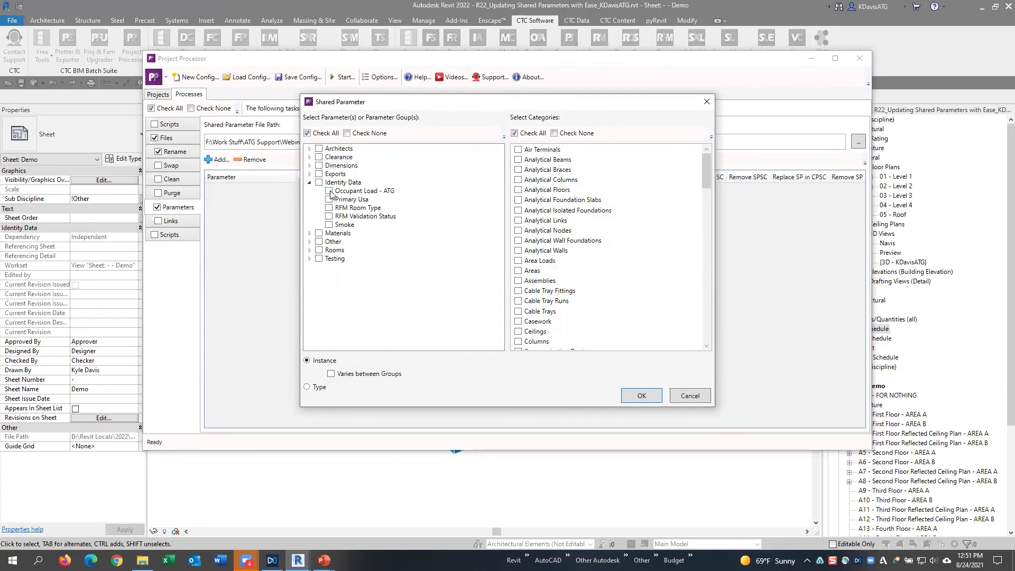
{"action": "left_click", "coordinate": [641, 396]}
Assign the parameter to the Rooms and Spaces categories as an instance parameter and add it to the process
{"action": "left_click", "coordinate": [571, 281]}
{"action": "scroll", "coordinate": [560, 241], "scroll_direction": "down", "scroll_amount": 2}
{"action": "left_click", "coordinate": [561, 241]}
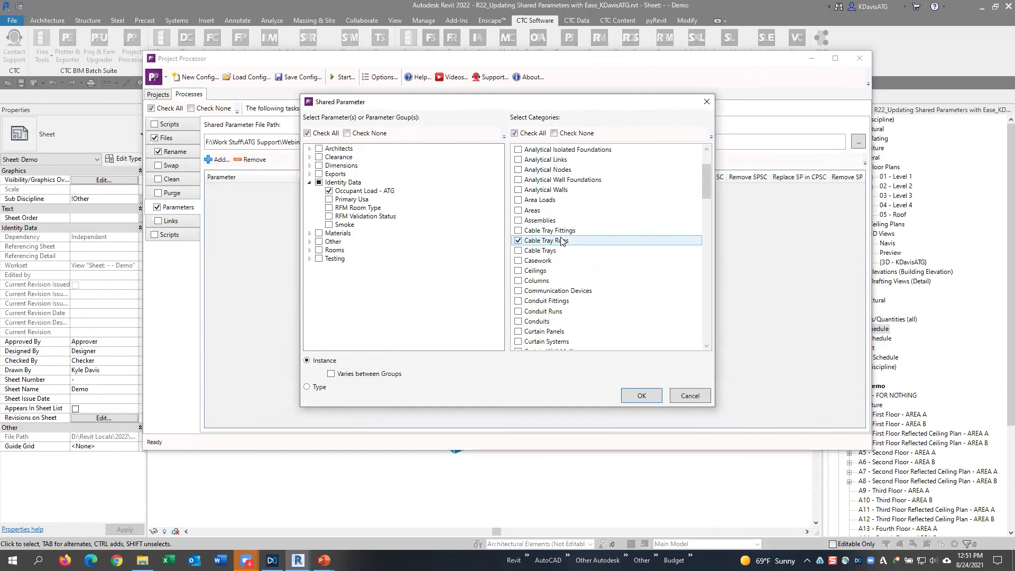
{"action": "left_click_drag", "start_coordinate": [706, 186], "coordinate": [706, 326]}
{"action": "scroll", "coordinate": [701, 312], "scroll_direction": "up", "scroll_amount": 2}
{"action": "left_click", "coordinate": [533, 169]}
{"action": "scroll", "coordinate": [612, 271], "scroll_direction": "down", "scroll_amount": 3}
{"action": "scroll", "coordinate": [588, 256], "scroll_direction": "up", "scroll_amount": 3}
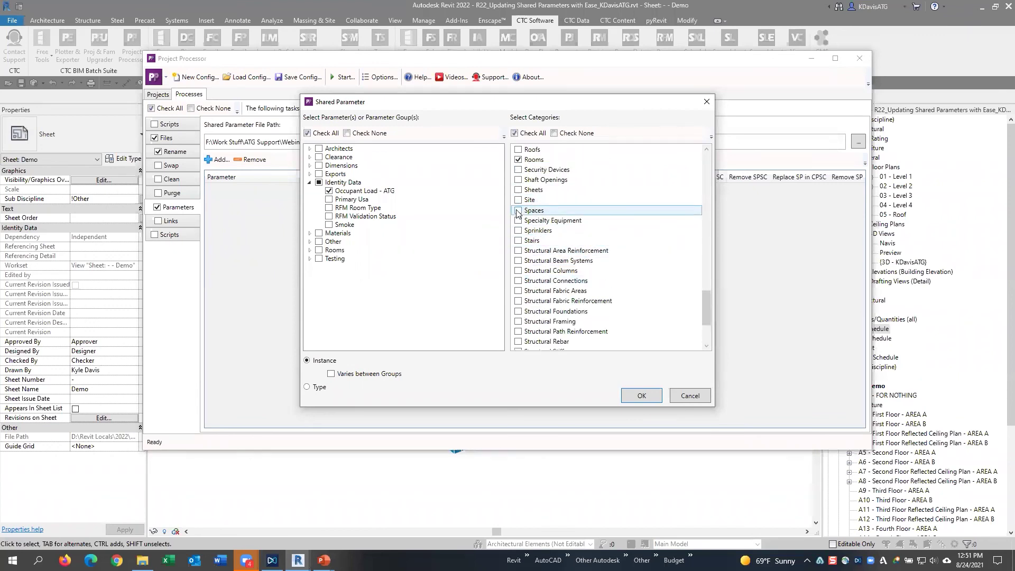
{"action": "left_click", "coordinate": [518, 210]}
{"action": "left_click", "coordinate": [640, 394]}
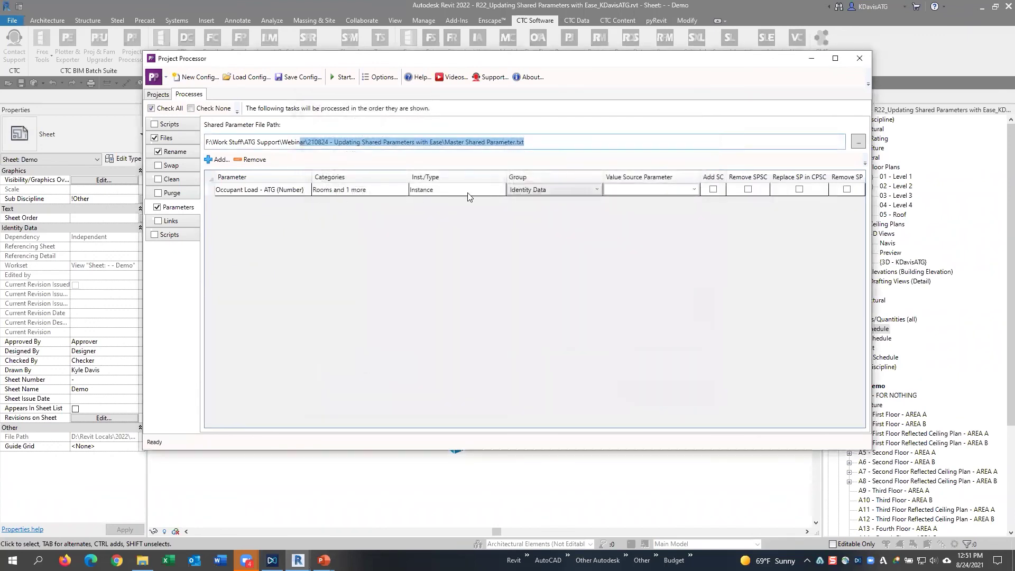
Try the Add SC option for Occupant Load - ATG, turn it off again and check its value source parameter choices
{"action": "left_click", "coordinate": [713, 190]}
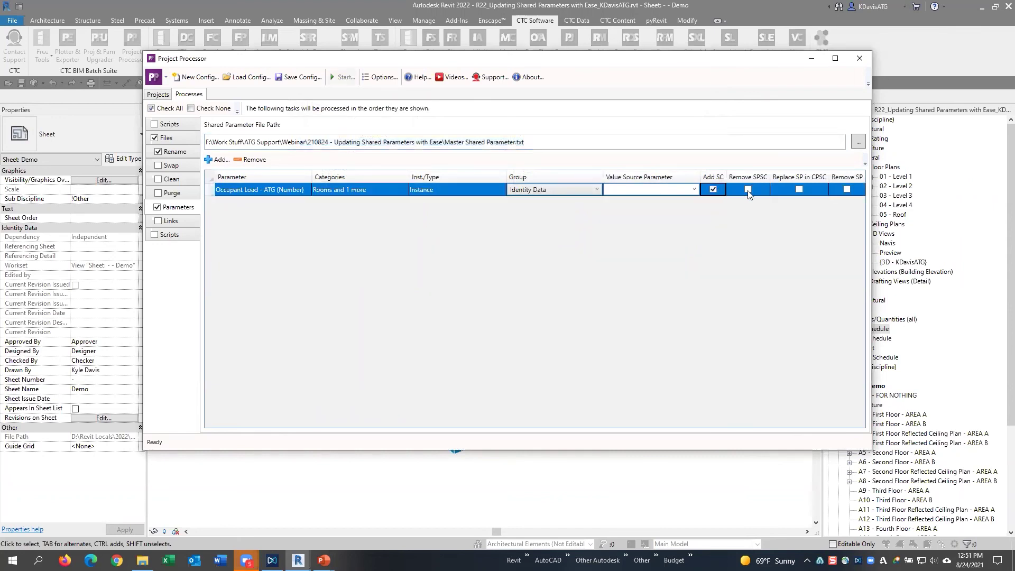
{"action": "left_click", "coordinate": [713, 189]}
{"action": "left_click", "coordinate": [691, 189]}
{"action": "left_click", "coordinate": [691, 189]}
Review the project file queued for processing, return to the Parameters process and shift the Project Processor window aside
{"action": "left_click", "coordinate": [159, 95]}
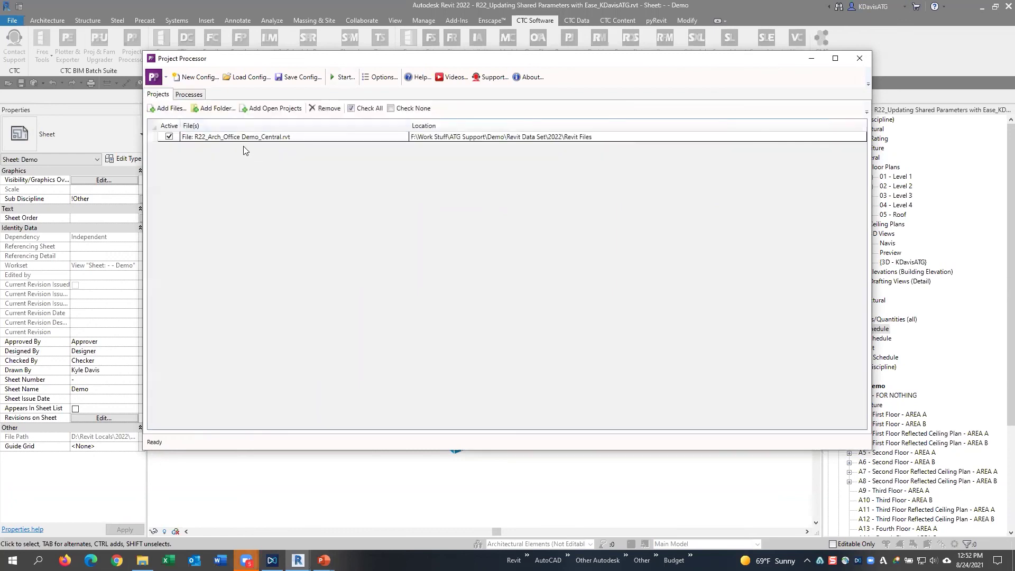
{"action": "left_click", "coordinate": [191, 95]}
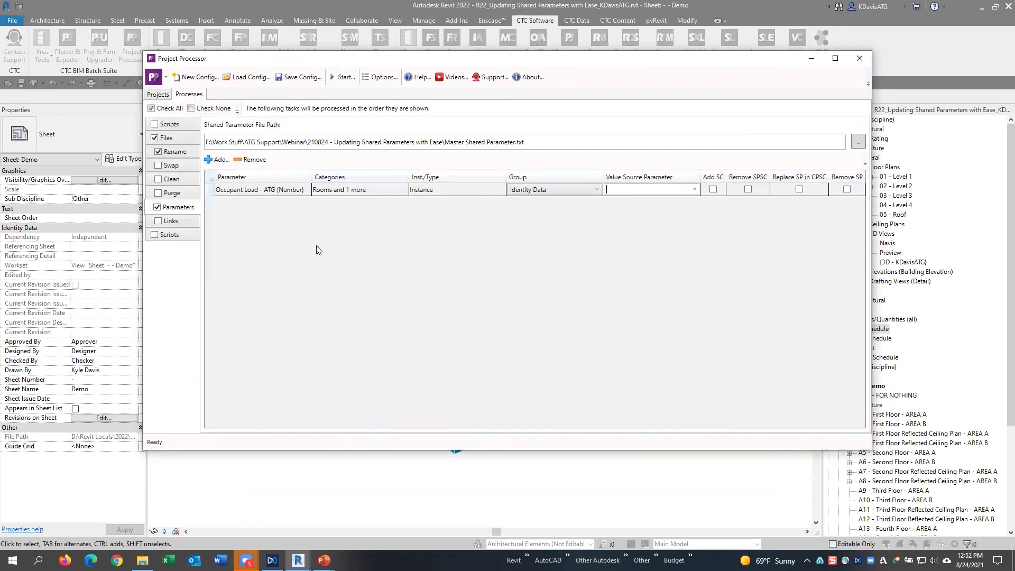
{"action": "left_click", "coordinate": [213, 125]}
{"action": "left_click_drag", "start_coordinate": [712, 64], "coordinate": [622, 64]}
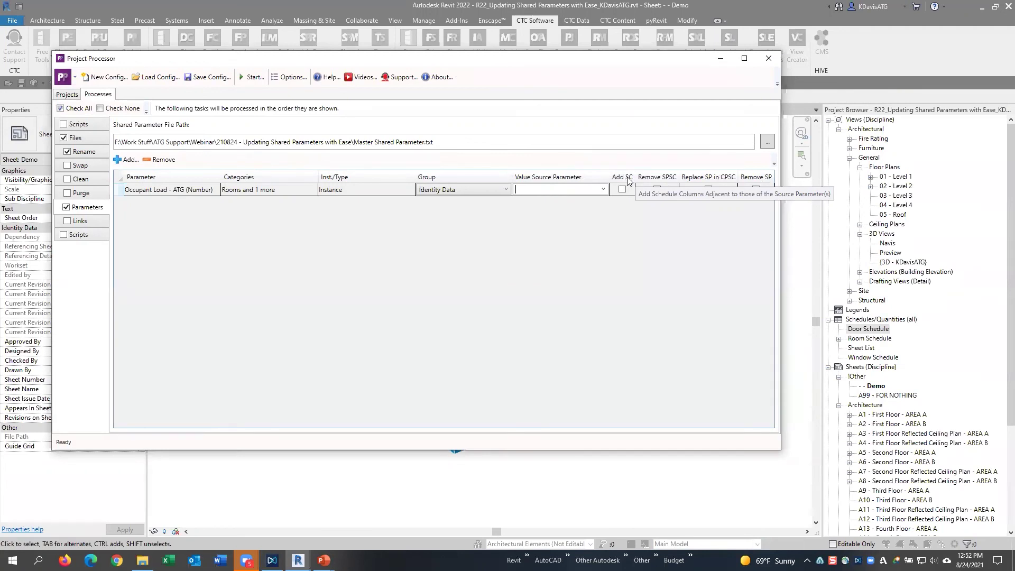
Select the Occupant Load - ATG entry and close Project Processor without starting the processing
{"action": "left_click", "coordinate": [756, 189]}
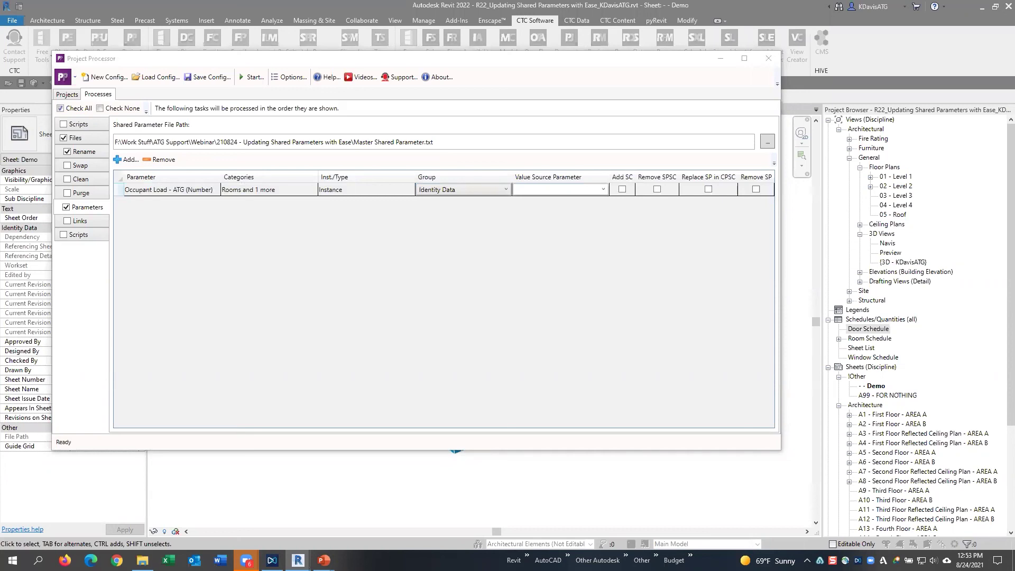
{"action": "left_click", "coordinate": [471, 278]}
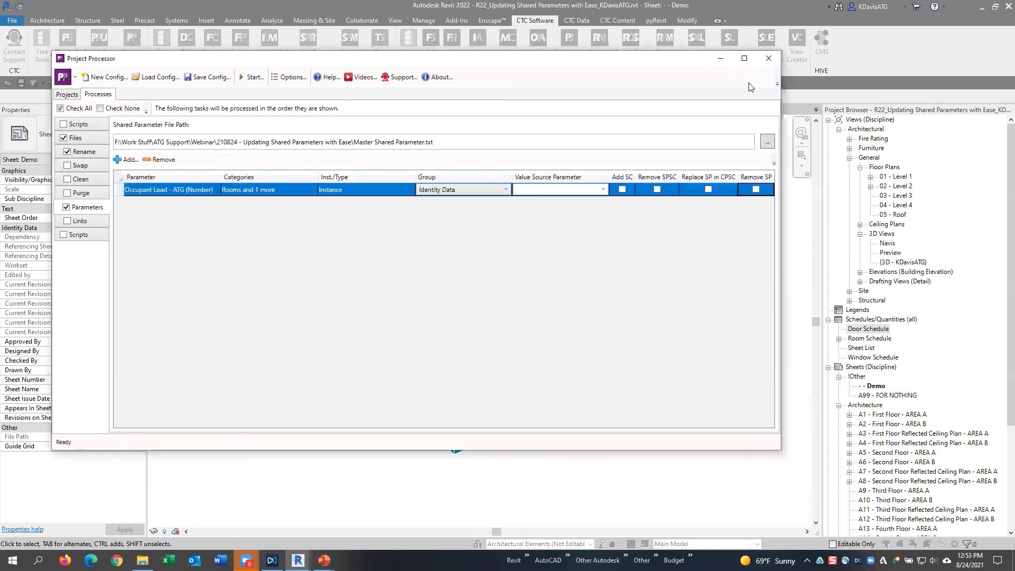
{"action": "left_click", "coordinate": [768, 59]}
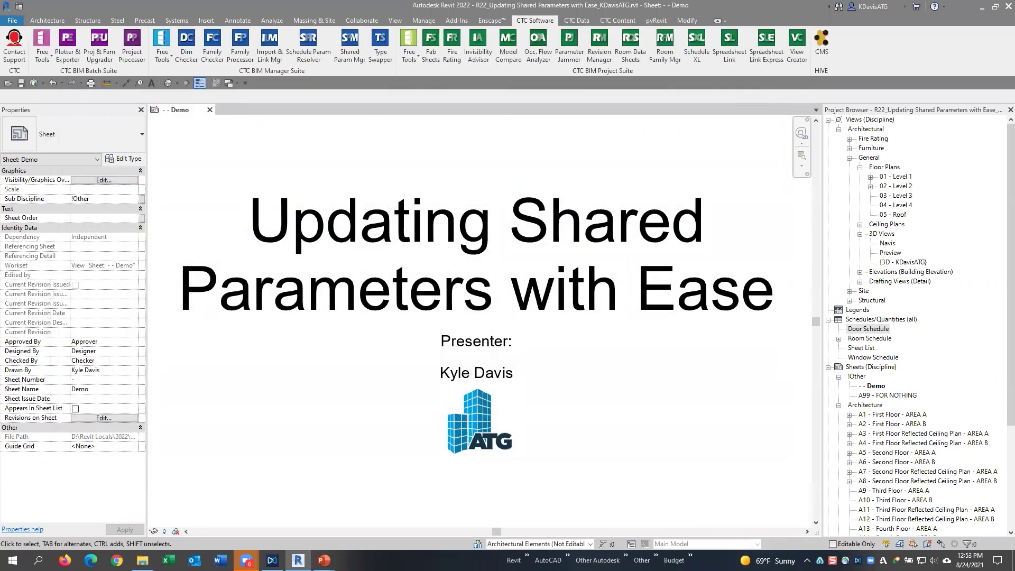